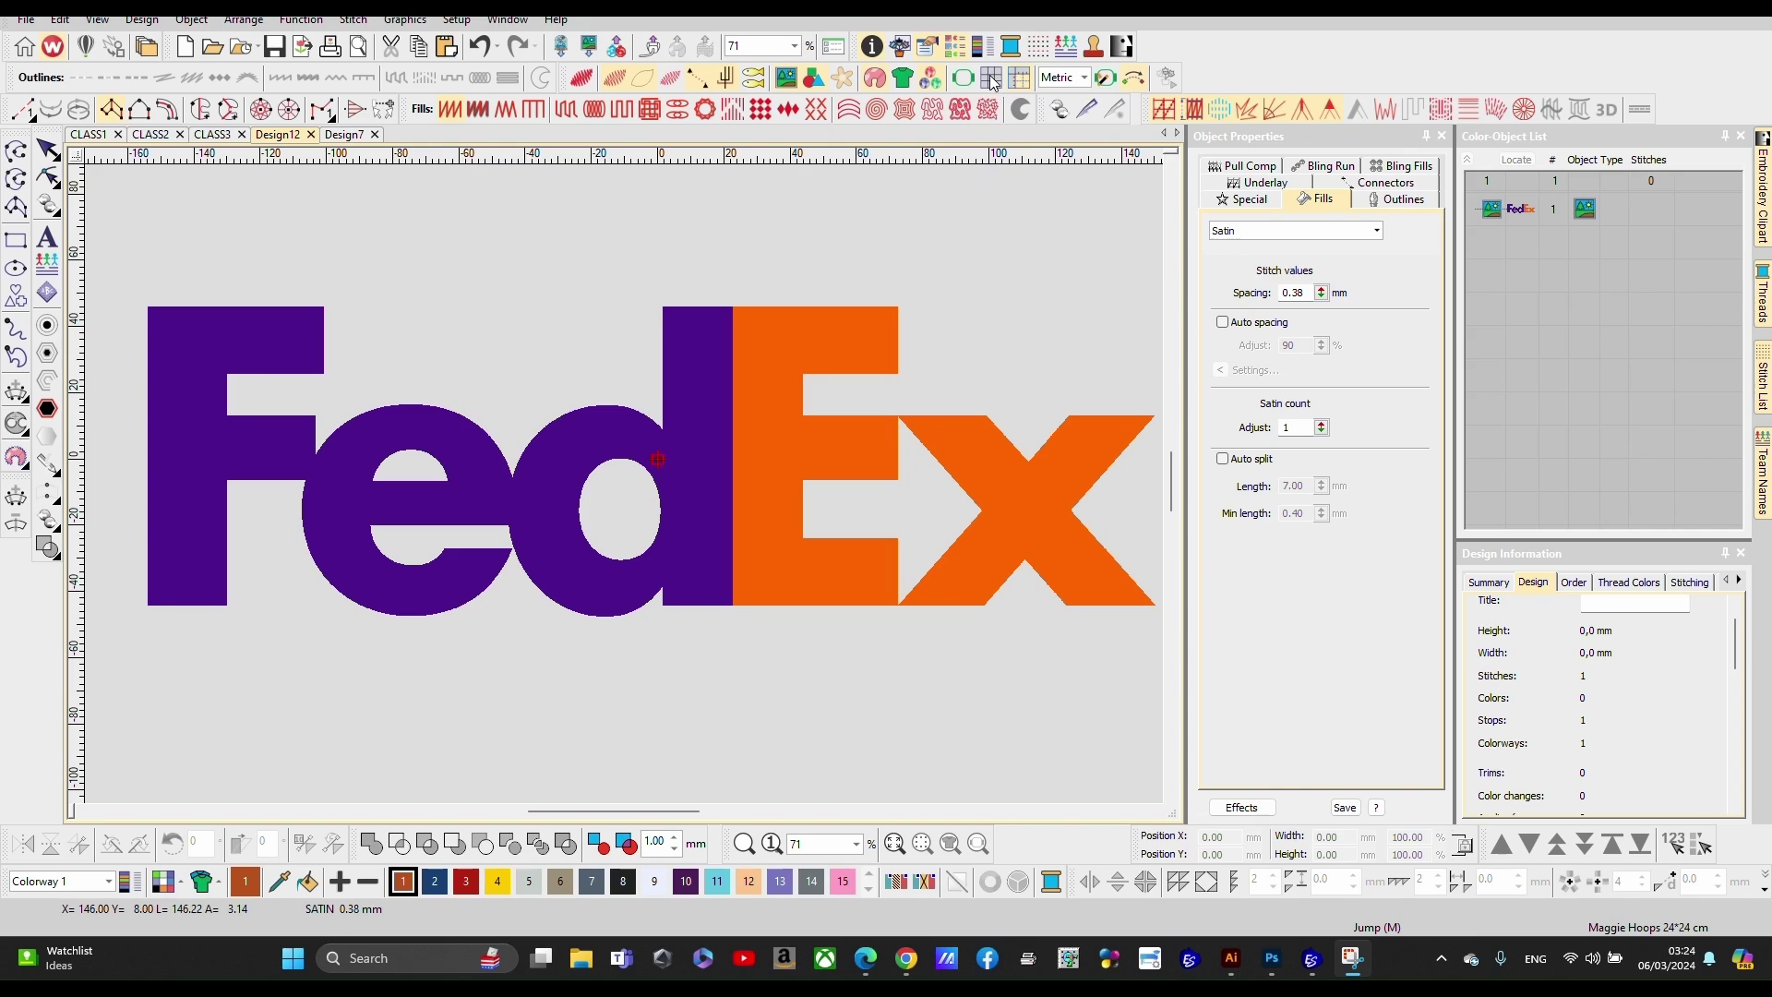
Step: Toggle the background grid on and off over the FedEx logo
{"action": "left_click", "coordinate": [992, 80]}
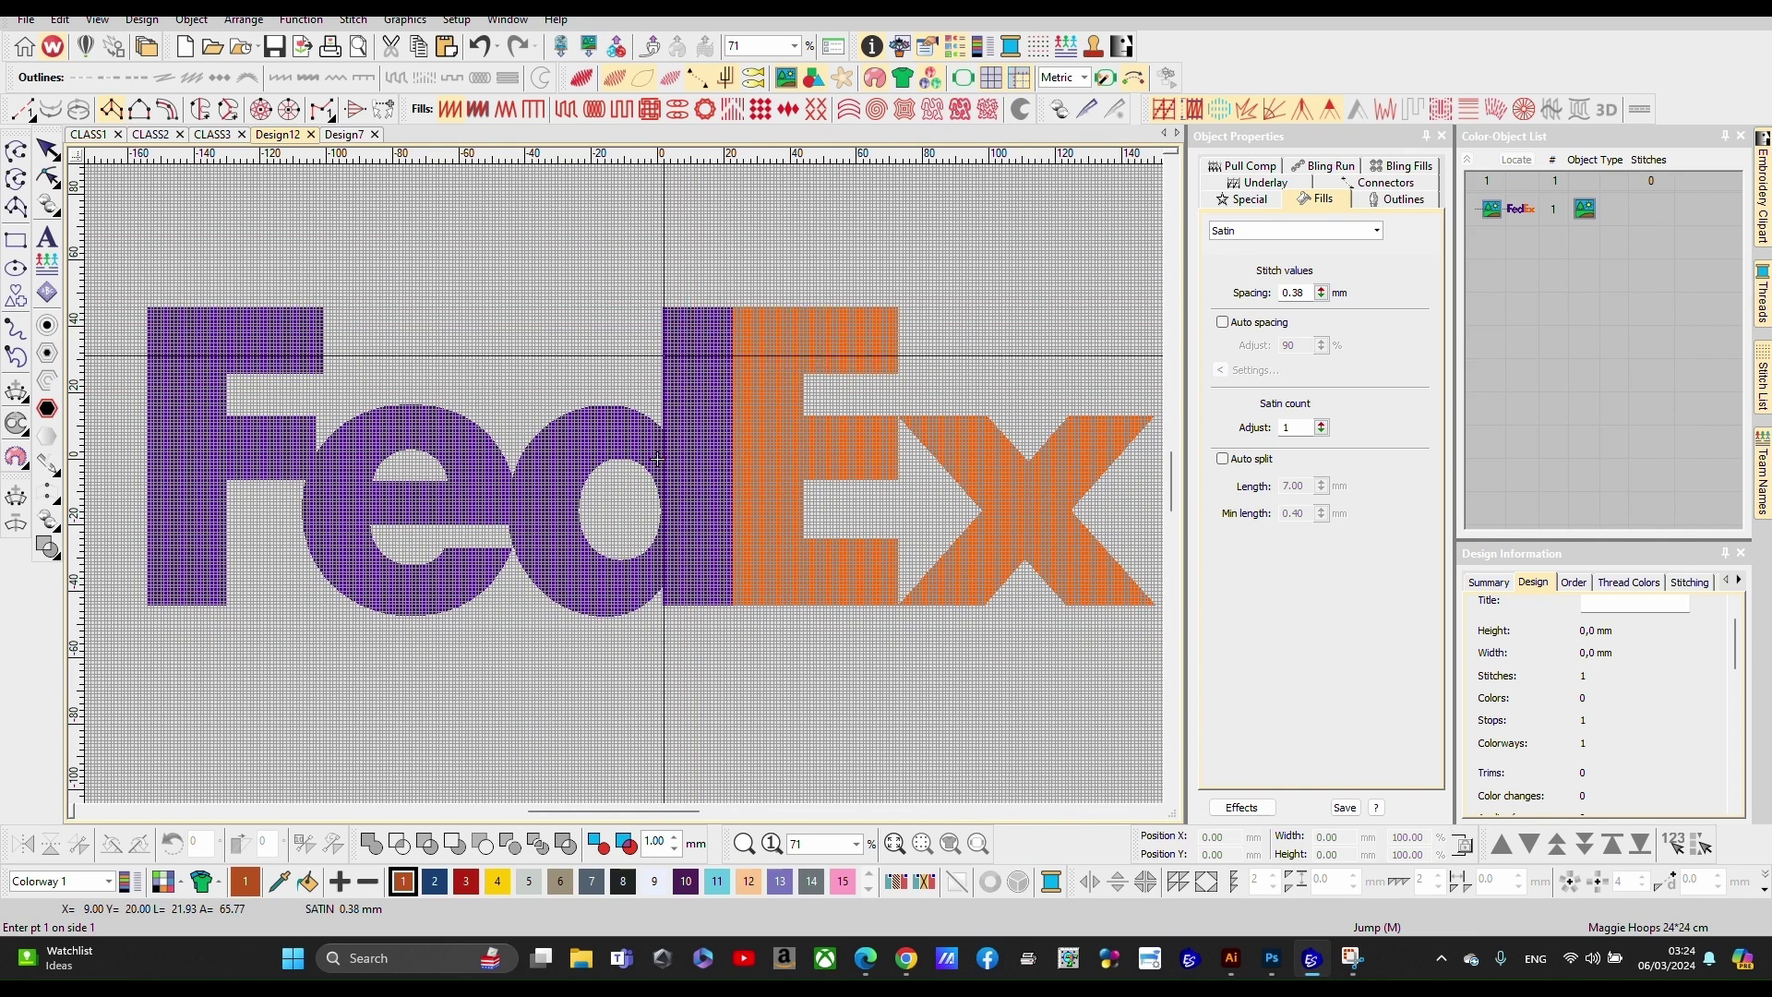
{"action": "left_click", "coordinate": [991, 80]}
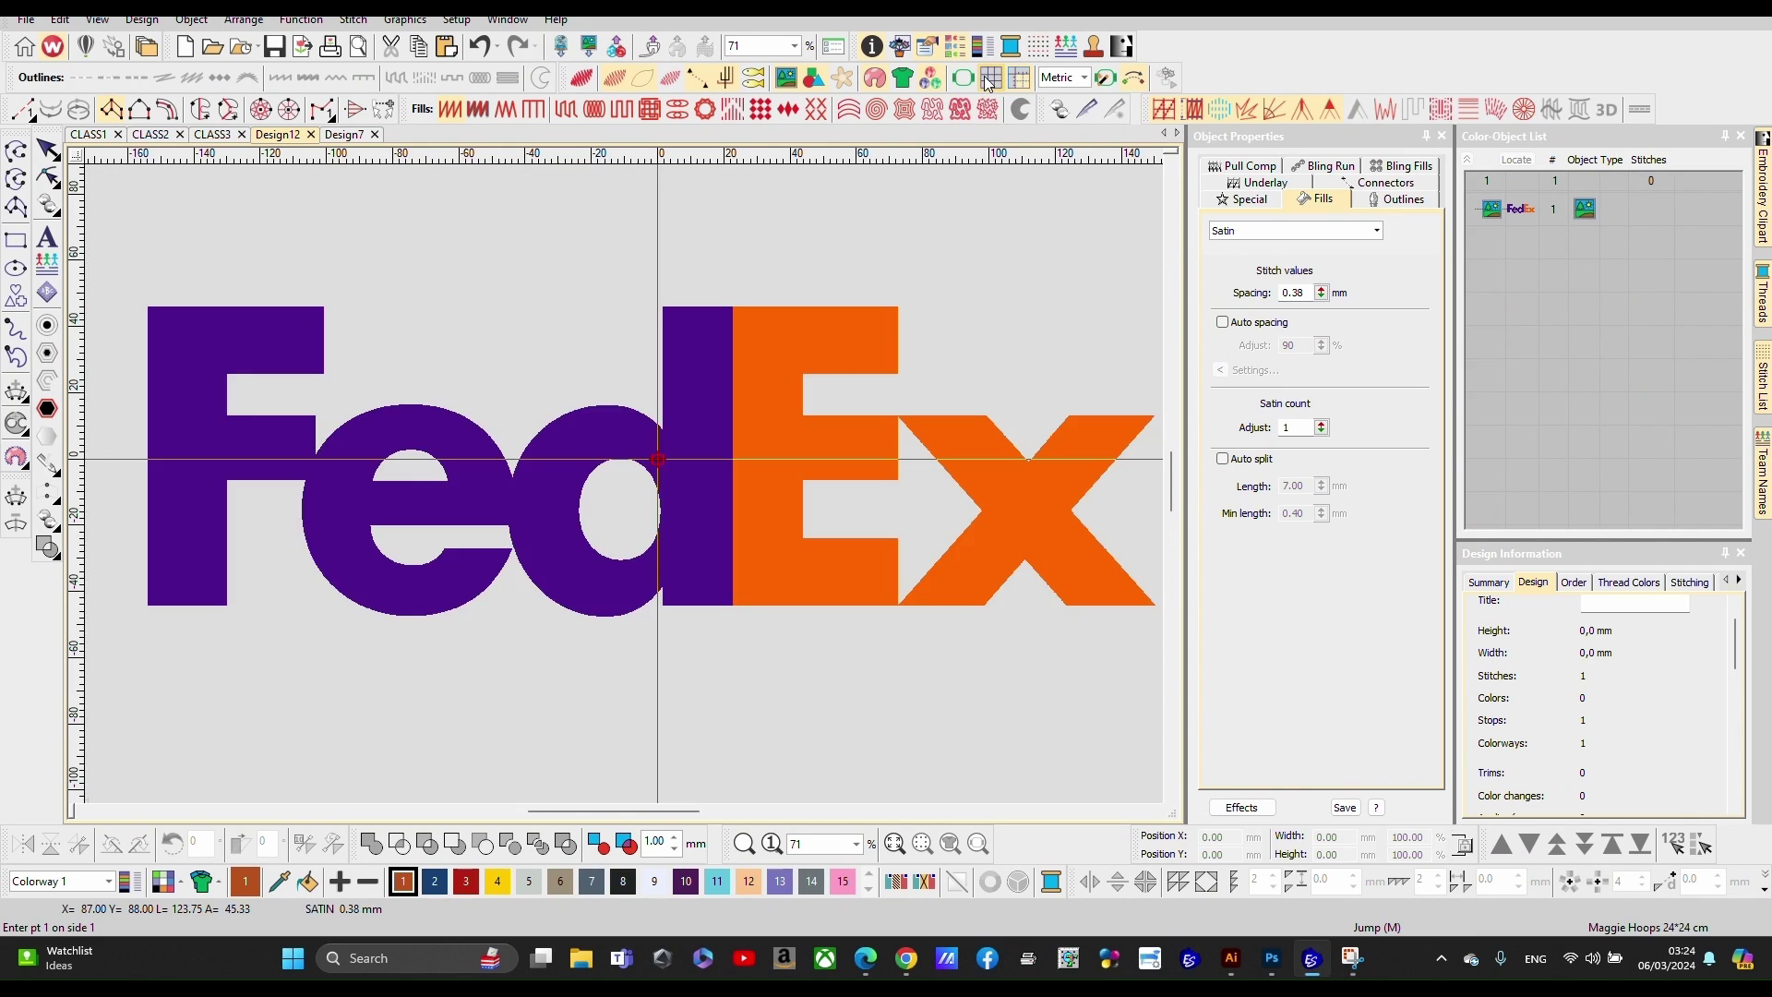
{"action": "left_click", "coordinate": [990, 80]}
{"action": "left_click", "coordinate": [990, 80]}
Step: Review the grid spacing settings in the Grid & Guides options, leaving the options unapplied
{"action": "left_click", "coordinate": [457, 19]}
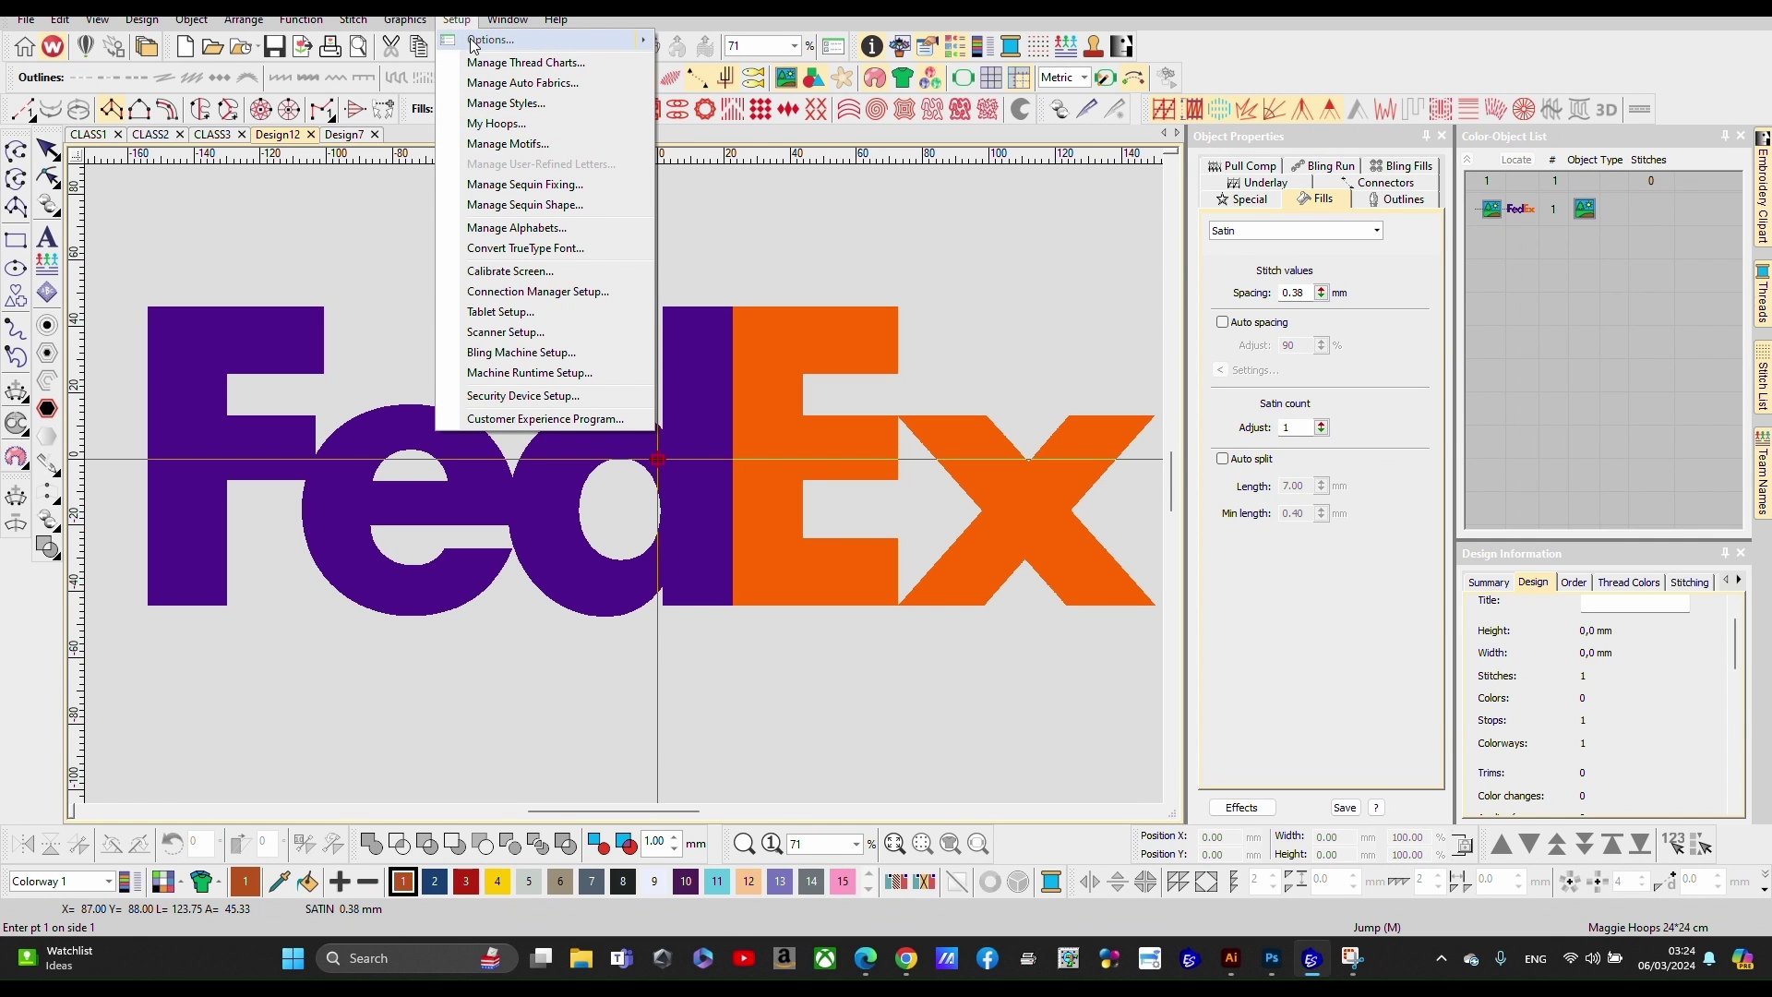
{"action": "left_click", "coordinate": [469, 38]}
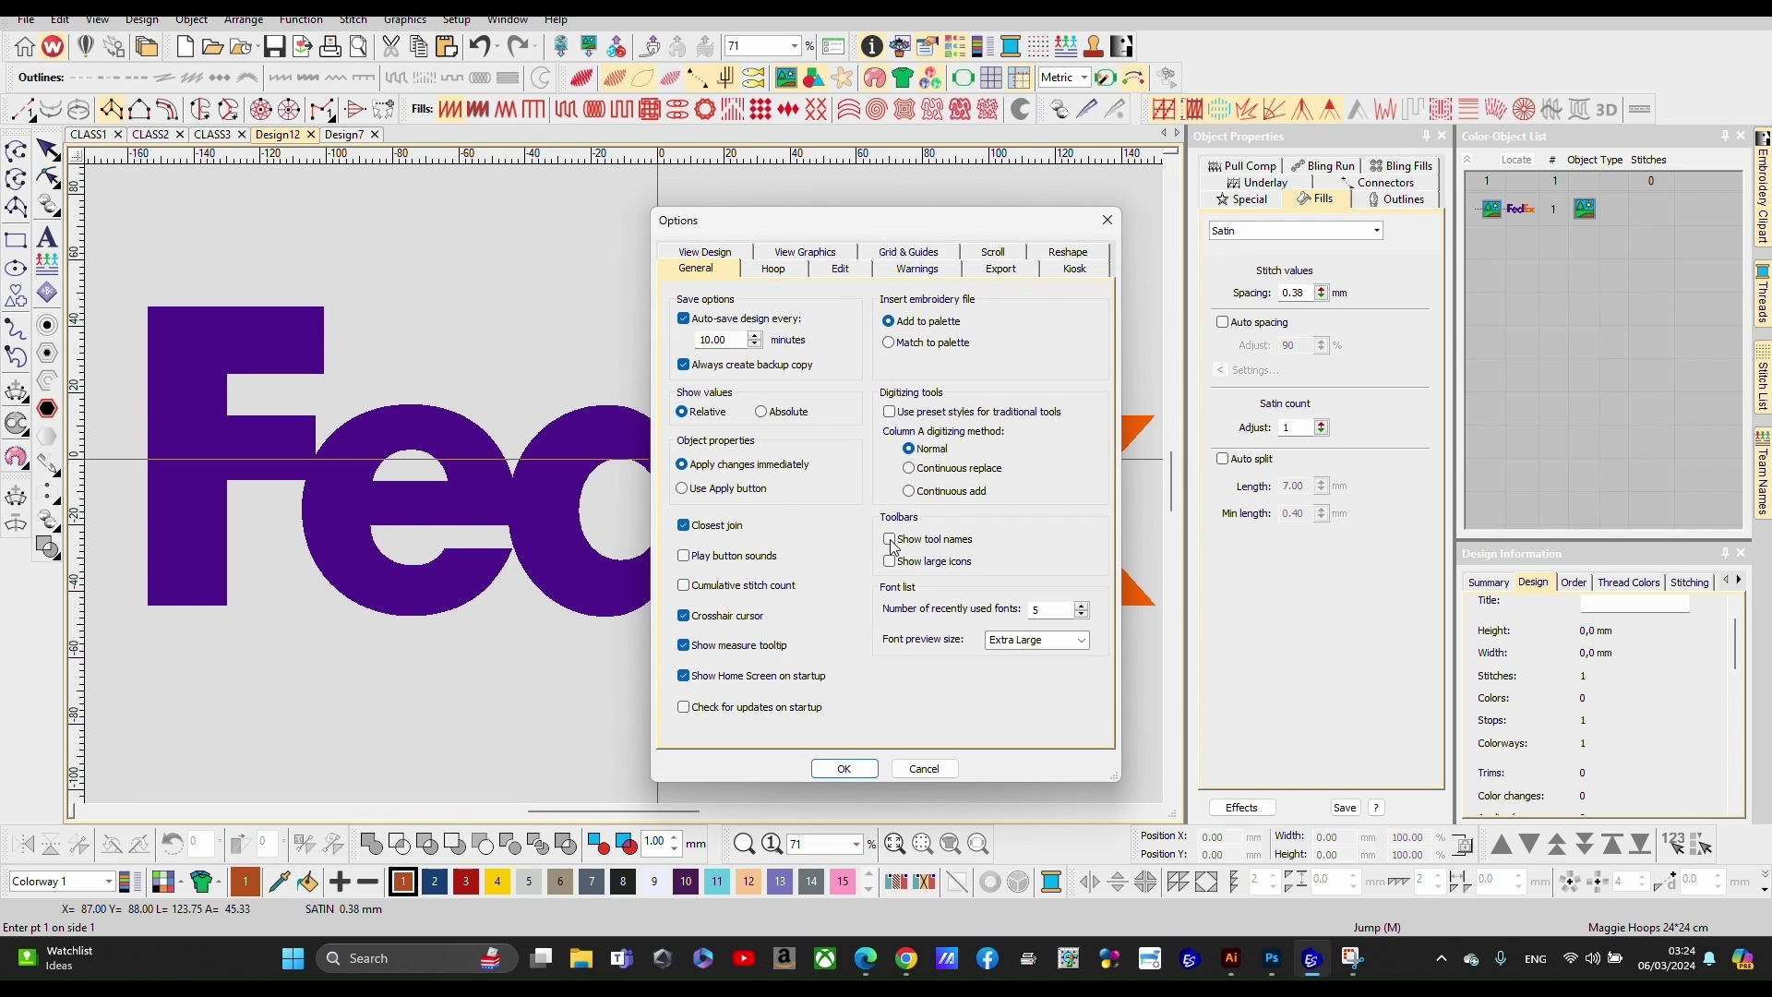
{"action": "left_click", "coordinate": [905, 259]}
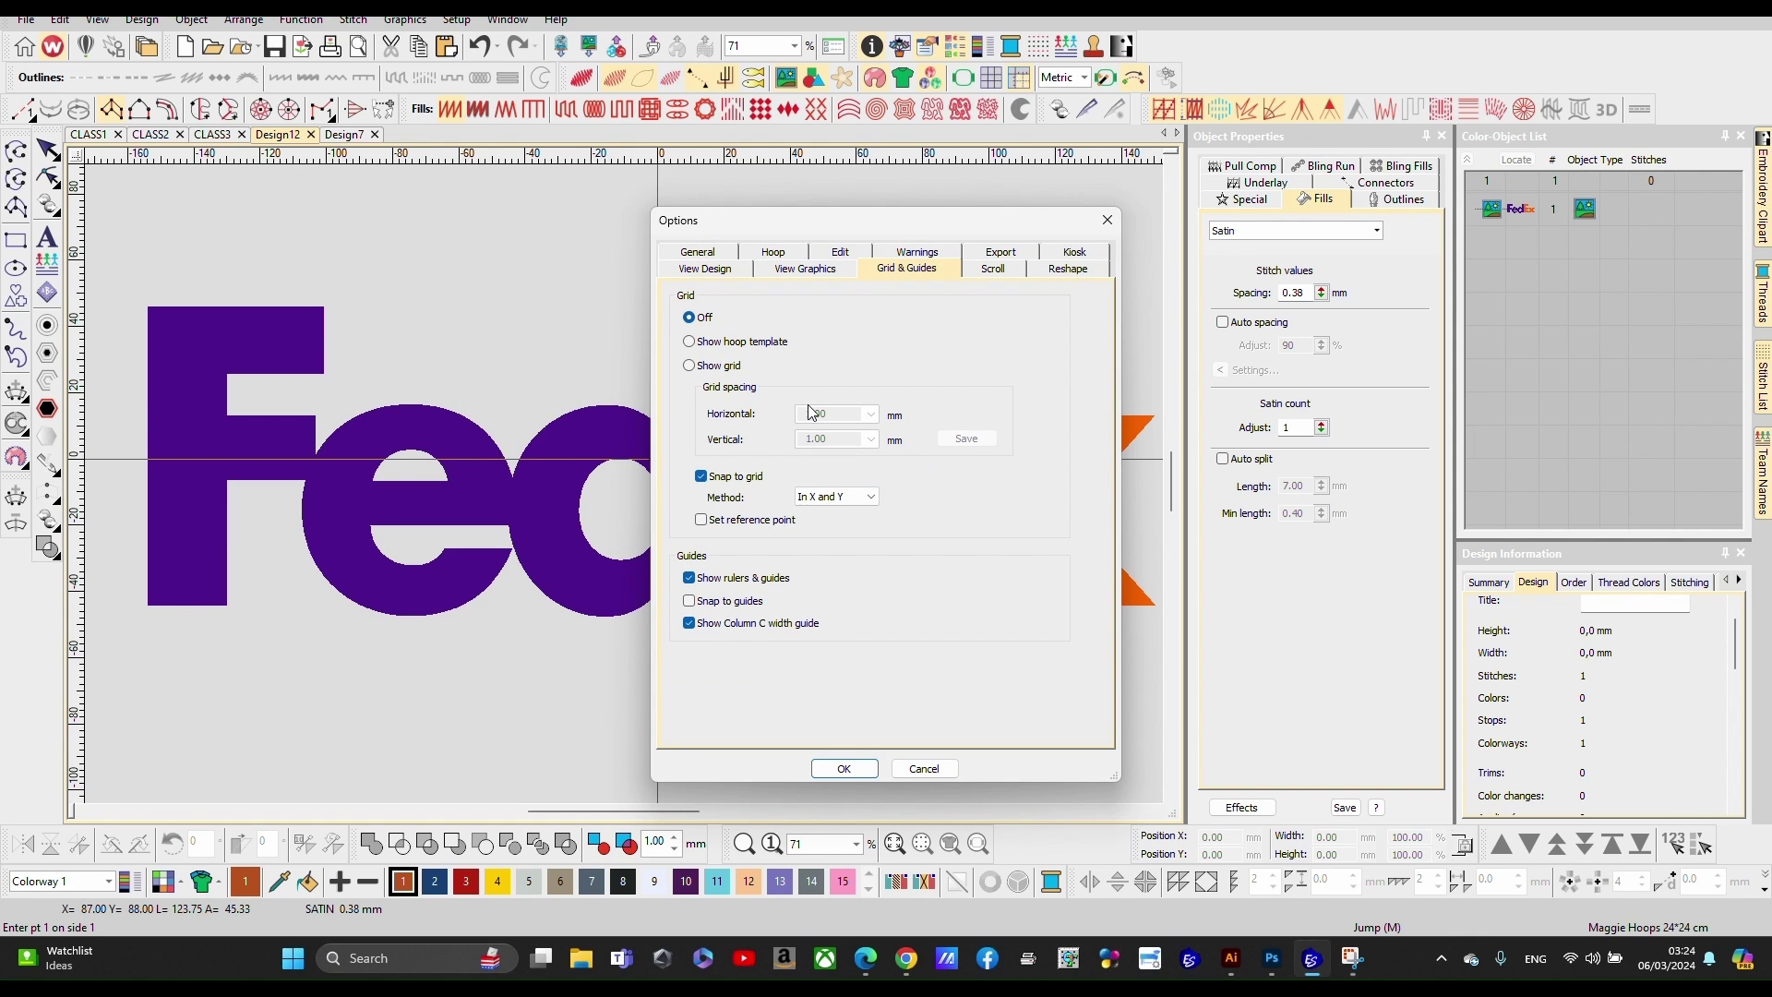
{"action": "left_click", "coordinate": [689, 367]}
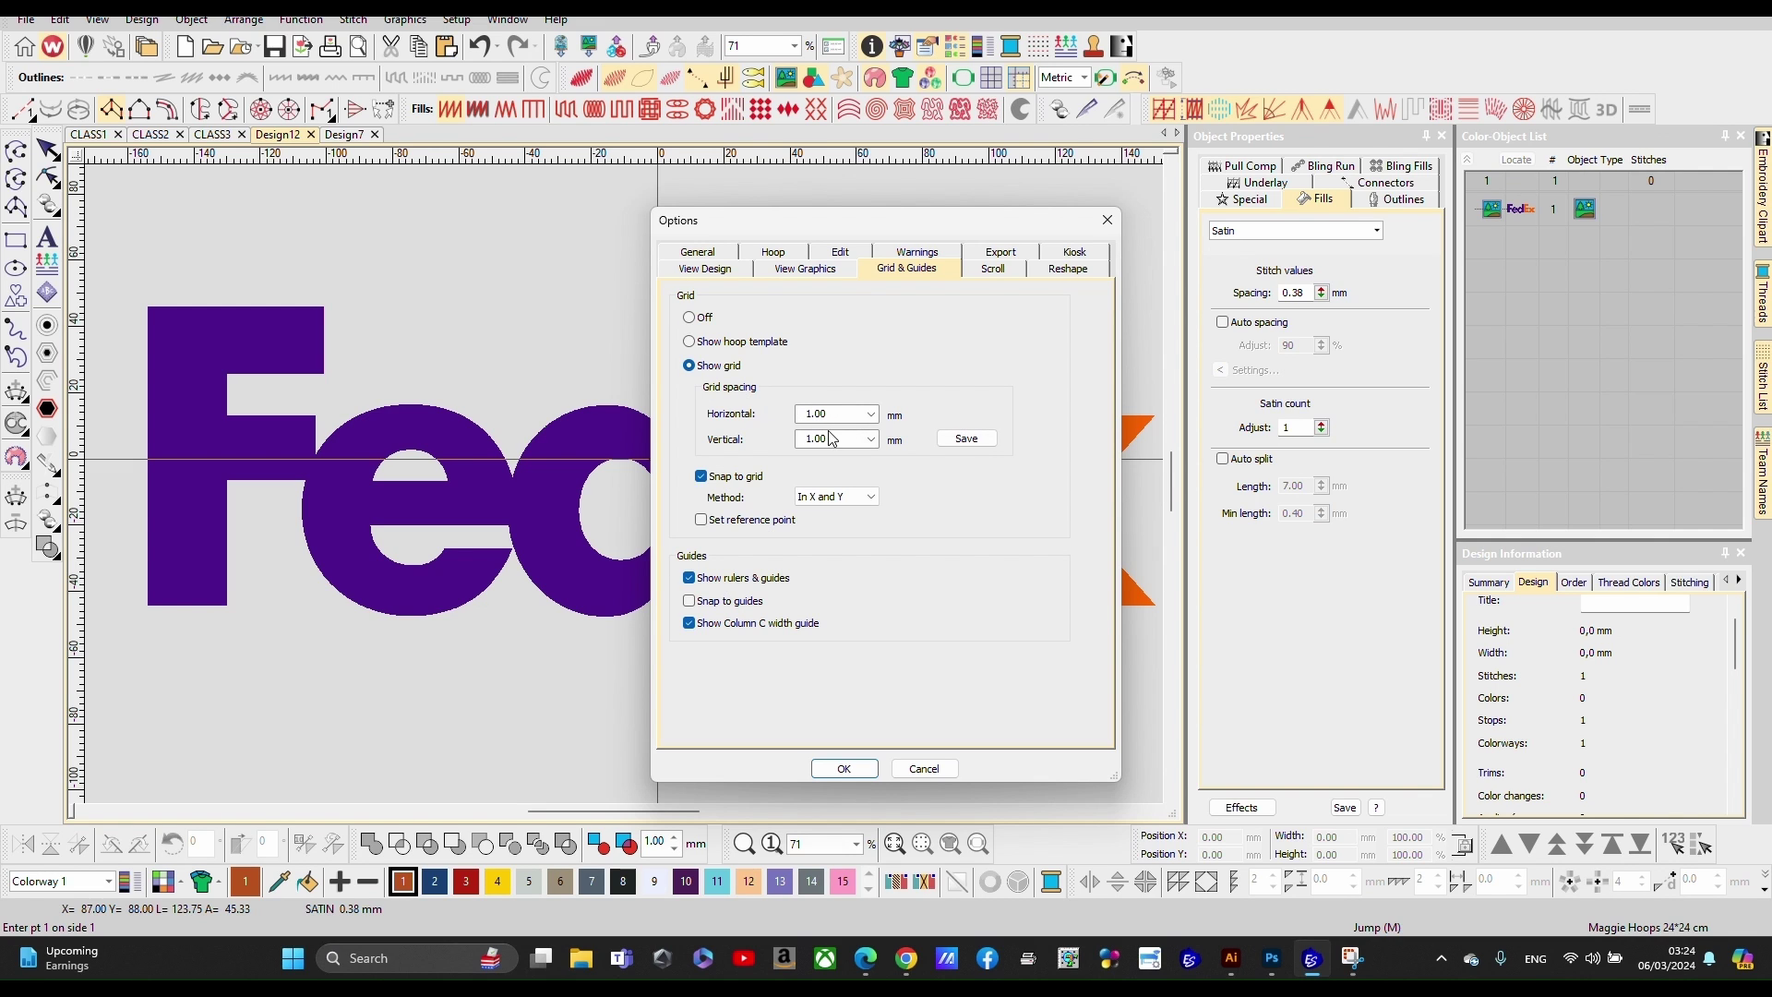
{"action": "left_click", "coordinate": [925, 768]}
Step: Show the background grid over the FedEx logo and examine its squares around the letter F
{"action": "left_click", "coordinate": [992, 78]}
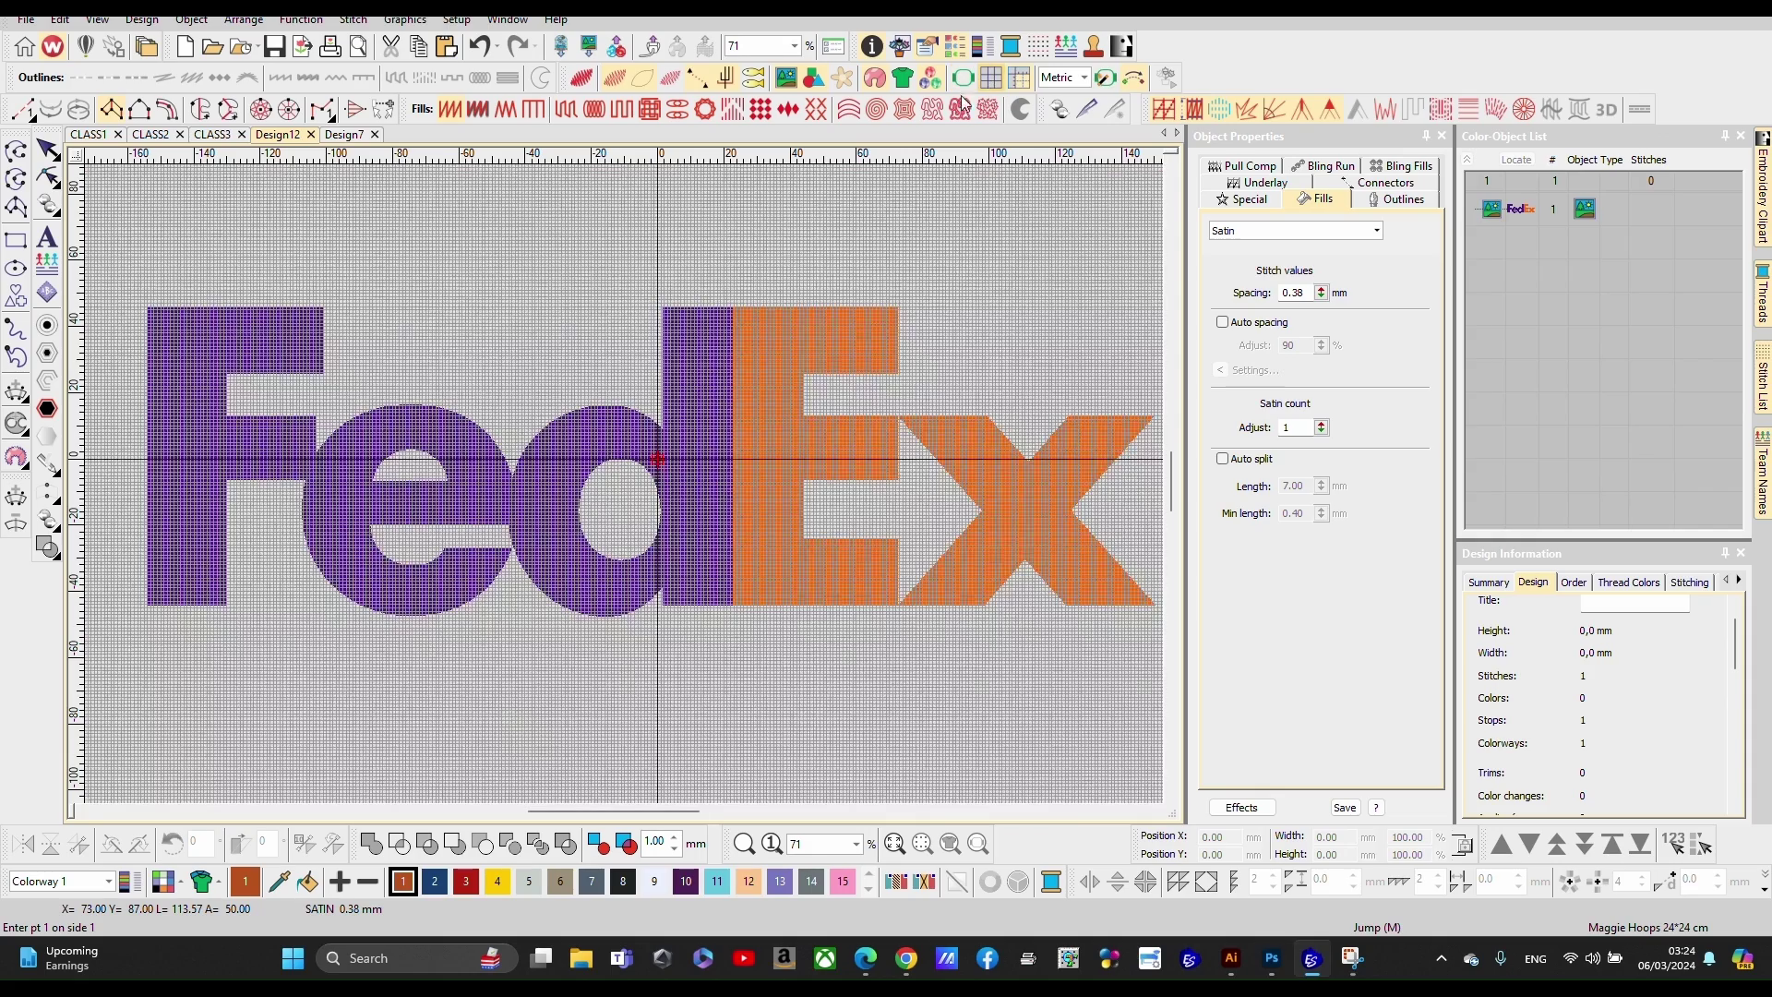
{"action": "scroll", "coordinate": [625, 465], "scroll_direction": "up", "scroll_amount": 3}
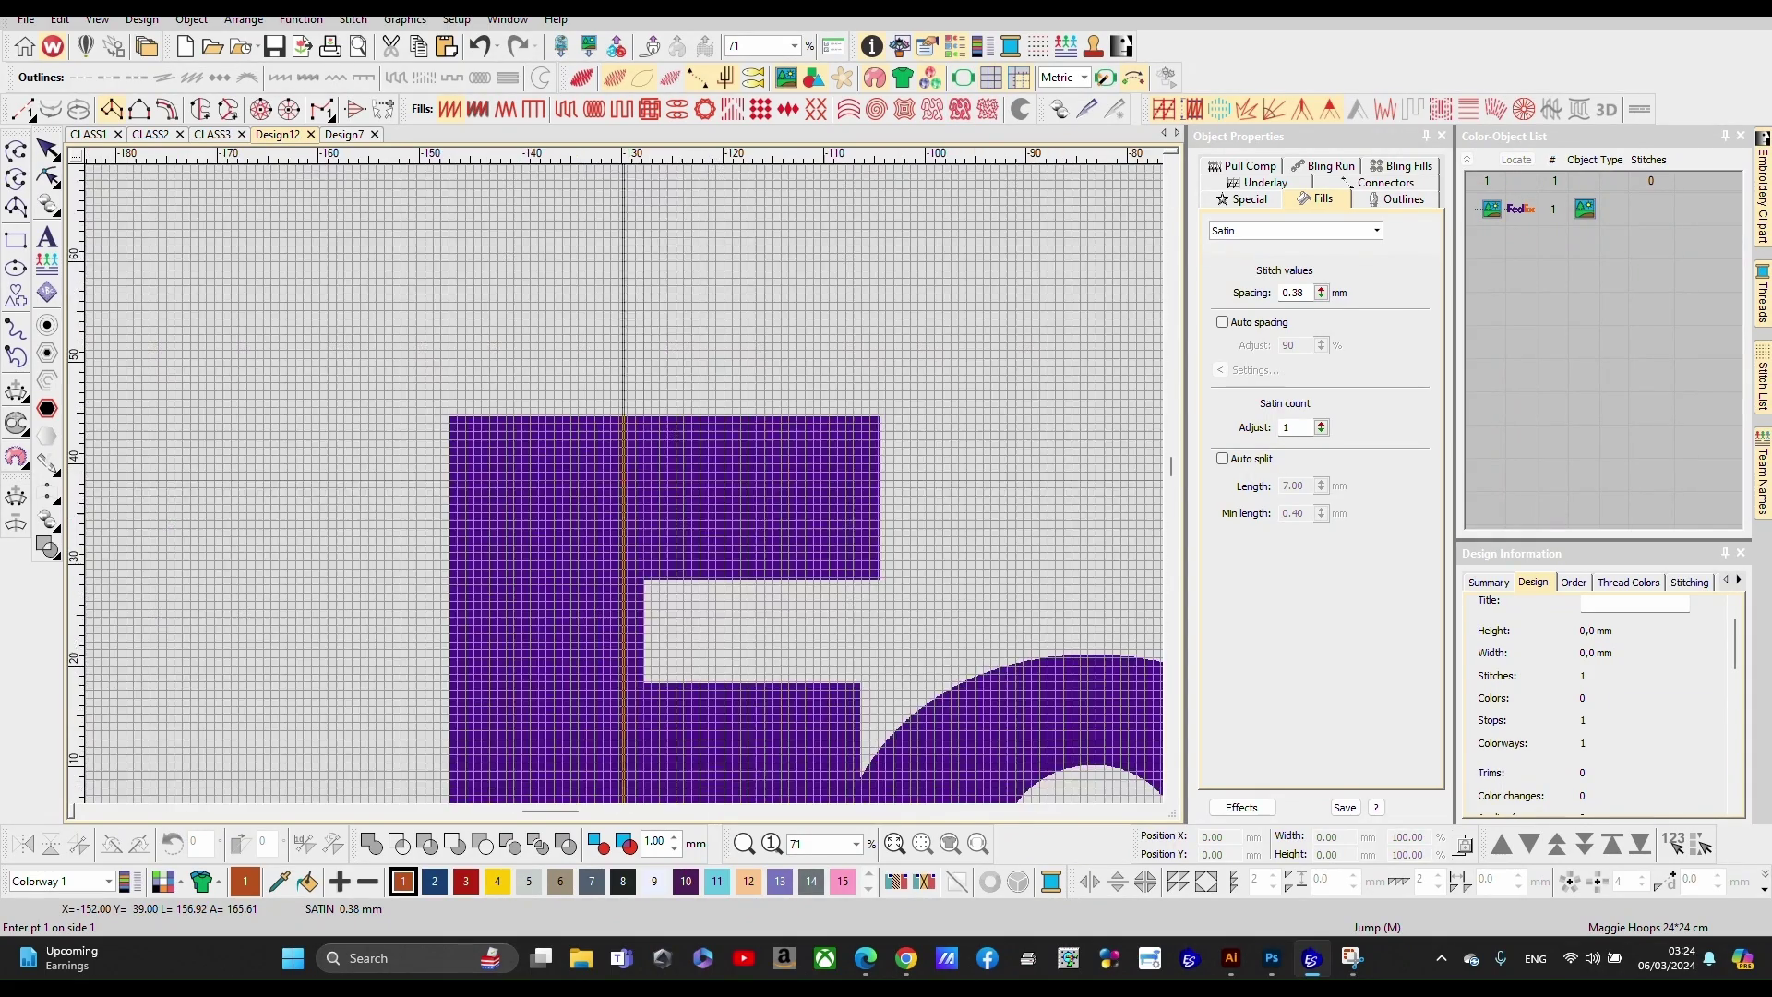
{"action": "scroll", "coordinate": [625, 480], "scroll_direction": "up", "scroll_amount": 5}
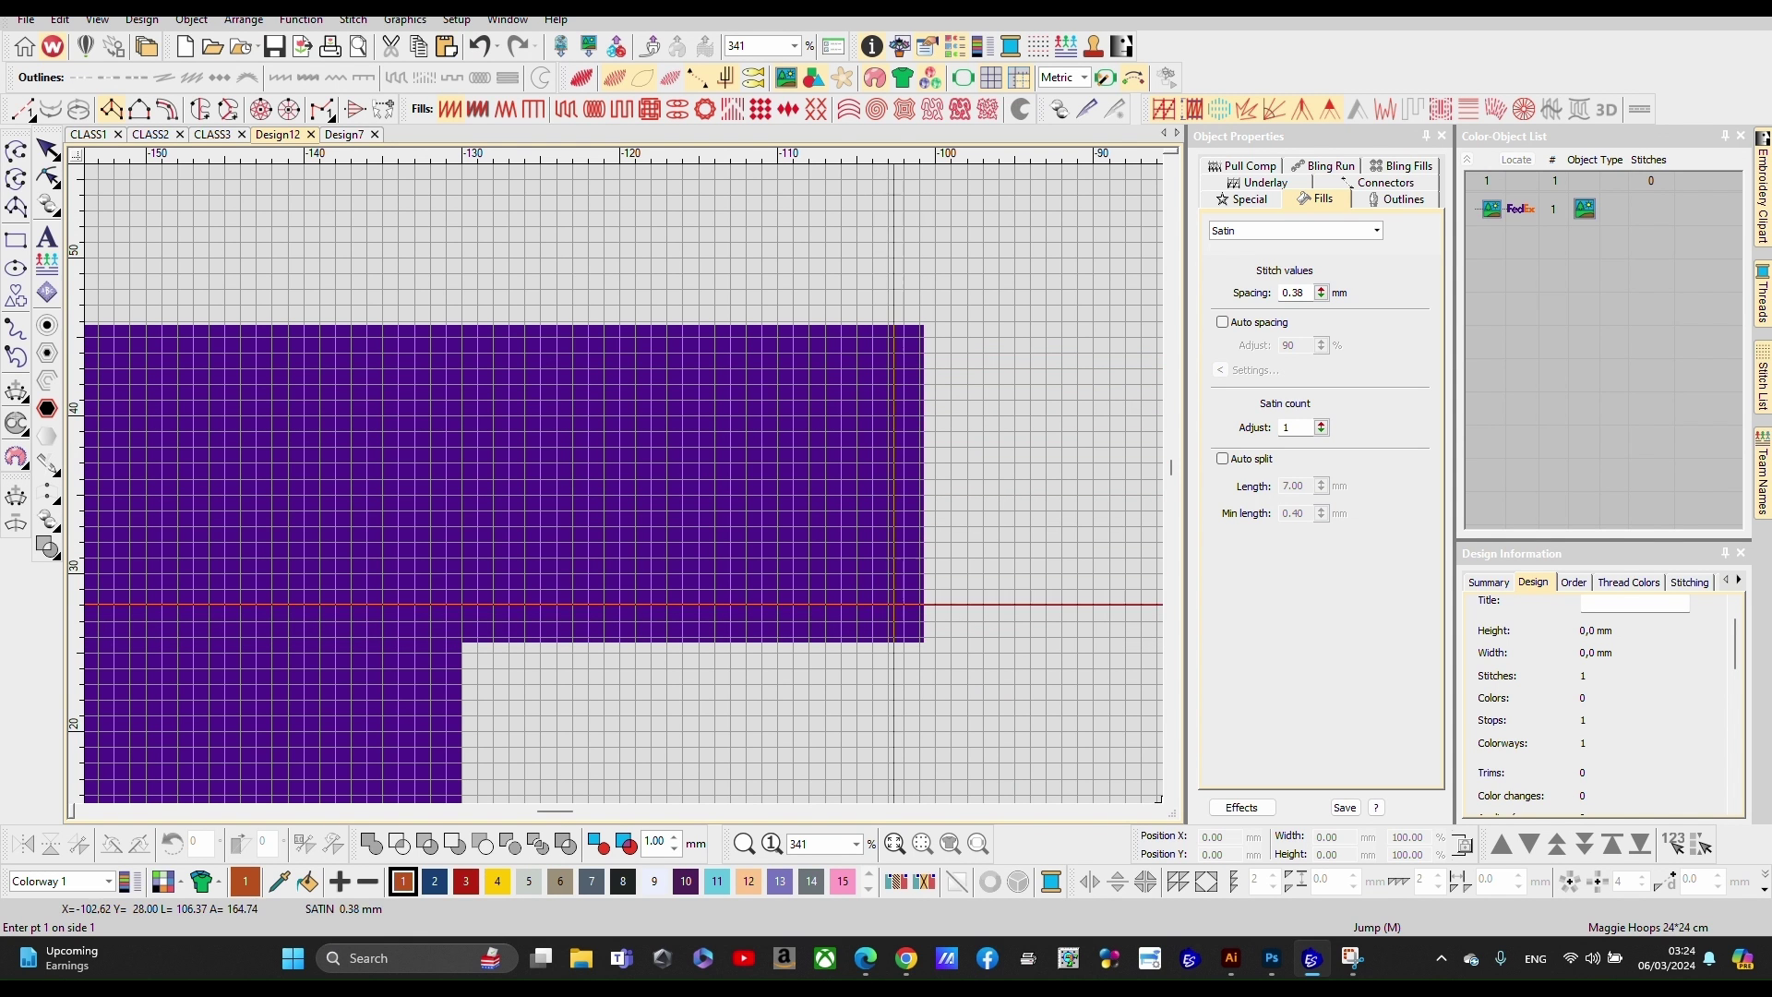
{"action": "scroll", "coordinate": [862, 595], "scroll_direction": "down", "scroll_amount": 1}
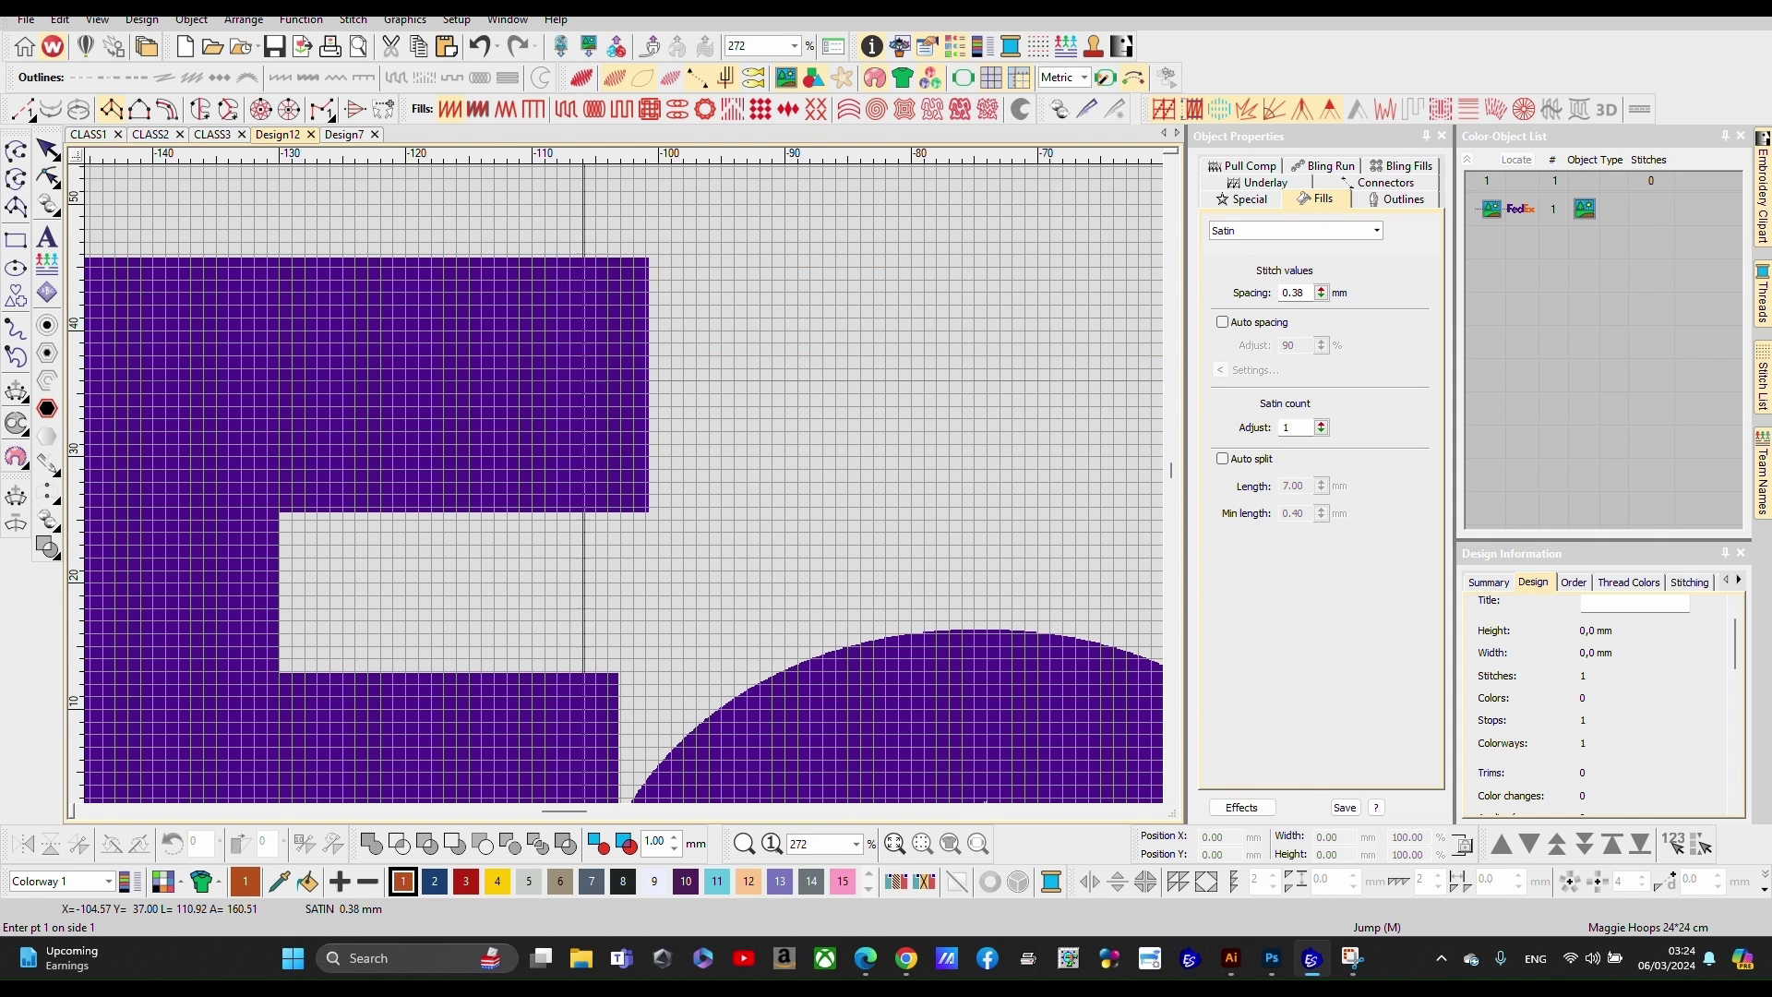
{"action": "scroll", "coordinate": [581, 457], "scroll_direction": "down", "scroll_amount": 2}
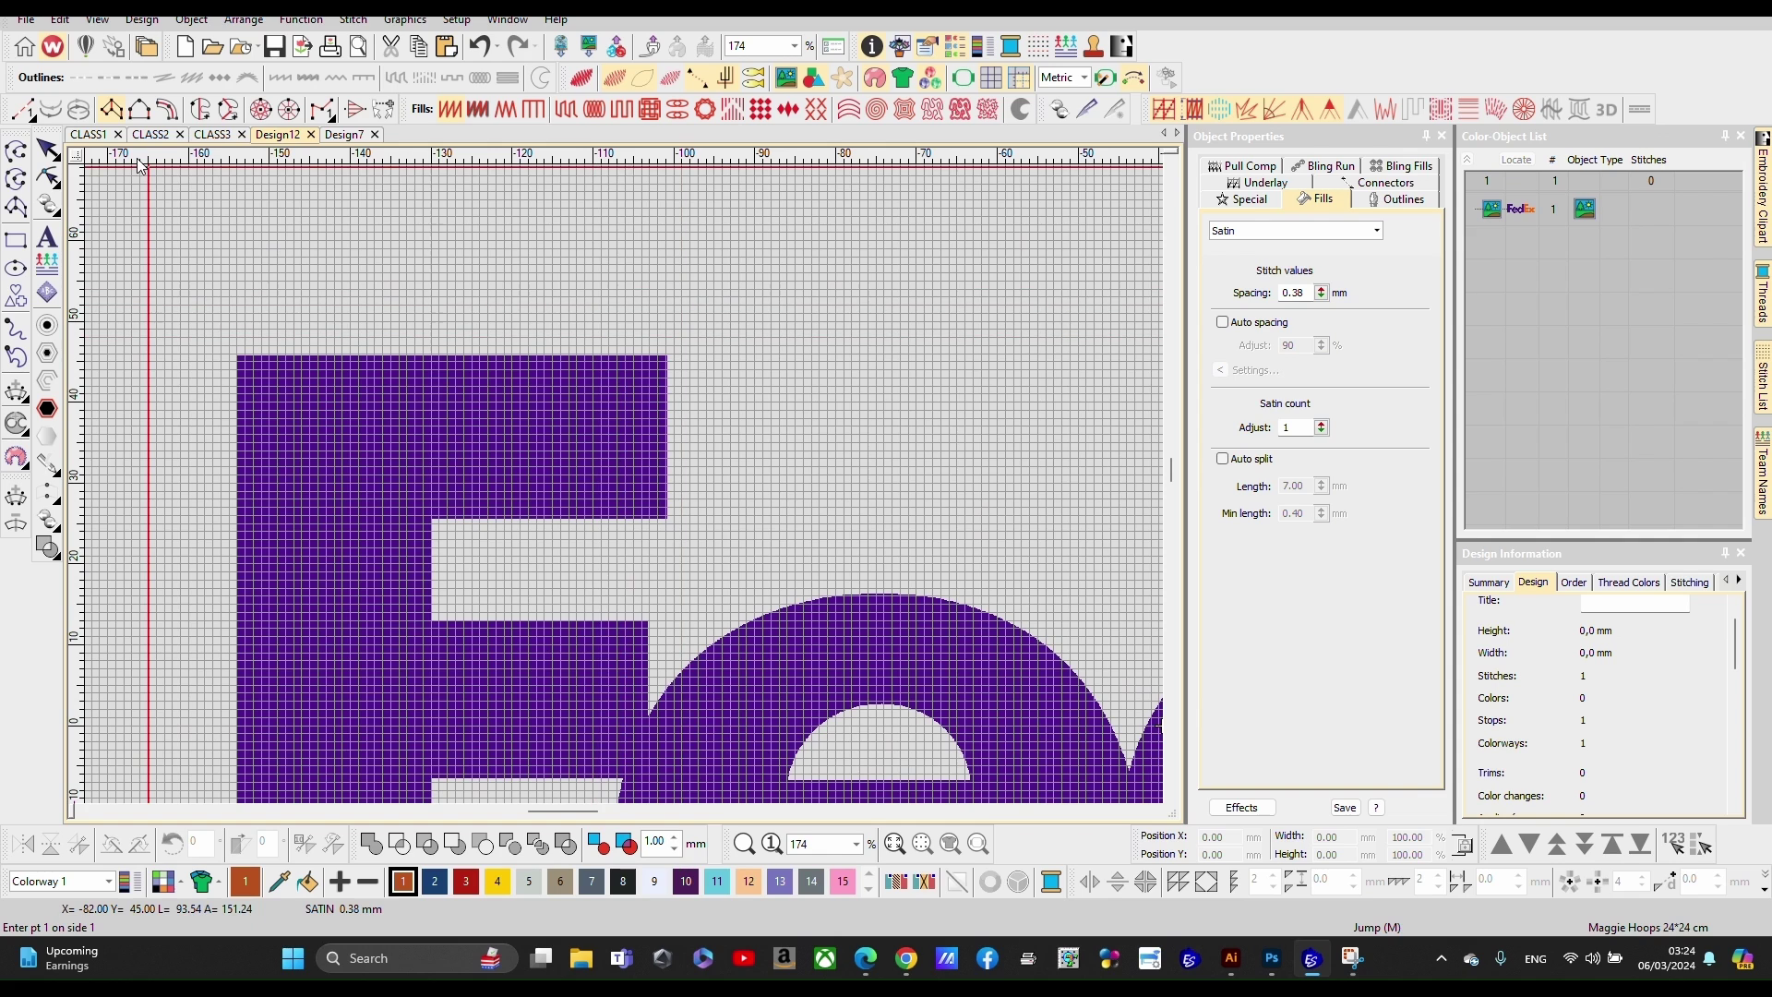
Step: Switch the measurement units to U.S. and resize the FedEx bitmap proportionally to a height of 2.2 in
{"action": "left_click", "coordinate": [51, 153]}
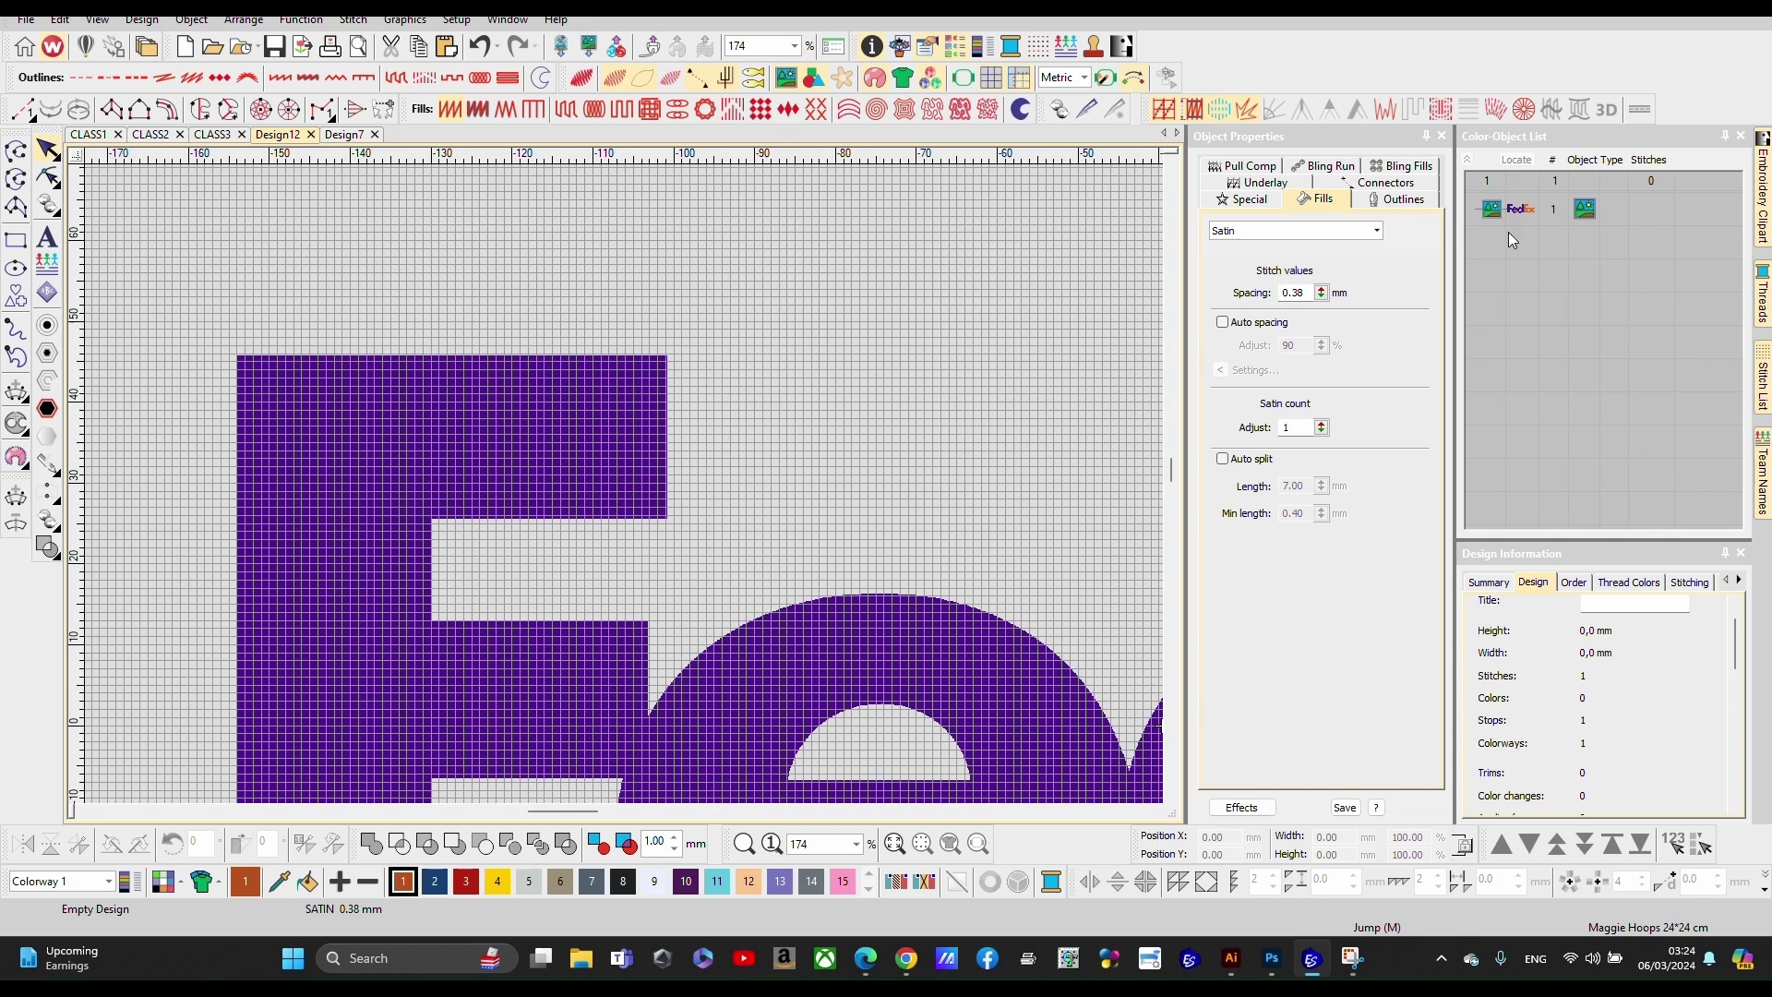
{"action": "left_click", "coordinate": [1521, 210]}
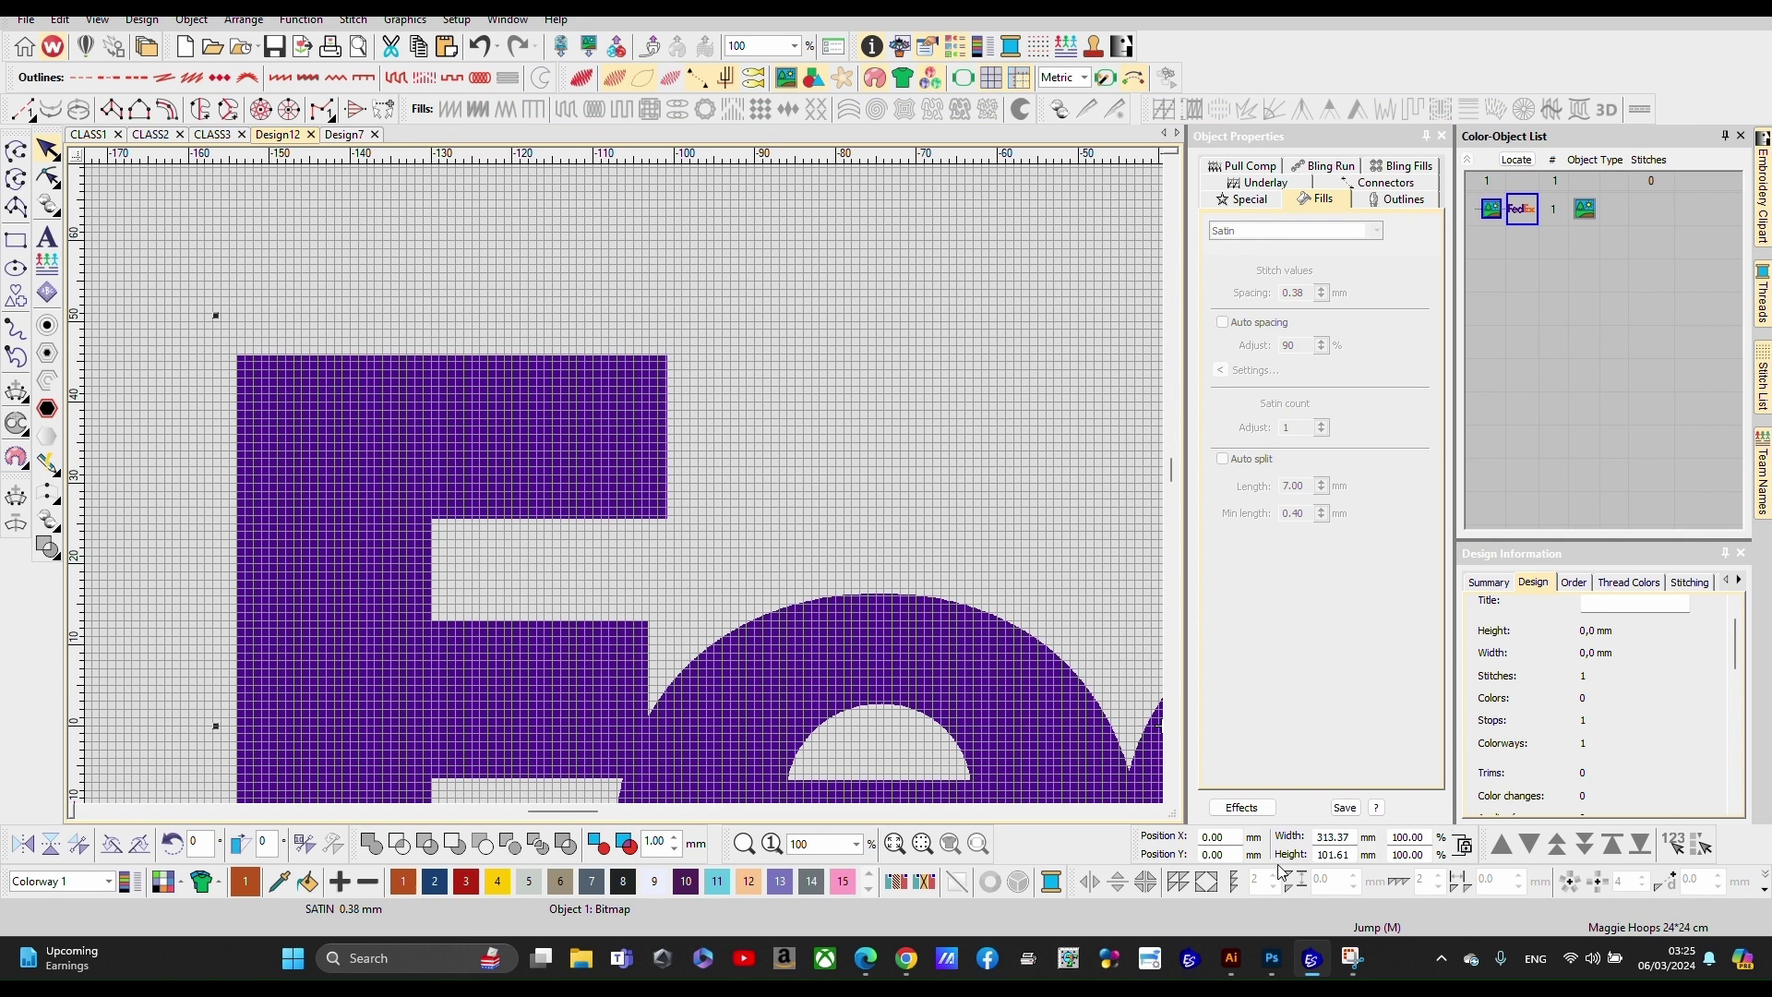
{"action": "left_click", "coordinate": [1084, 78]}
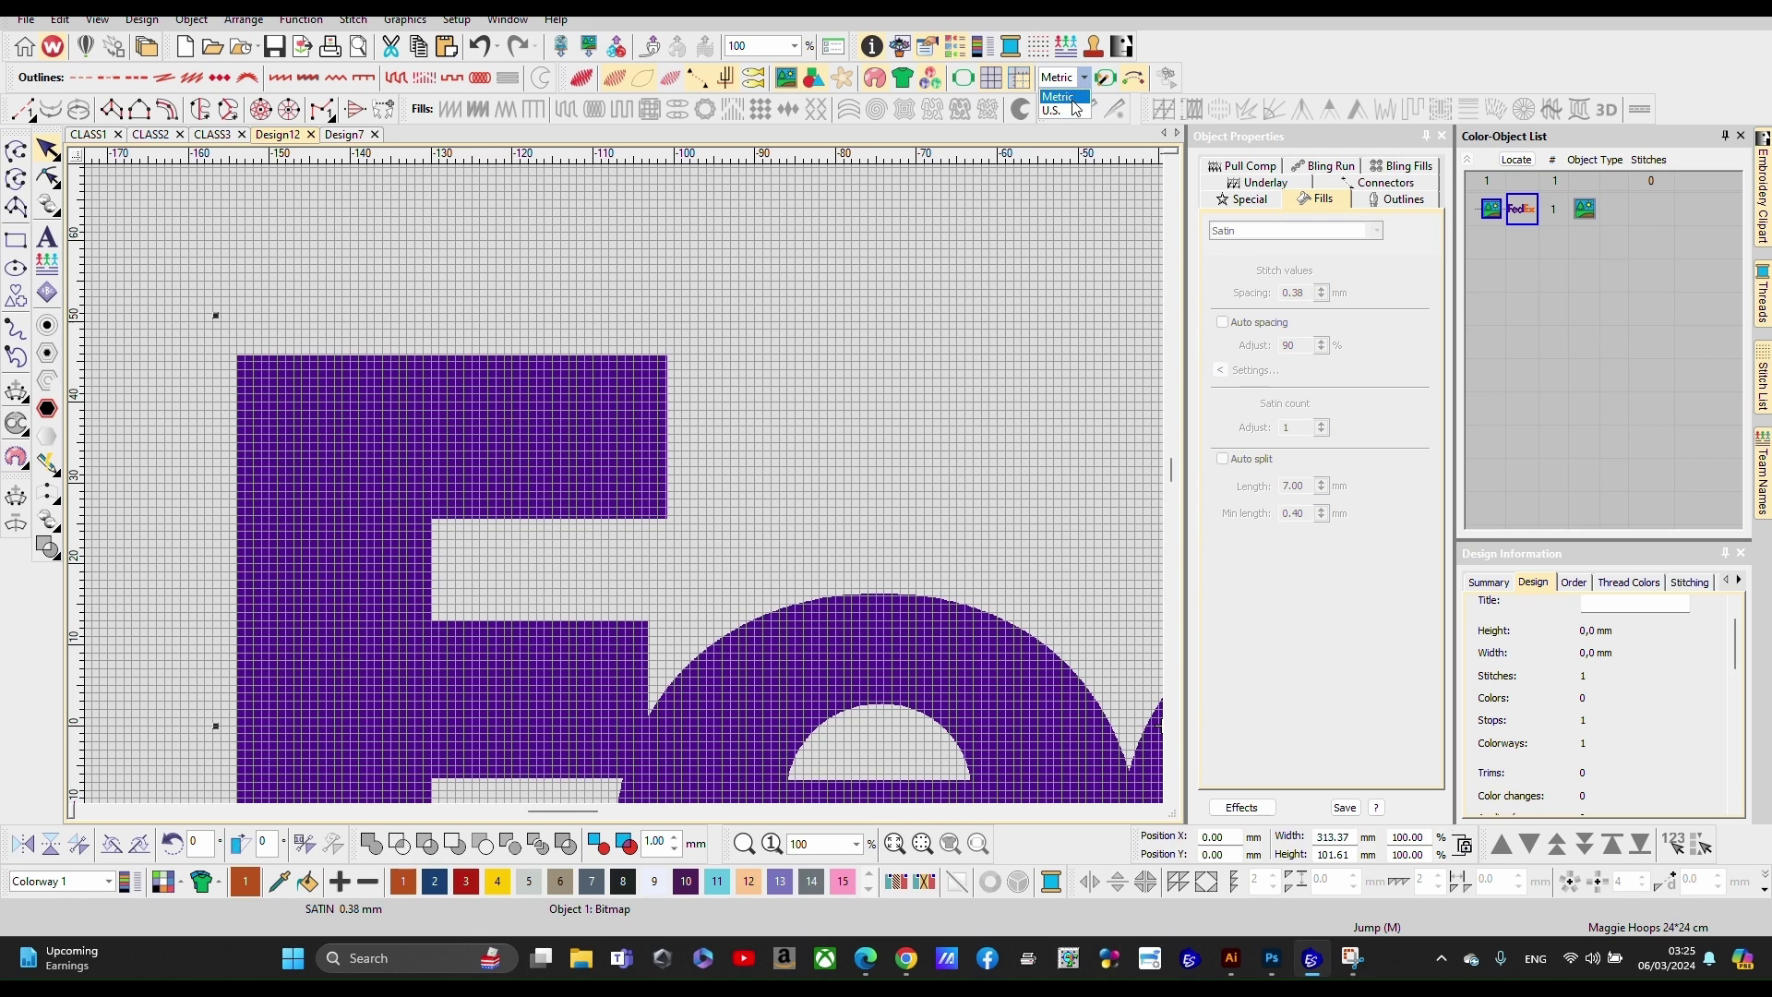
{"action": "left_click", "coordinate": [1074, 109]}
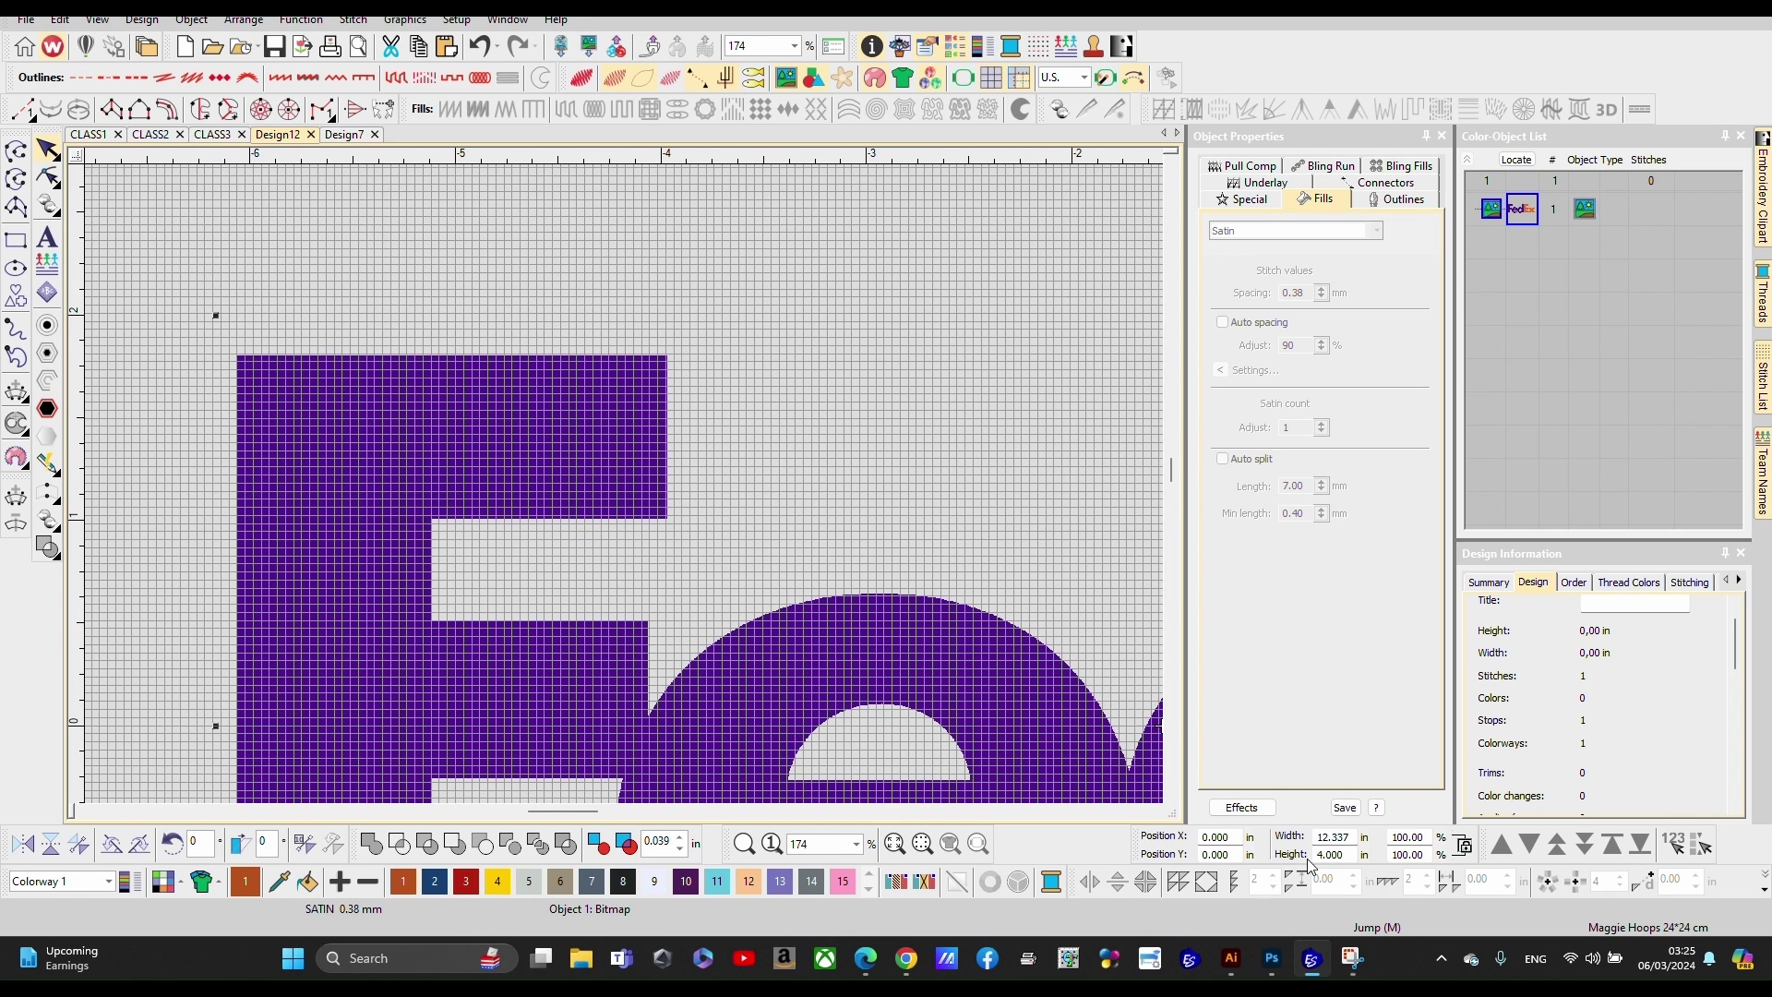
{"action": "double_click", "coordinate": [1350, 857]}
{"action": "type", "text": "2.2"}
{"action": "key", "text": "Return"}
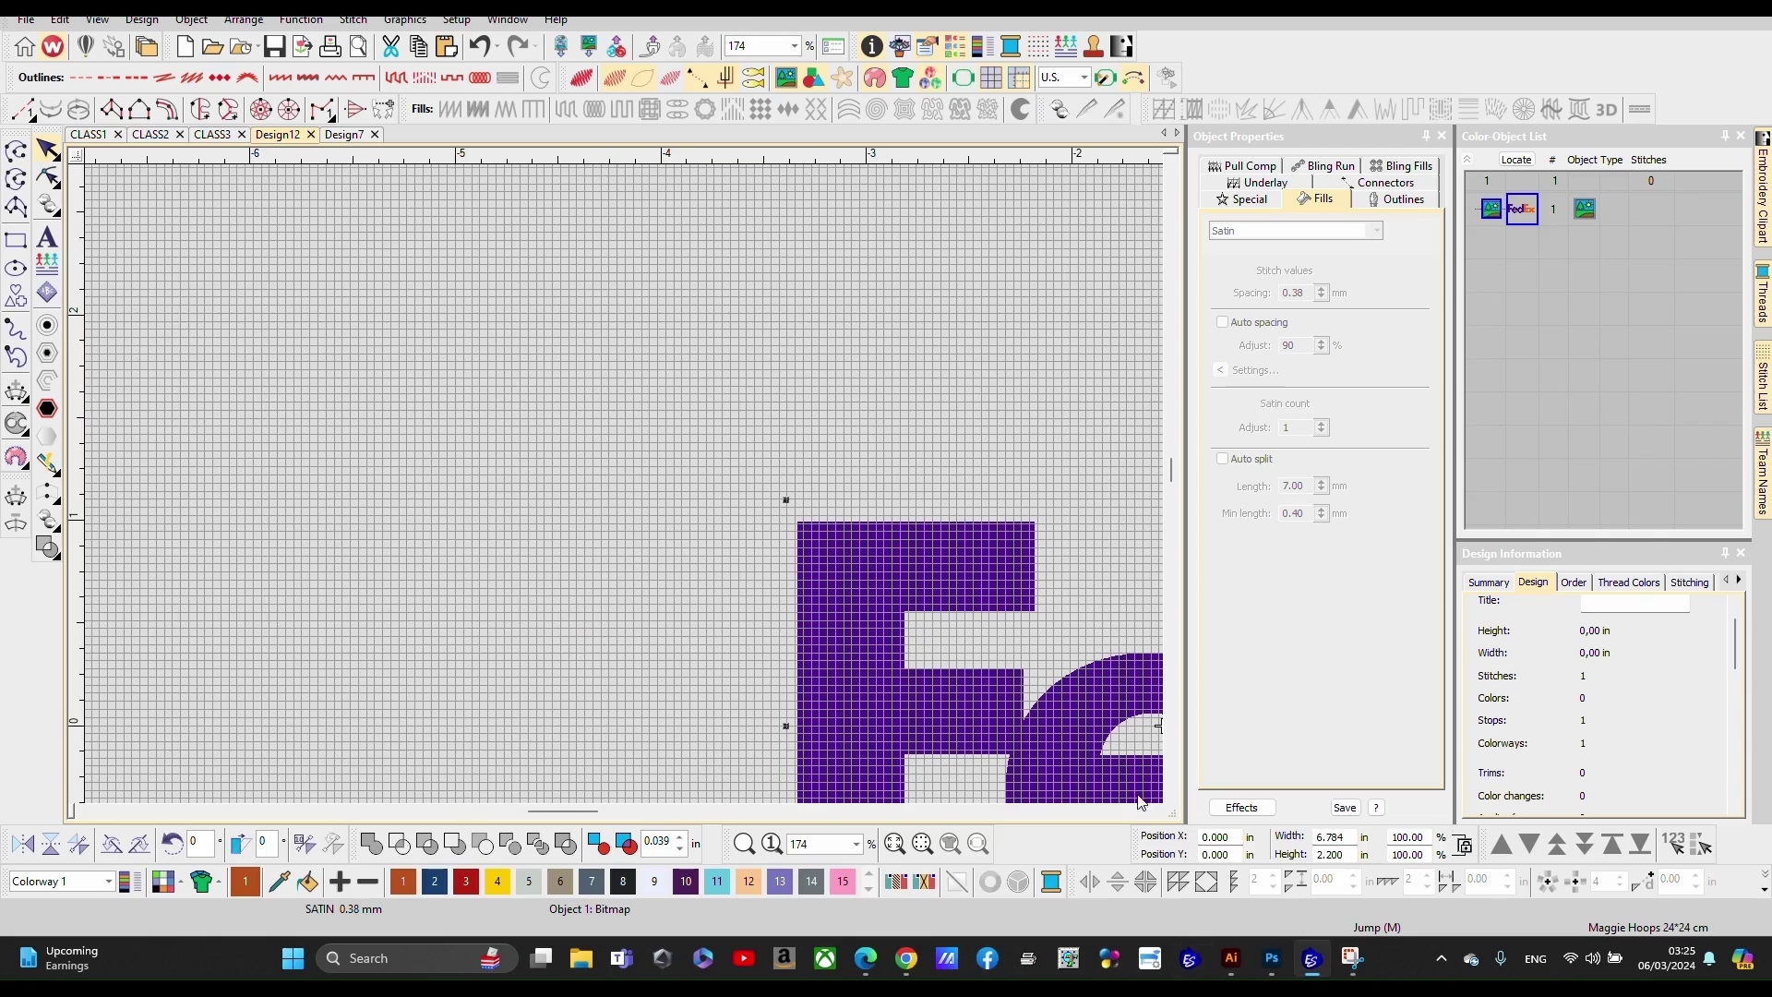
{"action": "scroll", "coordinate": [624, 482], "scroll_direction": "down", "scroll_amount": 3}
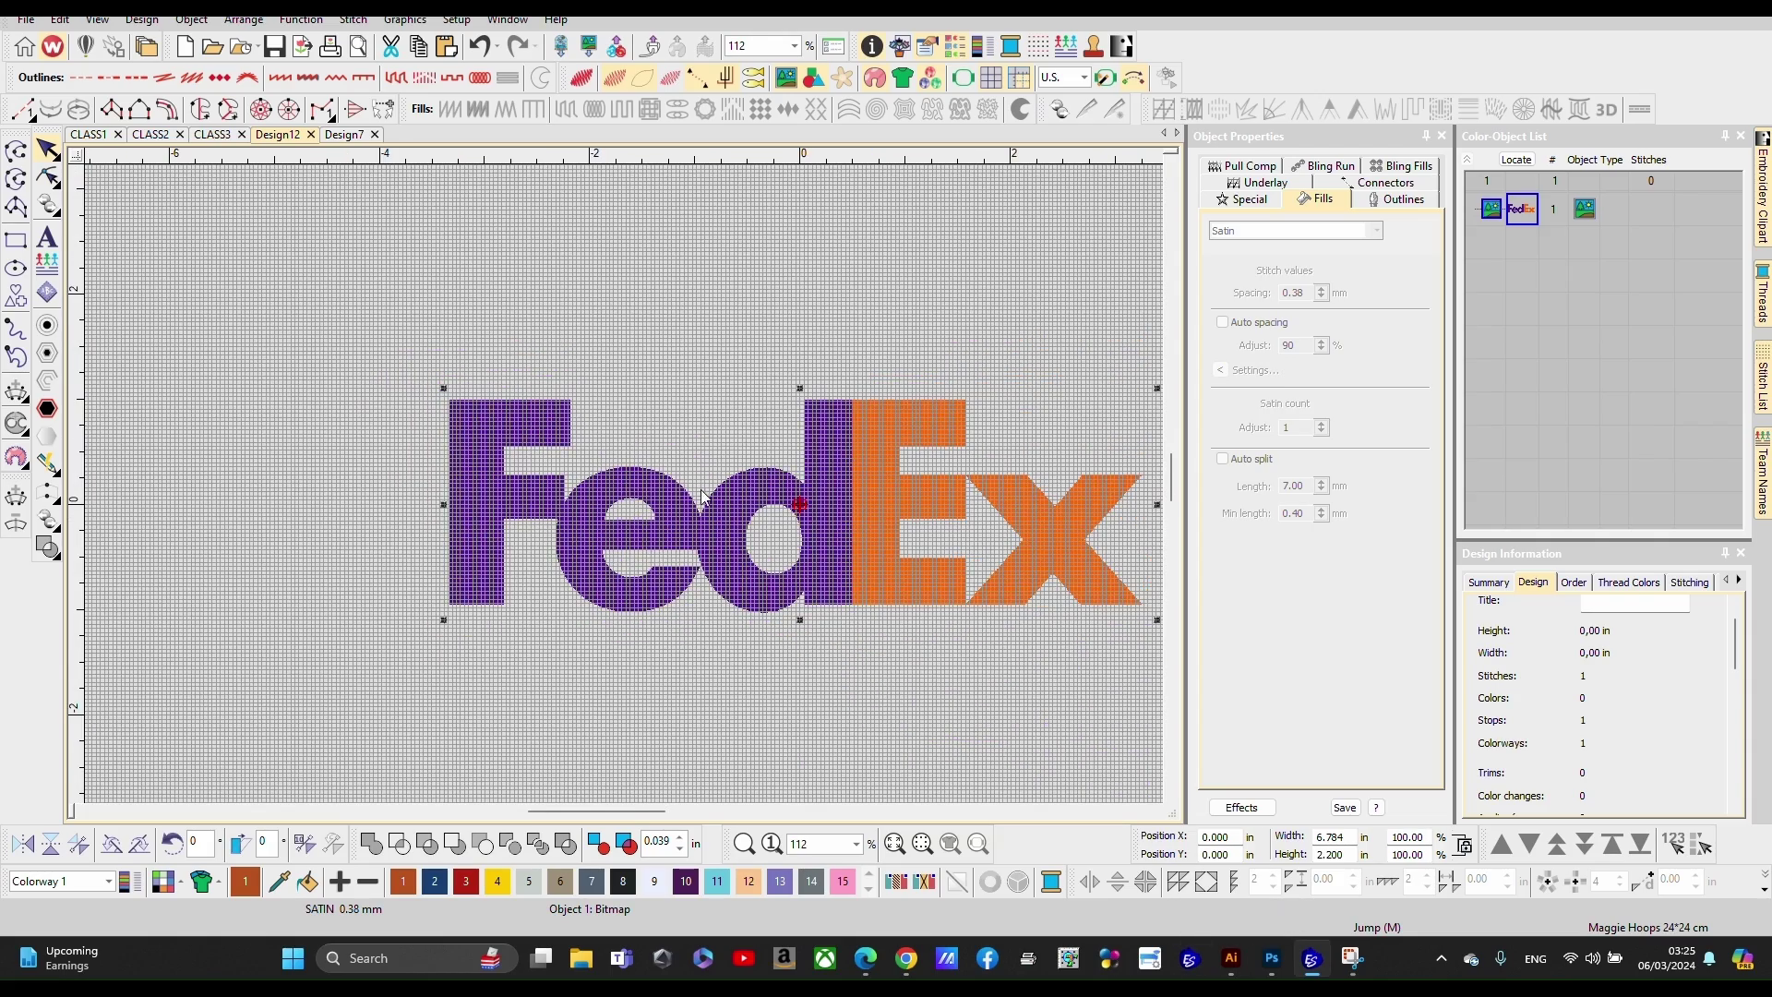
{"action": "scroll", "coordinate": [681, 491], "scroll_direction": "up", "scroll_amount": 2}
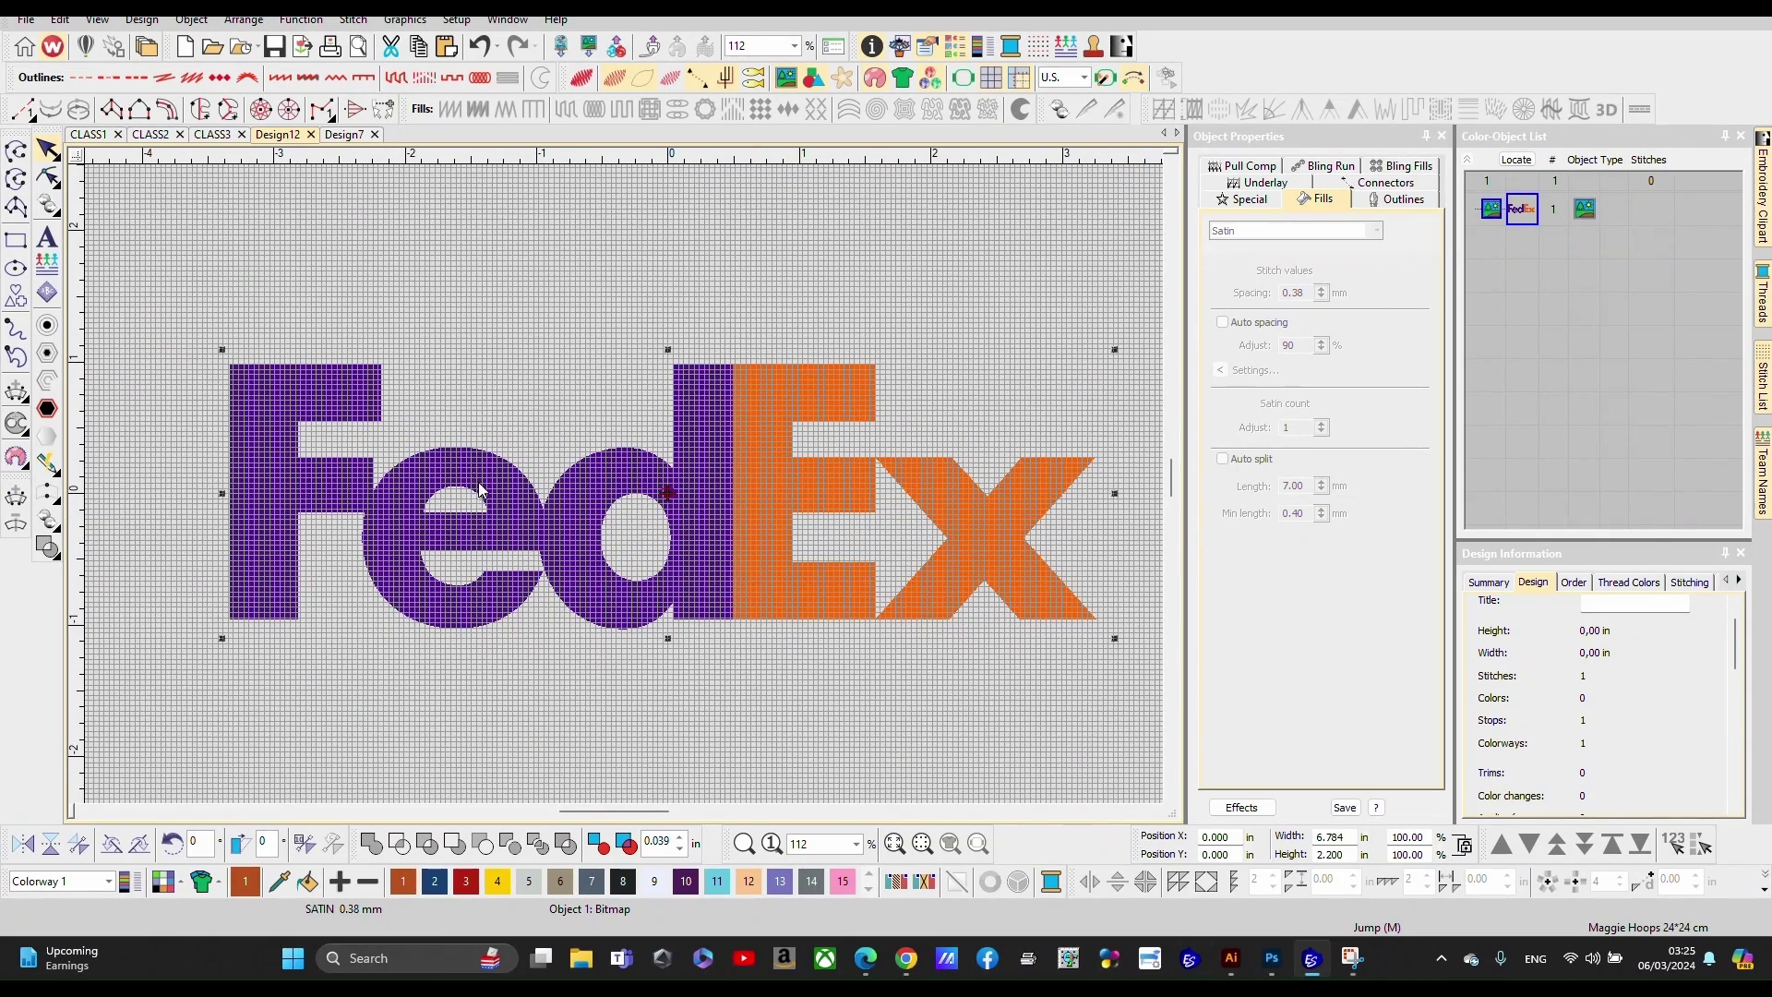
Step: Return the measurement units to Metric, keeping the grid displayed over the resized logo
{"action": "left_click", "coordinate": [1084, 78]}
{"action": "left_click", "coordinate": [1070, 97]}
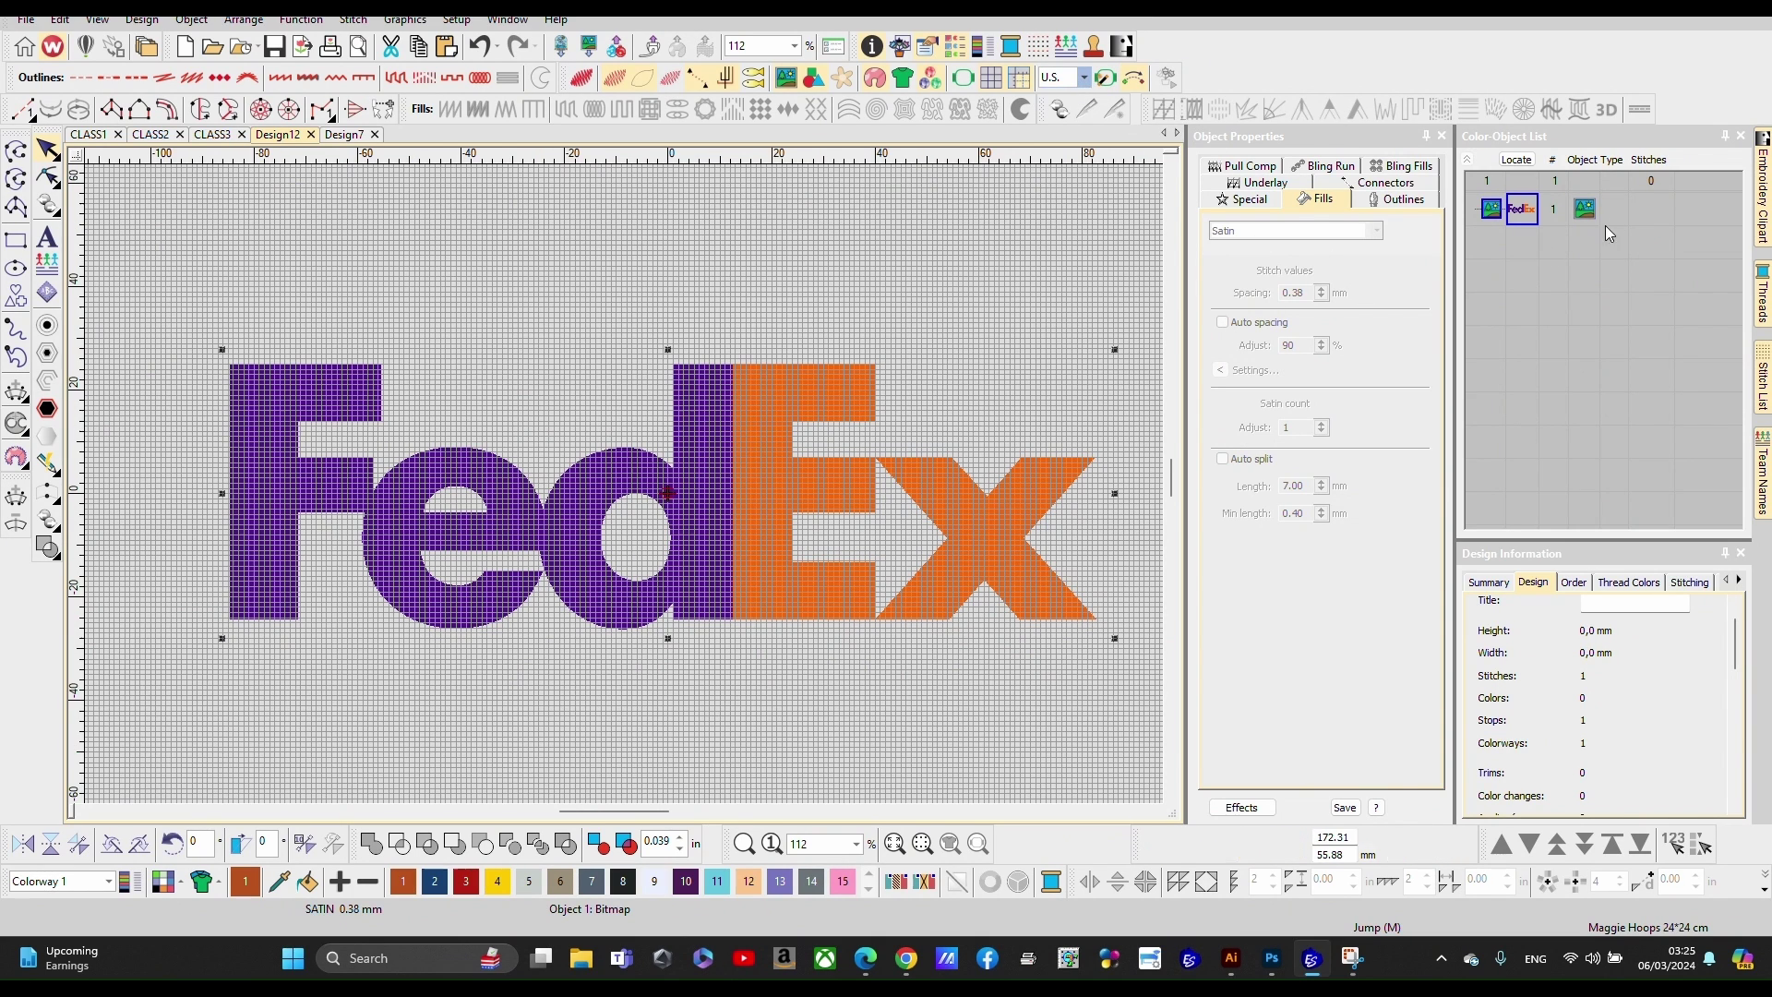
{"action": "left_click", "coordinate": [1532, 214]}
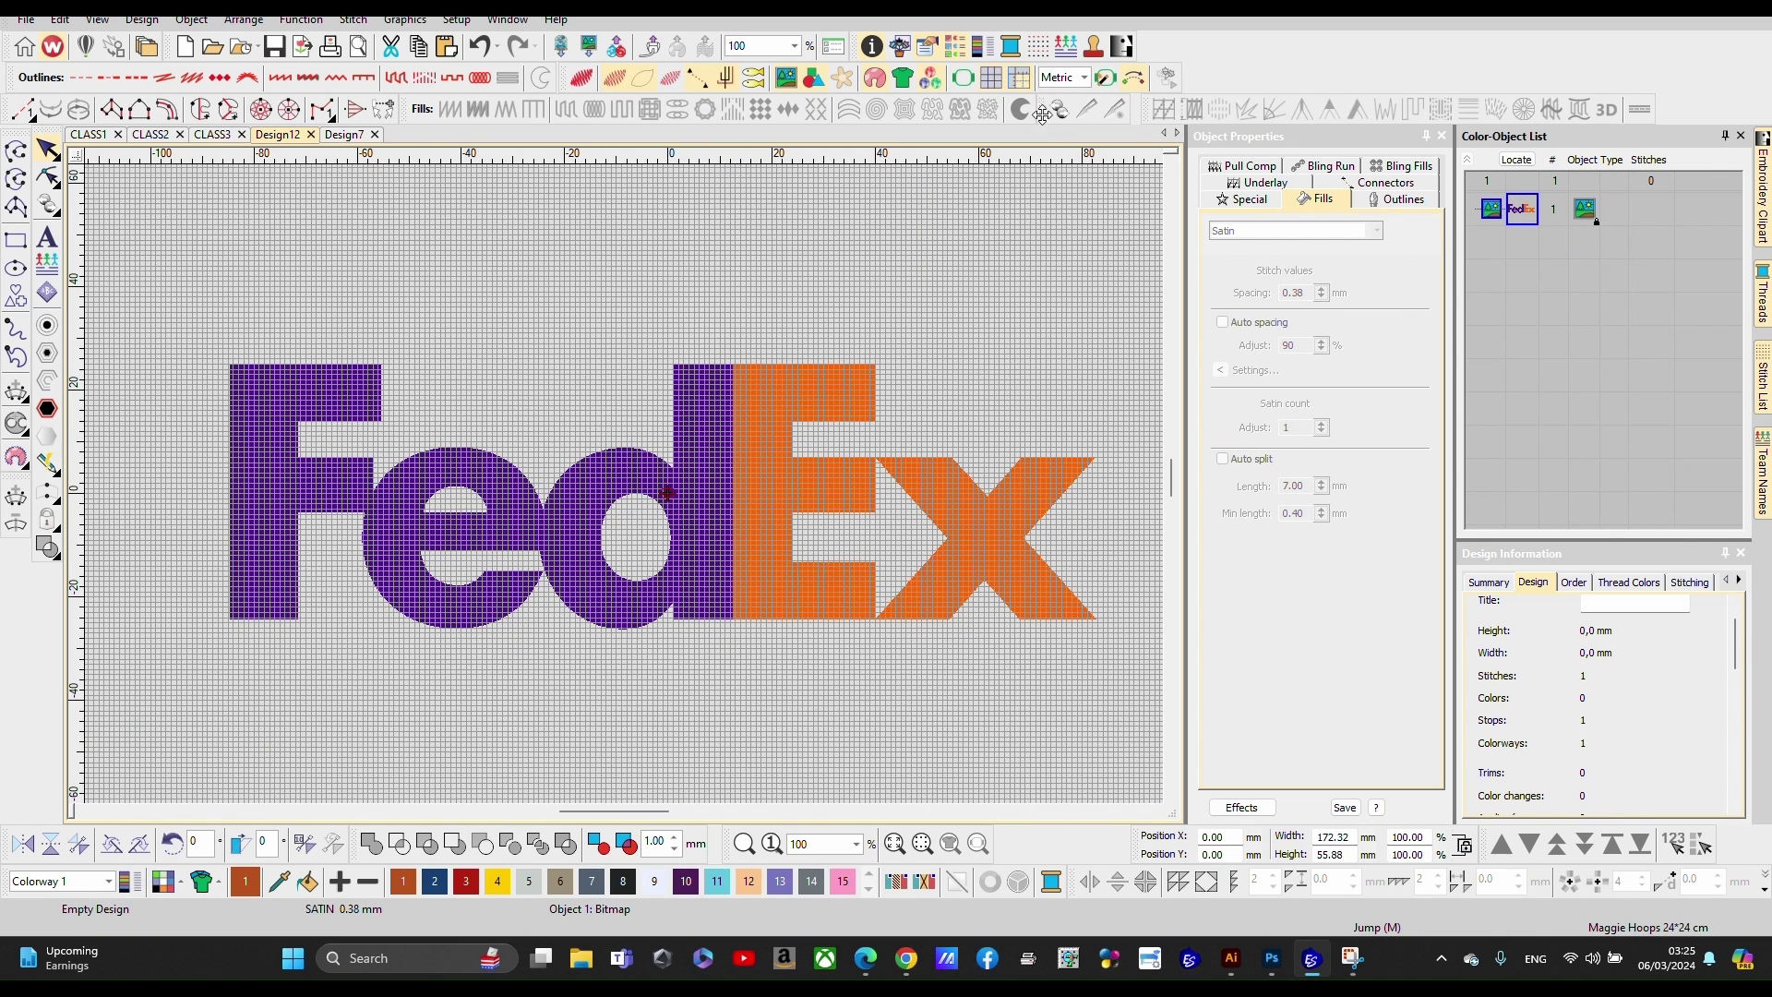
{"action": "left_click", "coordinate": [988, 81]}
{"action": "left_click", "coordinate": [987, 81]}
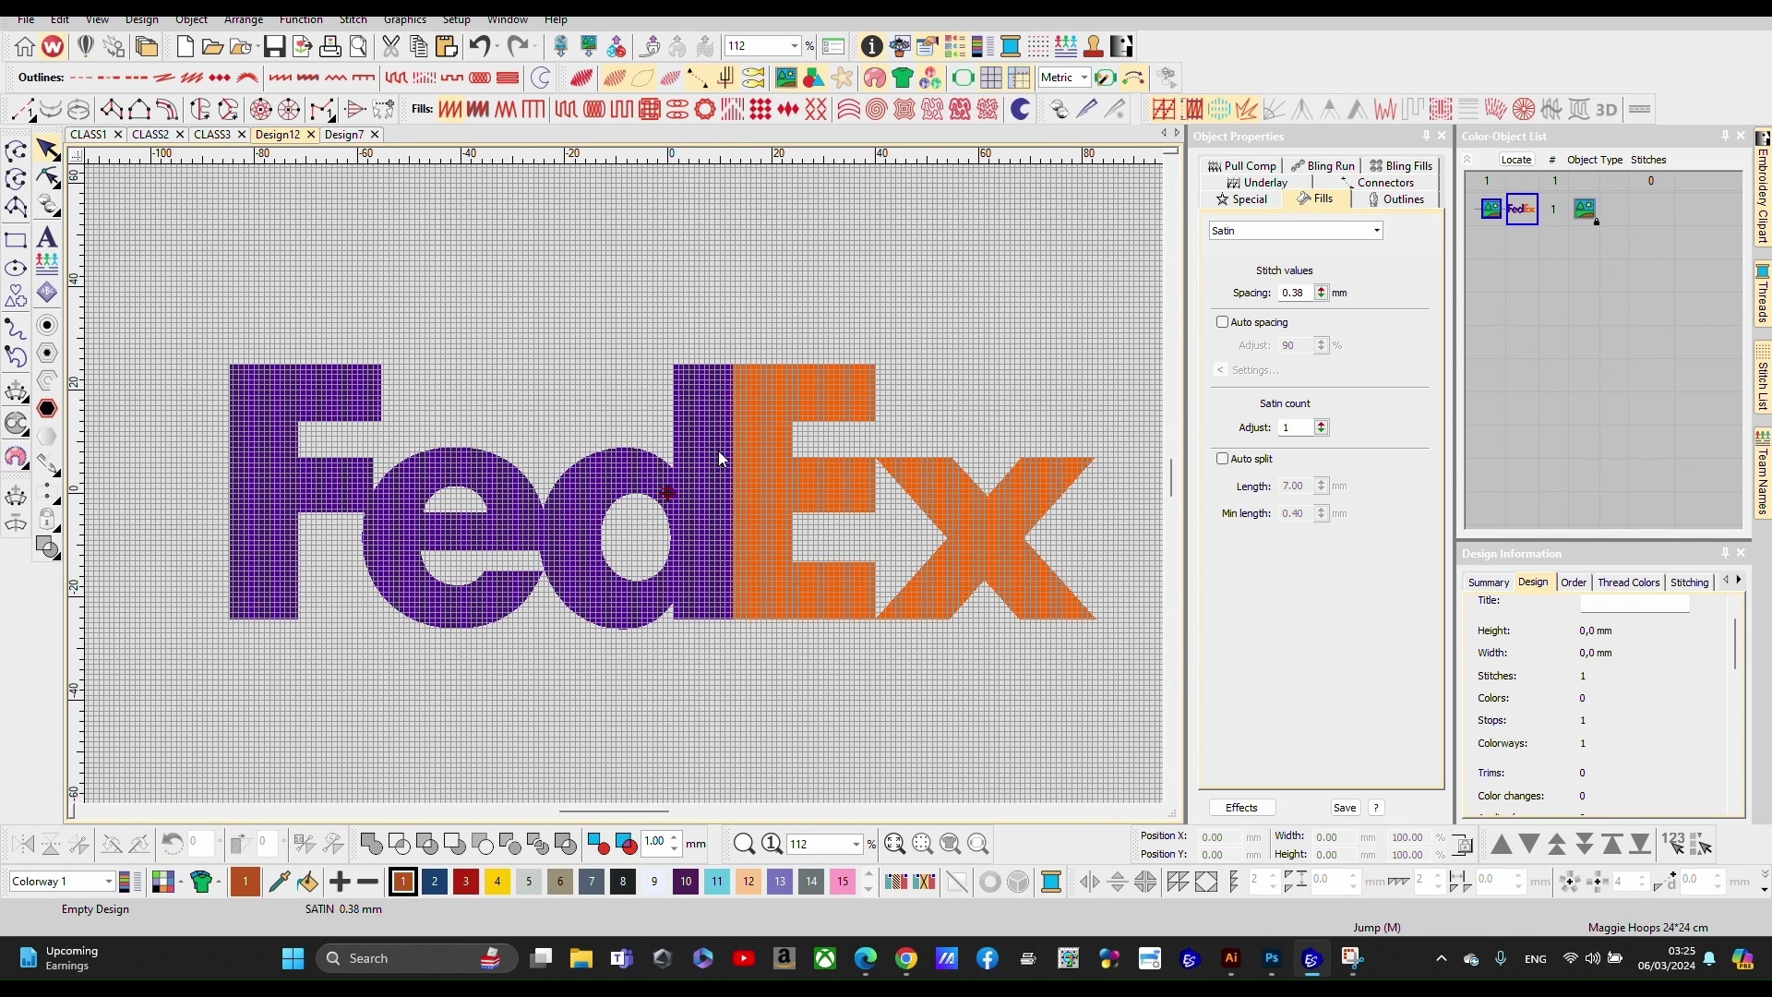
Step: Measure the vertical thickness of the top arm of the orange letter E
{"action": "scroll", "coordinate": [623, 484], "scroll_direction": "up", "scroll_amount": 3}
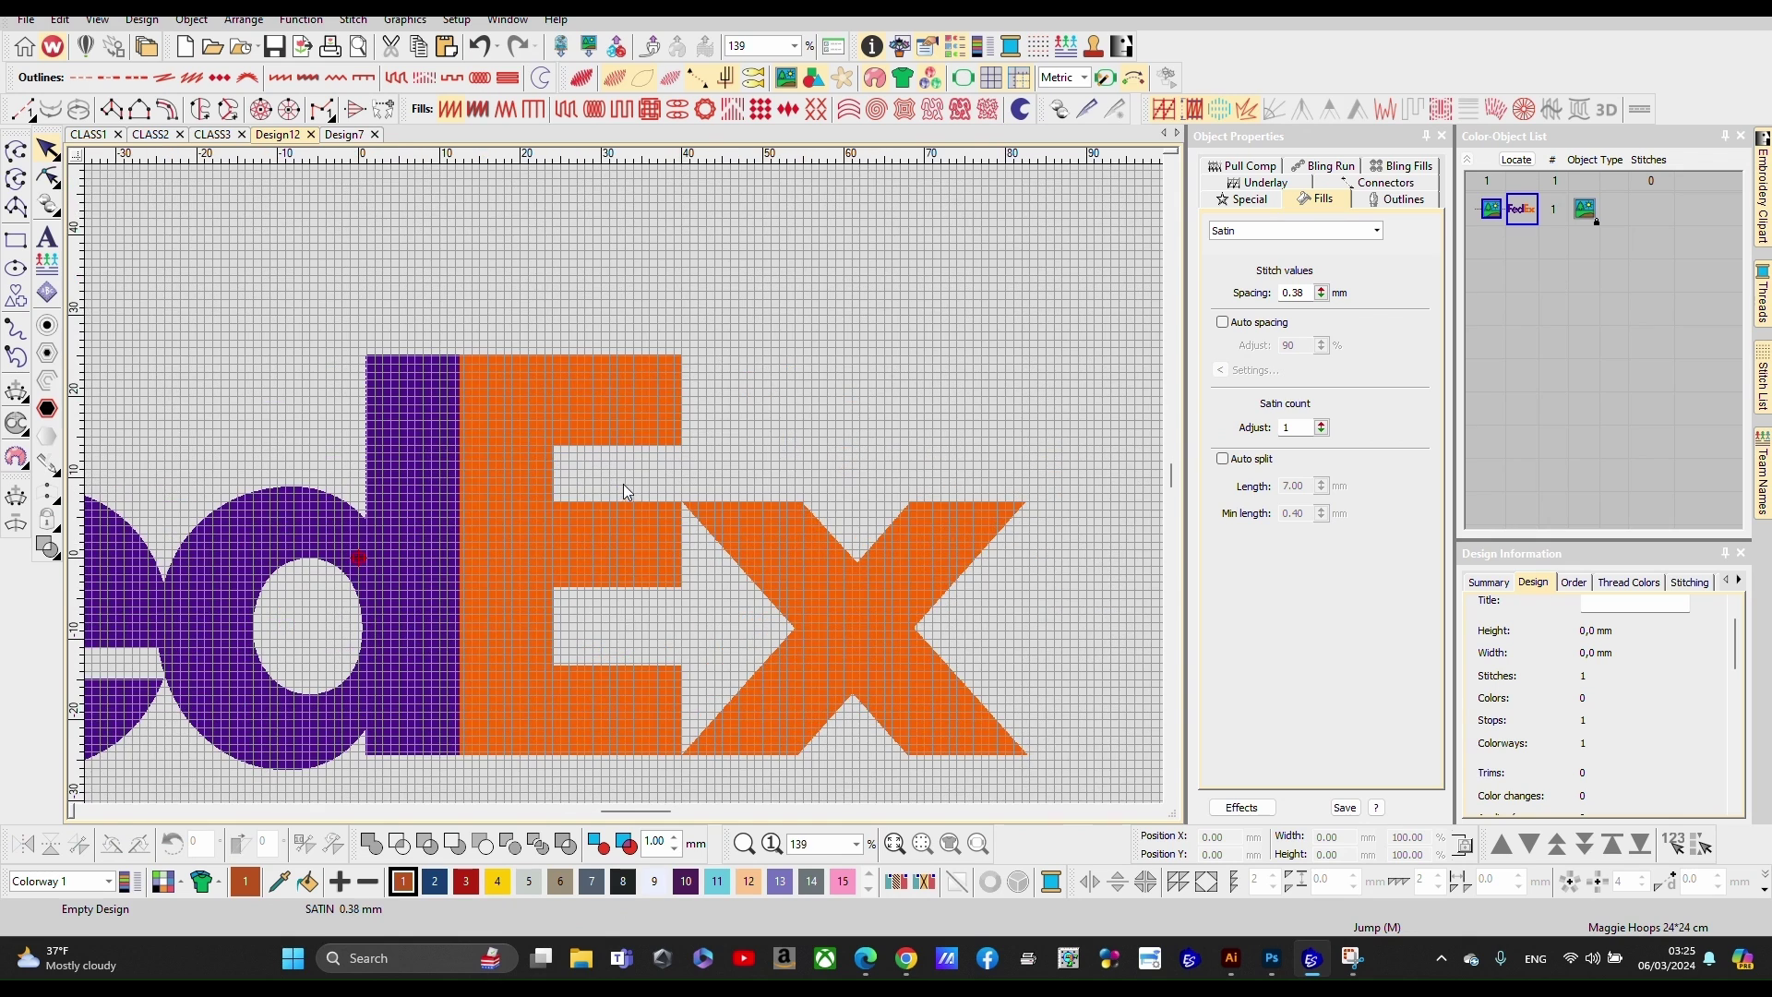
{"action": "scroll", "coordinate": [623, 484], "scroll_direction": "up", "scroll_amount": 1}
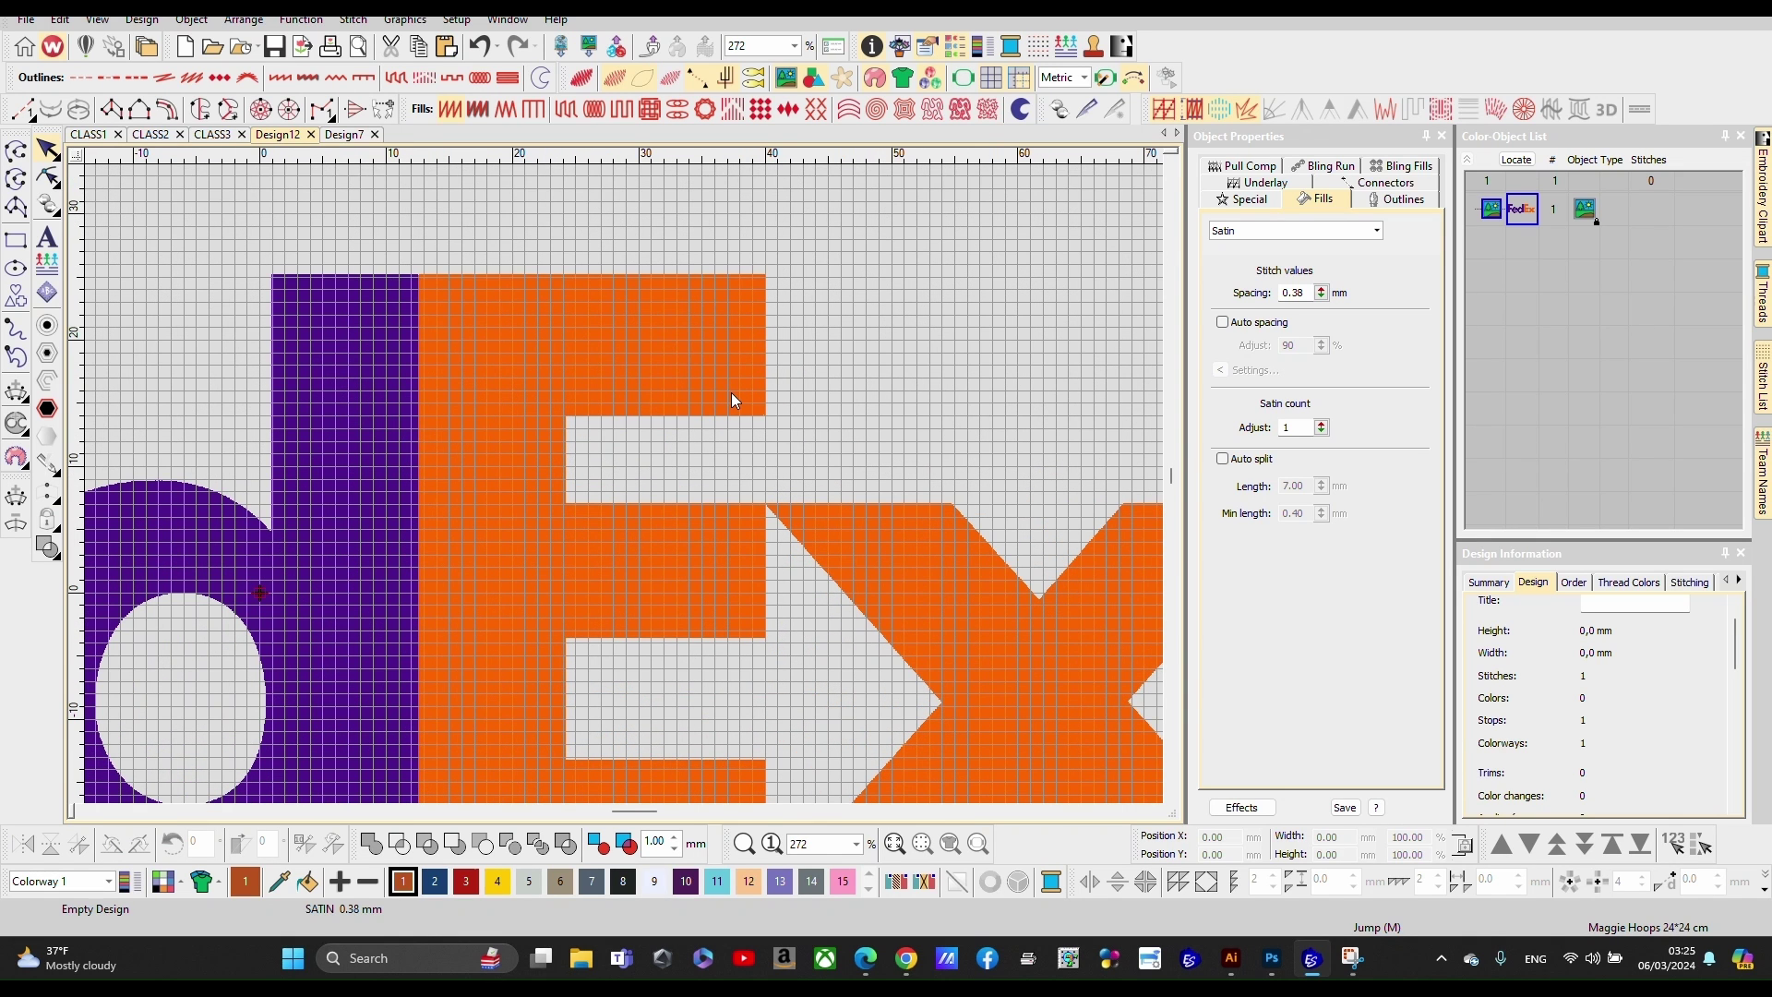
{"action": "key", "text": "m"}
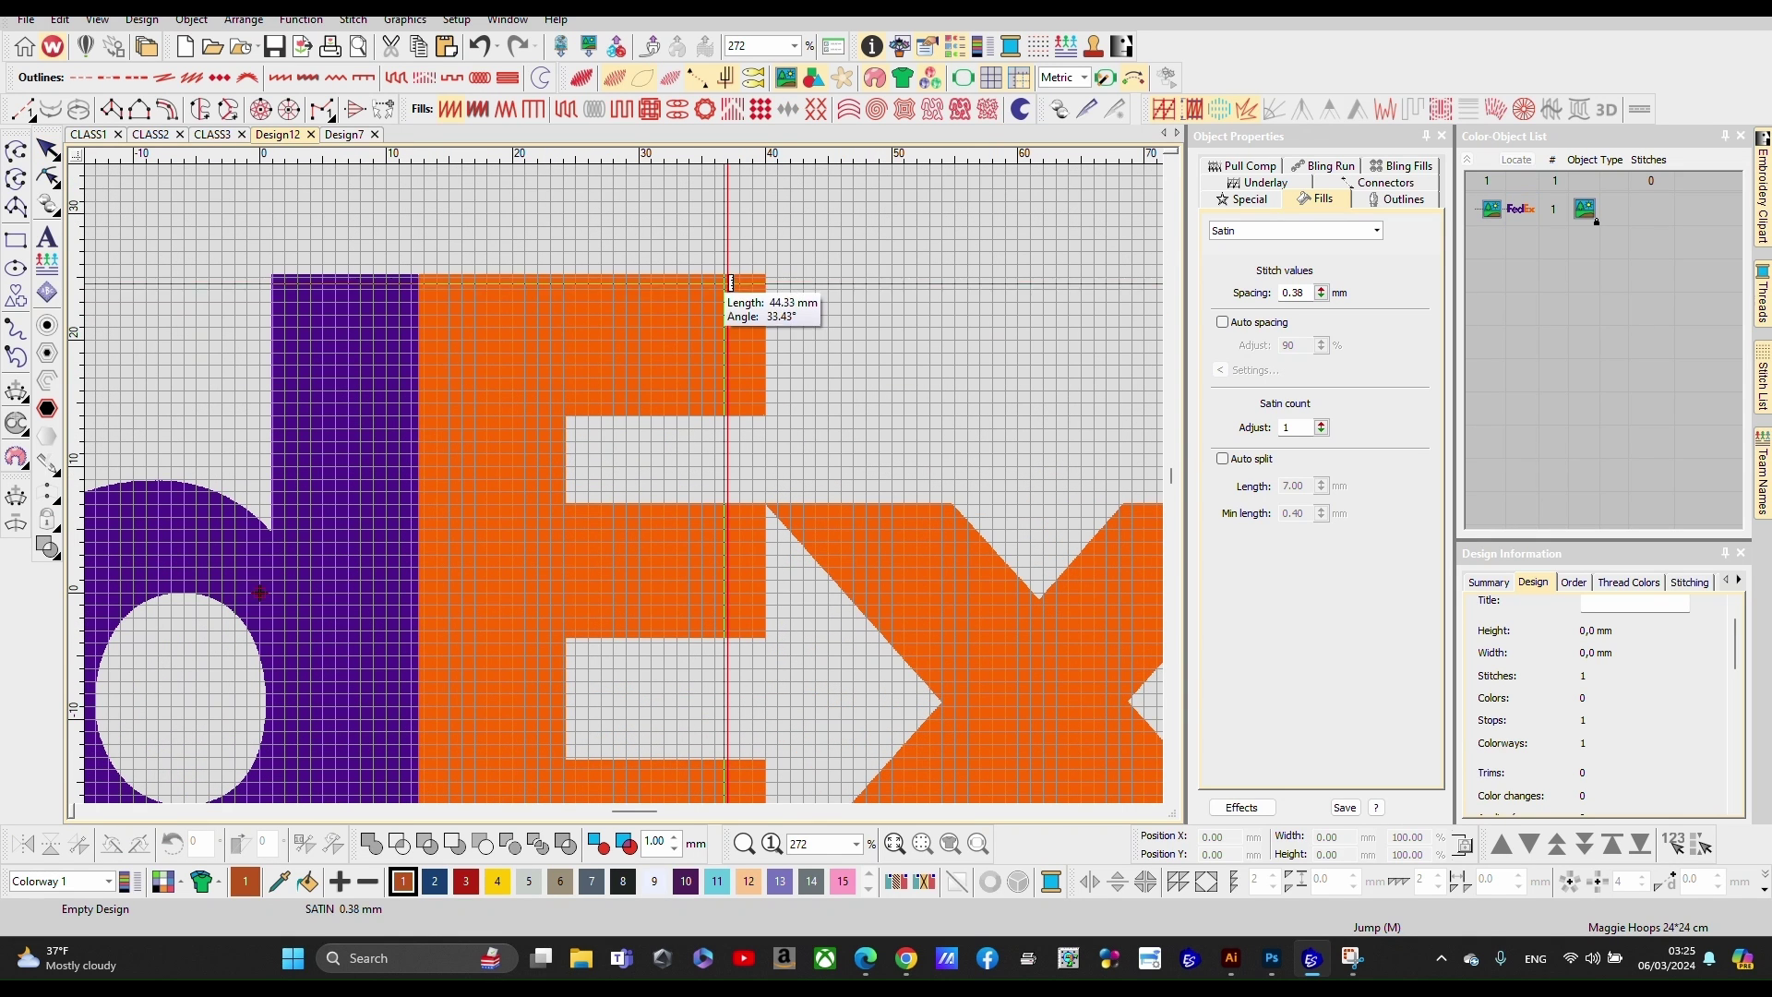
{"action": "left_click_drag", "start_coordinate": [731, 275], "coordinate": [729, 415]}
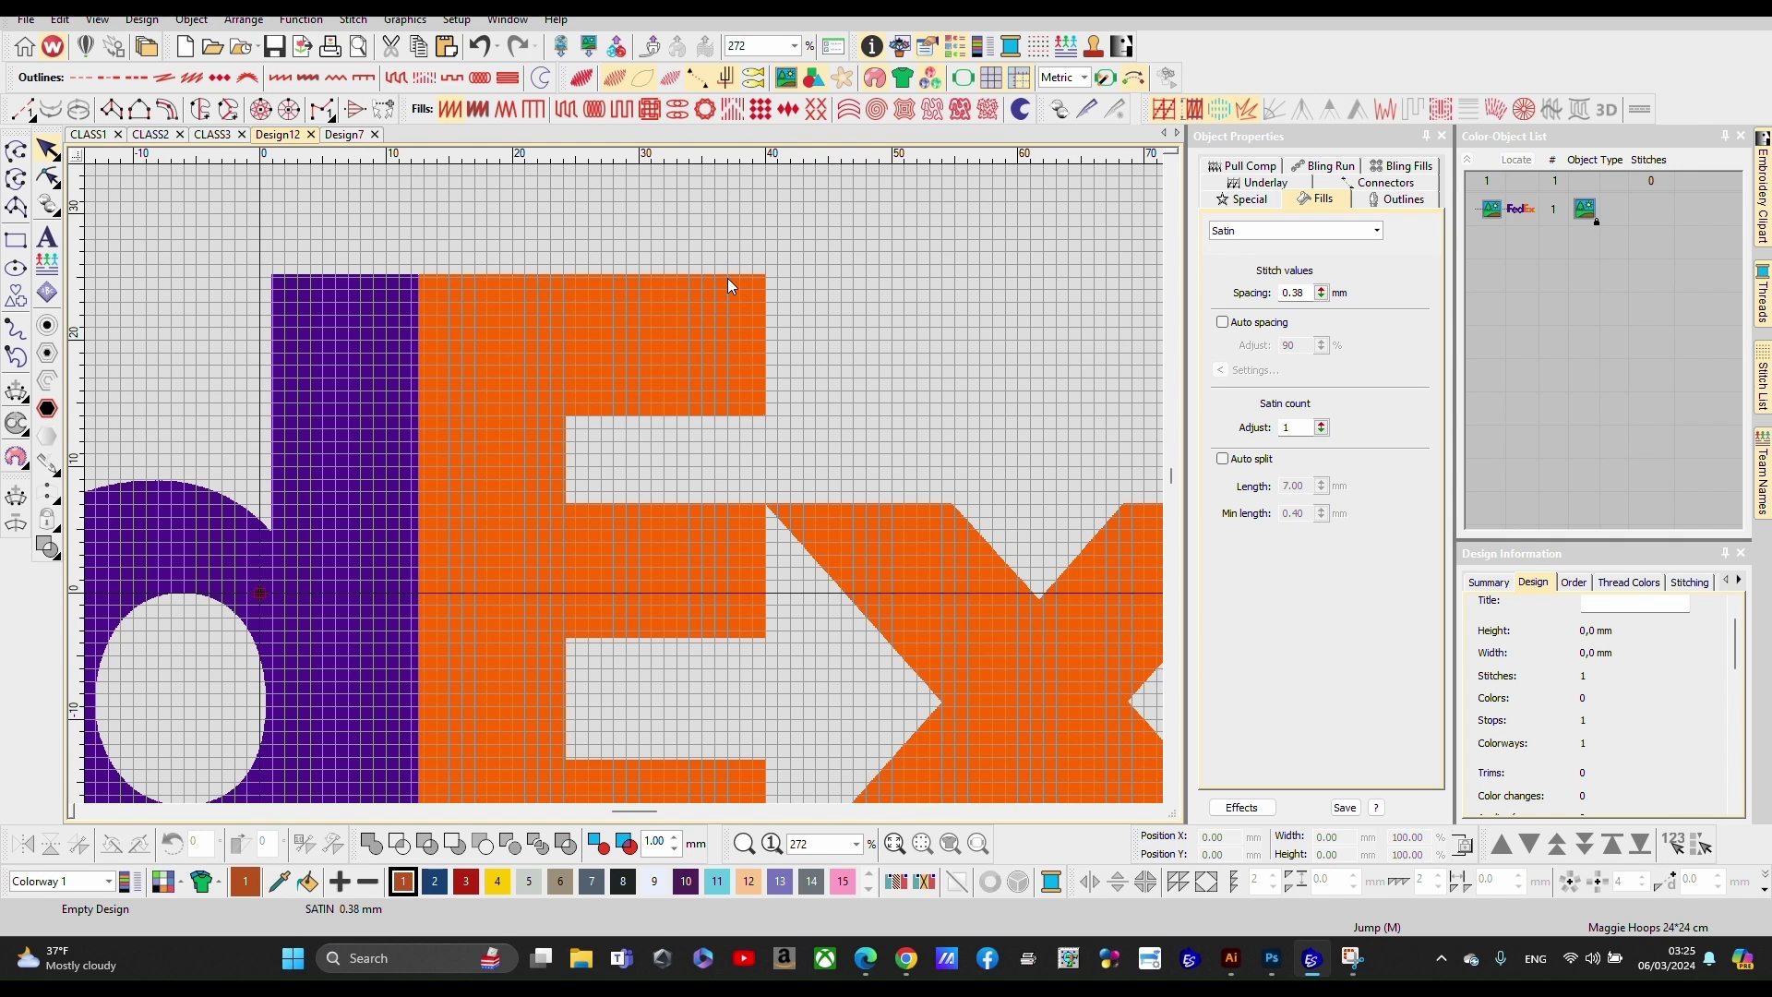
{"action": "left_click_drag", "start_coordinate": [728, 278], "coordinate": [730, 420]}
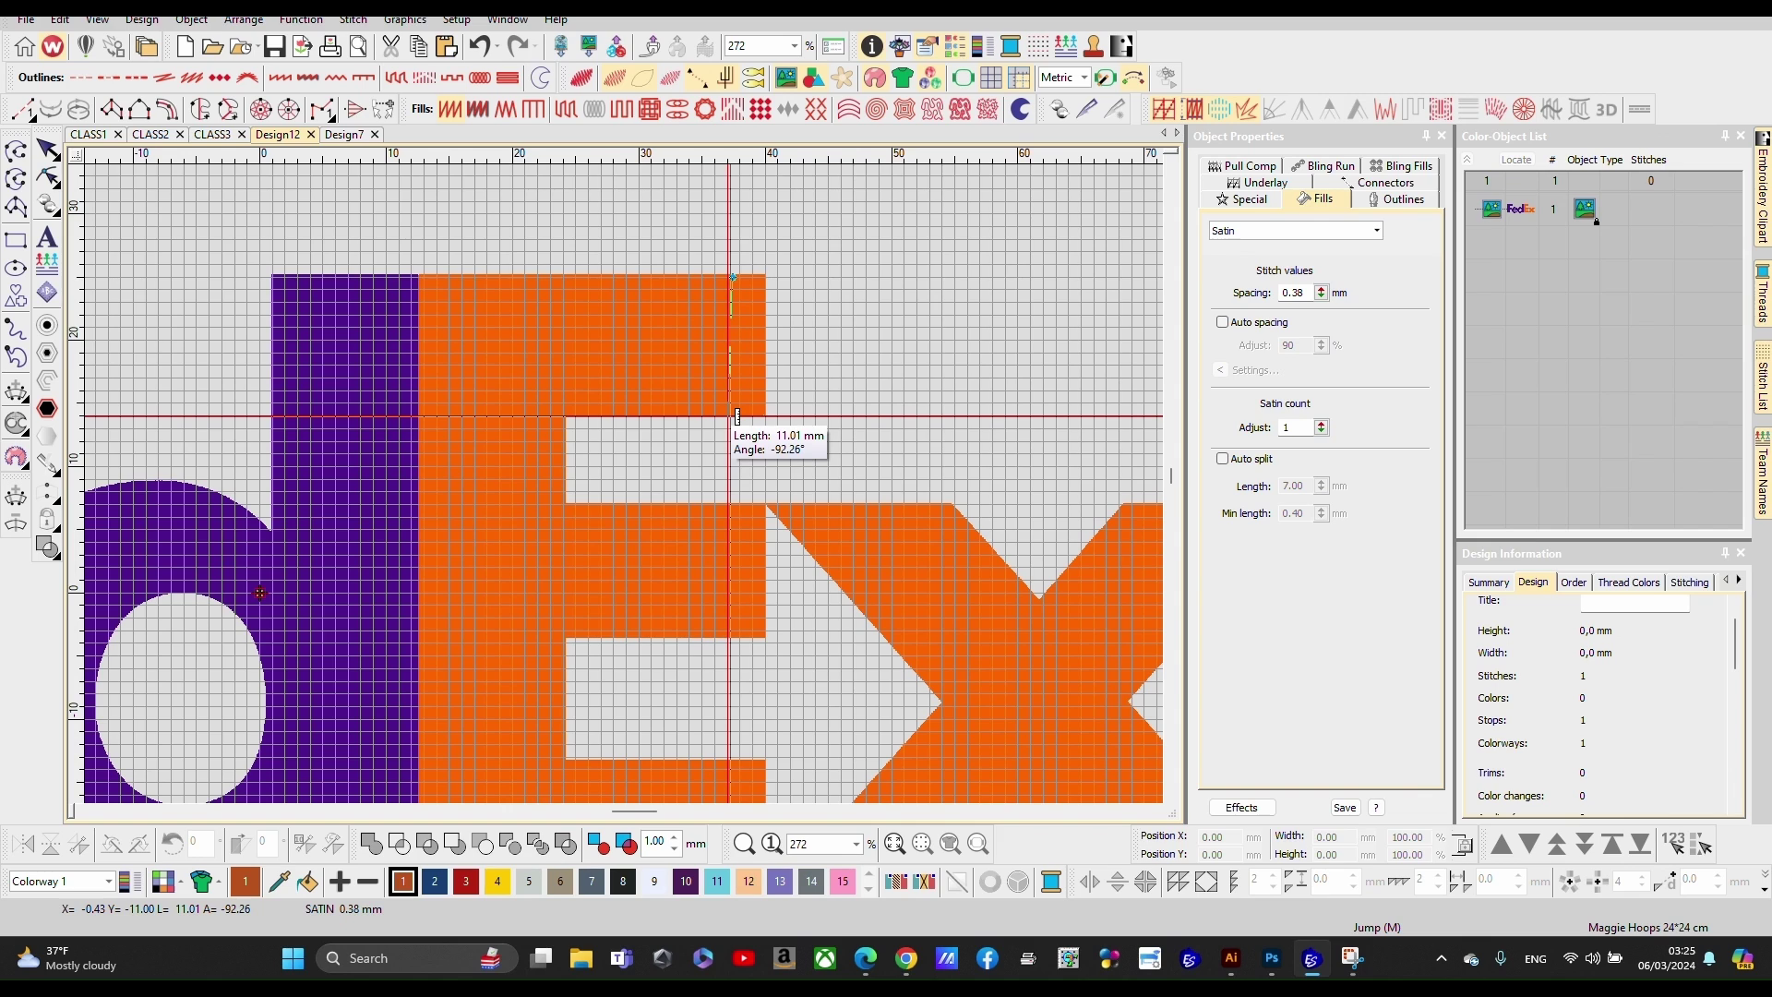
Step: Measure the horizontal stroke width of the letter d's bowl, from its outer edge to the inner opening
{"action": "scroll", "coordinate": [733, 417], "scroll_direction": "down", "scroll_amount": 4}
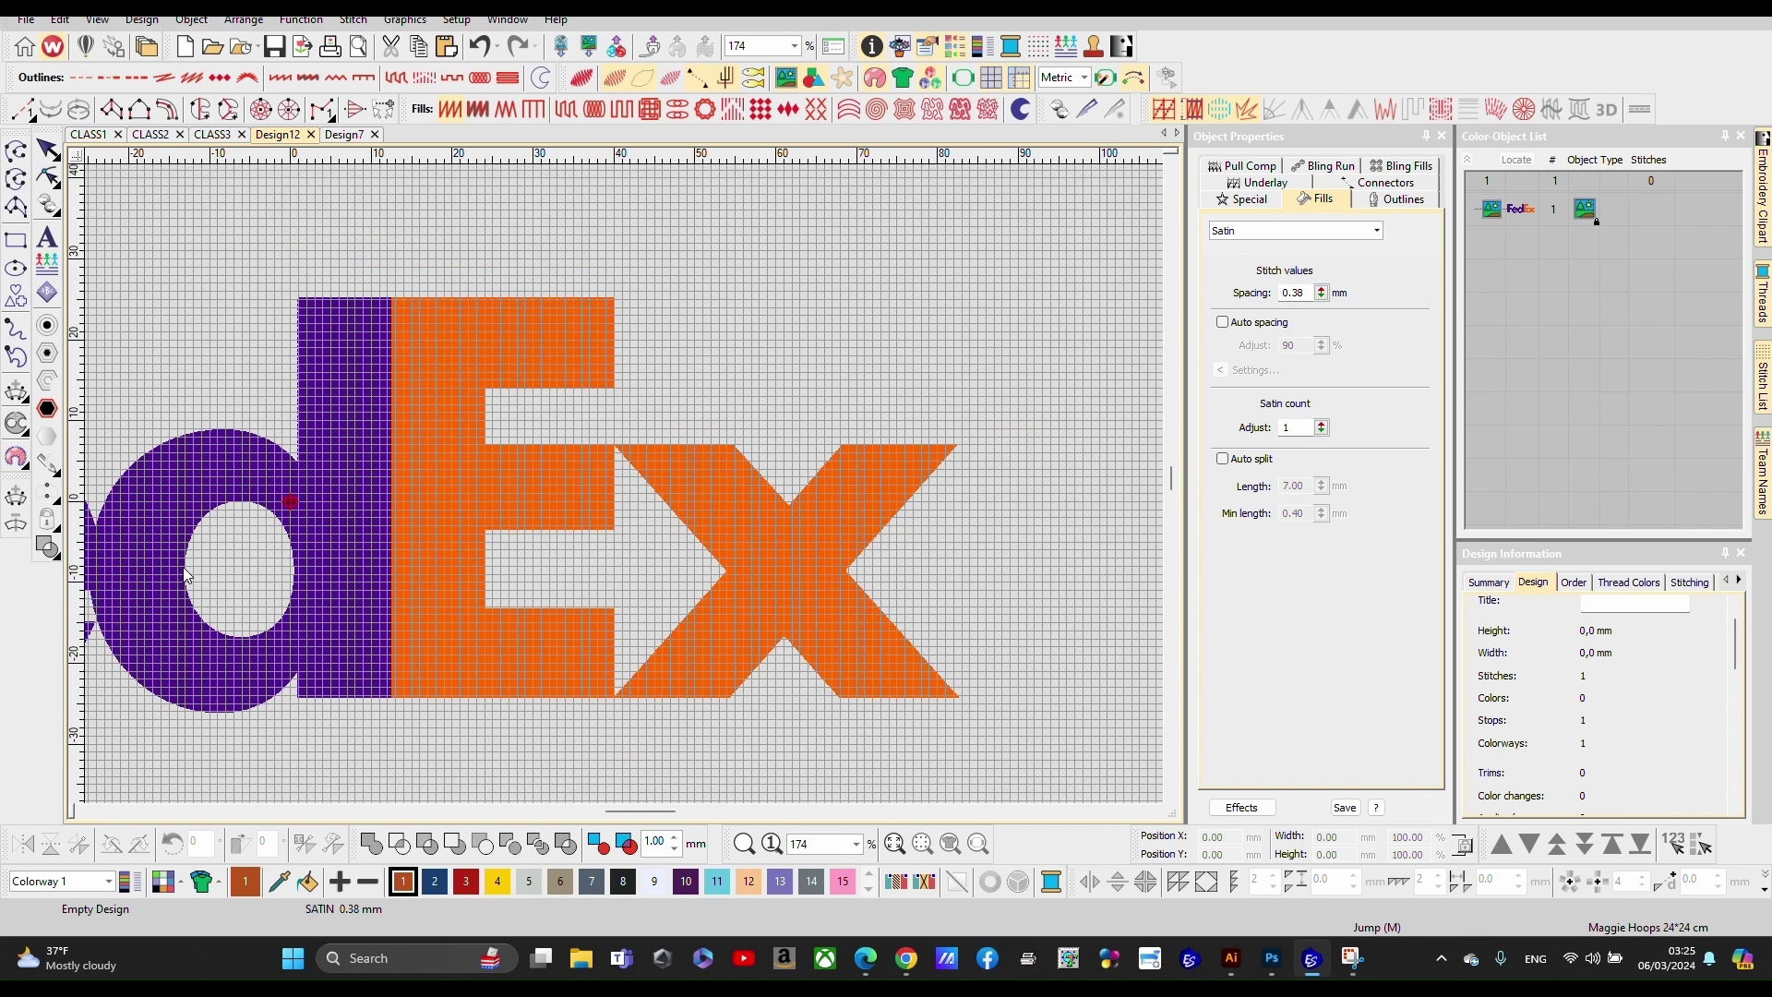
{"action": "scroll", "coordinate": [563, 459], "scroll_direction": "up", "scroll_amount": 7}
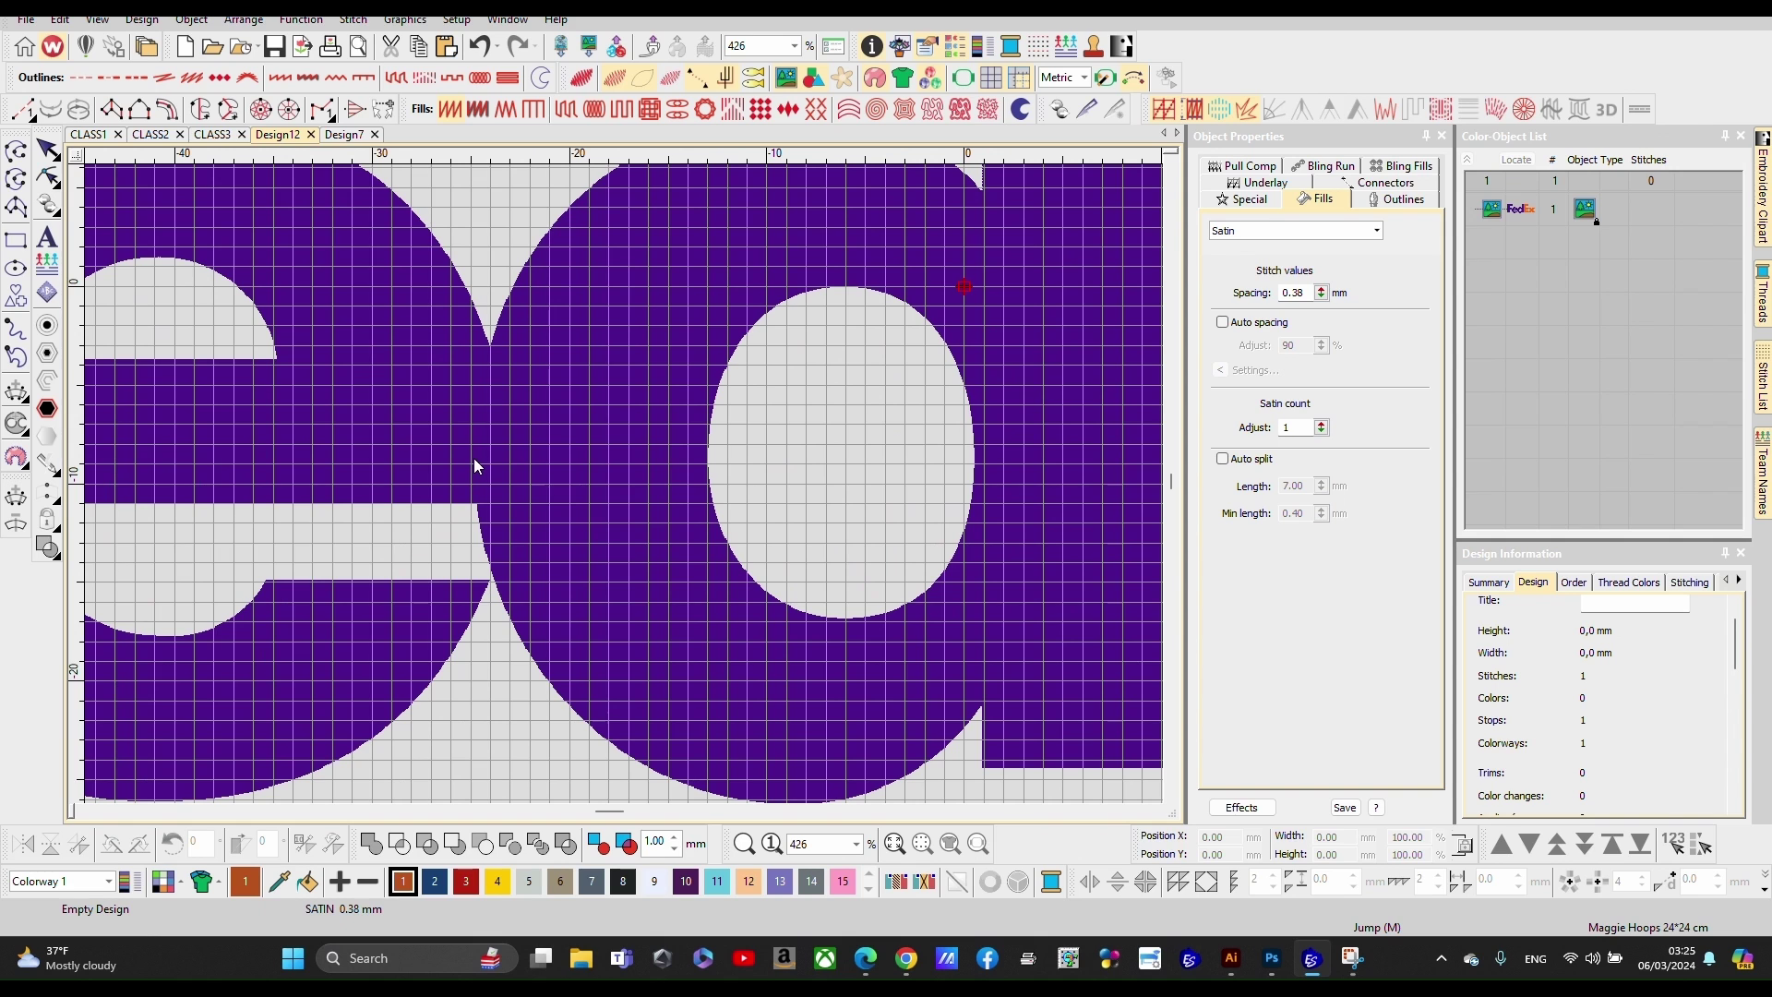
{"action": "key", "text": "m"}
{"action": "left_click", "coordinate": [485, 437]}
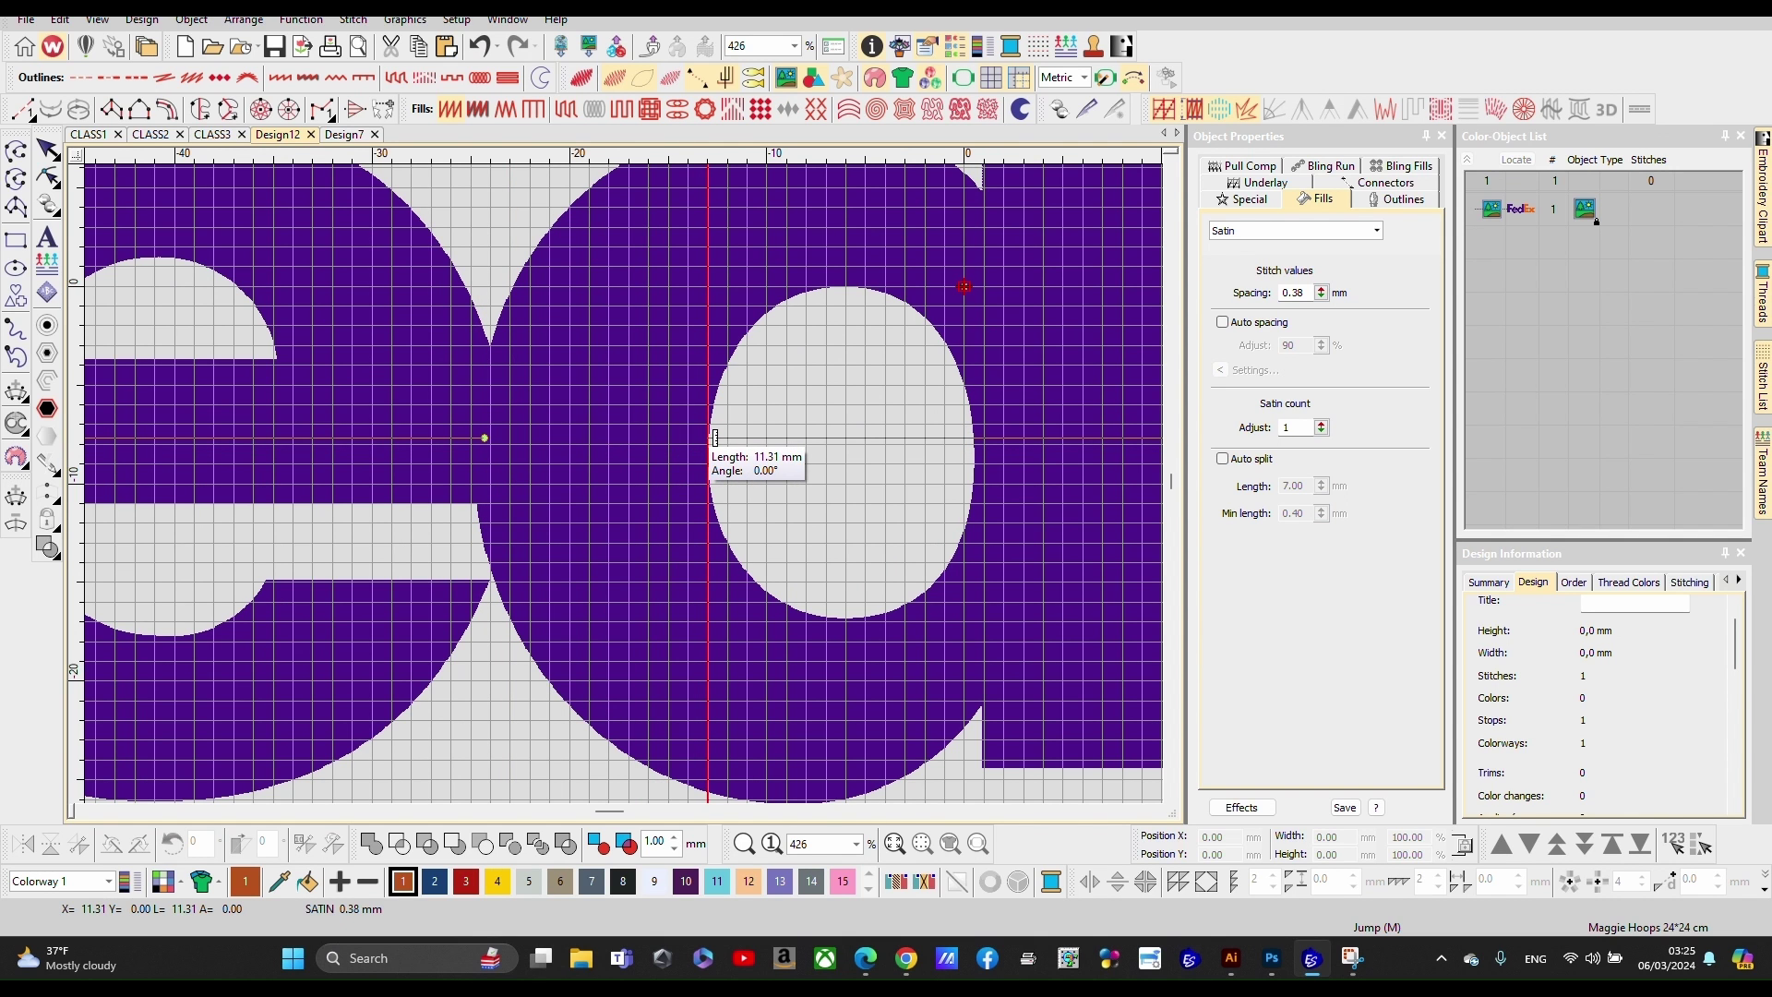
{"action": "key", "text": "Escape"}
Step: Look over the purple letters and select the FedEx bitmap to check its width and height
{"action": "scroll", "coordinate": [646, 457], "scroll_direction": "down", "scroll_amount": 3}
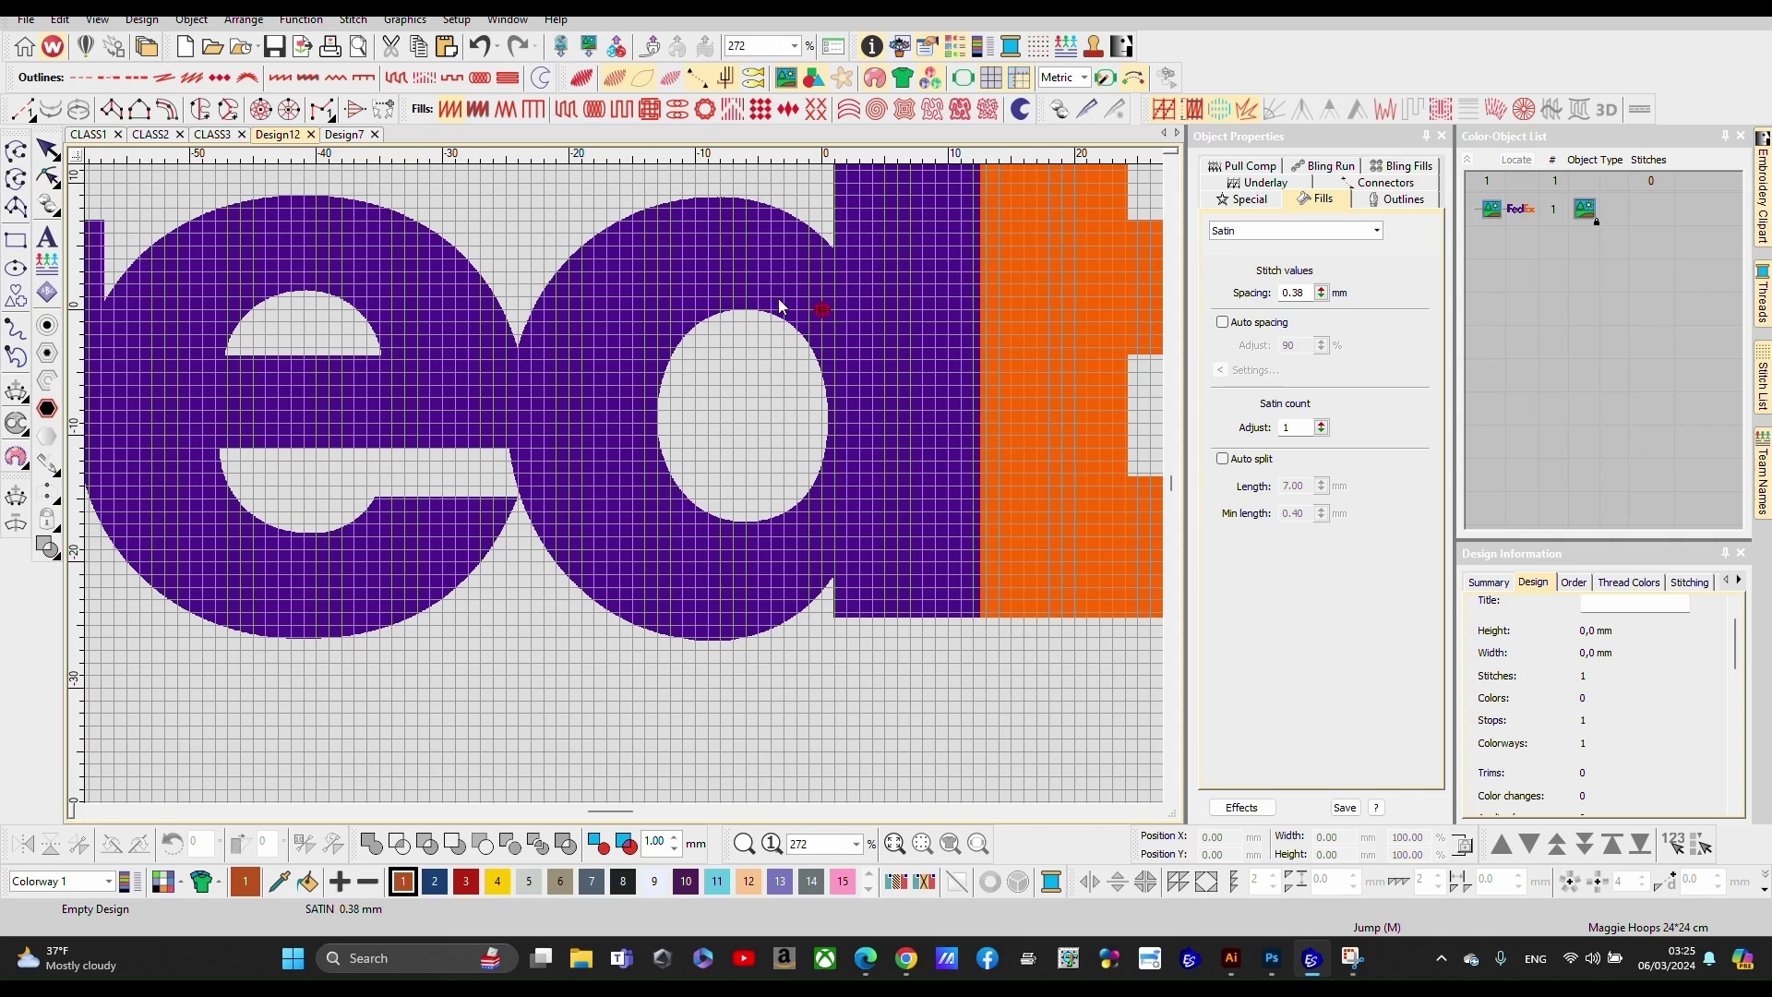
{"action": "scroll", "coordinate": [506, 373], "scroll_direction": "down", "scroll_amount": 4}
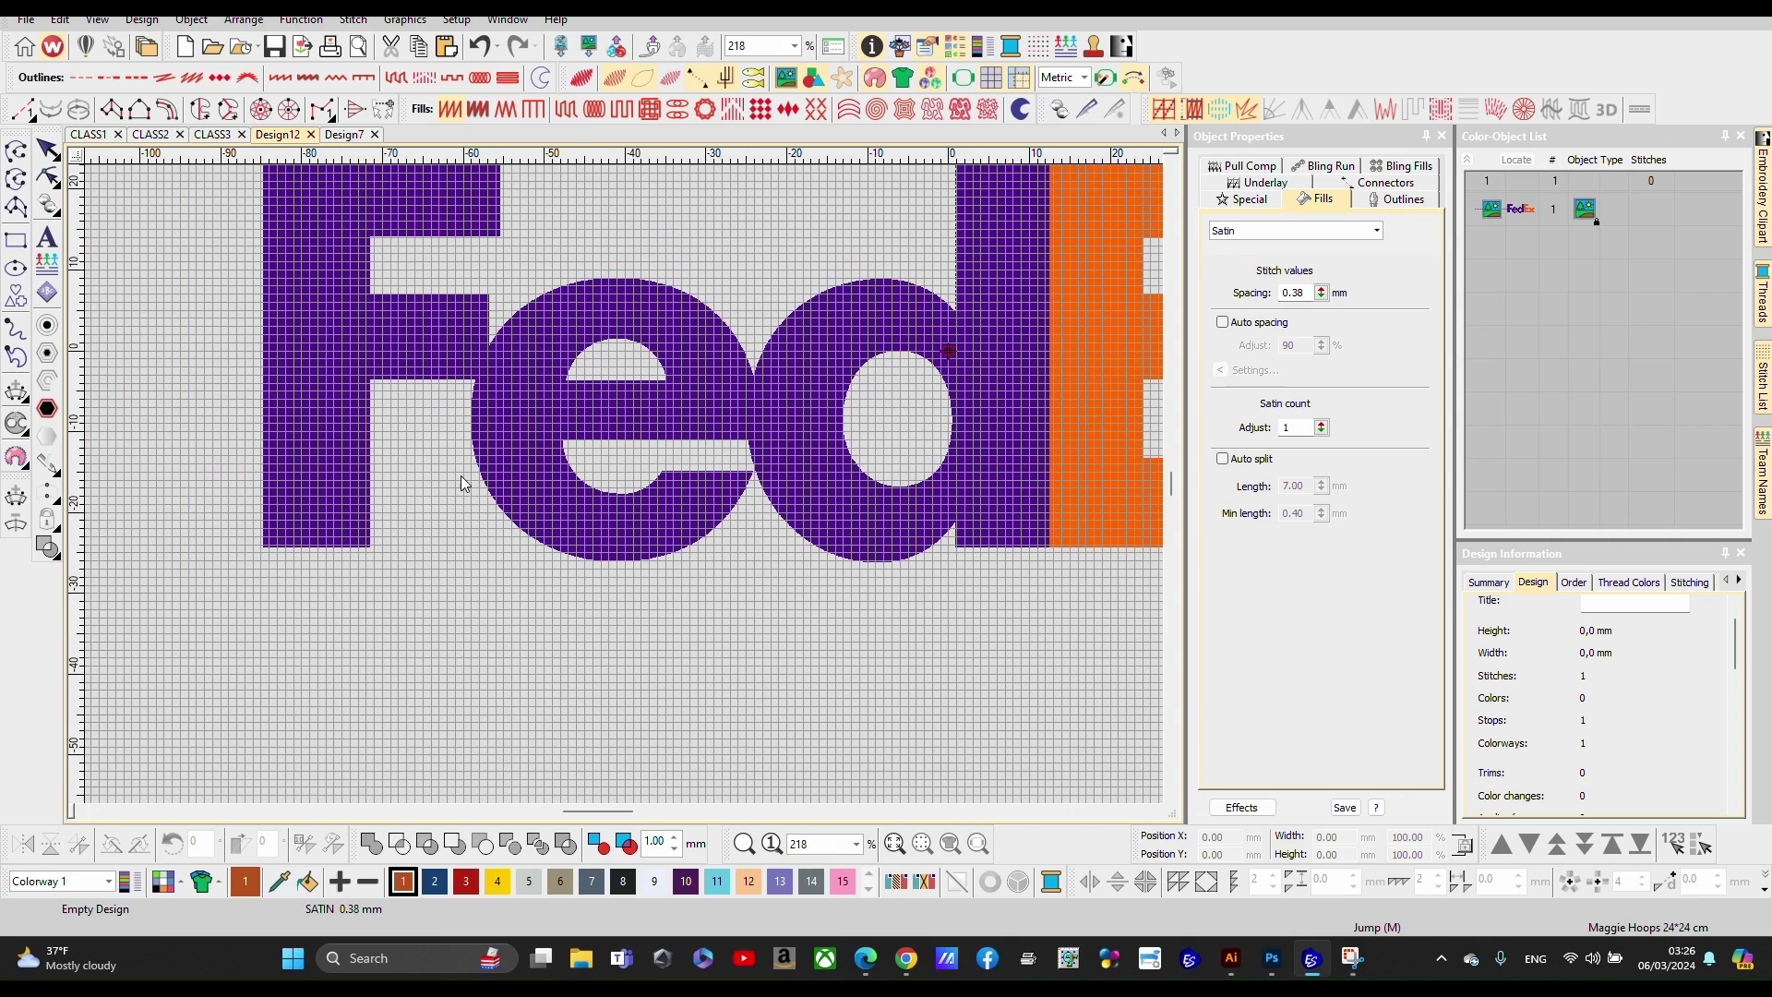
{"action": "scroll", "coordinate": [624, 484], "scroll_direction": "up", "scroll_amount": 5}
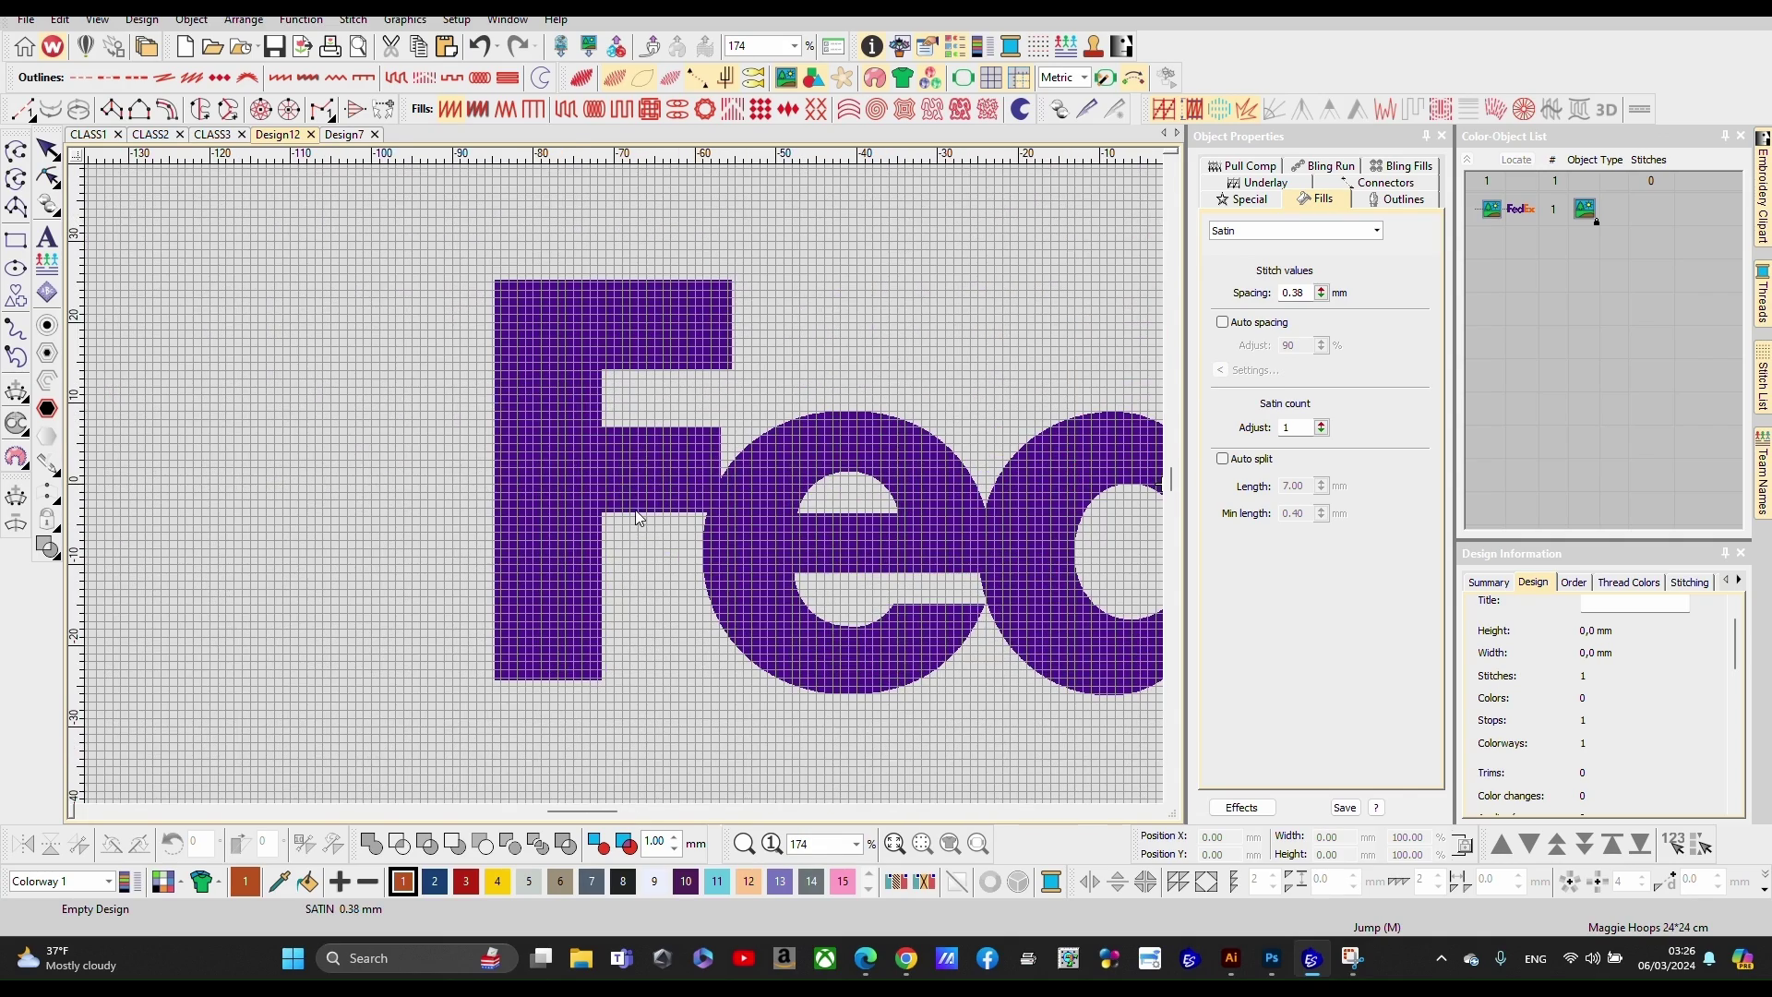
{"action": "scroll", "coordinate": [627, 492], "scroll_direction": "down", "scroll_amount": 2}
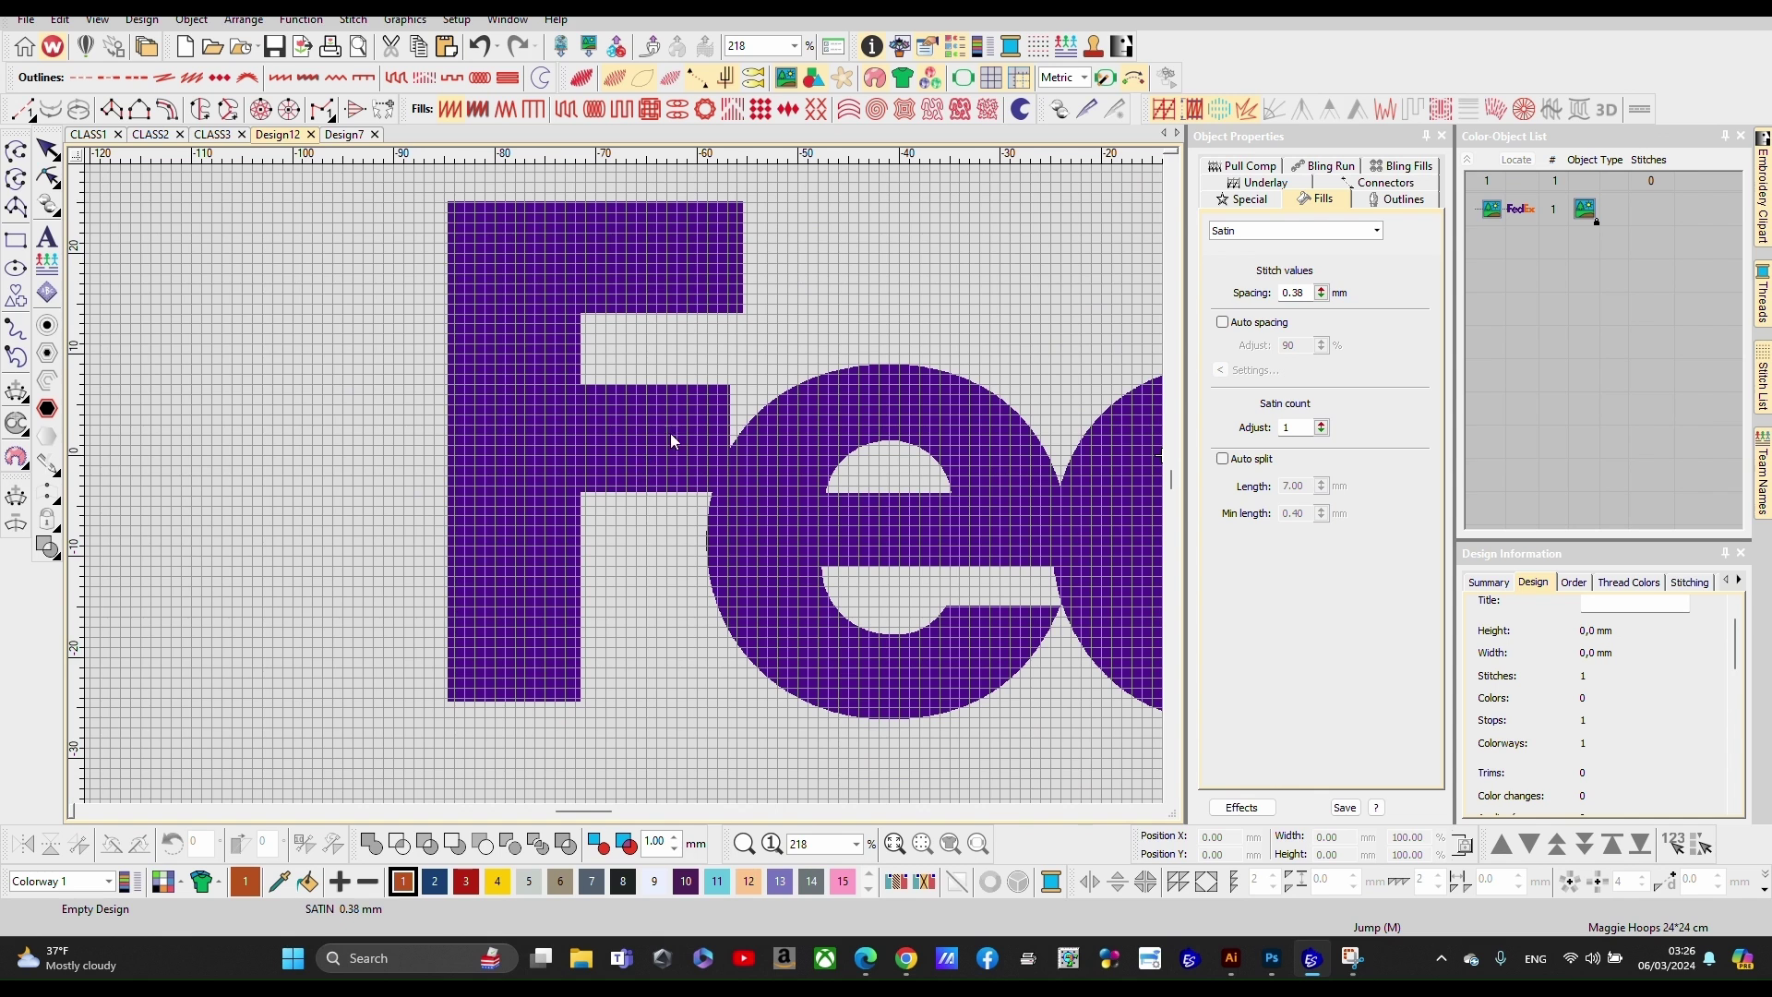
{"action": "scroll", "coordinate": [939, 527], "scroll_direction": "down", "scroll_amount": 1}
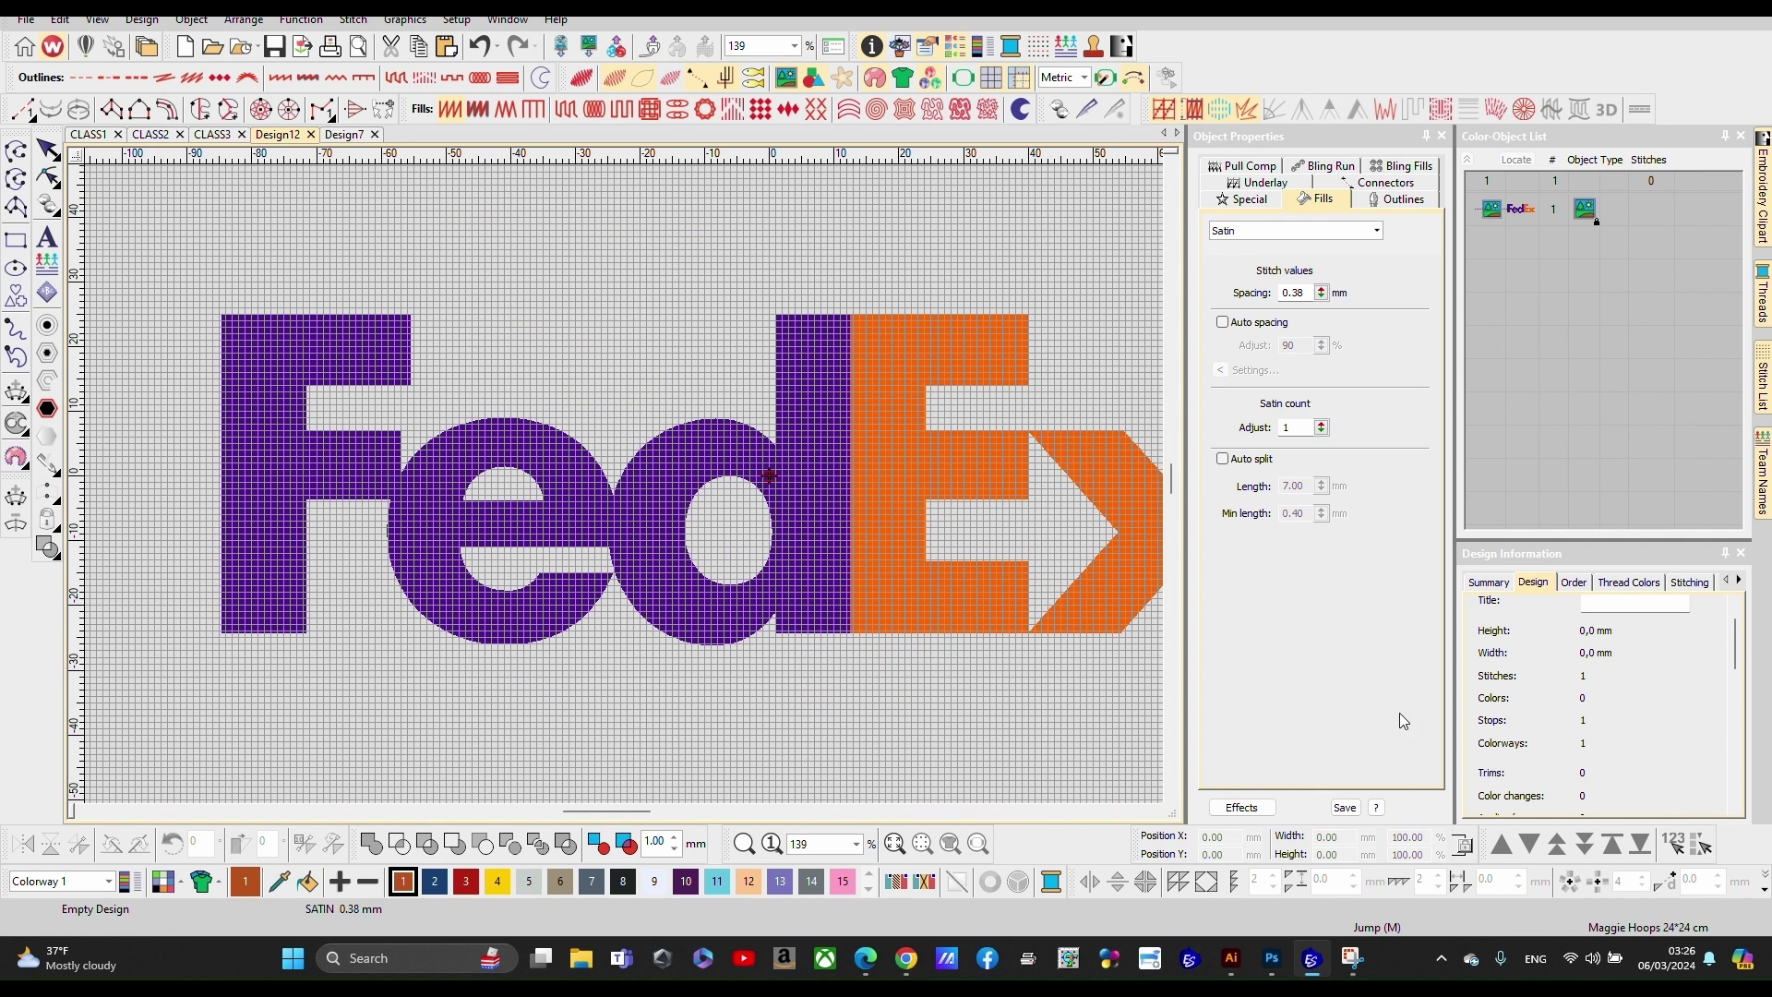
{"action": "left_click", "coordinate": [1488, 215]}
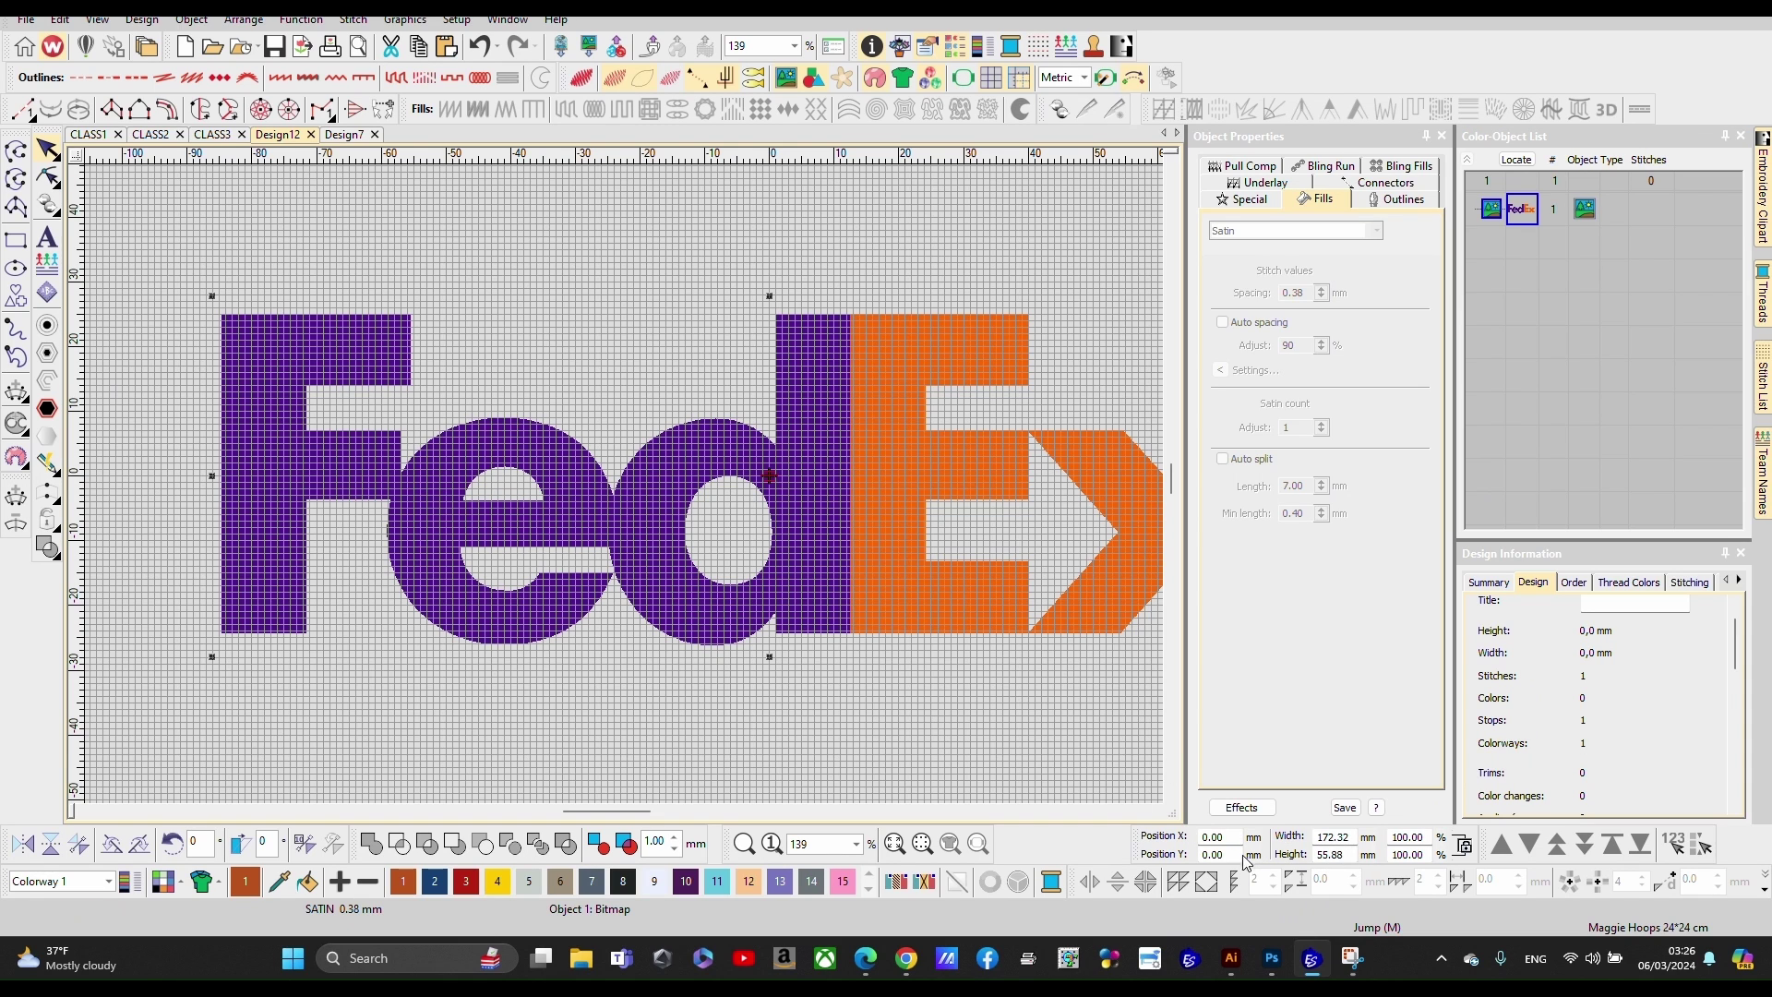
Step: Switch the measurement units to U.S. and set the FedEx bitmap's height to 2 in, leaving it deselected
{"action": "left_click", "coordinate": [1087, 76]}
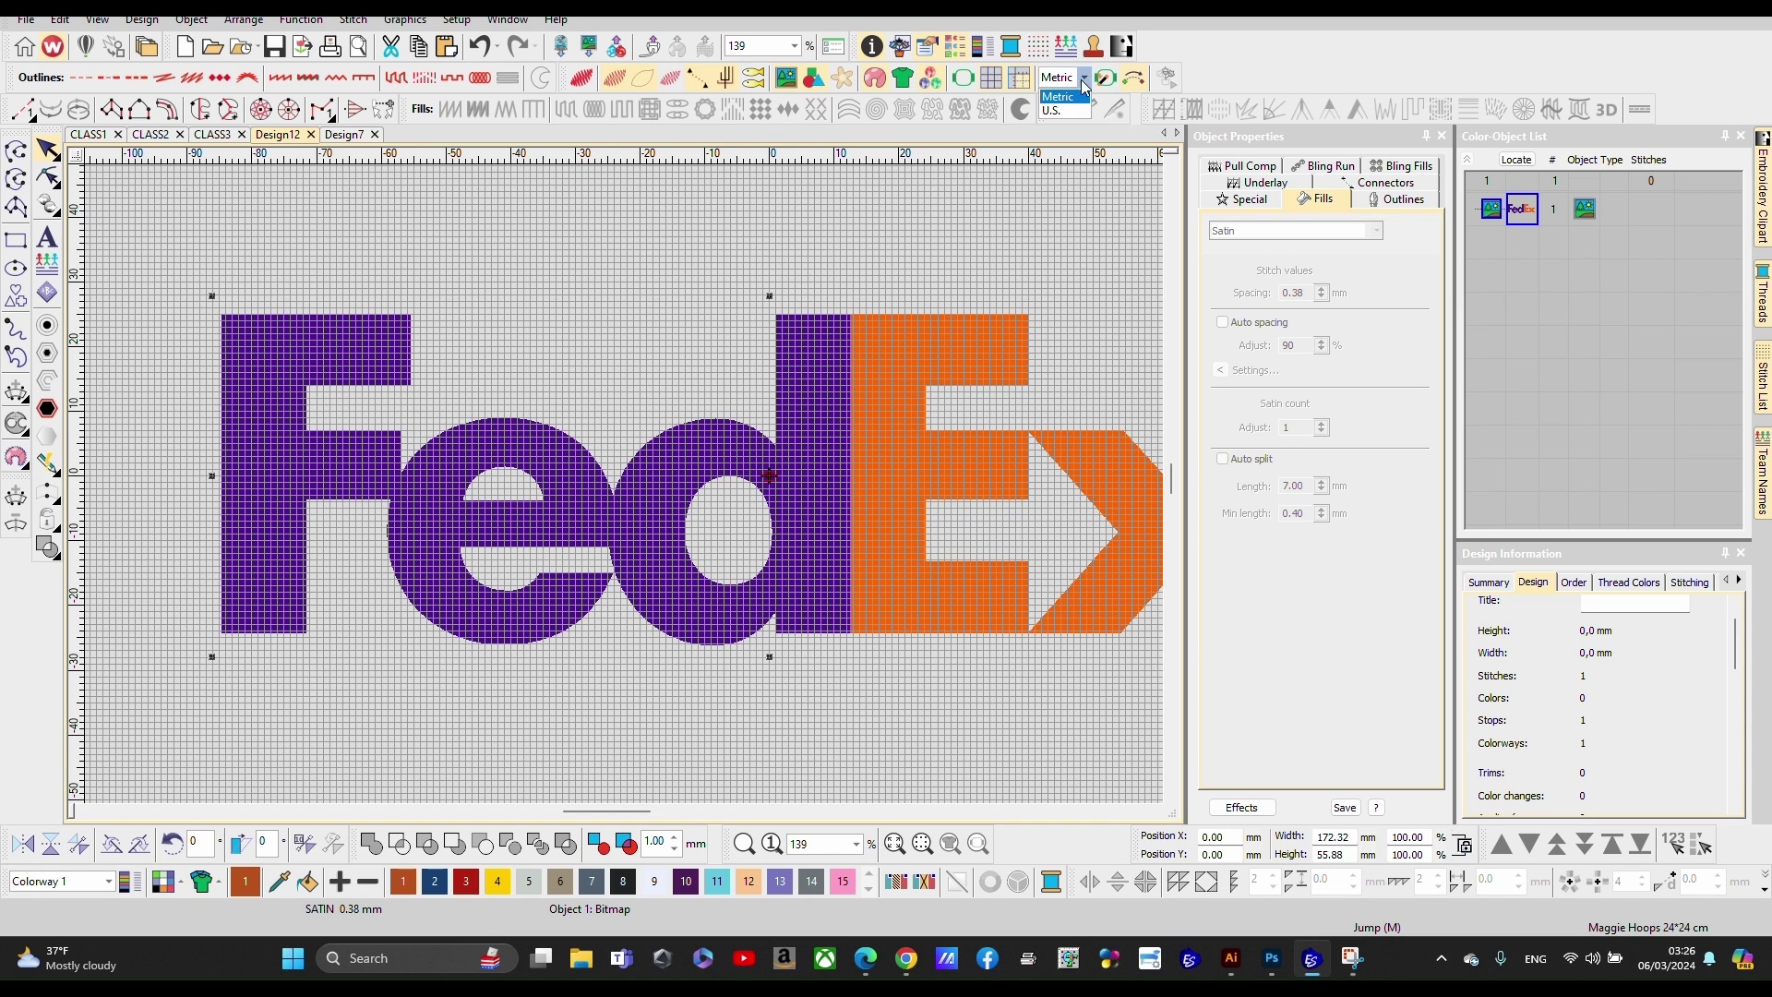
{"action": "left_click", "coordinate": [1070, 109]}
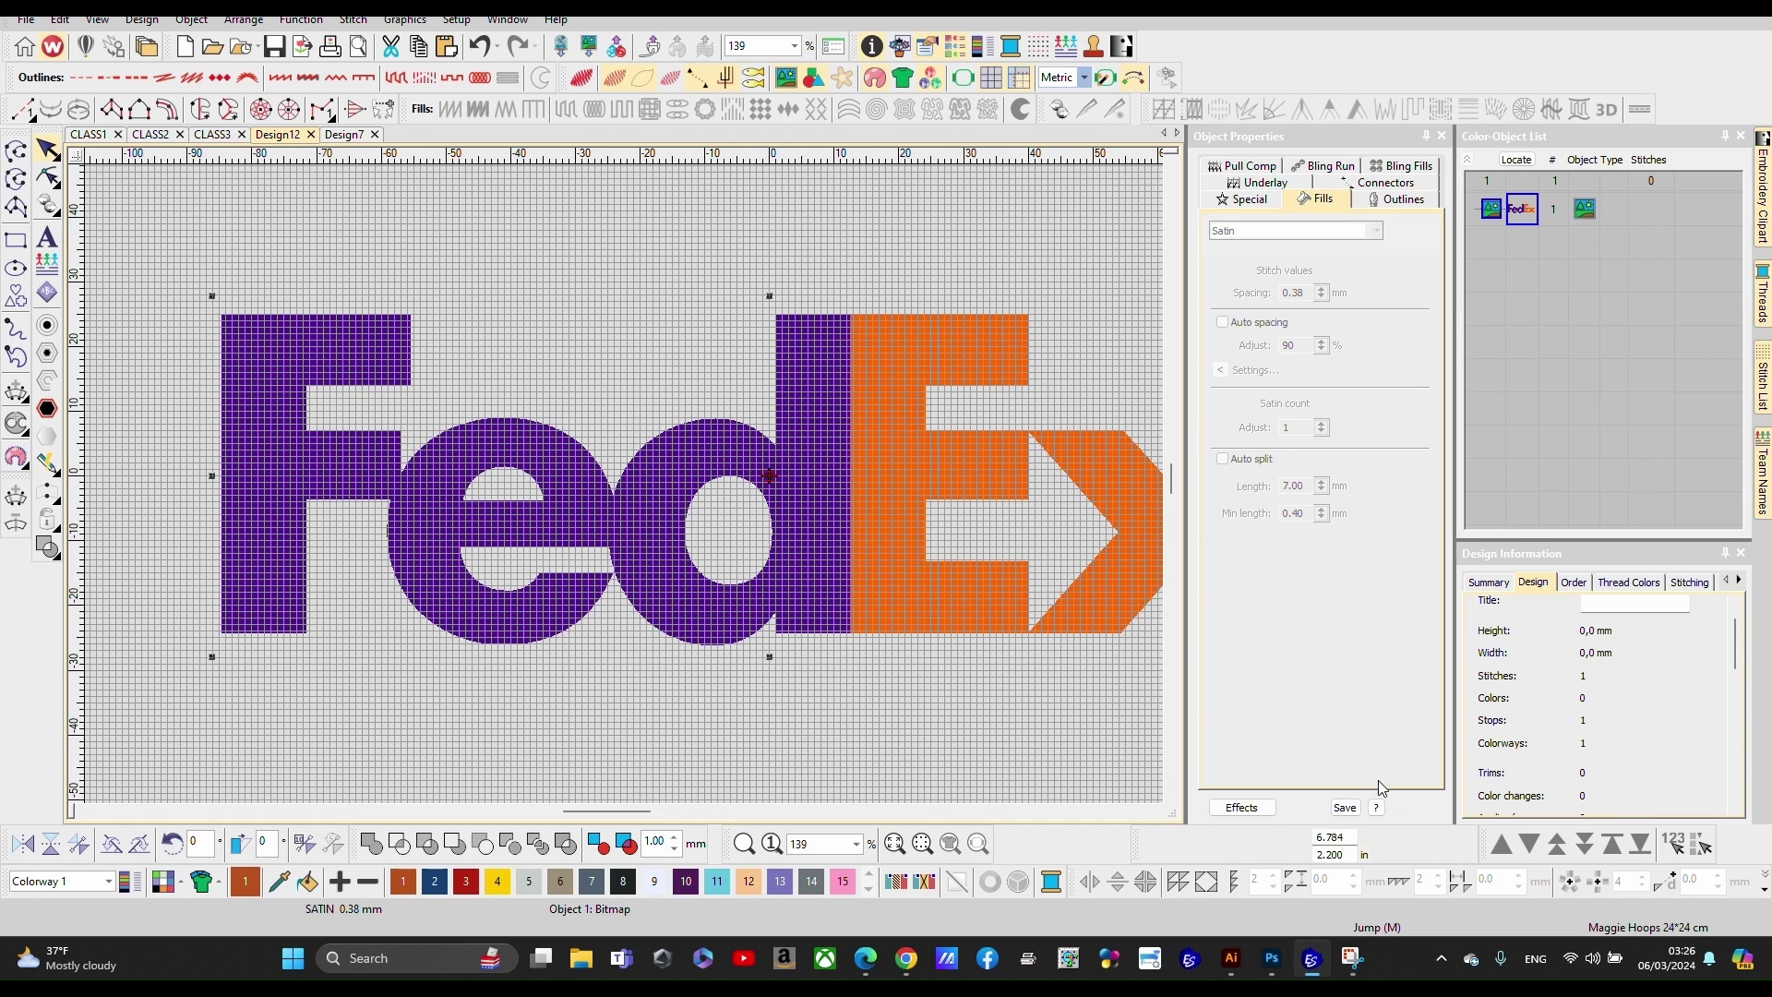
{"action": "double_click", "coordinate": [1333, 855]}
{"action": "type", "text": "2"}
{"action": "key", "text": "Return"}
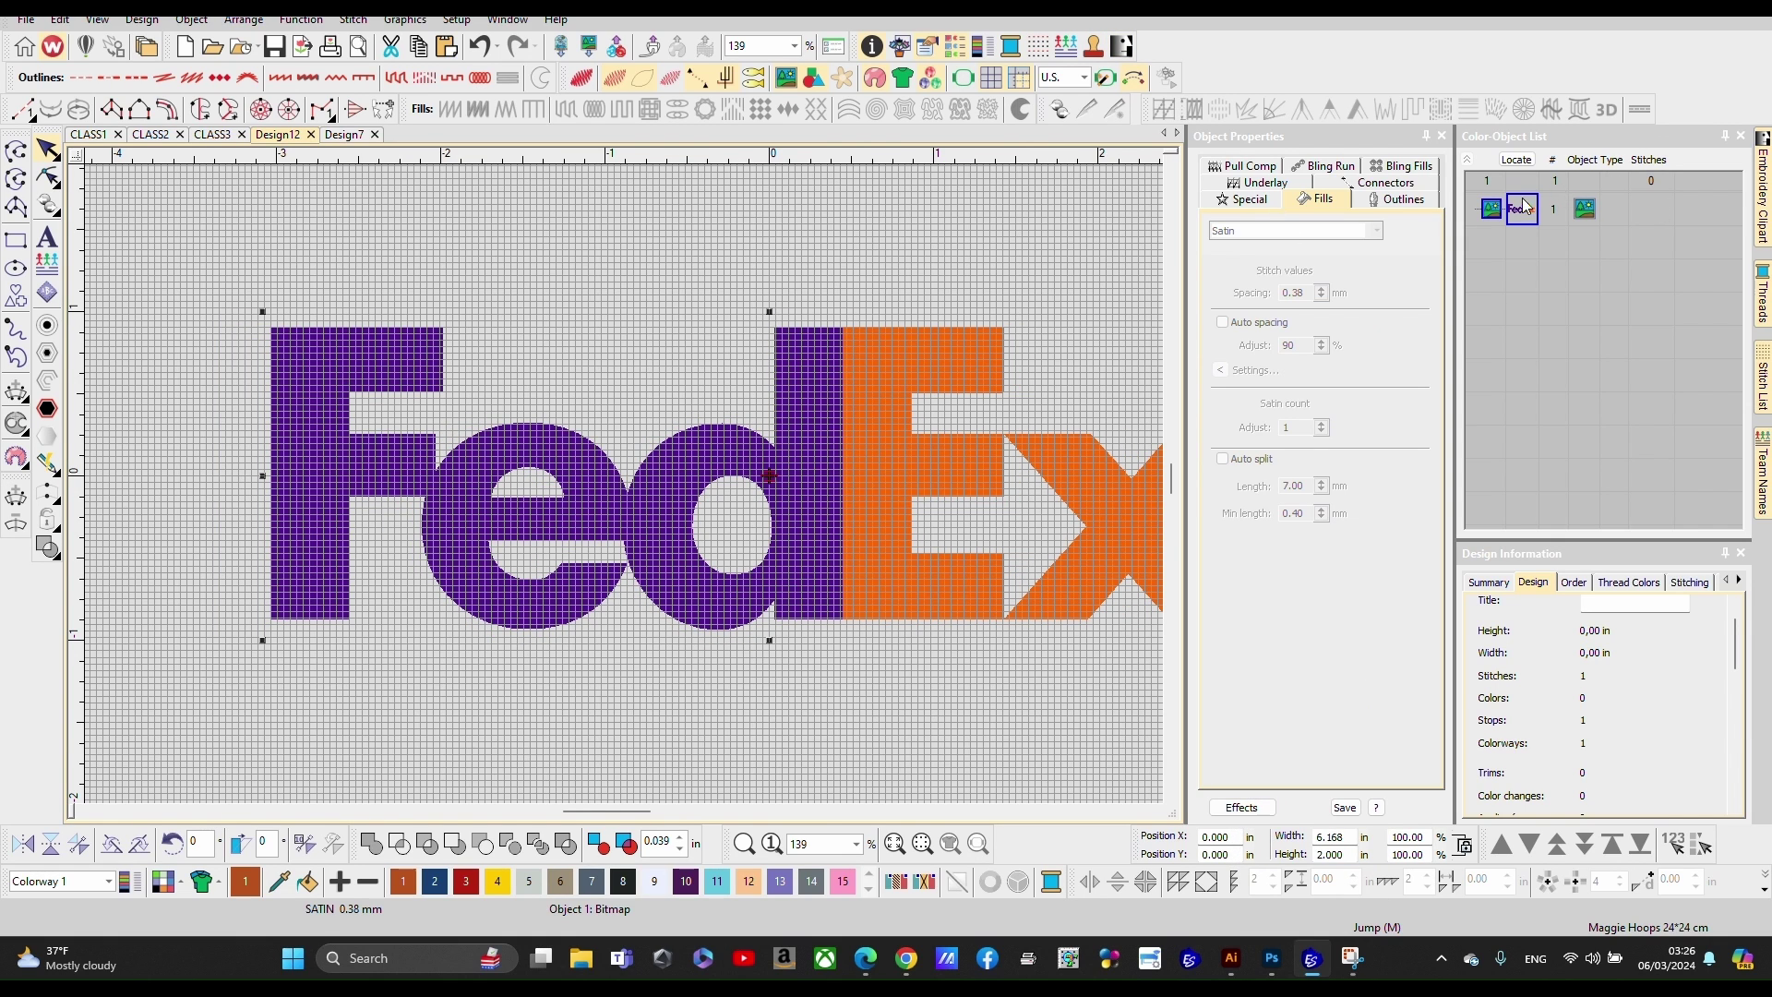
{"action": "key", "text": "Escape"}
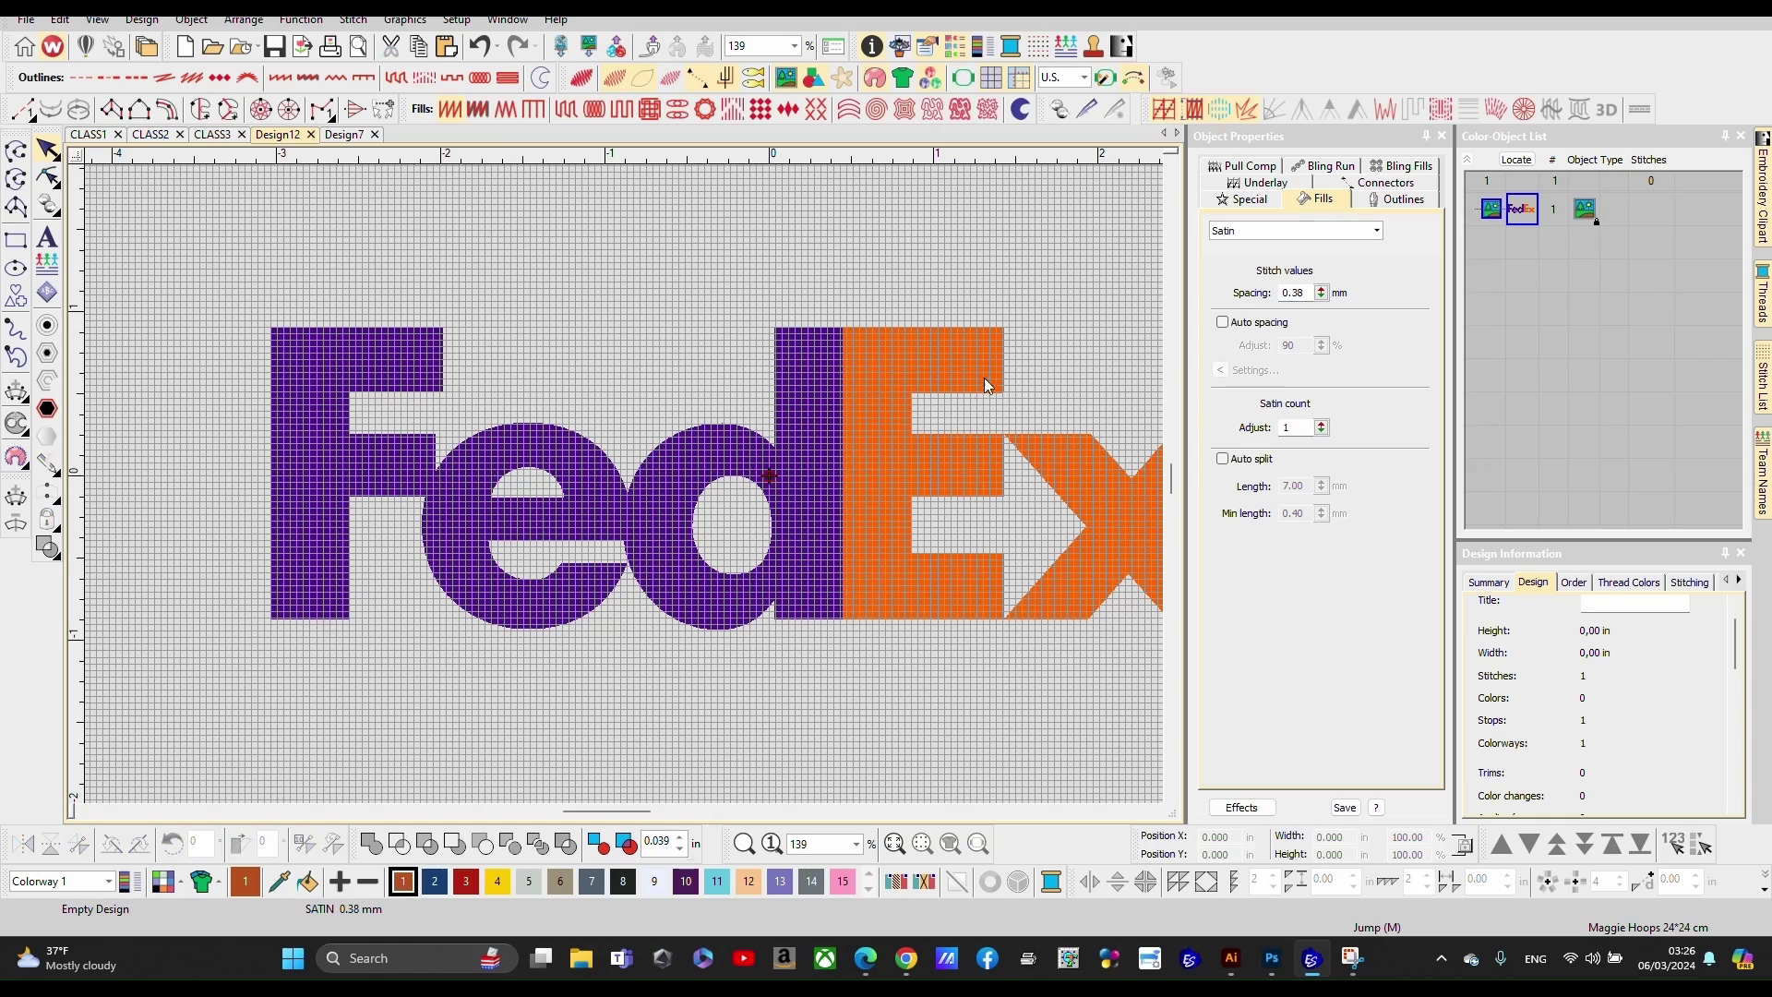
Step: Examine the resized FedEx logo against the grid, both as a whole and close up on the purple letters
{"action": "scroll", "coordinate": [757, 466], "scroll_direction": "down", "scroll_amount": 2}
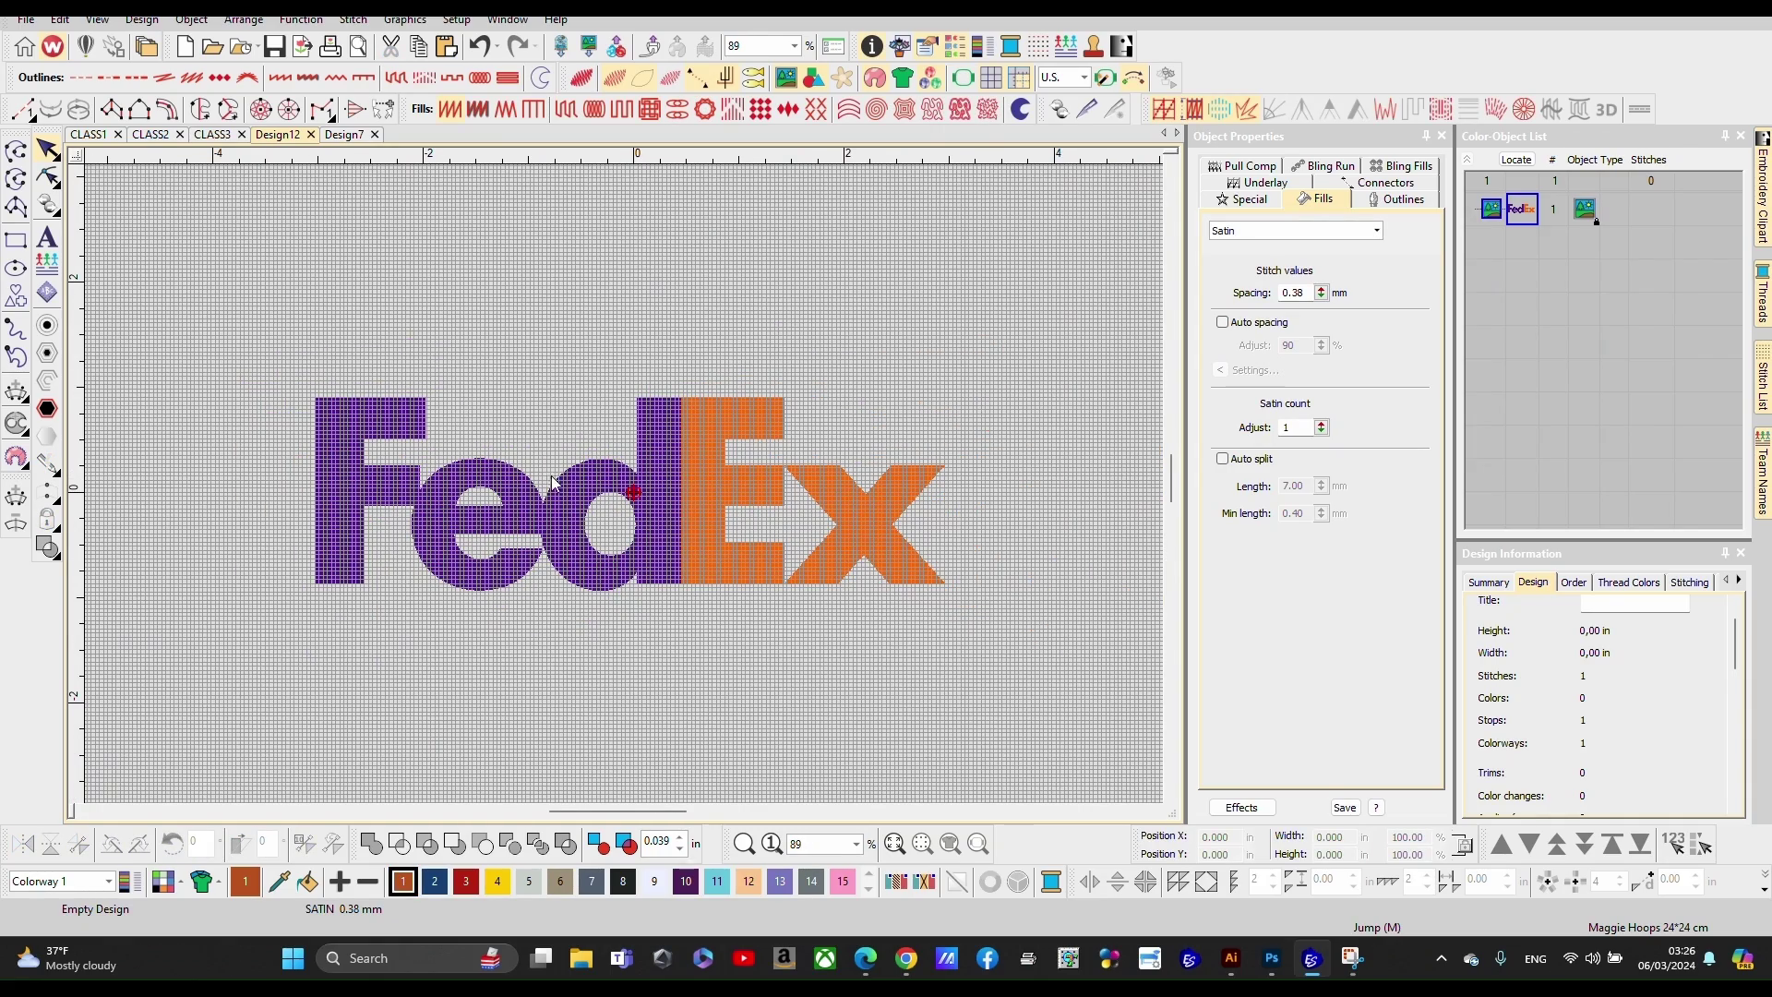
{"action": "scroll", "coordinate": [460, 531], "scroll_direction": "up", "scroll_amount": 2}
{"action": "scroll", "coordinate": [718, 456], "scroll_direction": "down", "scroll_amount": 1}
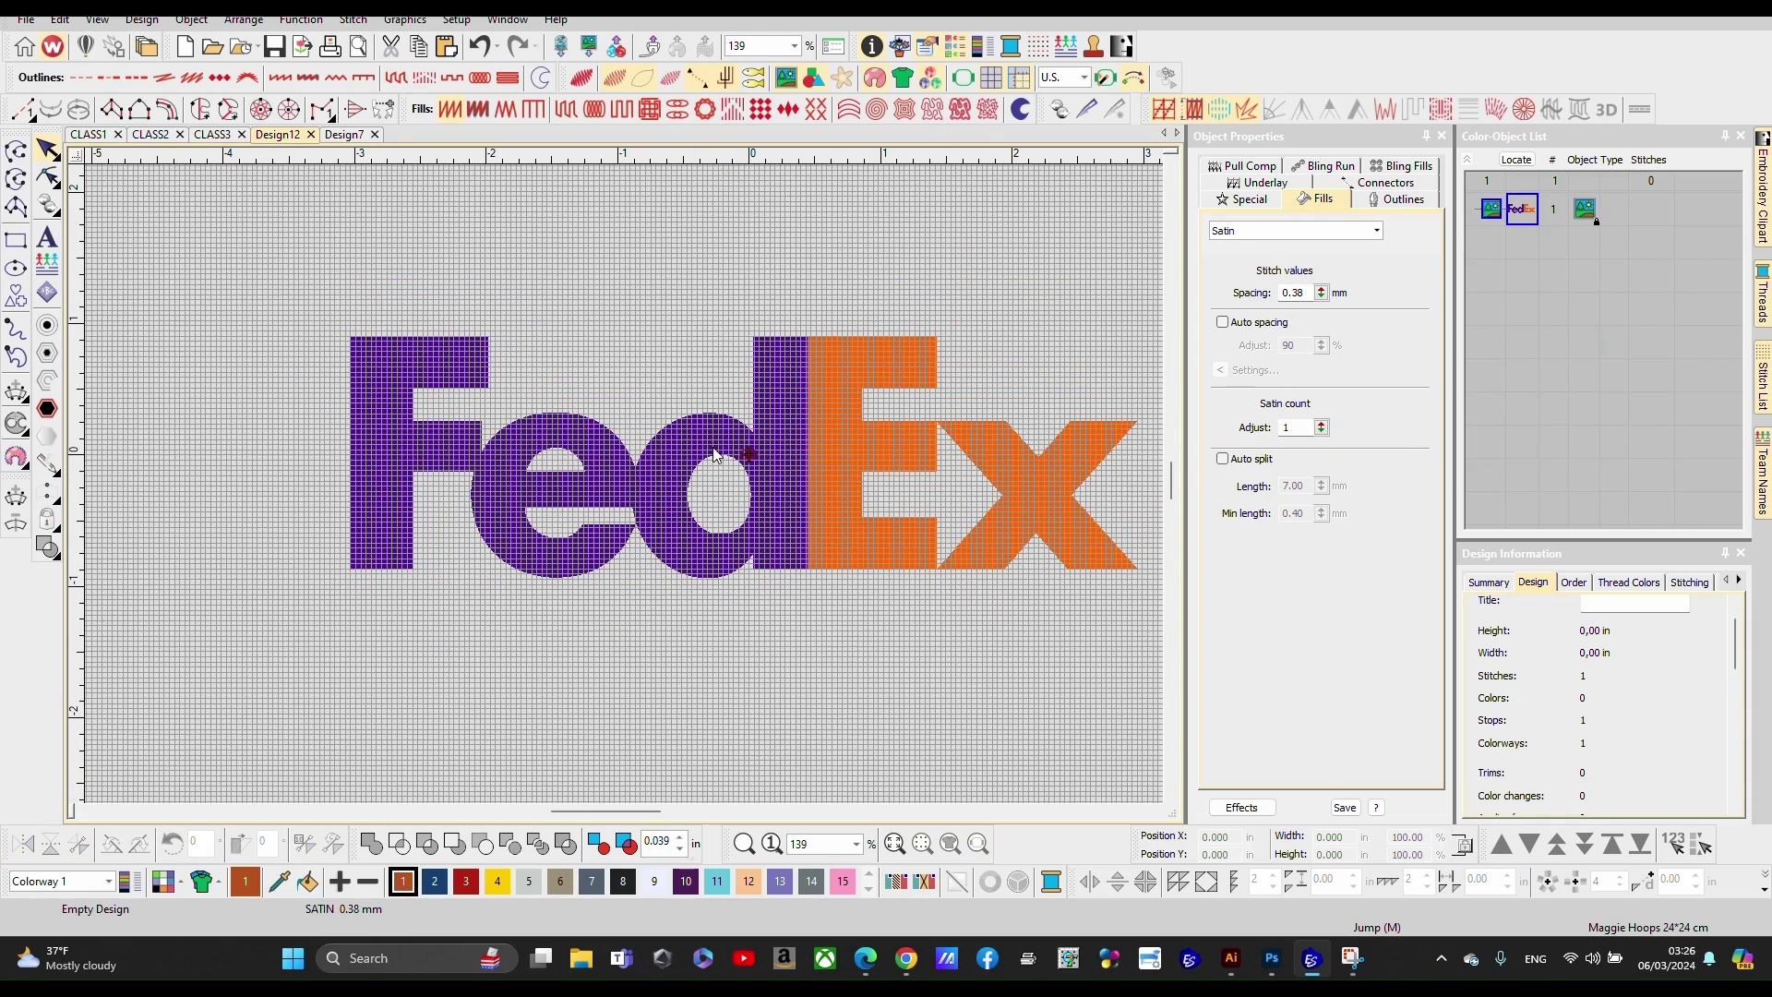
{"action": "scroll", "coordinate": [781, 456], "scroll_direction": "up", "scroll_amount": 1}
{"action": "scroll", "coordinate": [624, 483], "scroll_direction": "down", "scroll_amount": 1}
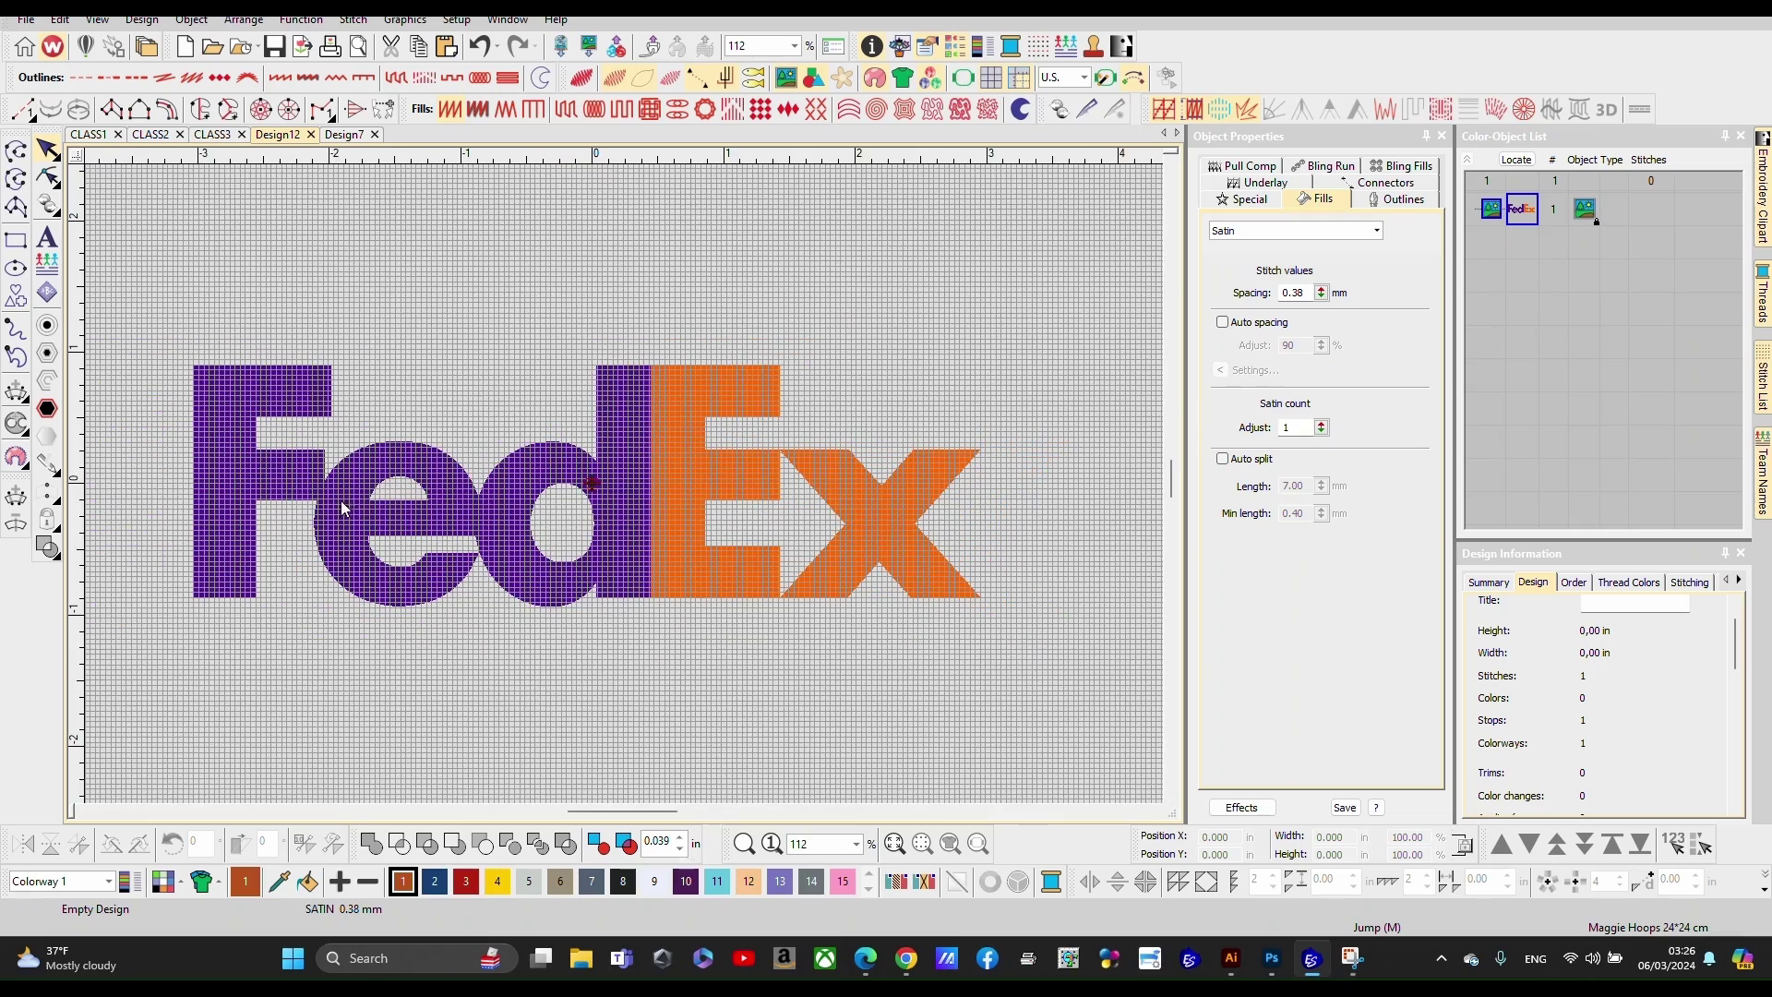
{"action": "scroll", "coordinate": [623, 483], "scroll_direction": "up", "scroll_amount": 2}
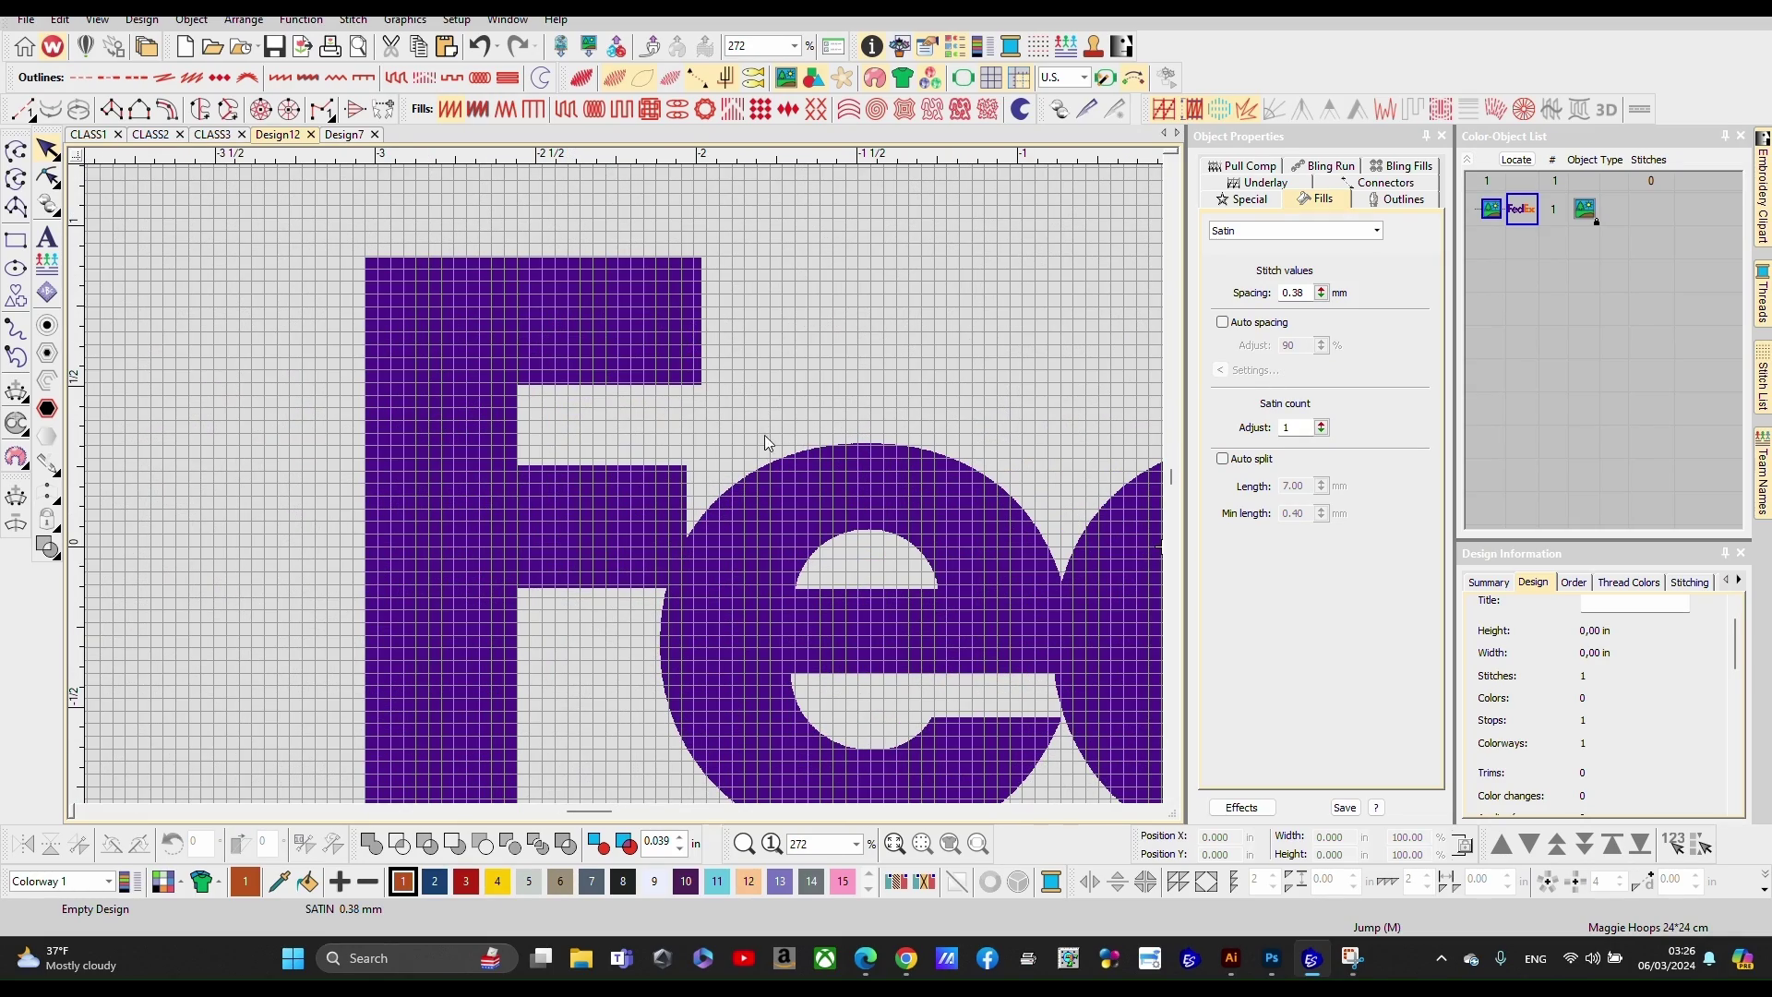
{"action": "scroll", "coordinate": [764, 443], "scroll_direction": "down", "scroll_amount": 5}
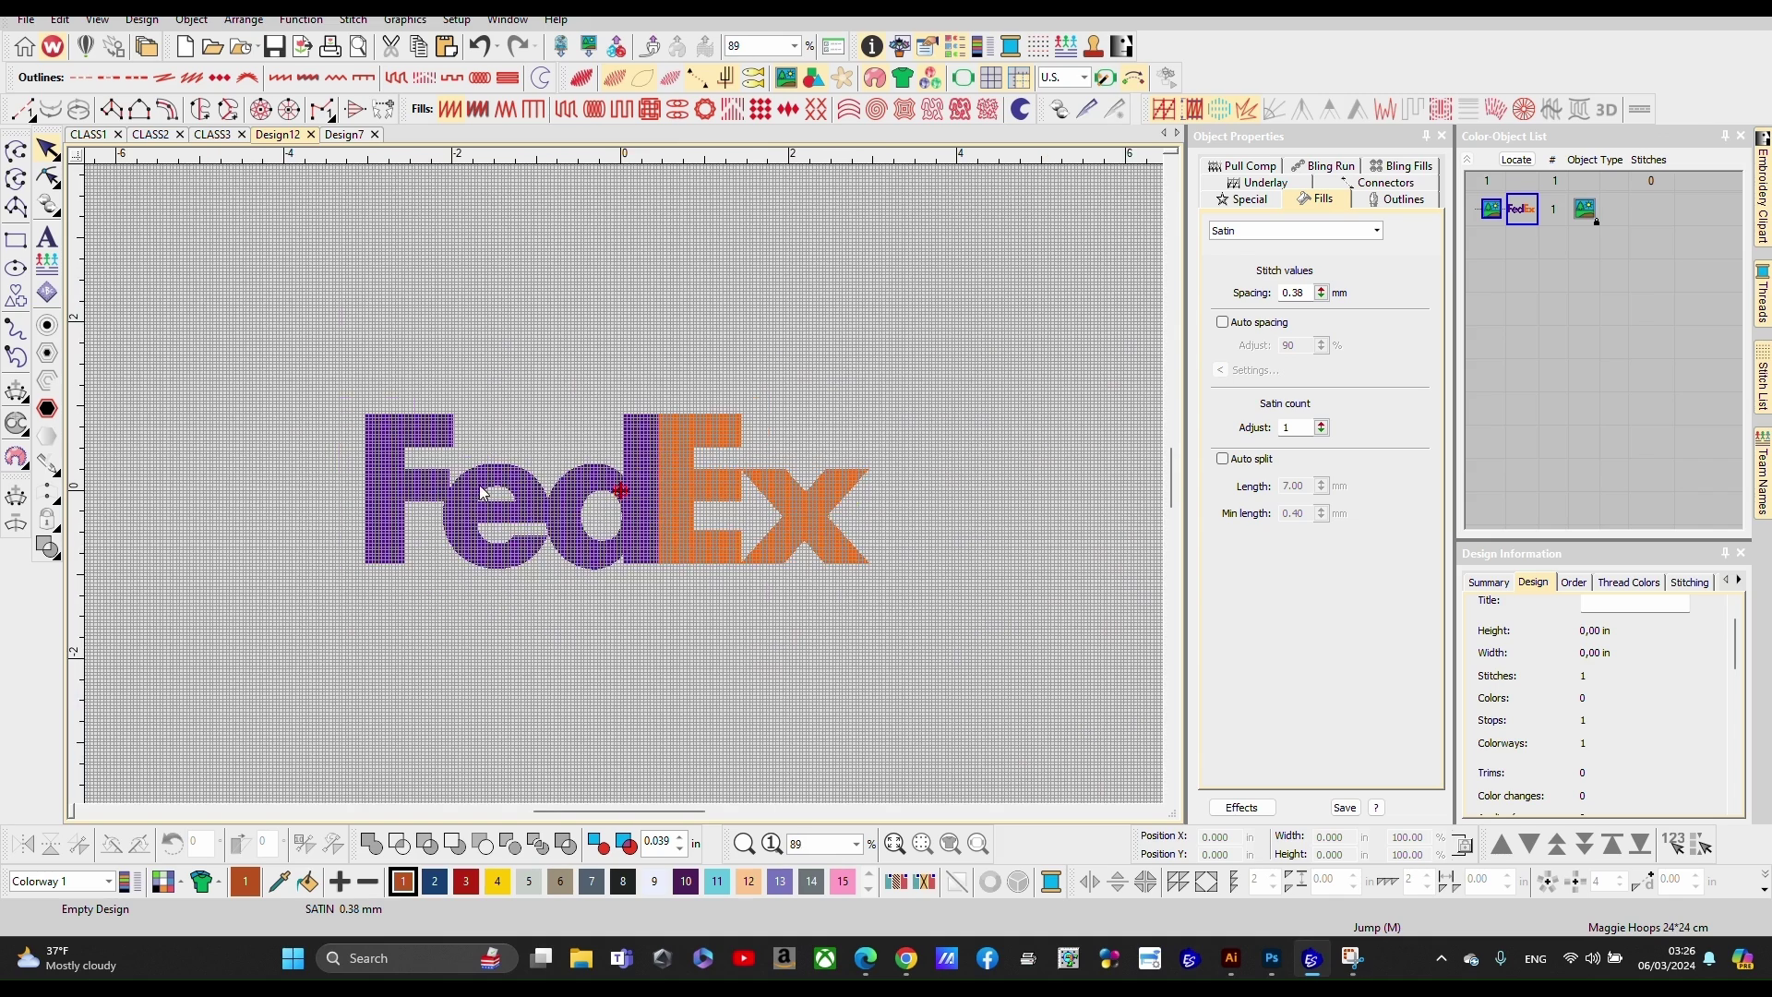
{"action": "scroll", "coordinate": [481, 492], "scroll_direction": "up", "scroll_amount": 1}
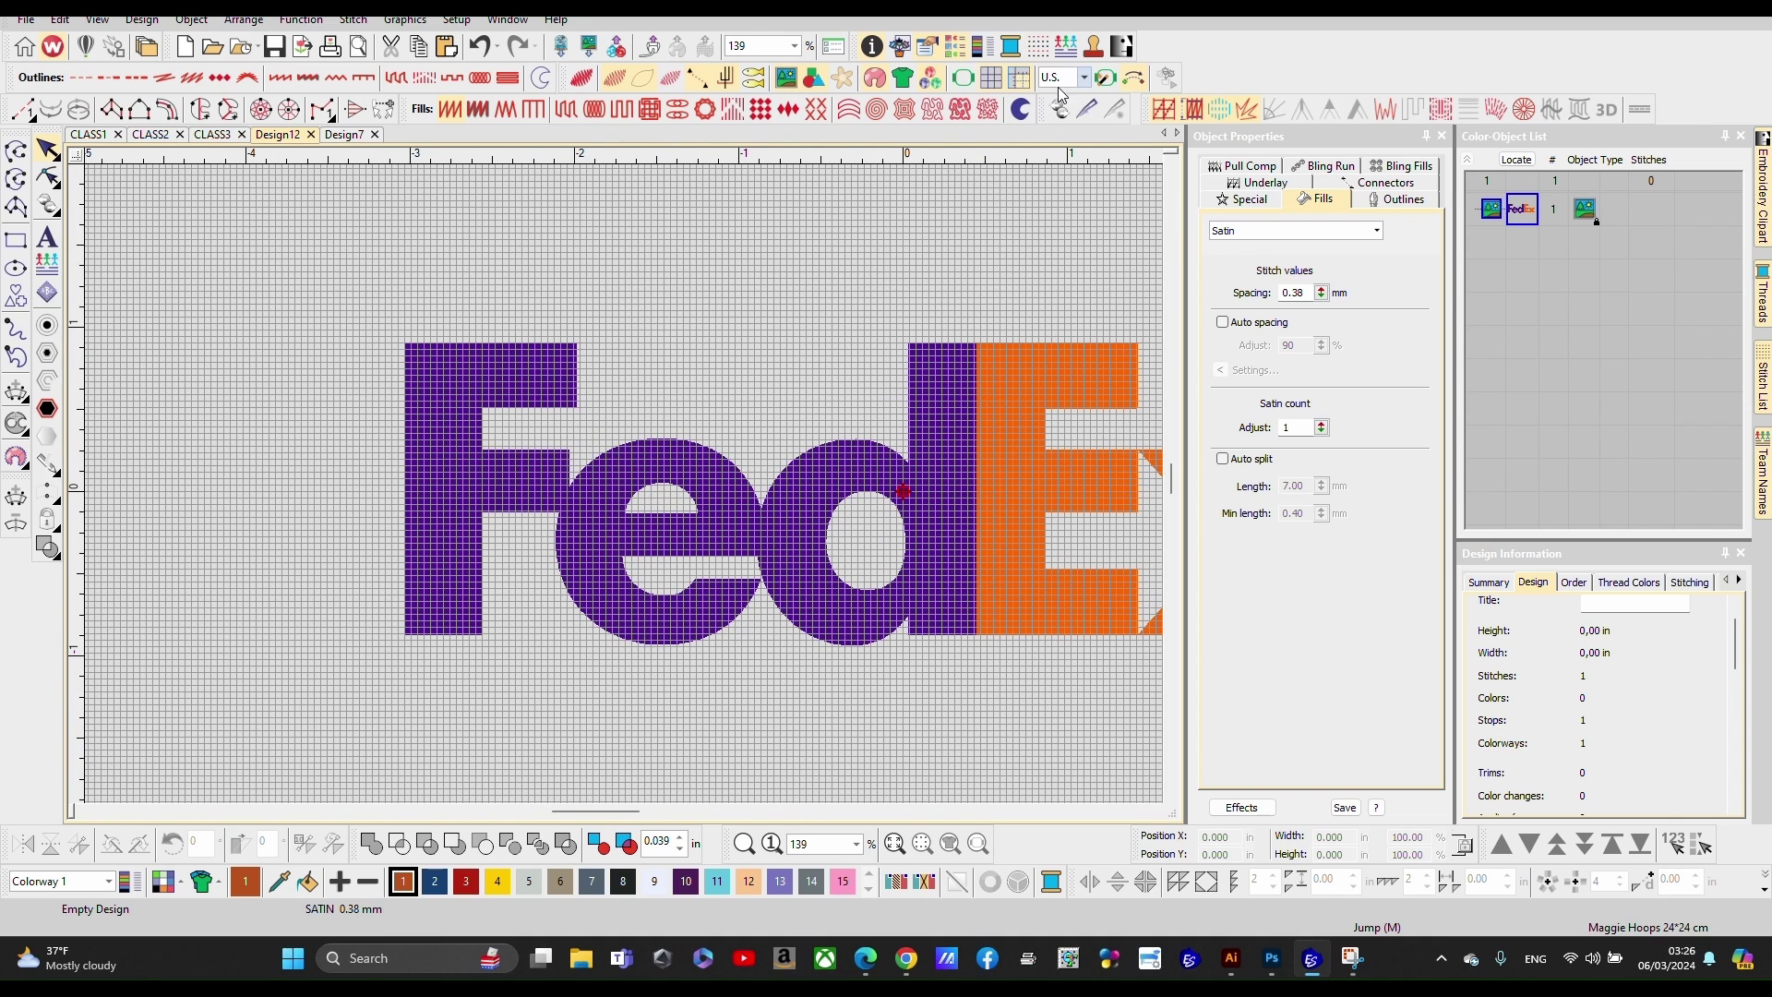
Step: Return the measurement units to Metric and look over the whole logo and its letter junctions
{"action": "left_click", "coordinate": [1090, 78]}
{"action": "left_click", "coordinate": [1071, 105]}
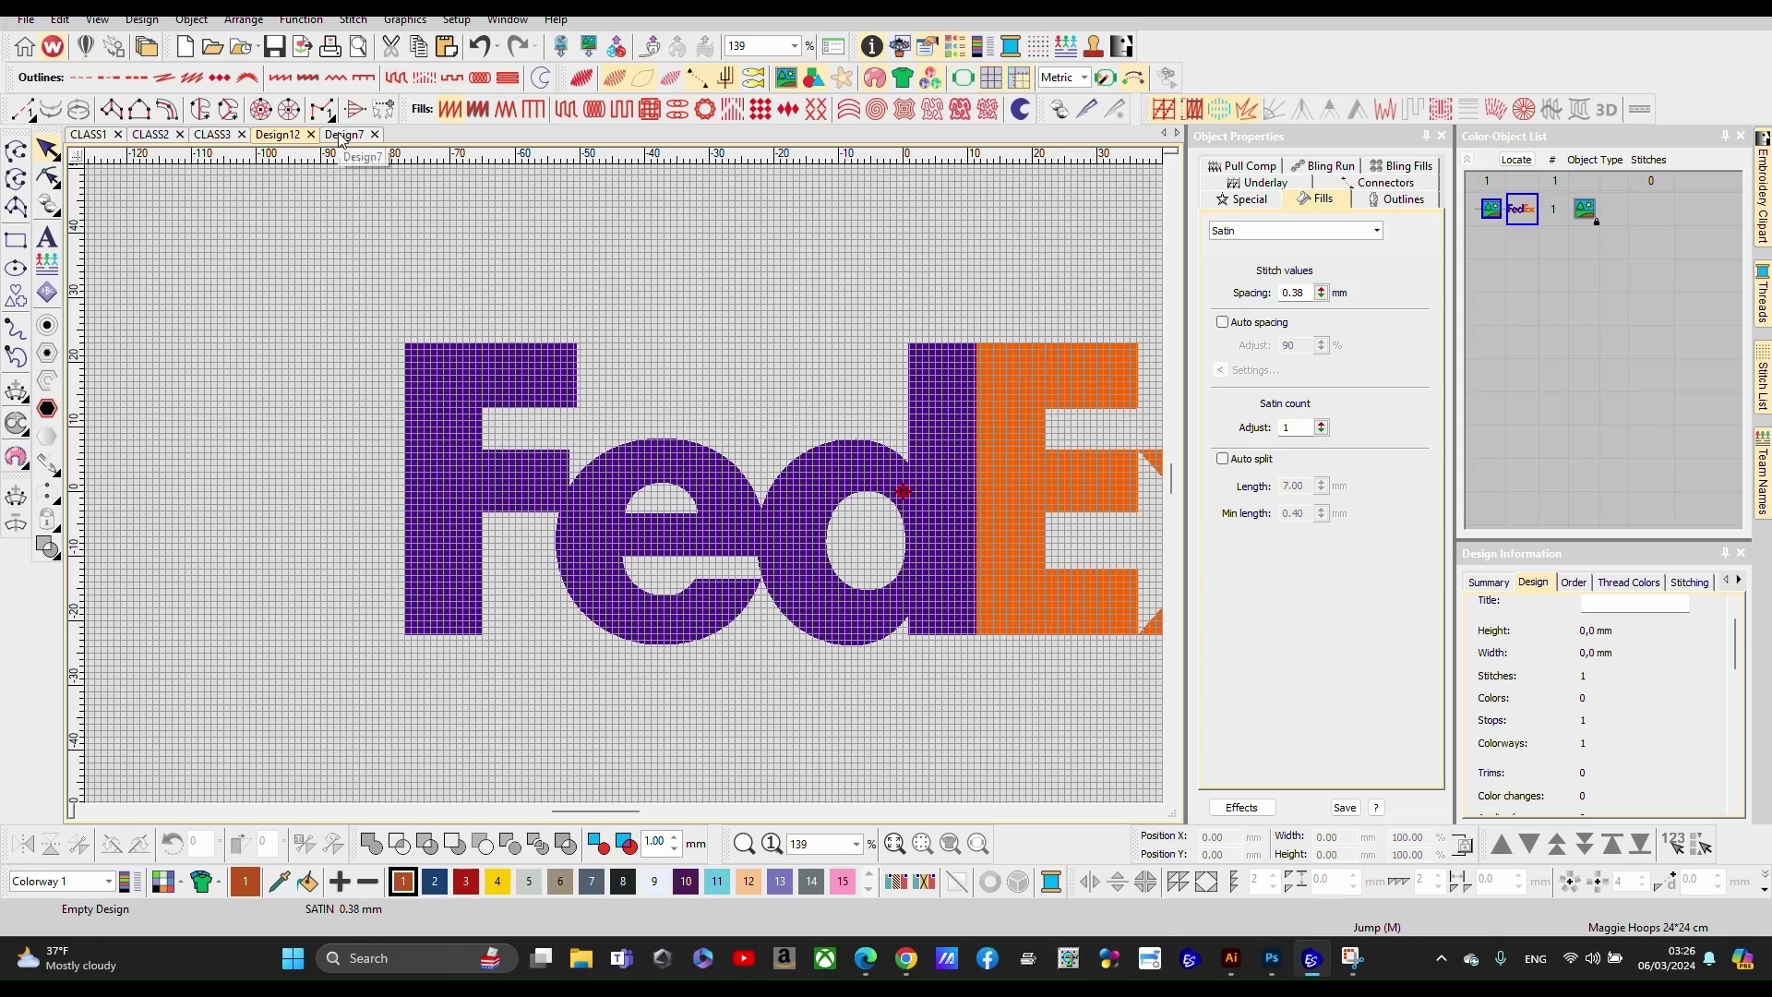
{"action": "scroll", "coordinate": [677, 492], "scroll_direction": "down", "scroll_amount": 4}
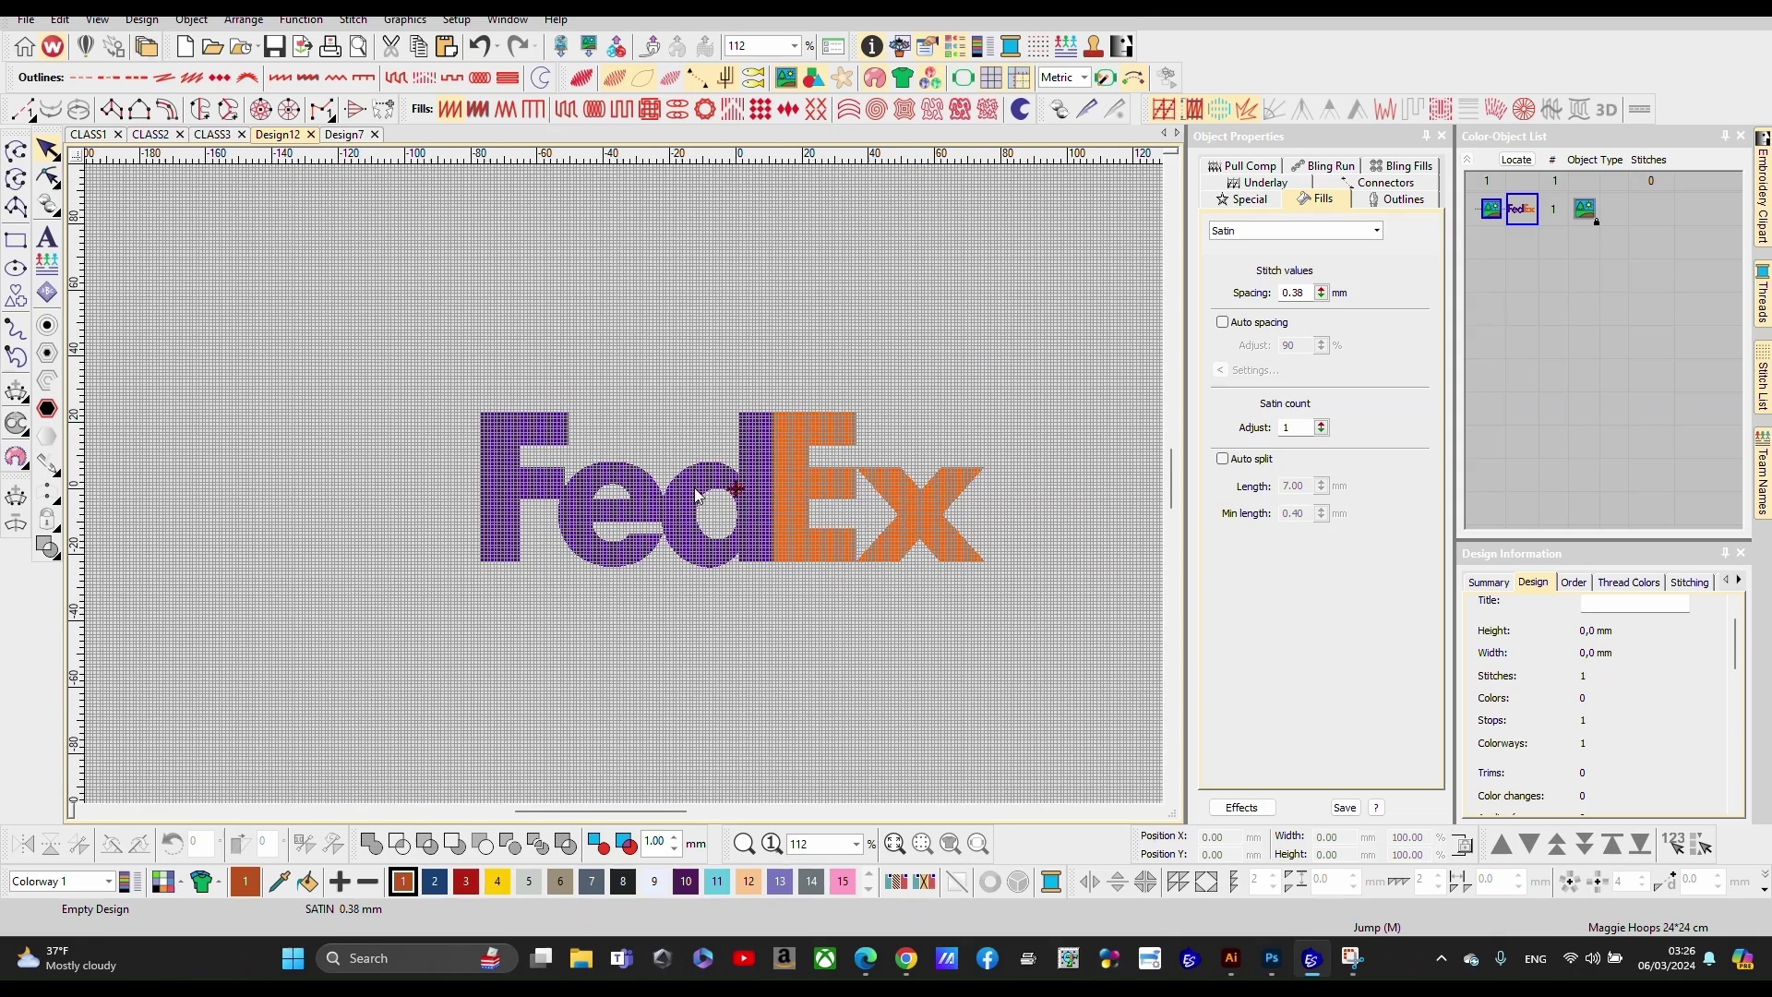
{"action": "scroll", "coordinate": [623, 484], "scroll_direction": "up", "scroll_amount": 2}
{"action": "scroll", "coordinate": [624, 484], "scroll_direction": "down", "scroll_amount": 2}
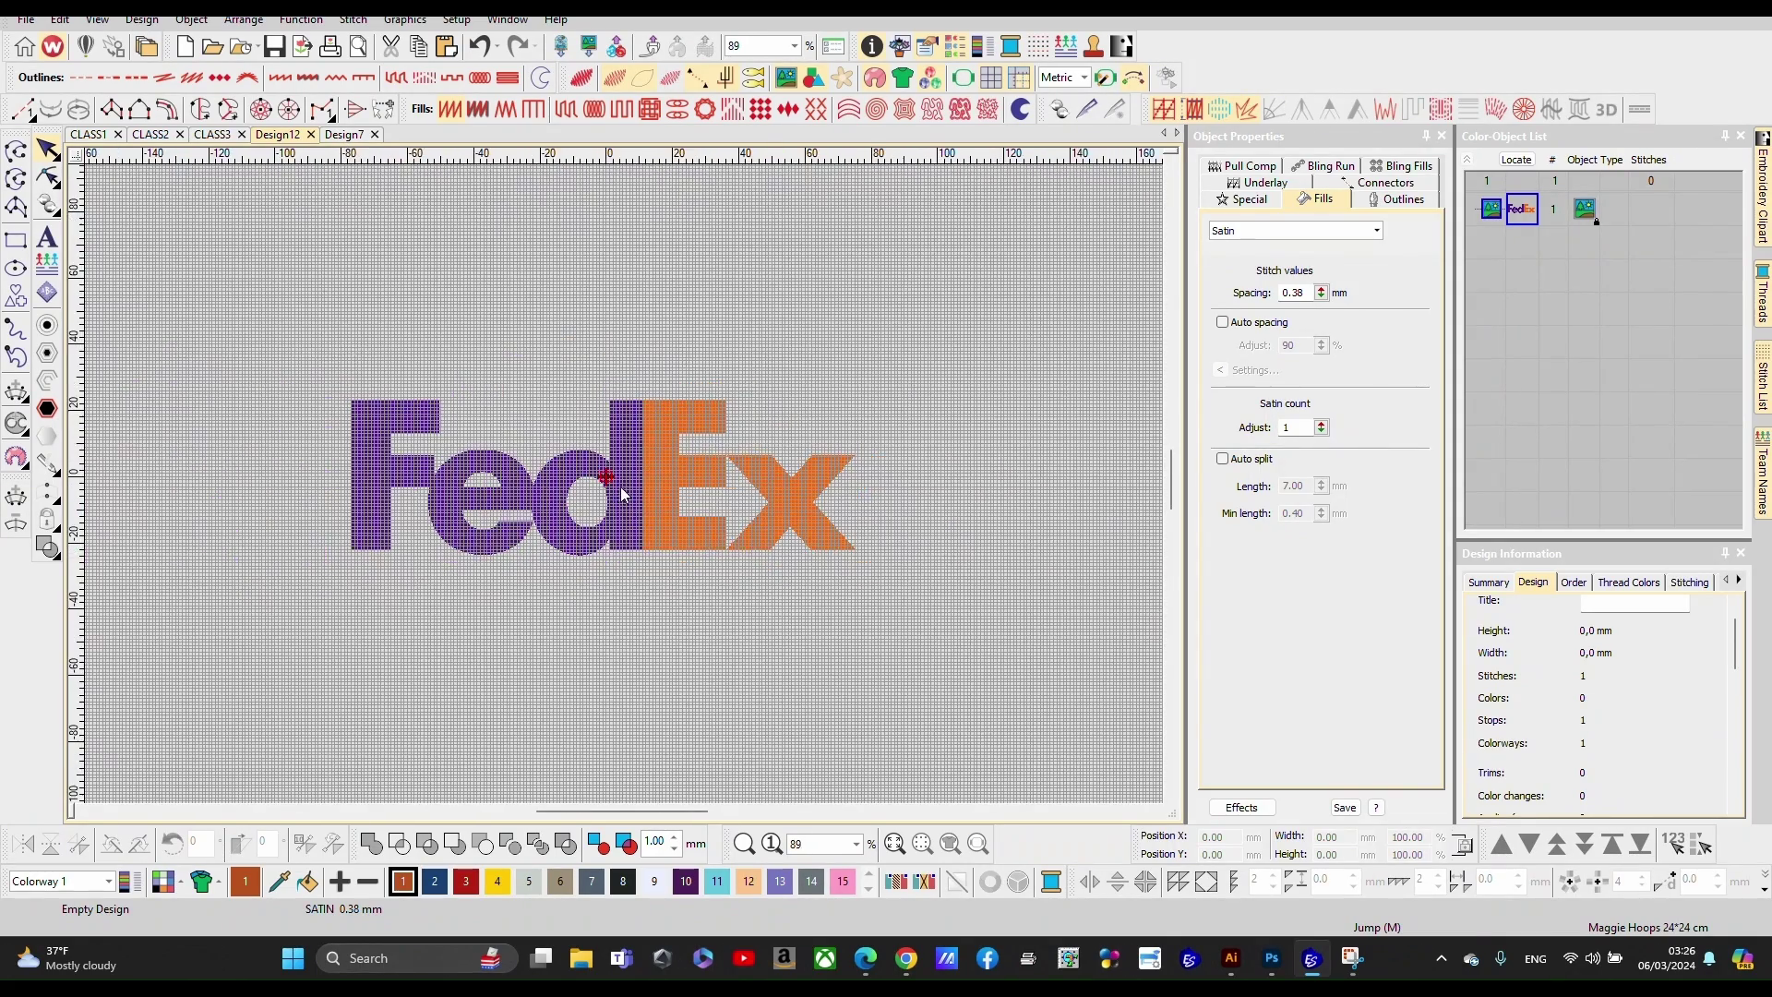
{"action": "scroll", "coordinate": [624, 483], "scroll_direction": "up", "scroll_amount": 3}
{"action": "scroll", "coordinate": [624, 484], "scroll_direction": "up", "scroll_amount": 2}
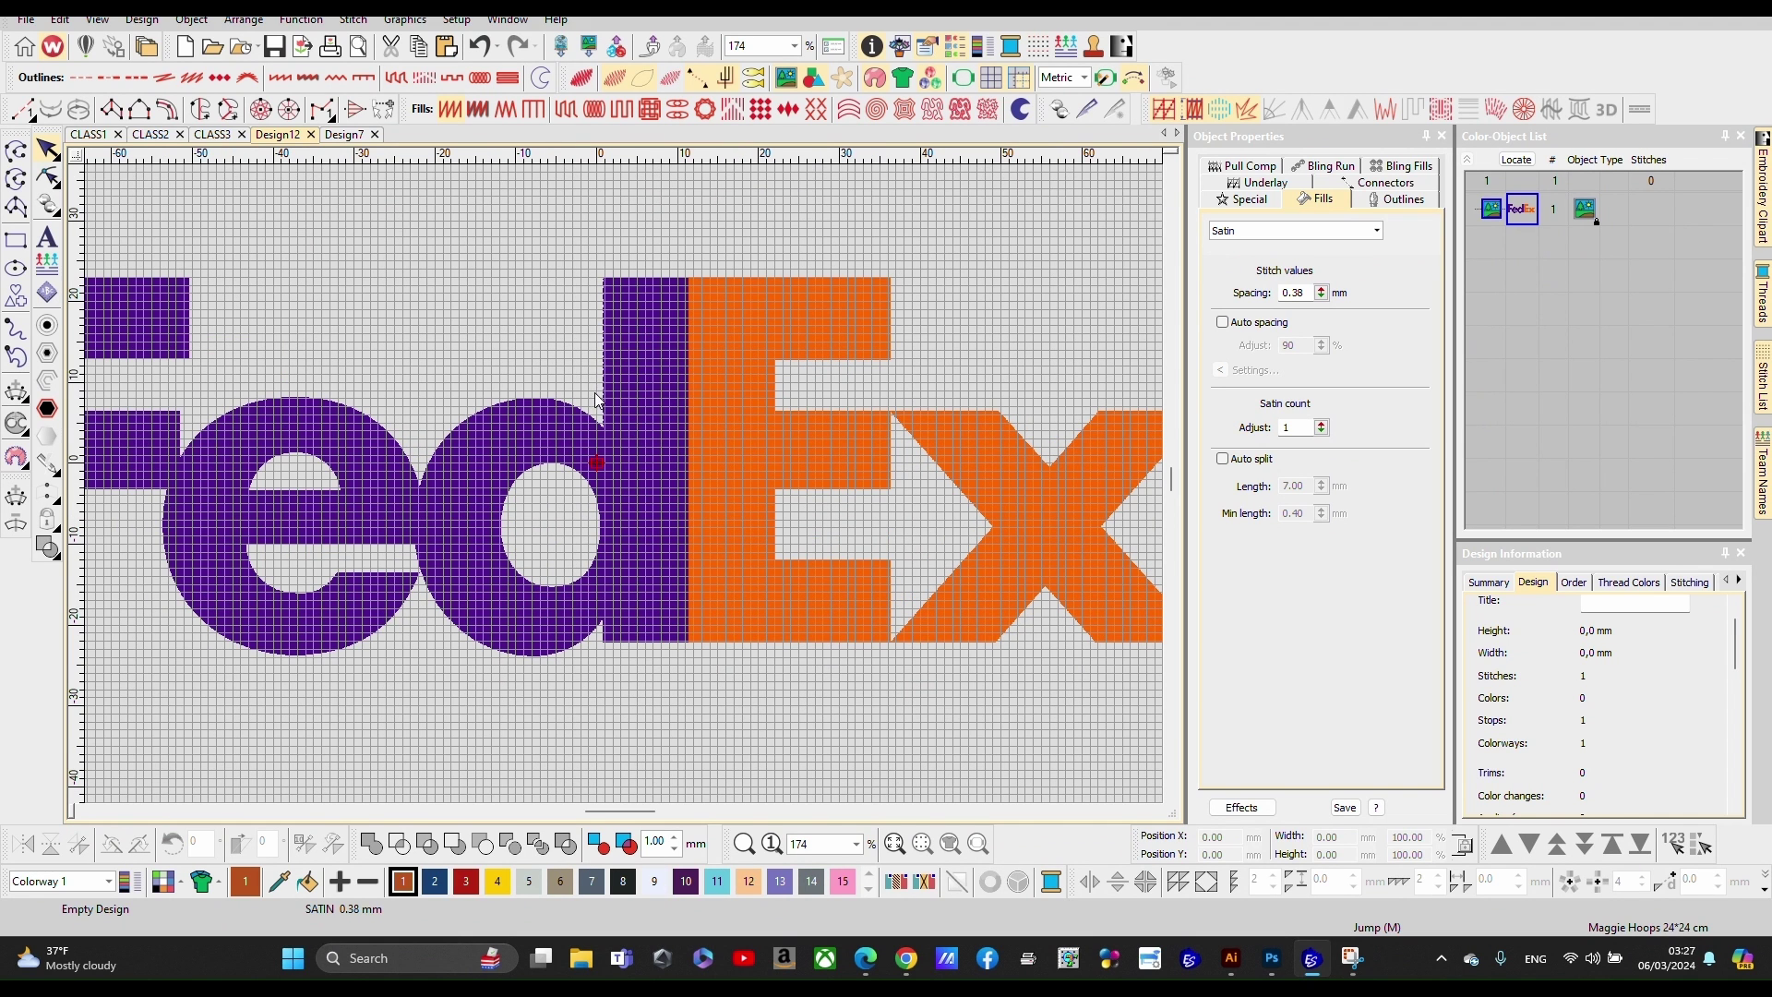
{"action": "scroll", "coordinate": [629, 492], "scroll_direction": "down", "scroll_amount": 1}
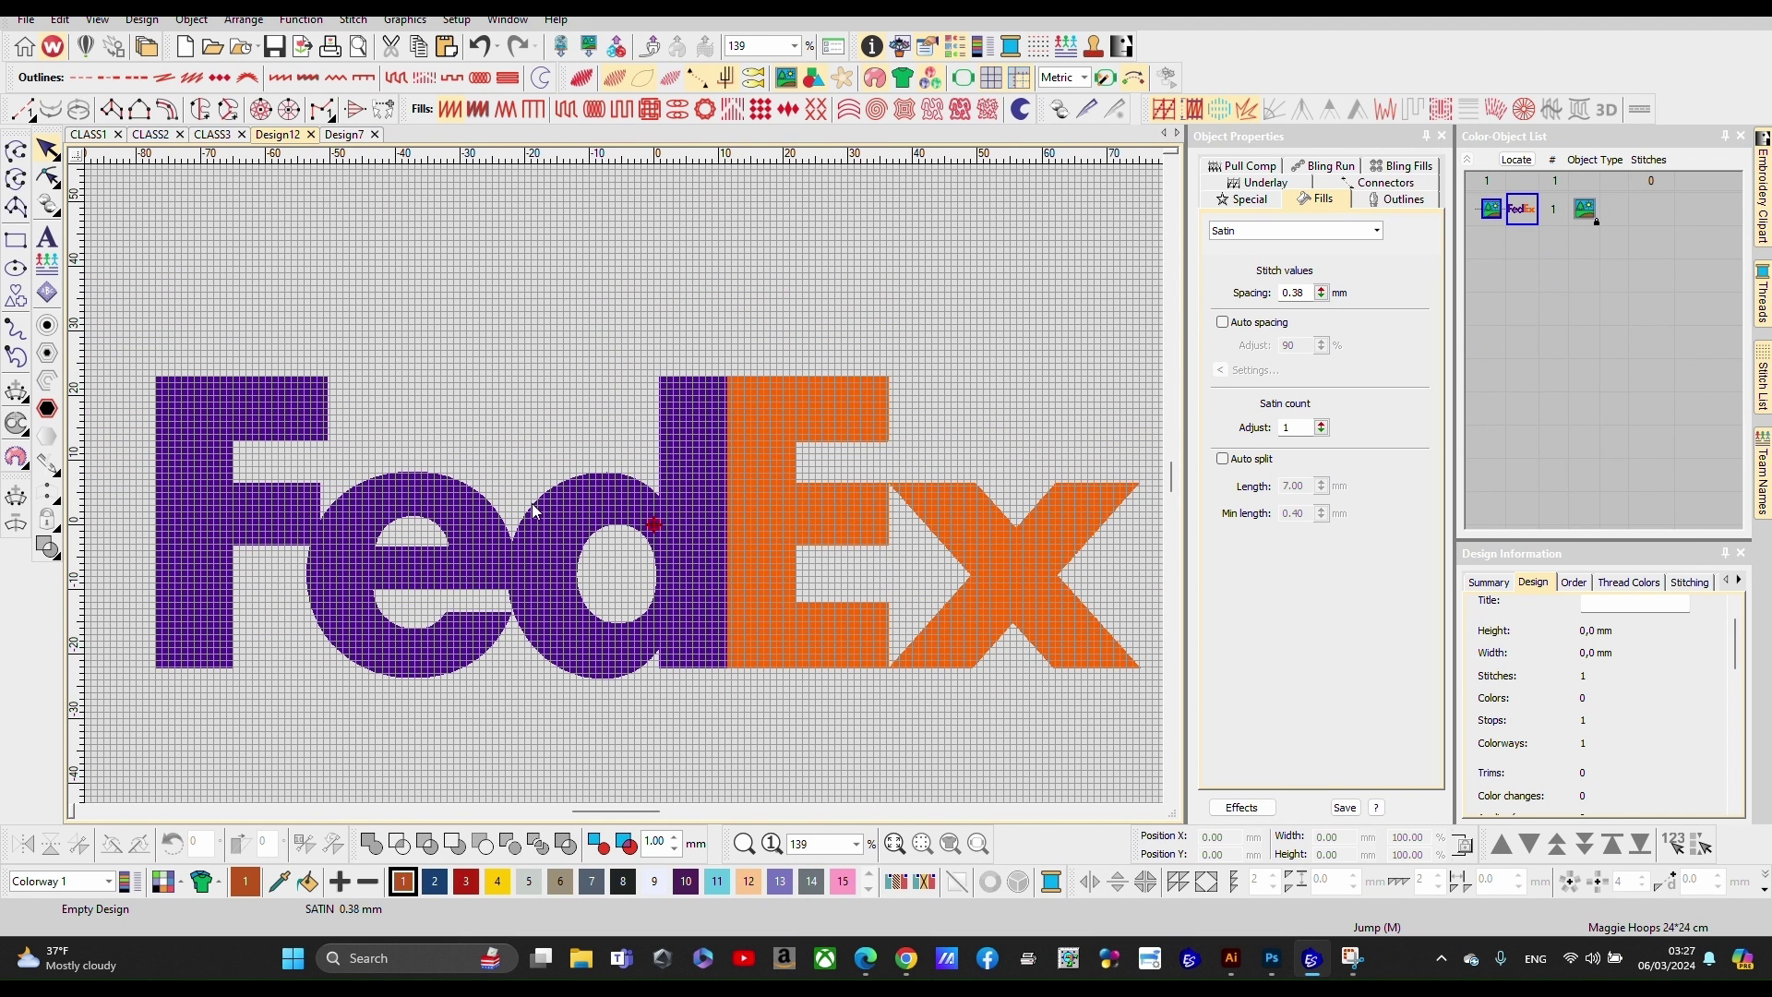
Step: Open the Design7 example and preview its FedEx lettering in realistic view and as plain stitches, ending with outlines only
{"action": "left_click", "coordinate": [346, 134]}
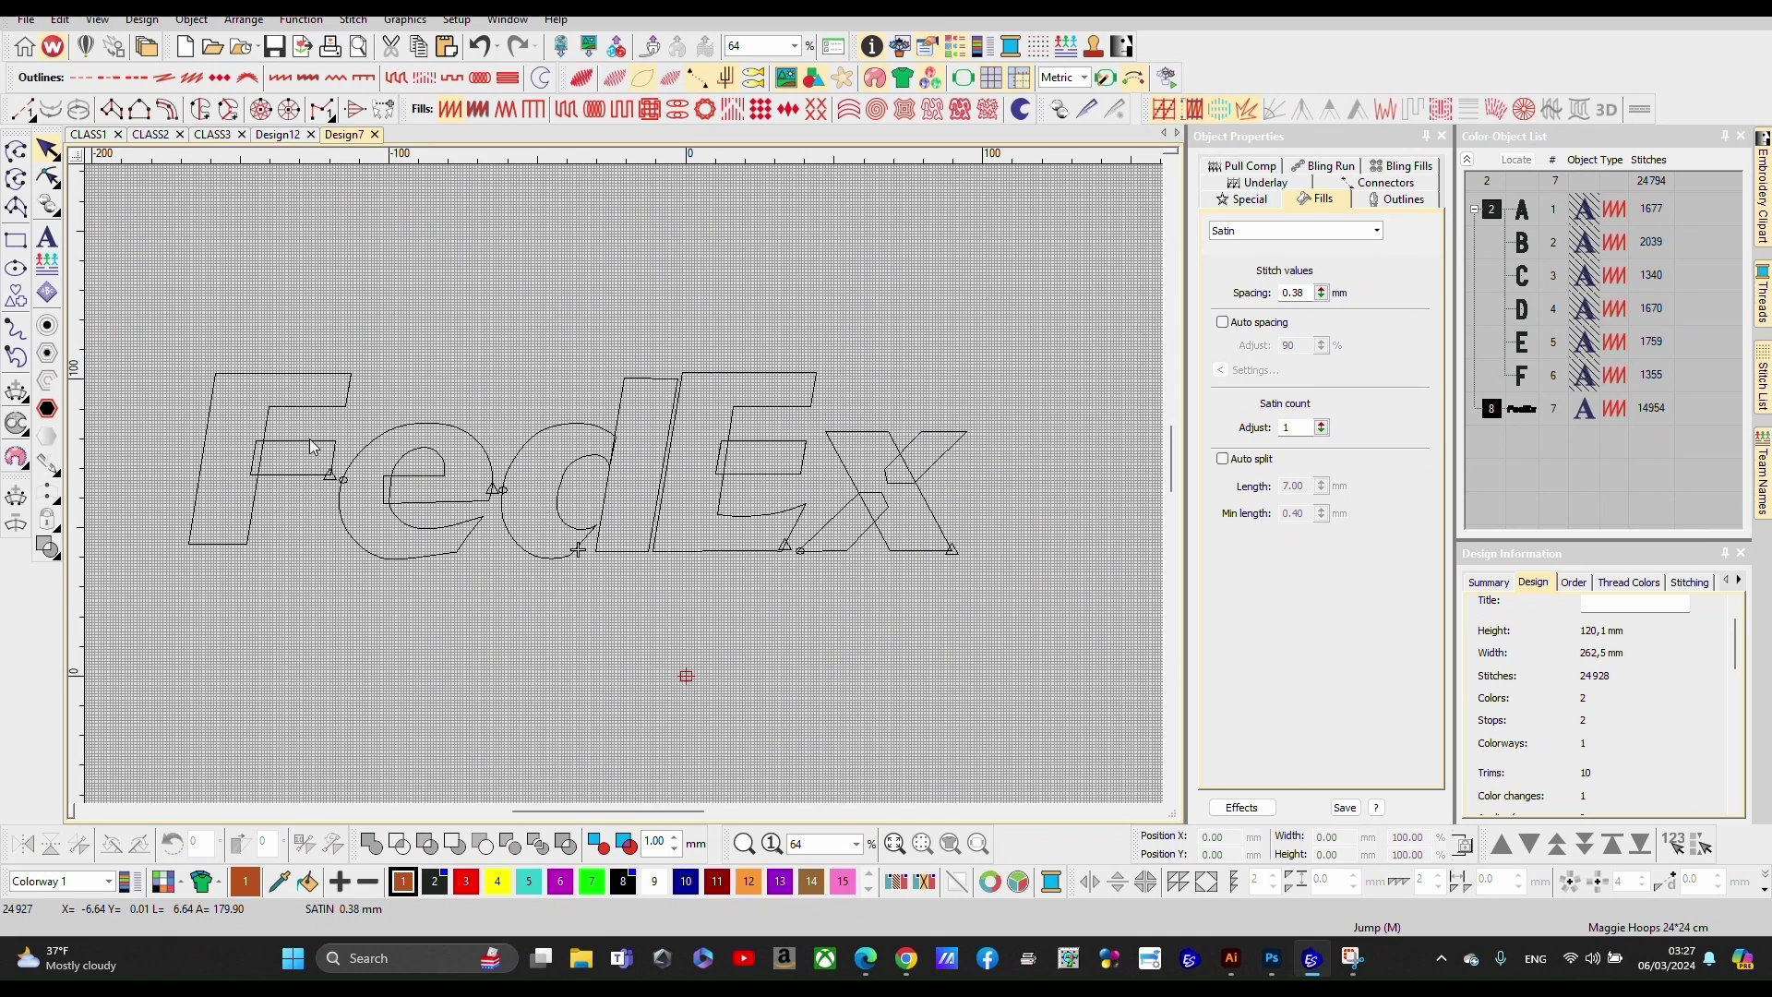
{"action": "left_click", "coordinate": [581, 81]}
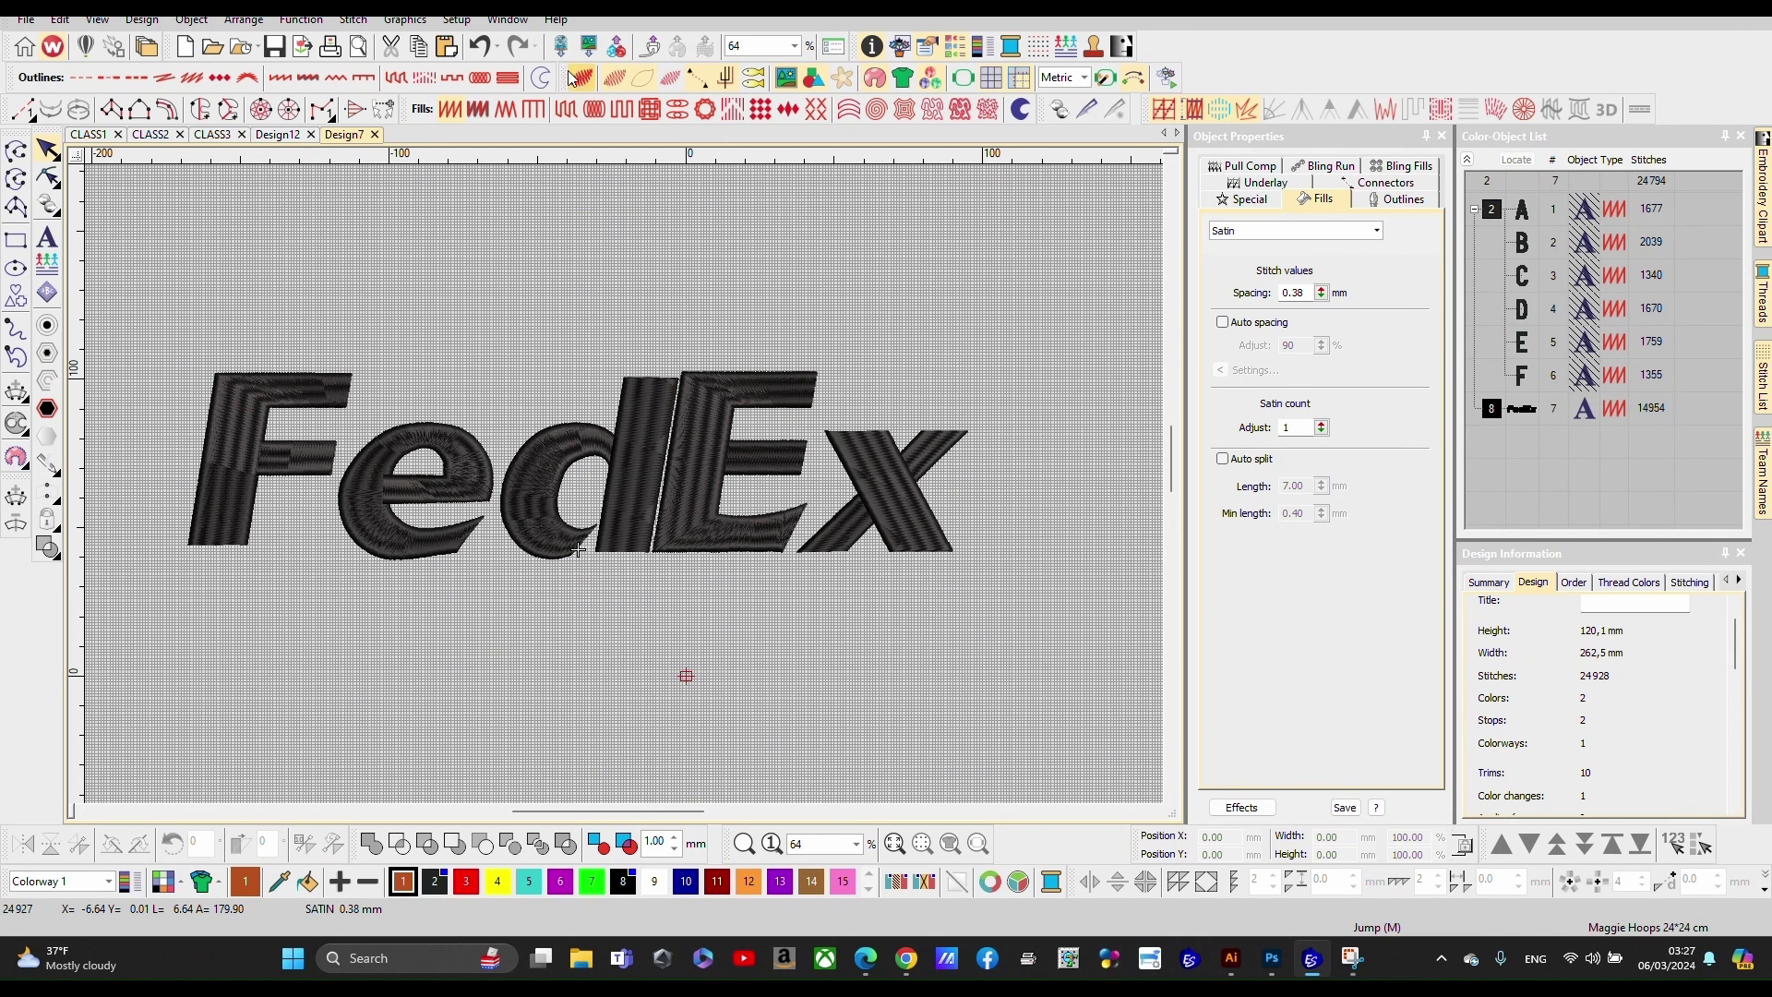
{"action": "left_click", "coordinate": [613, 80]}
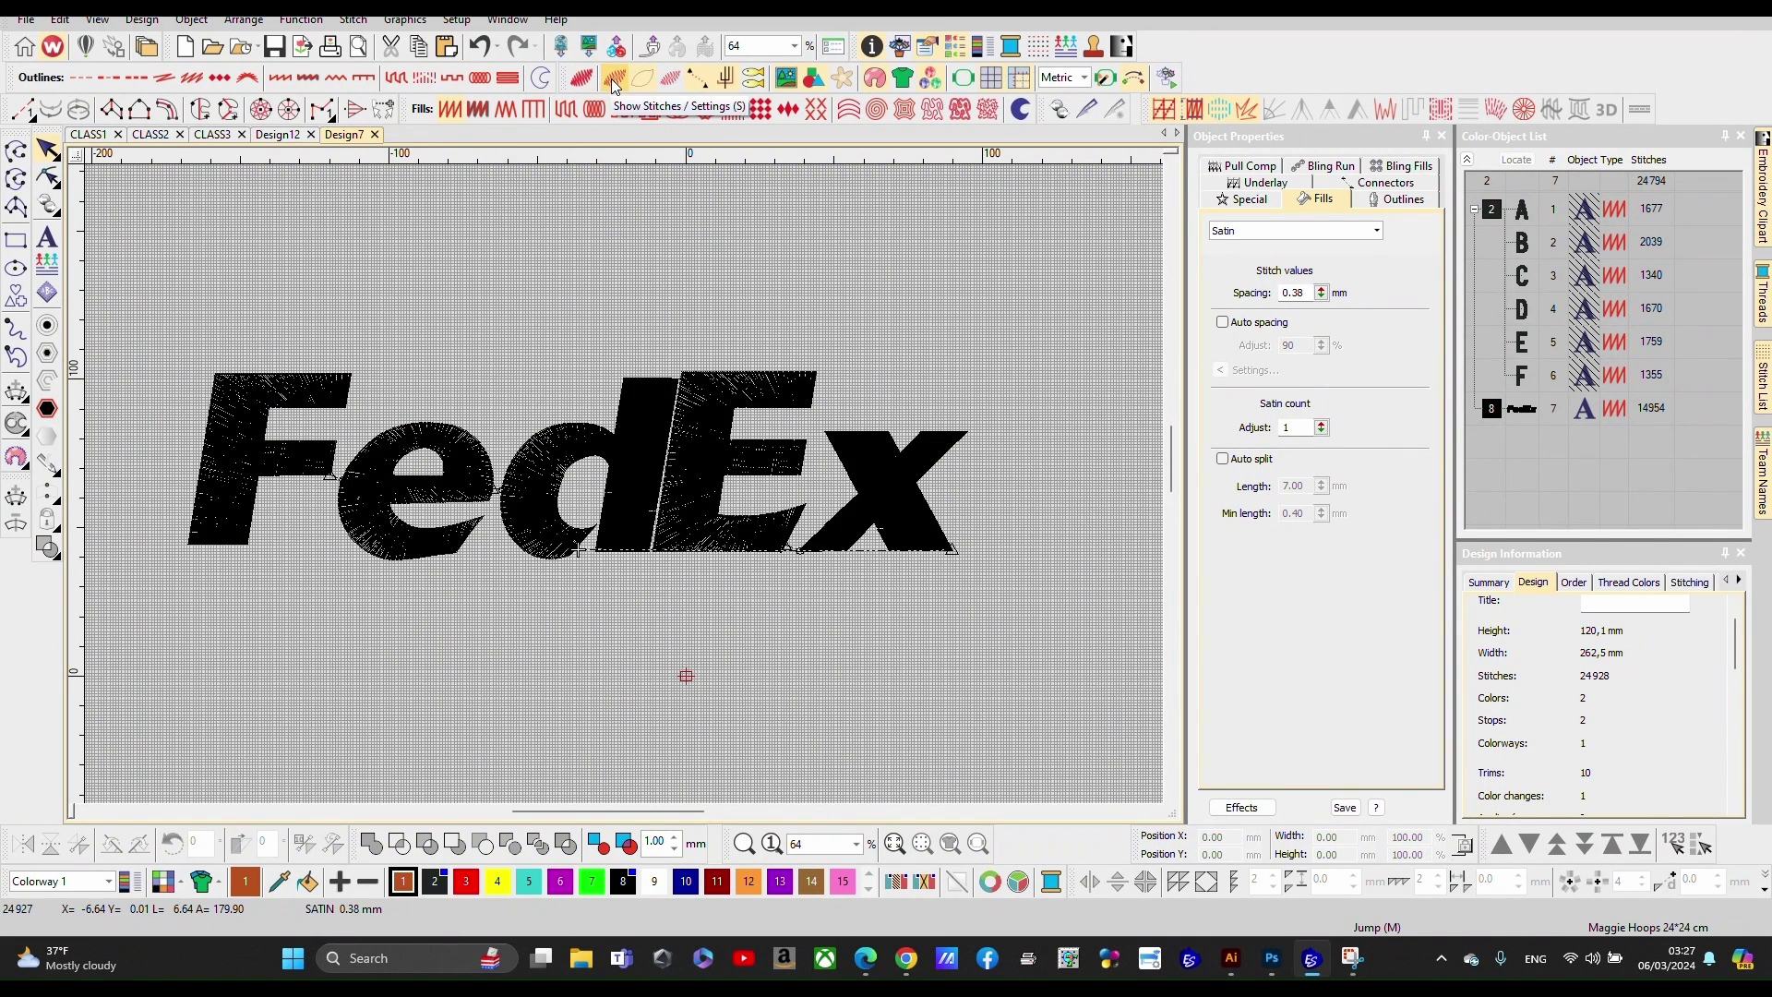
{"action": "left_click", "coordinate": [611, 79]}
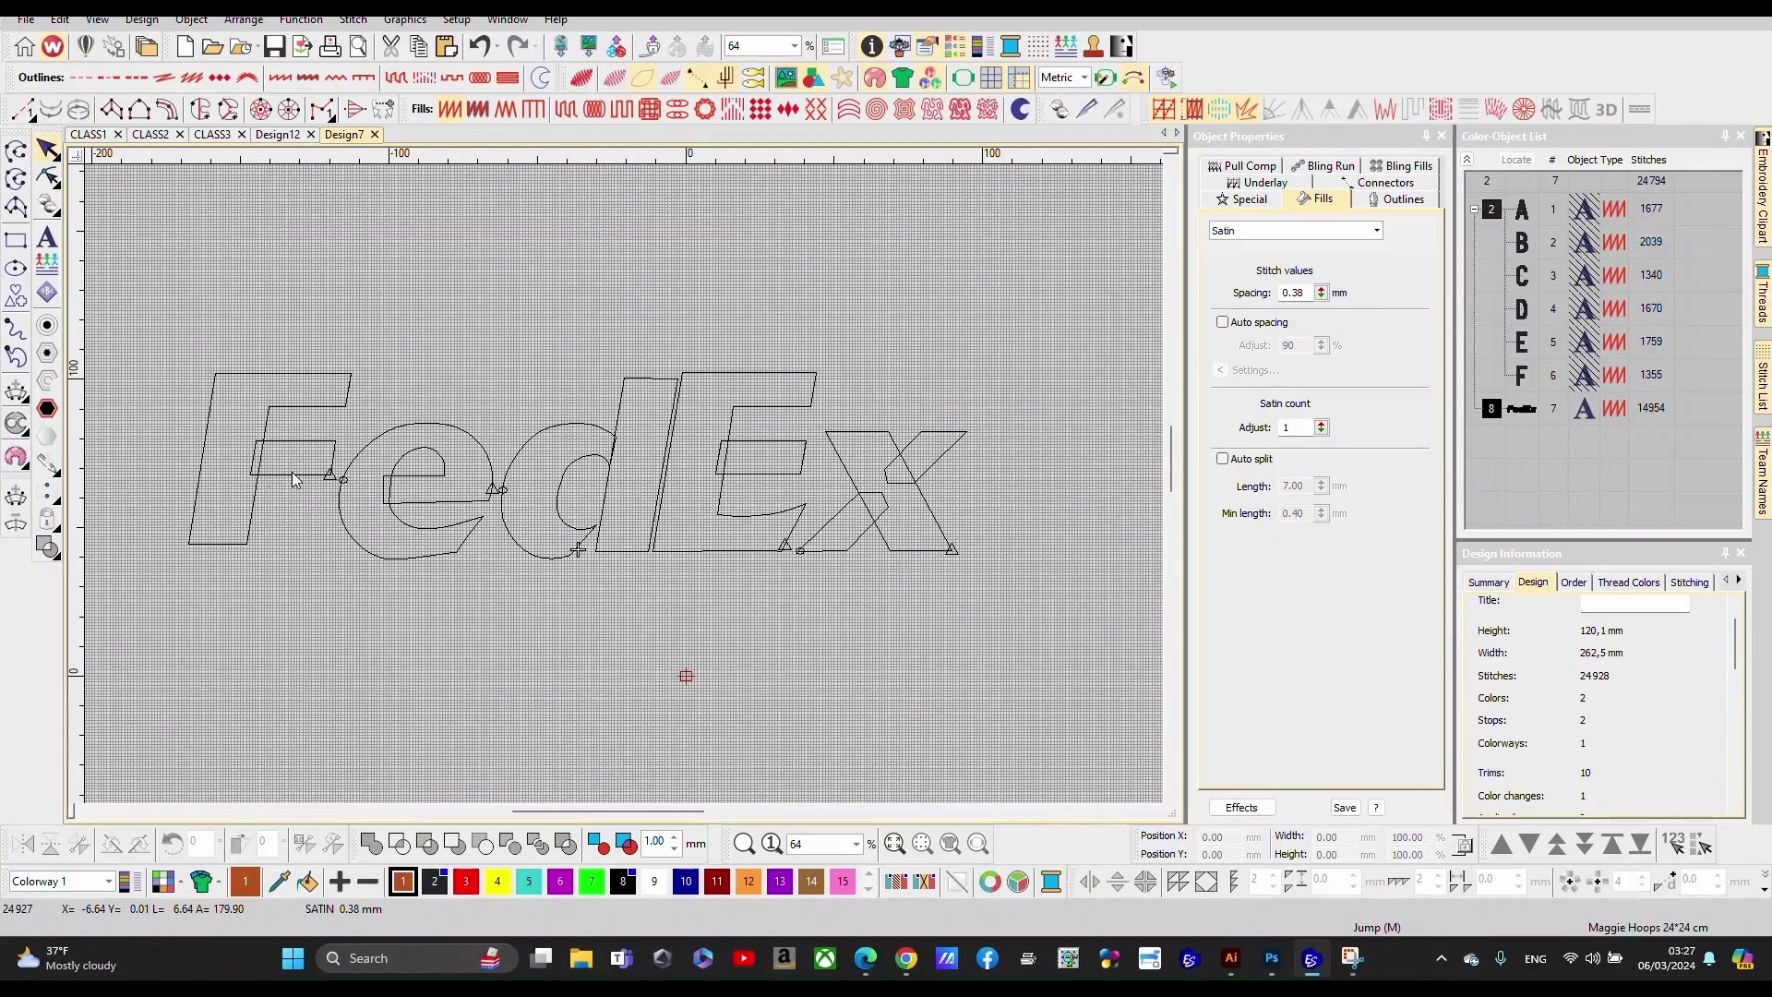
Step: Examine in Design7 how the F's middle arm overlaps its stem and the e's crossbar overlaps its curve
{"action": "scroll", "coordinate": [247, 444], "scroll_direction": "up", "scroll_amount": 5}
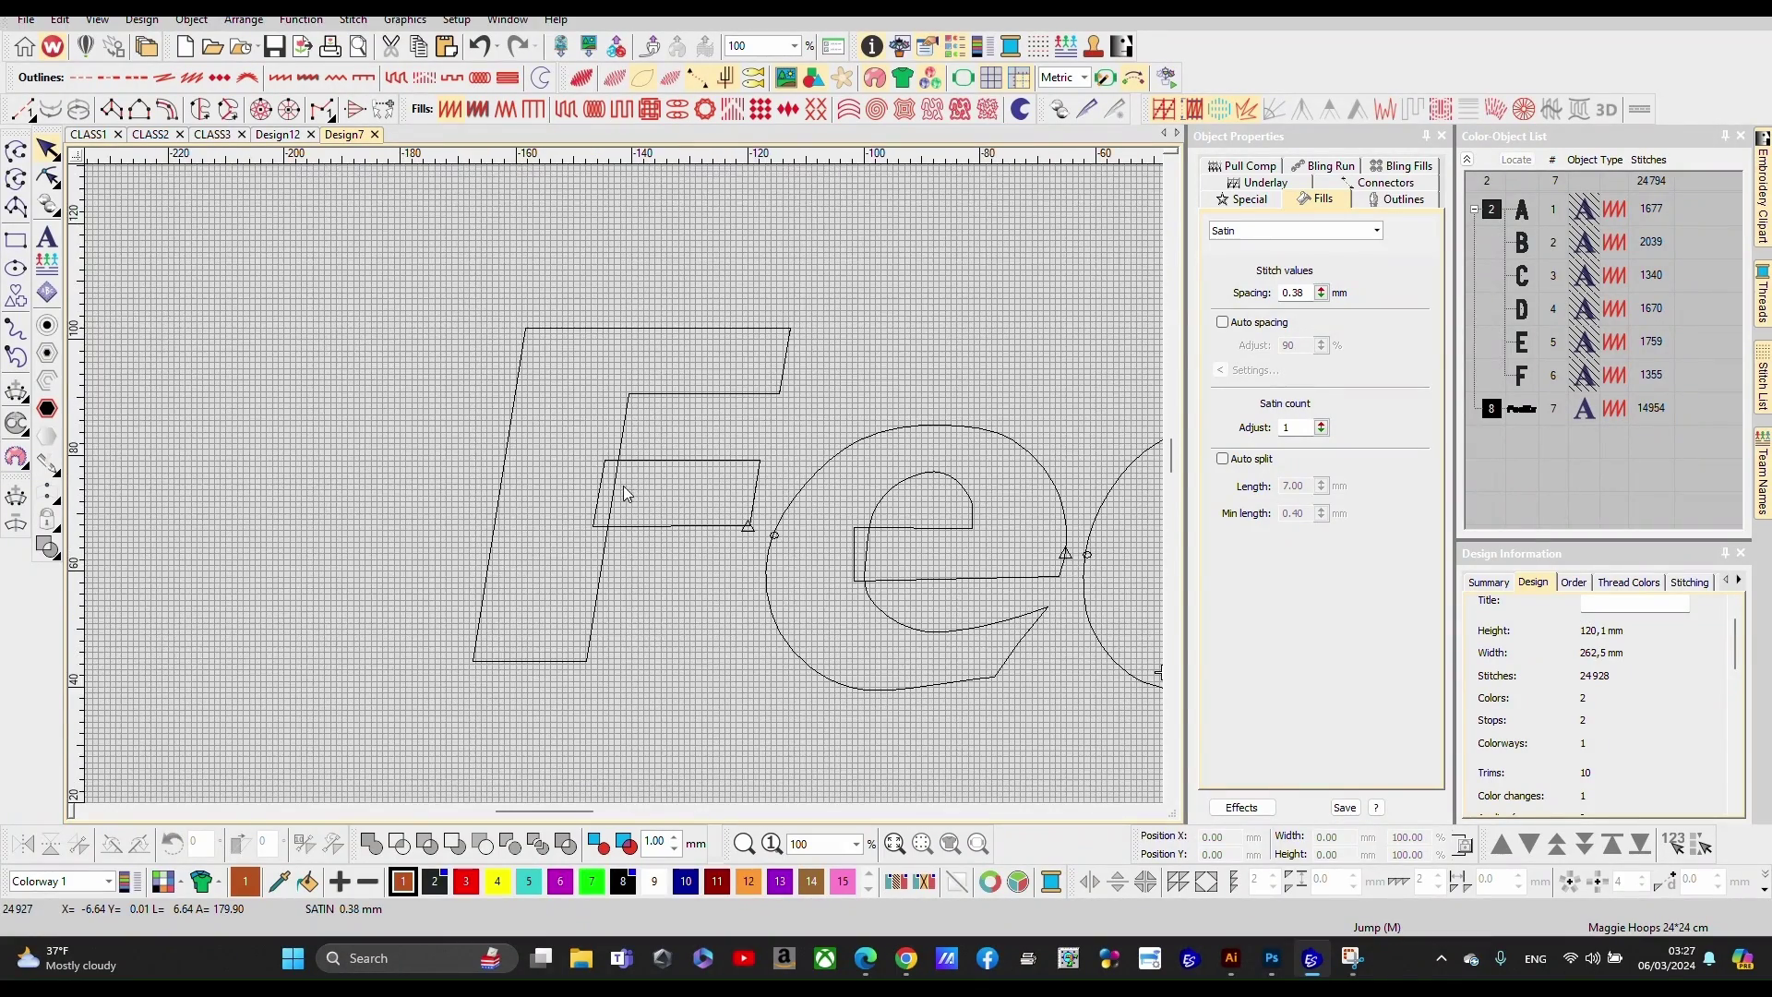
{"action": "scroll", "coordinate": [626, 491], "scroll_direction": "up", "scroll_amount": 5}
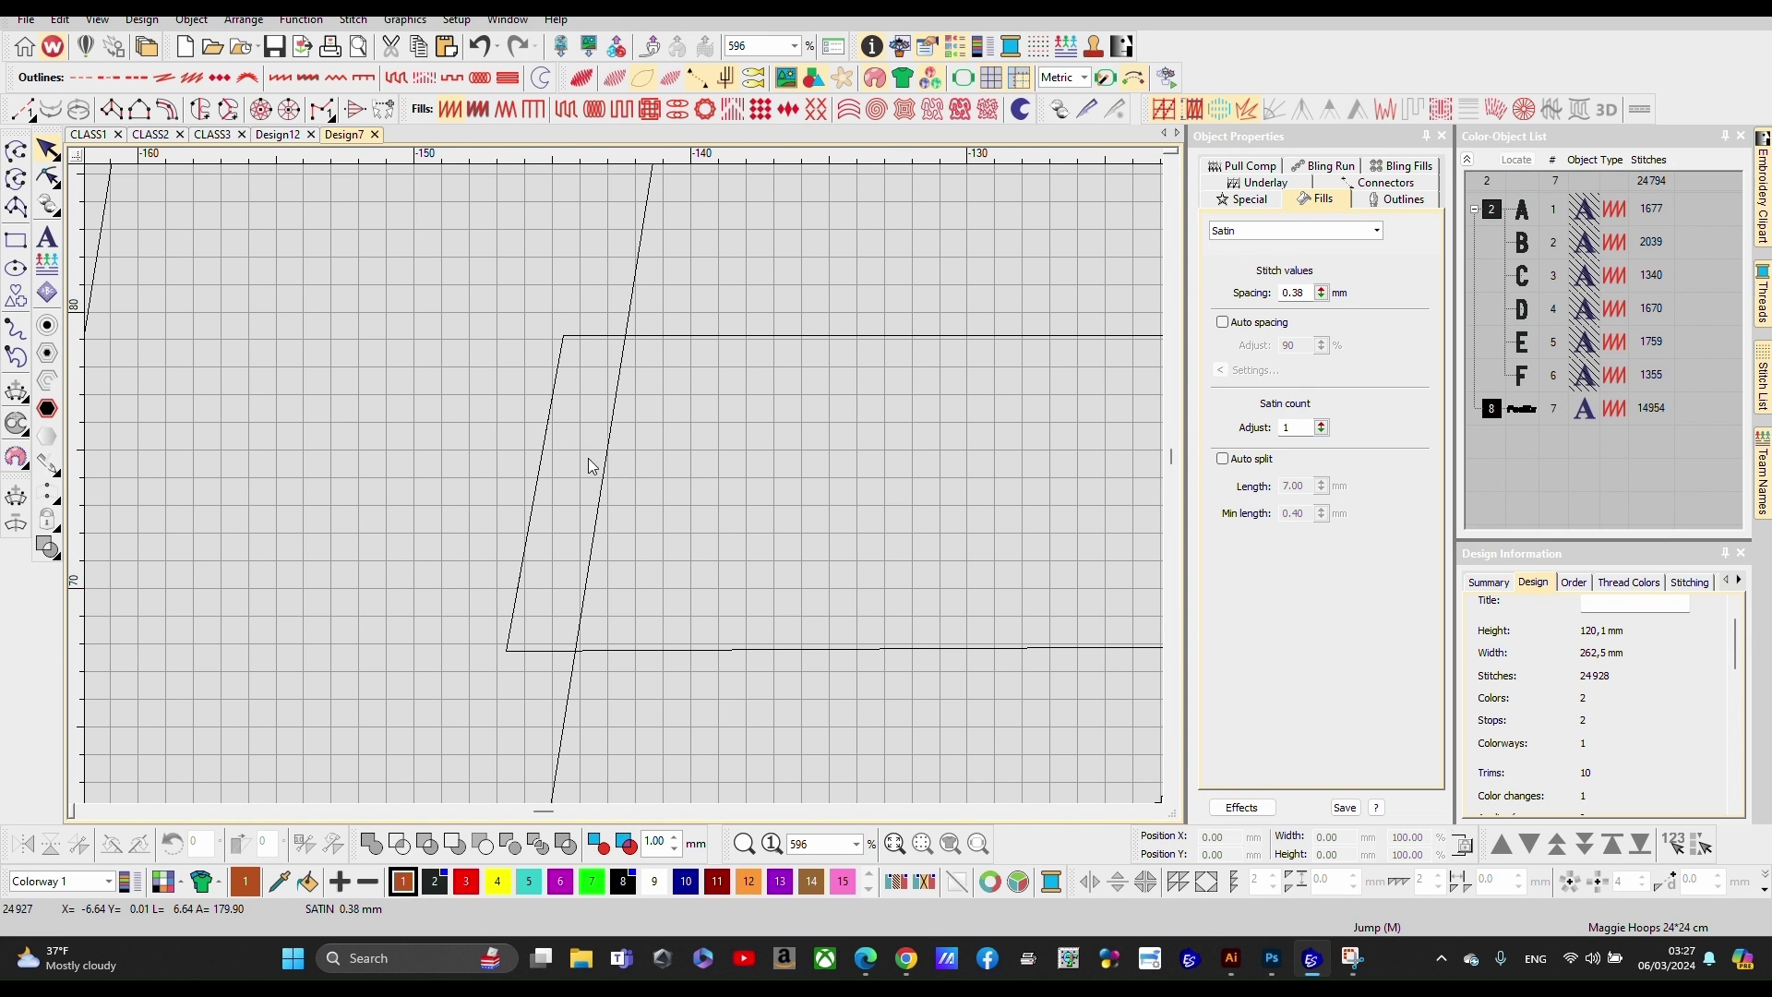
{"action": "scroll", "coordinate": [624, 484], "scroll_direction": "down", "scroll_amount": 5}
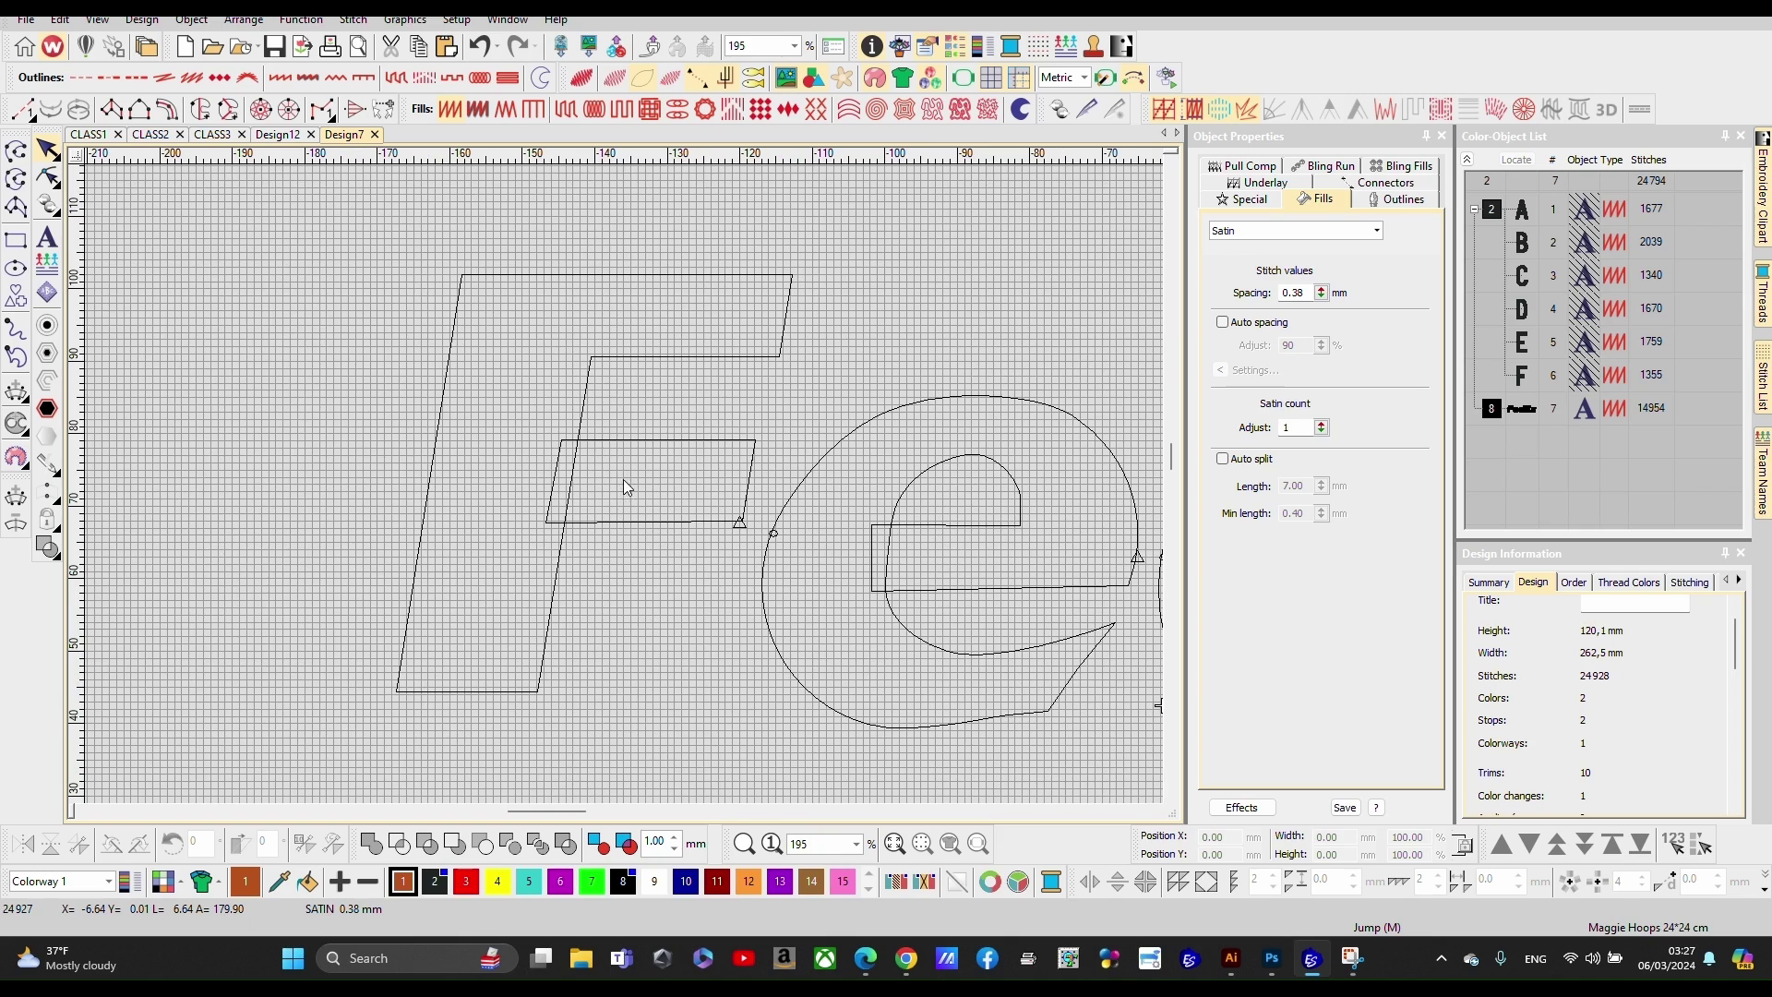
{"action": "scroll", "coordinate": [624, 480], "scroll_direction": "down", "scroll_amount": 1}
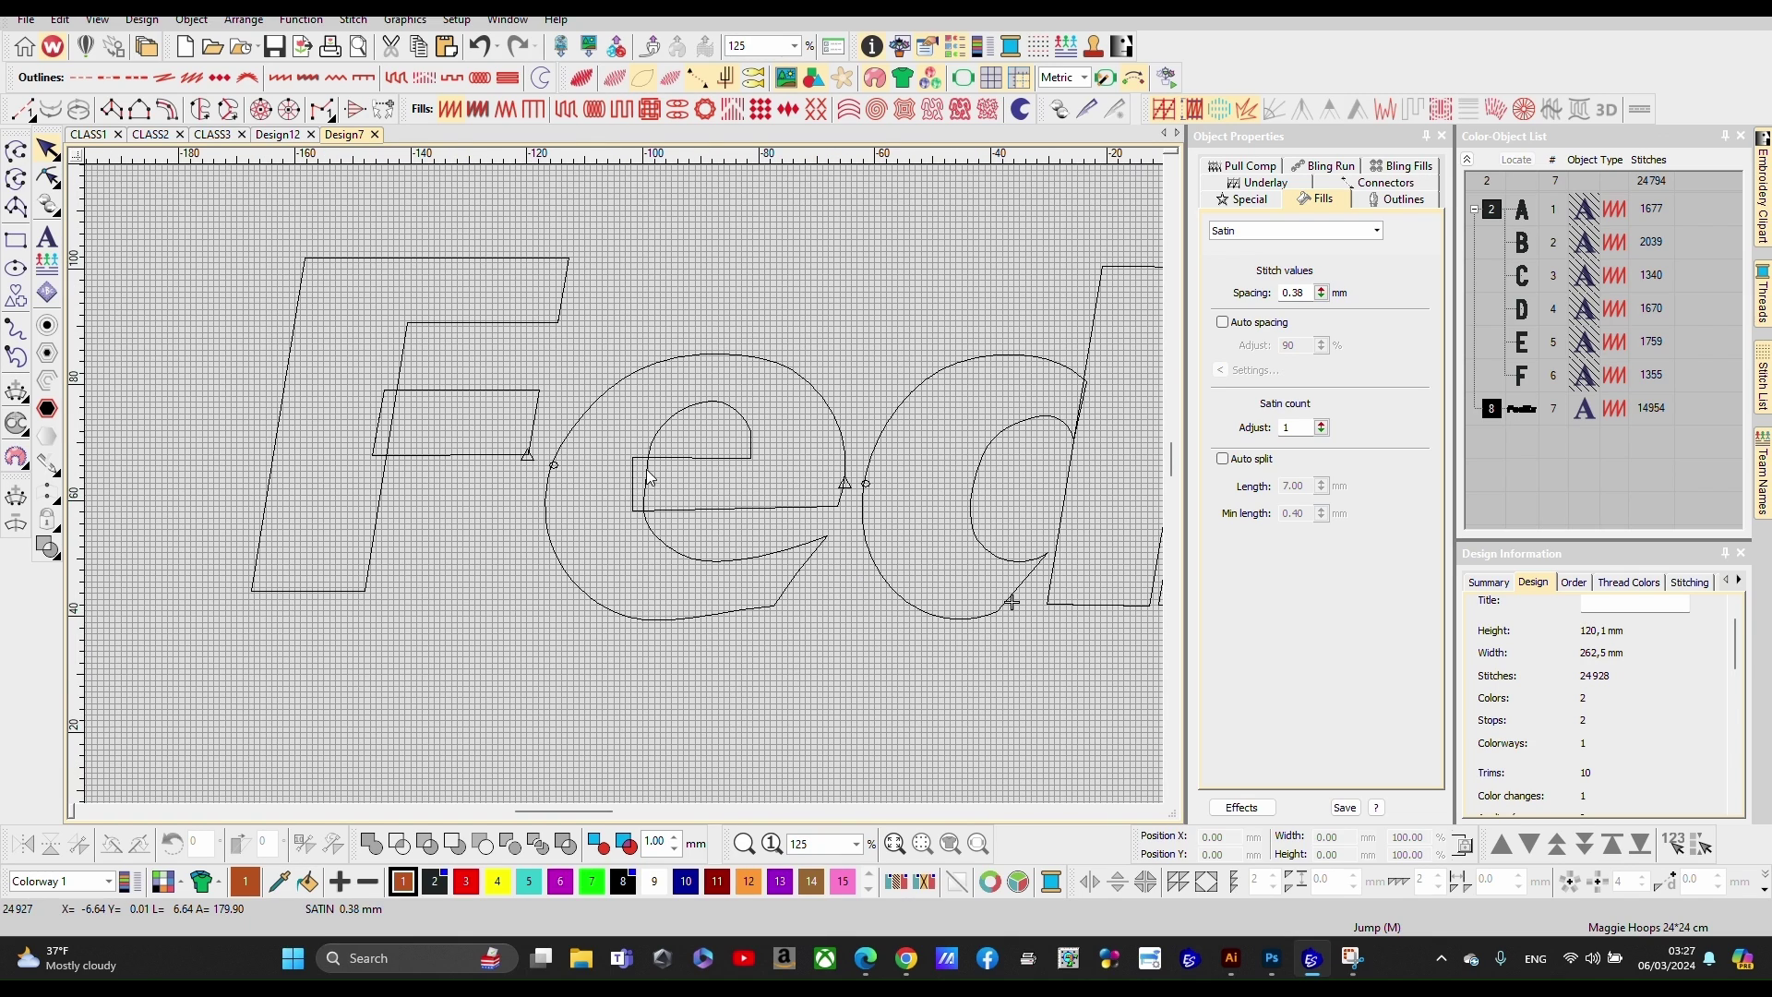
{"action": "scroll", "coordinate": [622, 486], "scroll_direction": "up", "scroll_amount": 2}
{"action": "scroll", "coordinate": [620, 496], "scroll_direction": "up", "scroll_amount": 2}
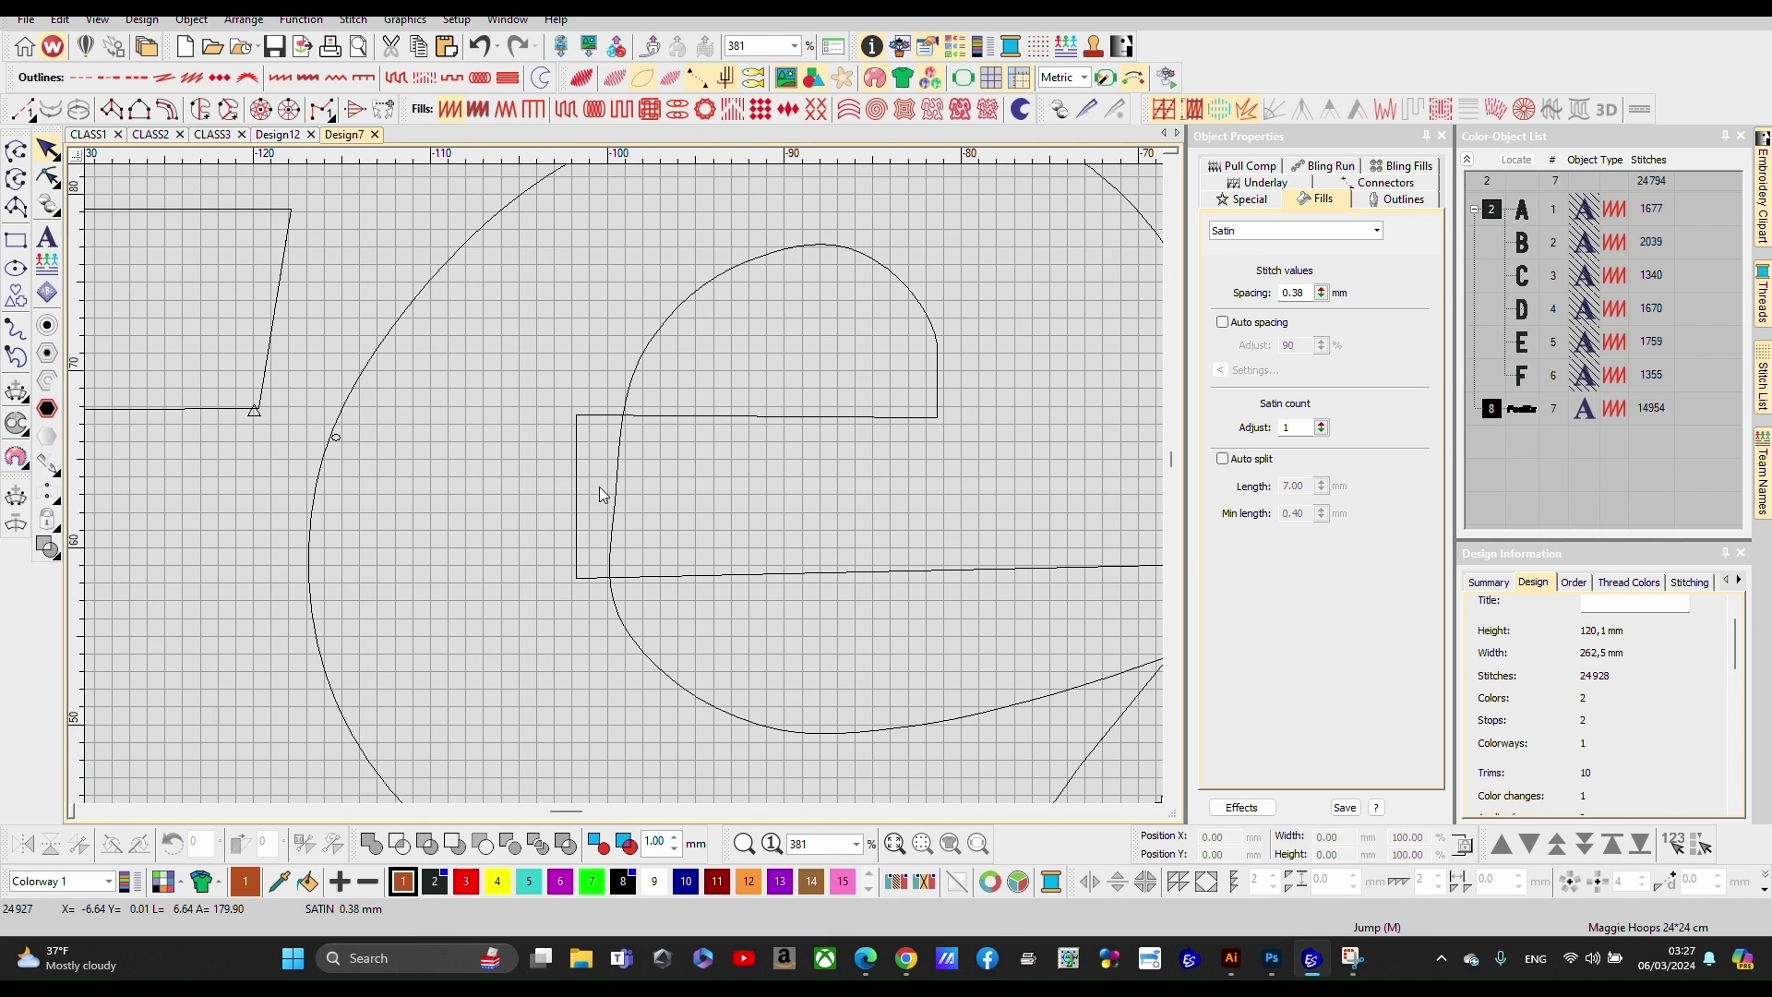
{"action": "scroll", "coordinate": [624, 483], "scroll_direction": "down", "scroll_amount": 3}
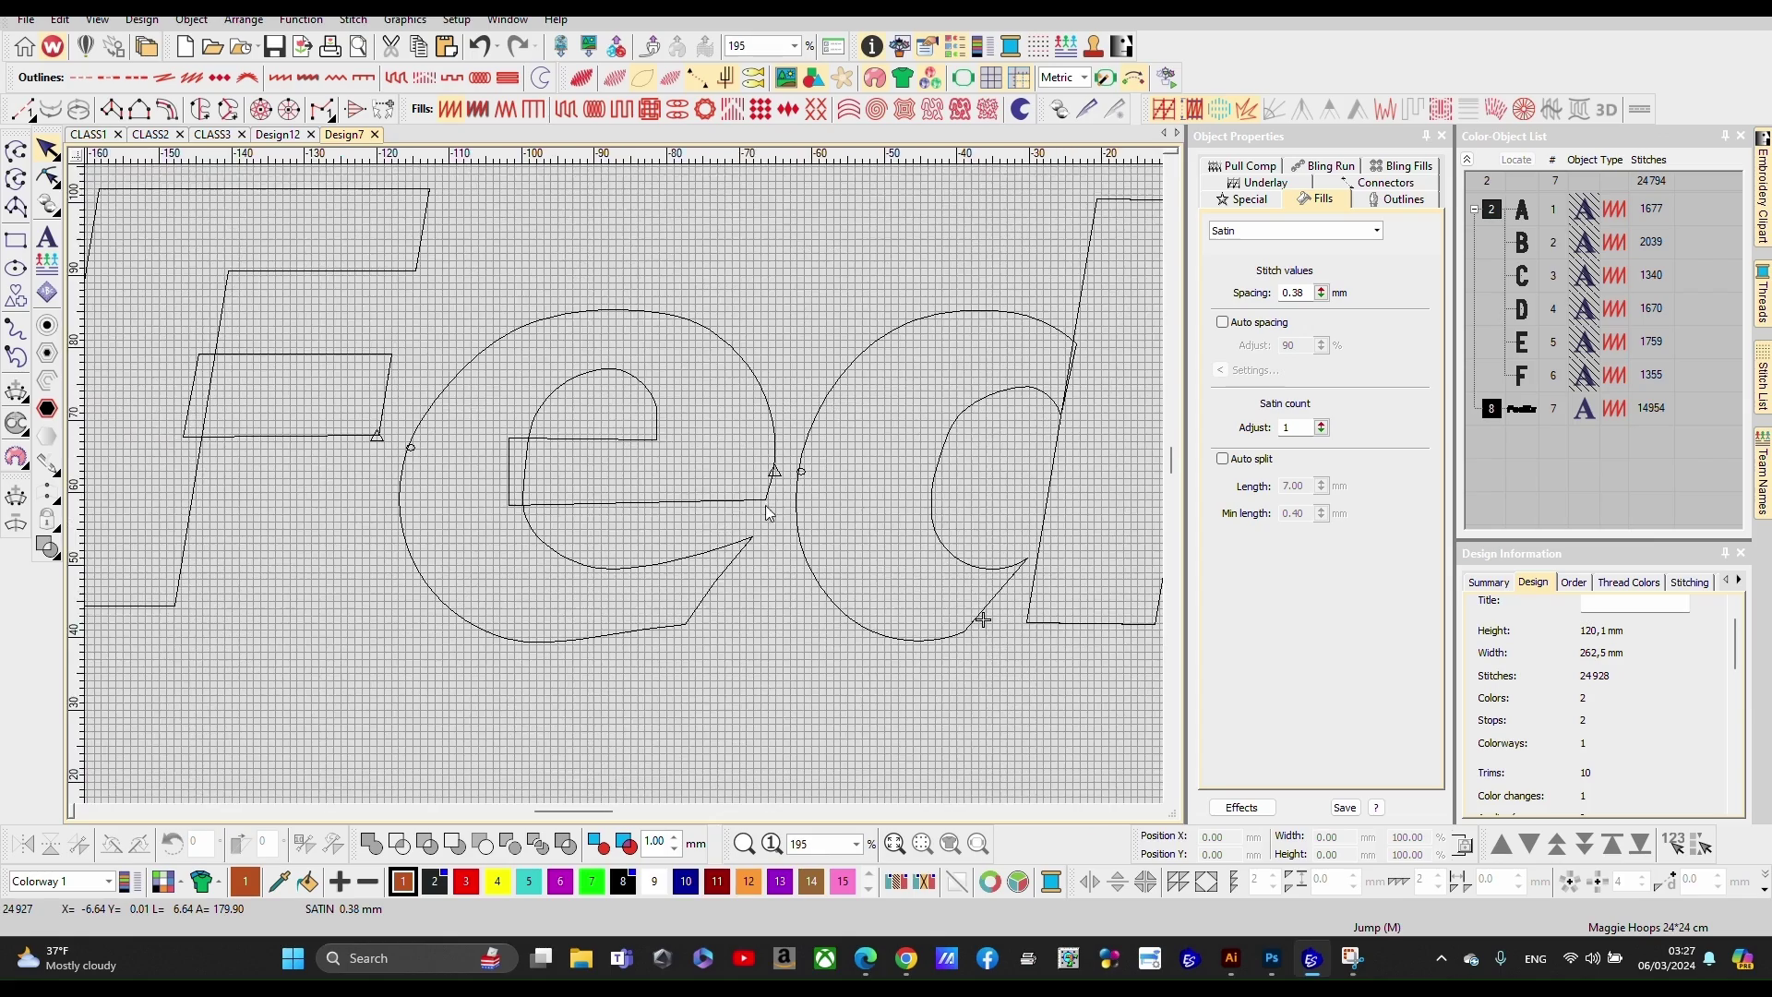
{"action": "scroll", "coordinate": [615, 497], "scroll_direction": "down", "scroll_amount": 1}
Step: Examine in Design7 how the outlined segments of the letters d, E and x overlap where they meet
{"action": "scroll", "coordinate": [632, 409], "scroll_direction": "up", "scroll_amount": 5}
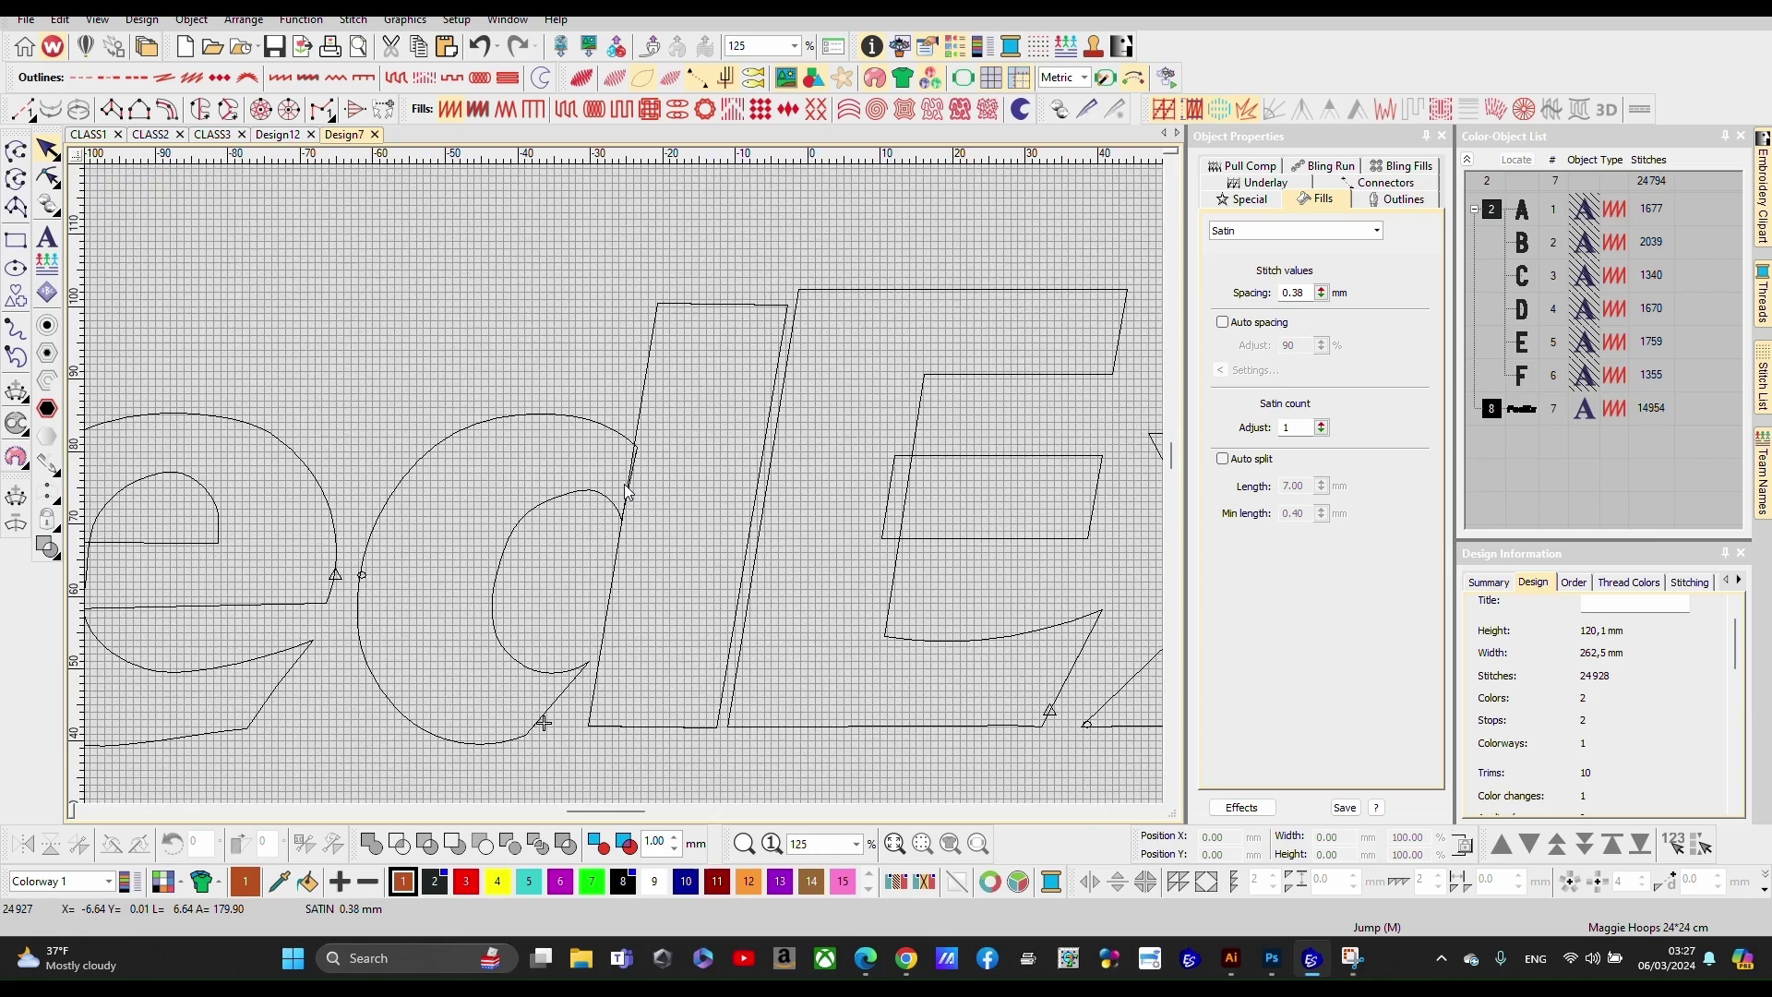
{"action": "scroll", "coordinate": [627, 491], "scroll_direction": "down", "scroll_amount": 3}
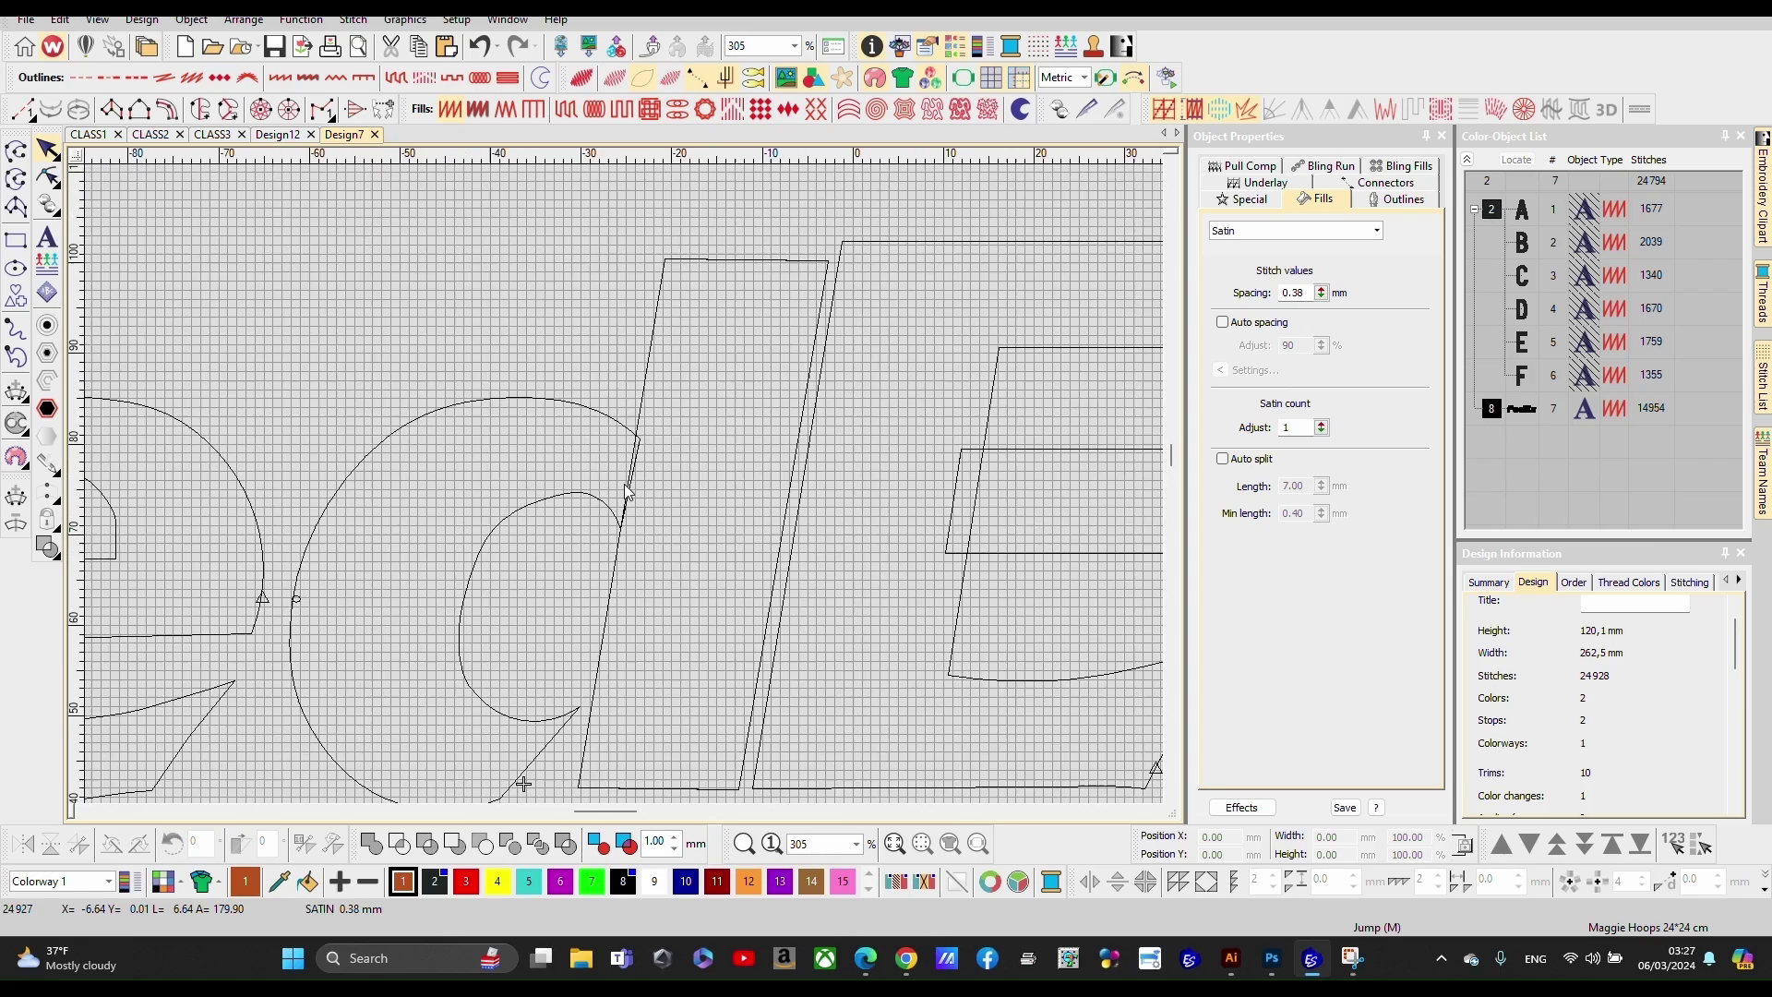
{"action": "scroll", "coordinate": [897, 489], "scroll_direction": "up", "scroll_amount": 2}
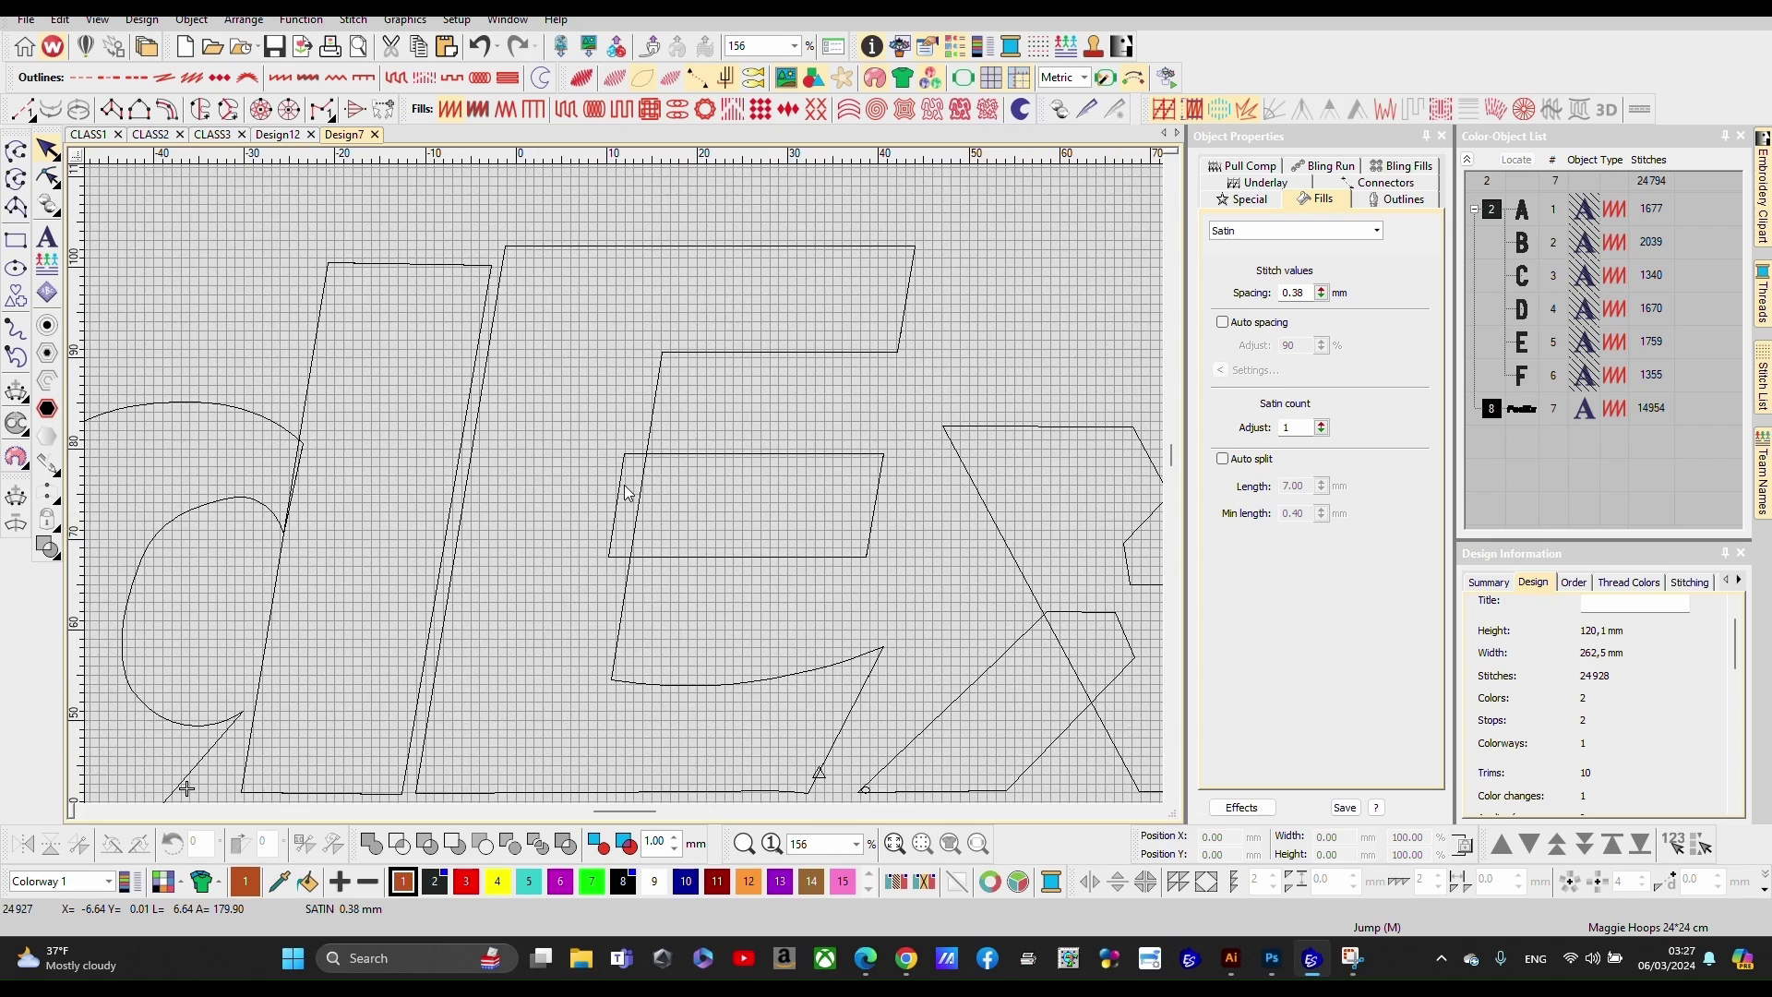
{"action": "scroll", "coordinate": [643, 533], "scroll_direction": "down", "scroll_amount": 2}
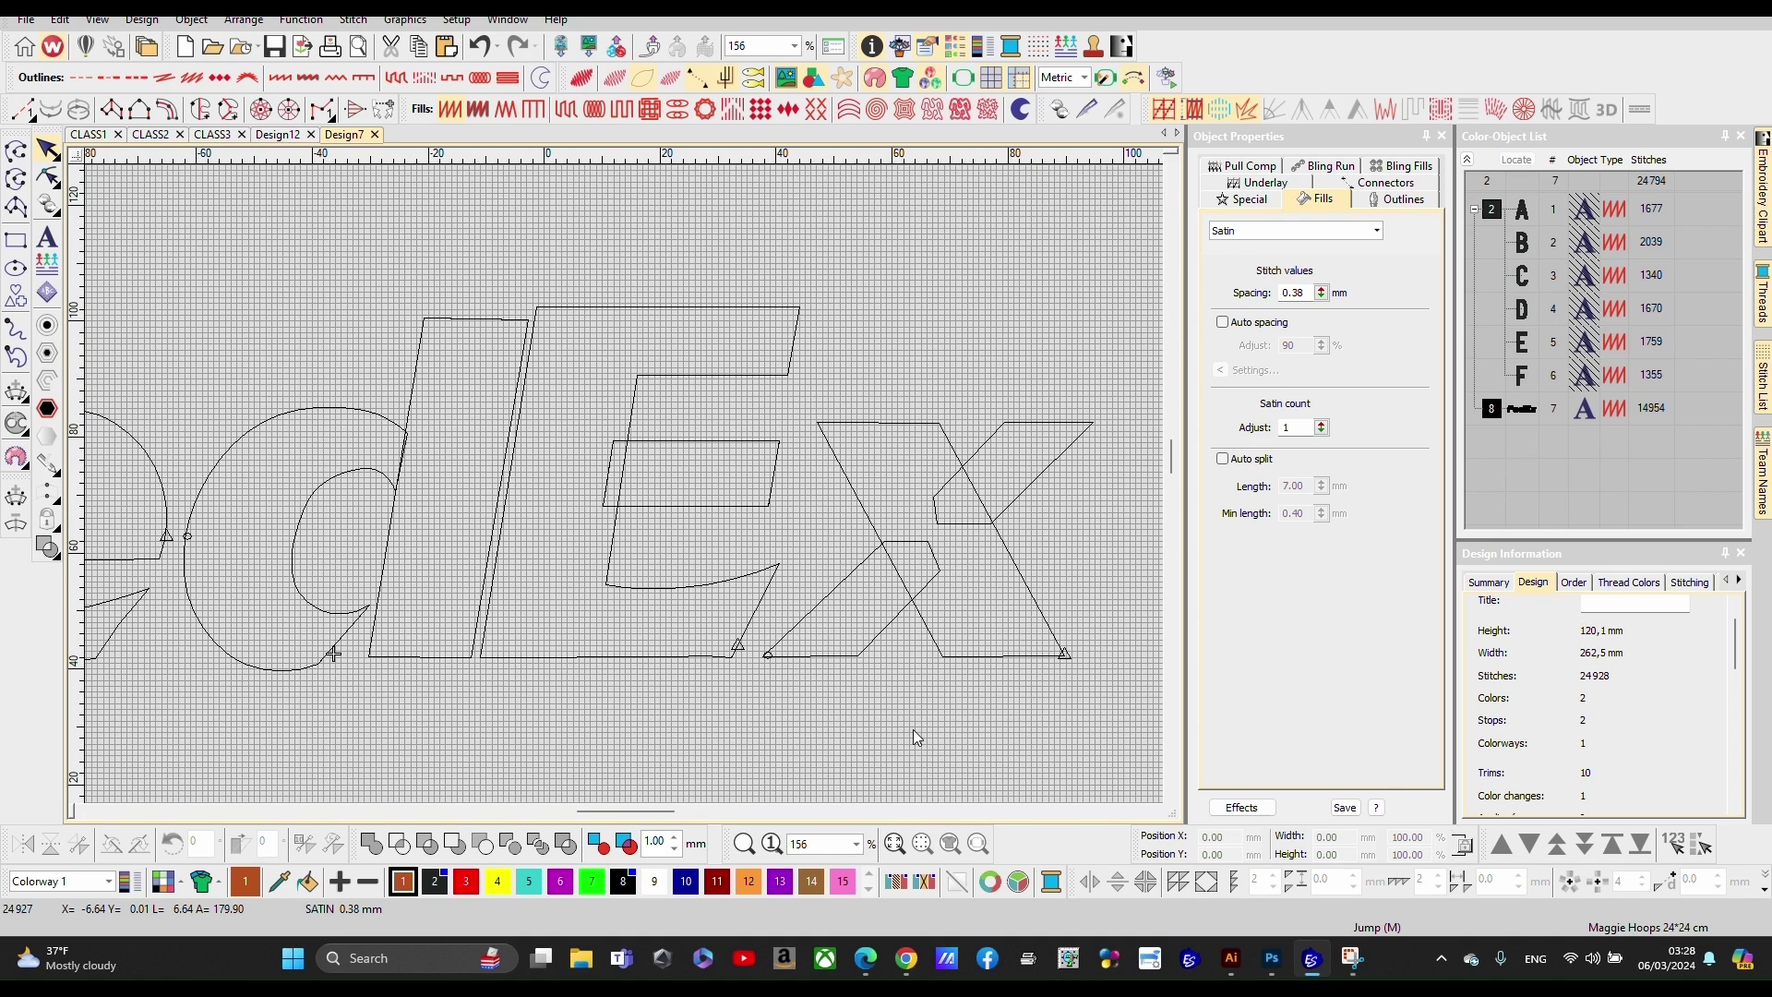
{"action": "scroll", "coordinate": [1013, 536], "scroll_direction": "up", "scroll_amount": 2}
{"action": "scroll", "coordinate": [624, 485], "scroll_direction": "up", "scroll_amount": 1}
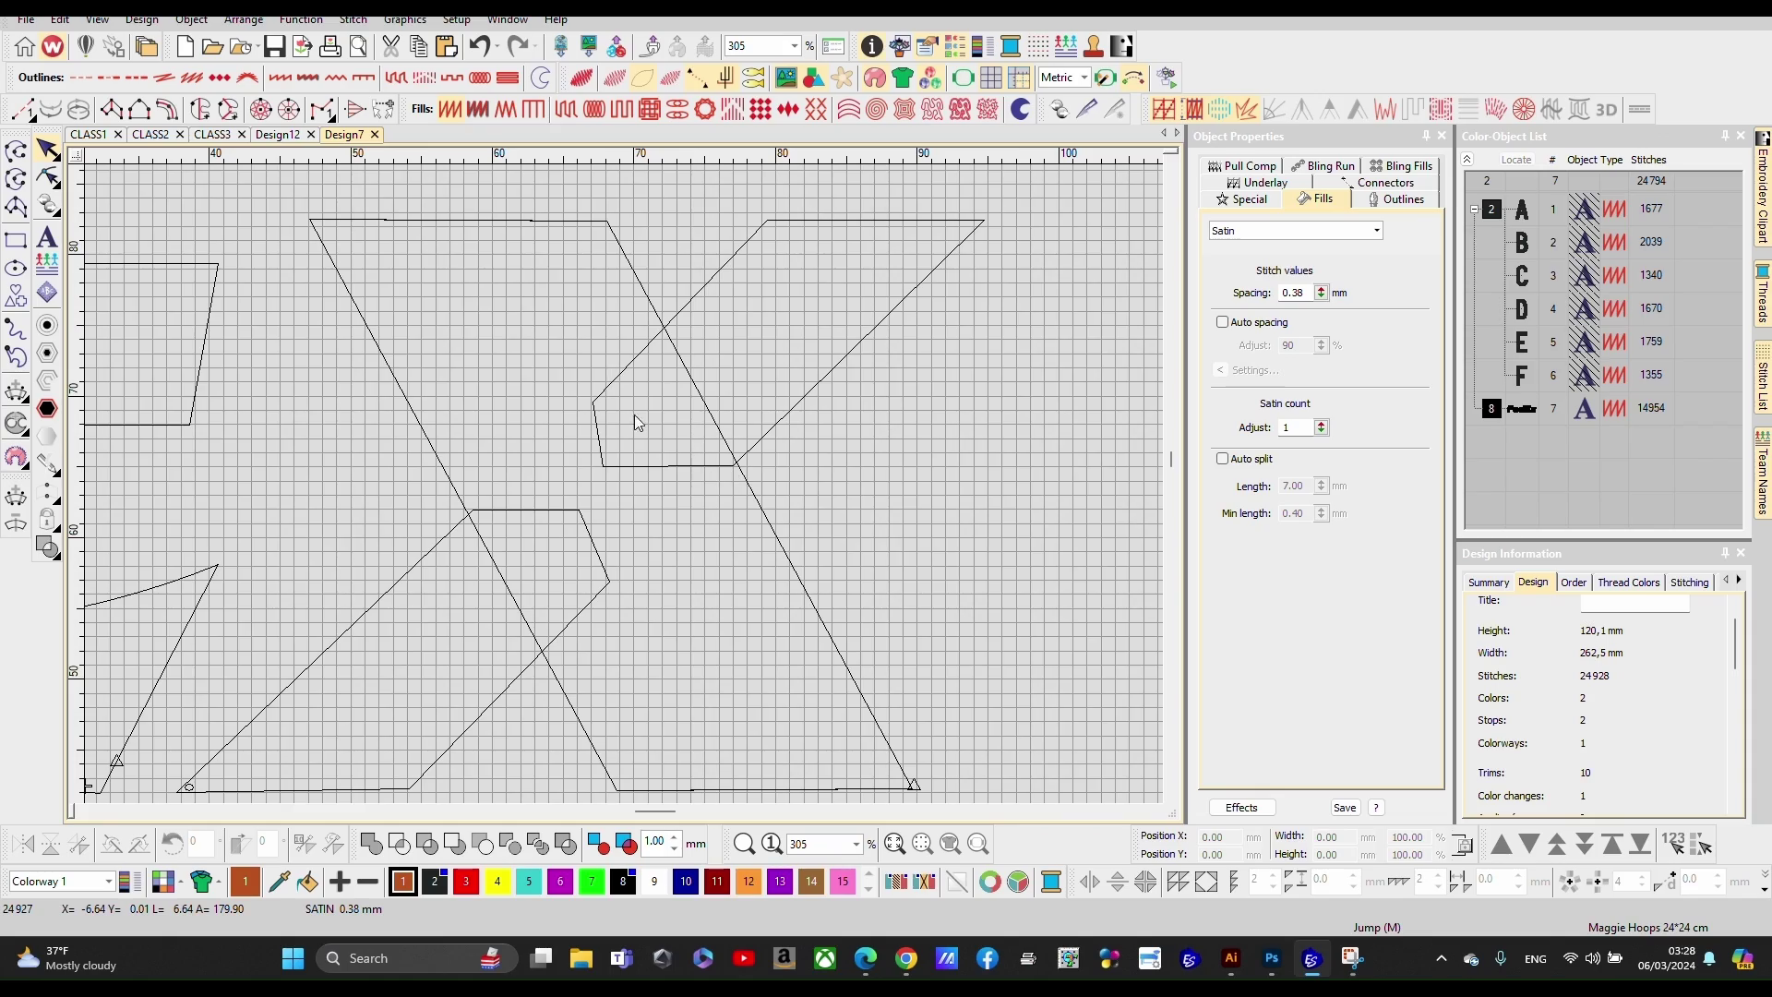
{"action": "scroll", "coordinate": [624, 484], "scroll_direction": "down", "scroll_amount": 4}
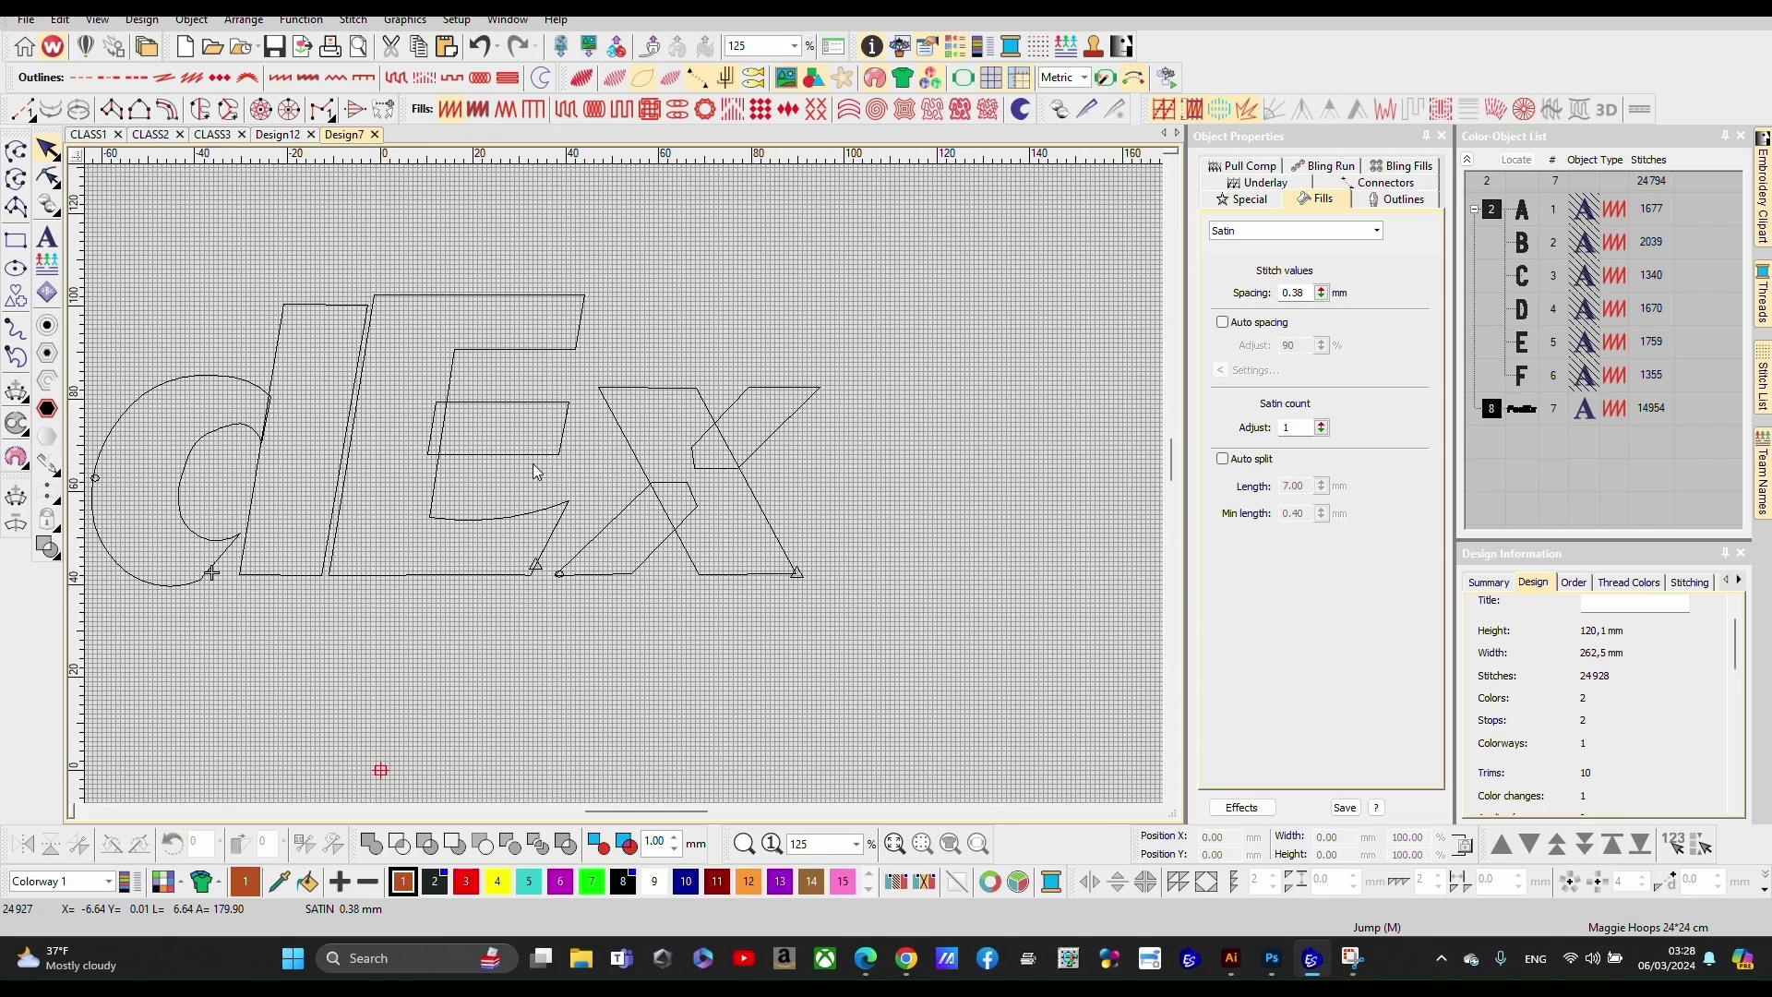
{"action": "scroll", "coordinate": [533, 463], "scroll_direction": "down", "scroll_amount": 2}
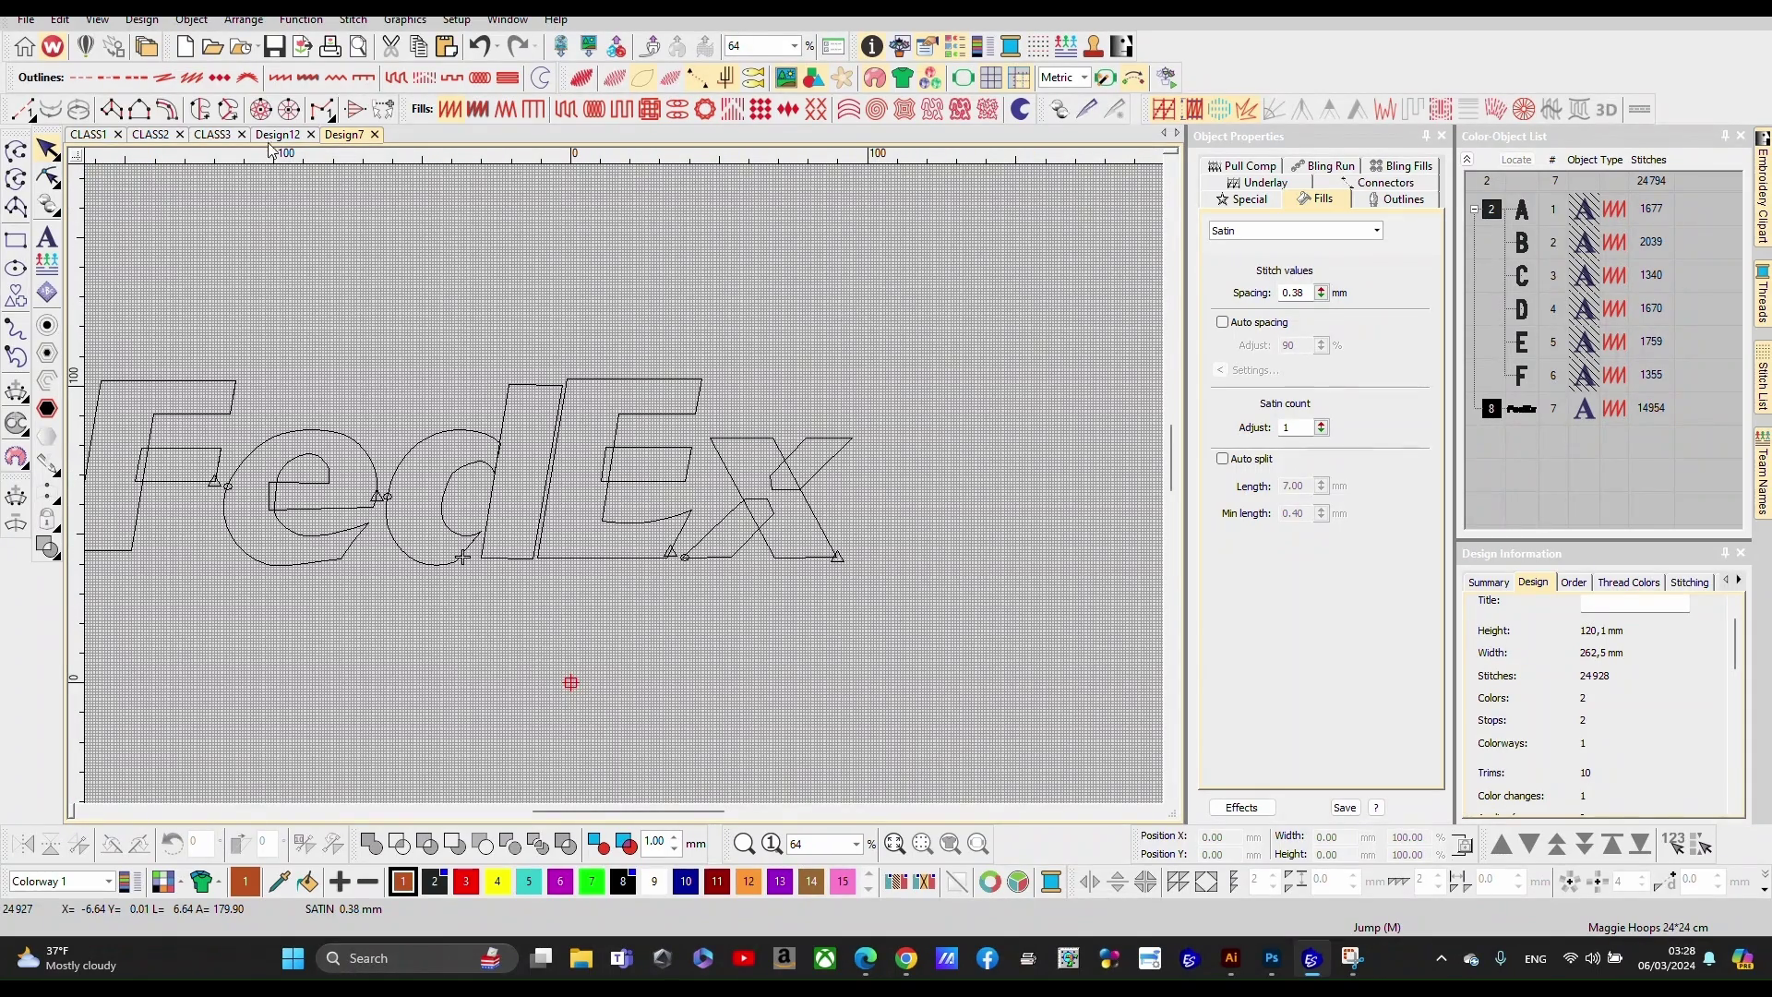
Step: In Design12, digitize the F's middle arm as a satin column about 16 by 9.5 mm overlapping the stem, and assign it color 2
{"action": "key", "text": "ctrl+Tab"}
{"action": "scroll", "coordinate": [624, 484], "scroll_direction": "up", "scroll_amount": 4}
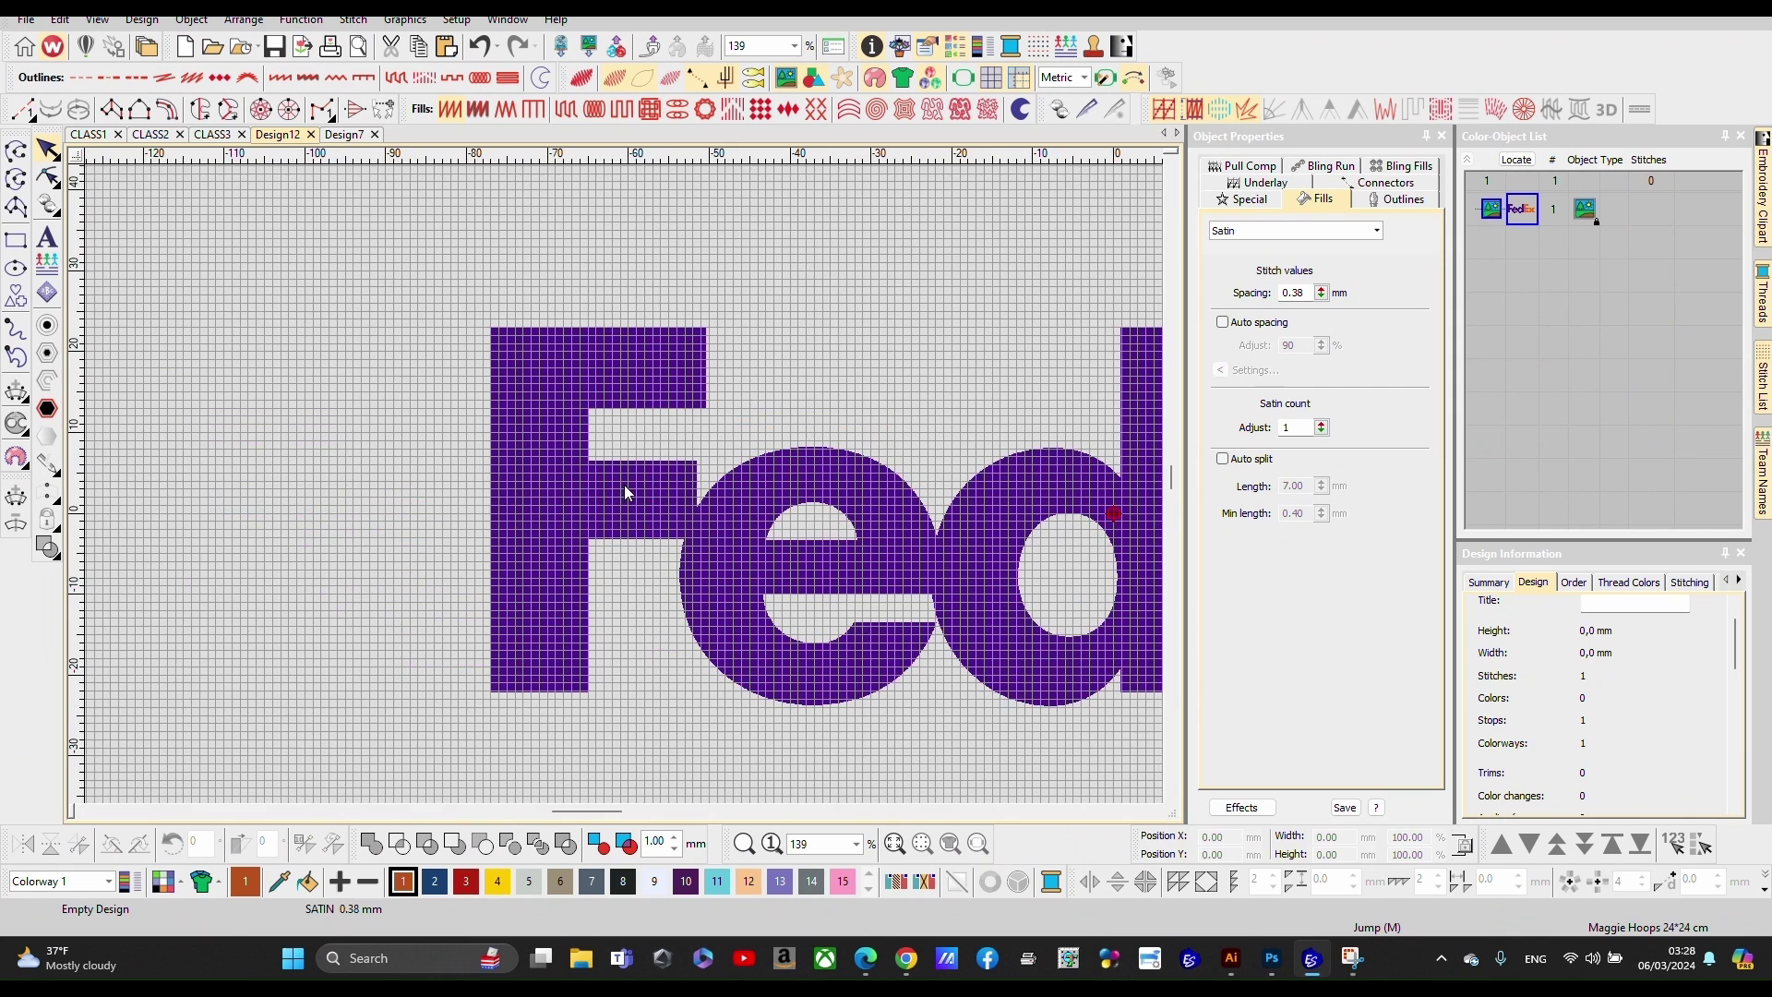
{"action": "scroll", "coordinate": [662, 502], "scroll_direction": "up", "scroll_amount": 1}
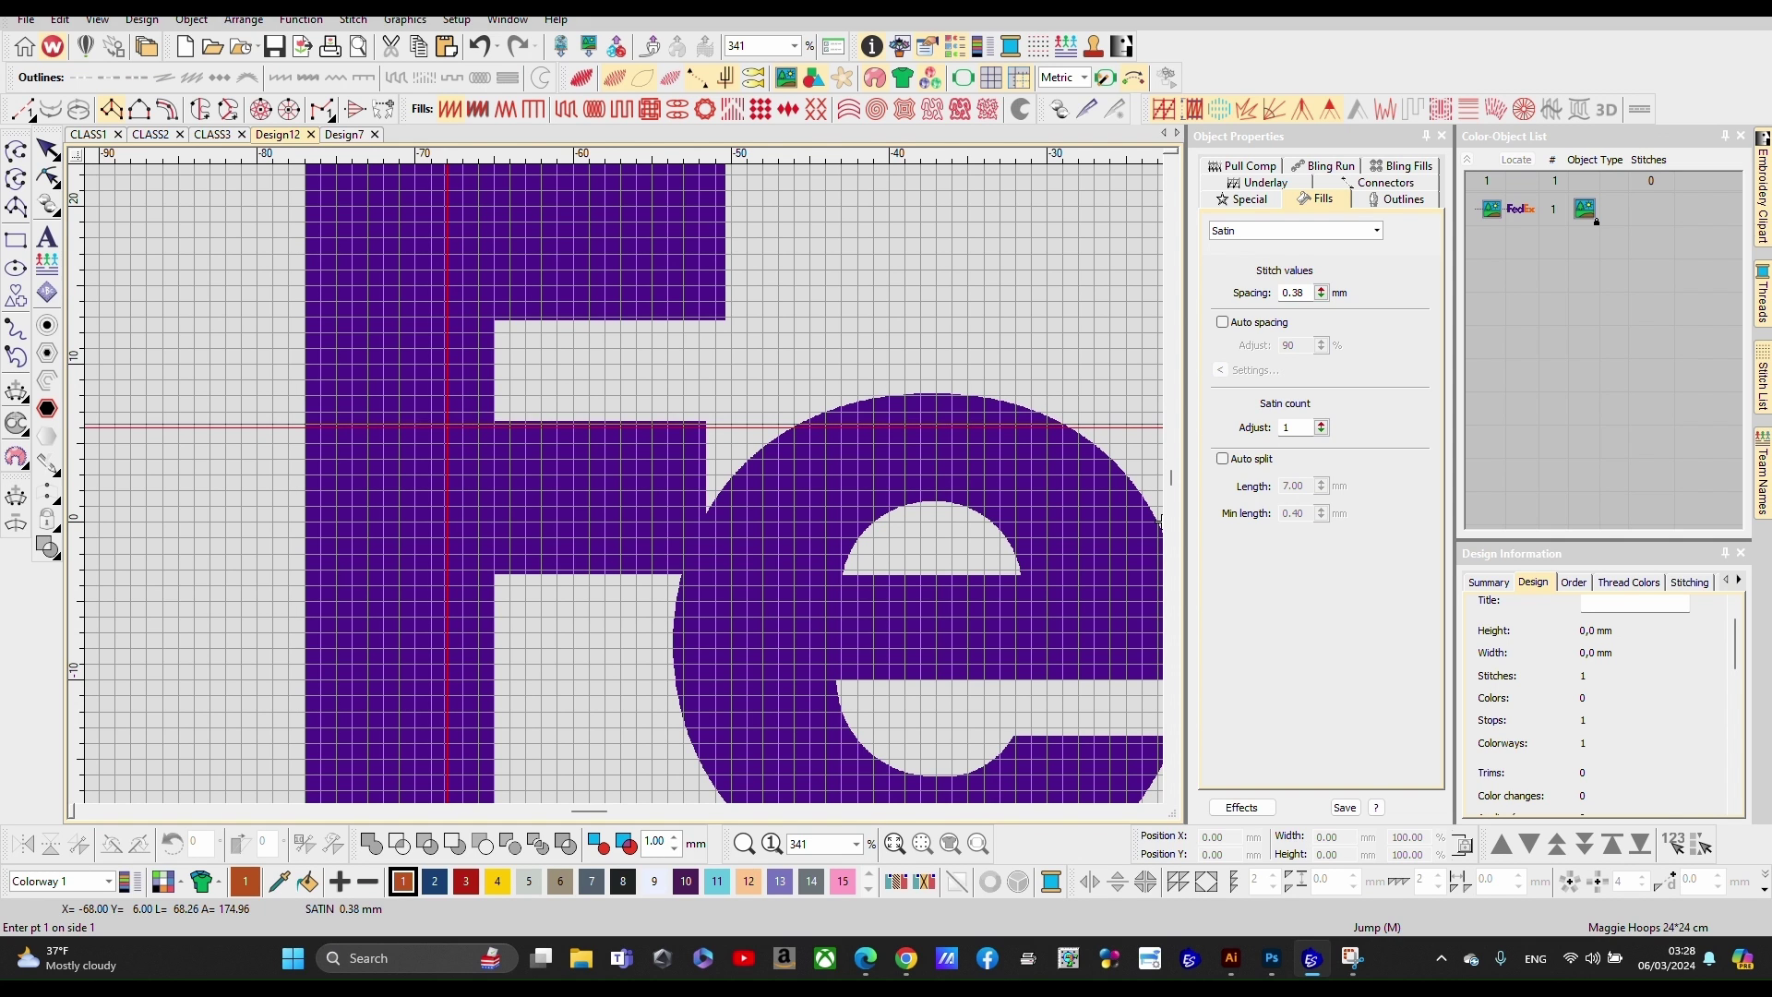
{"action": "left_click", "coordinate": [446, 424]}
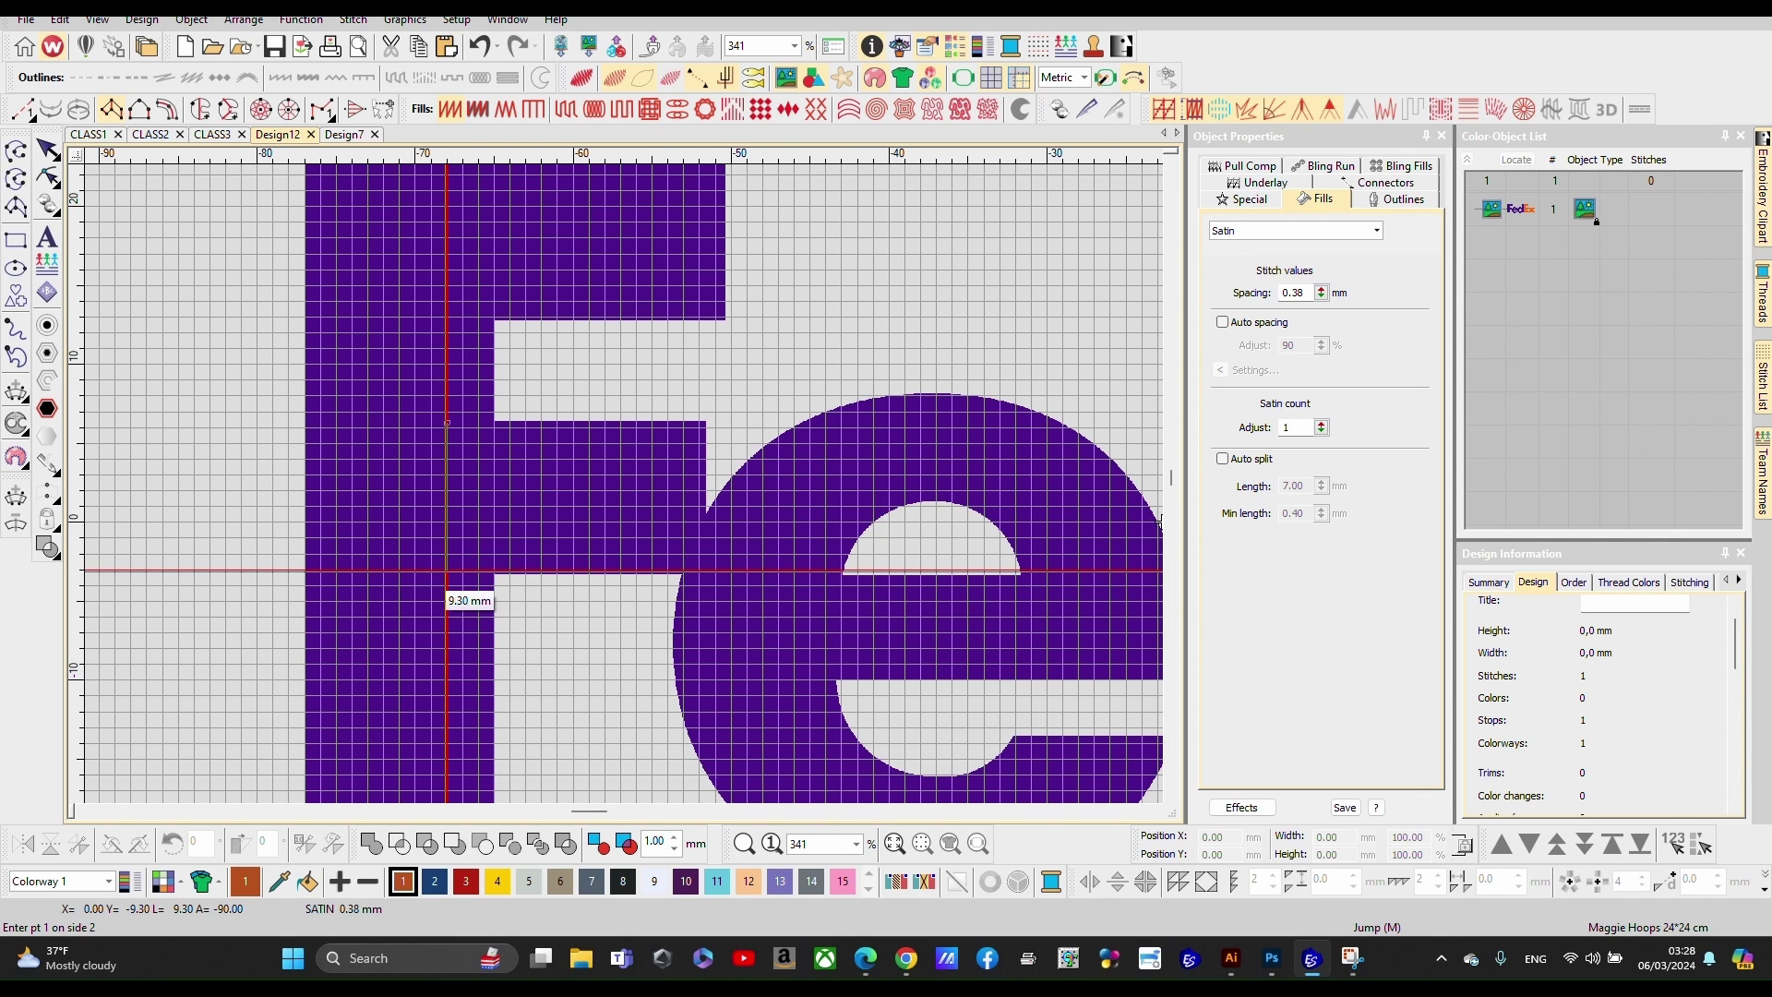
{"action": "left_click", "coordinate": [447, 571]}
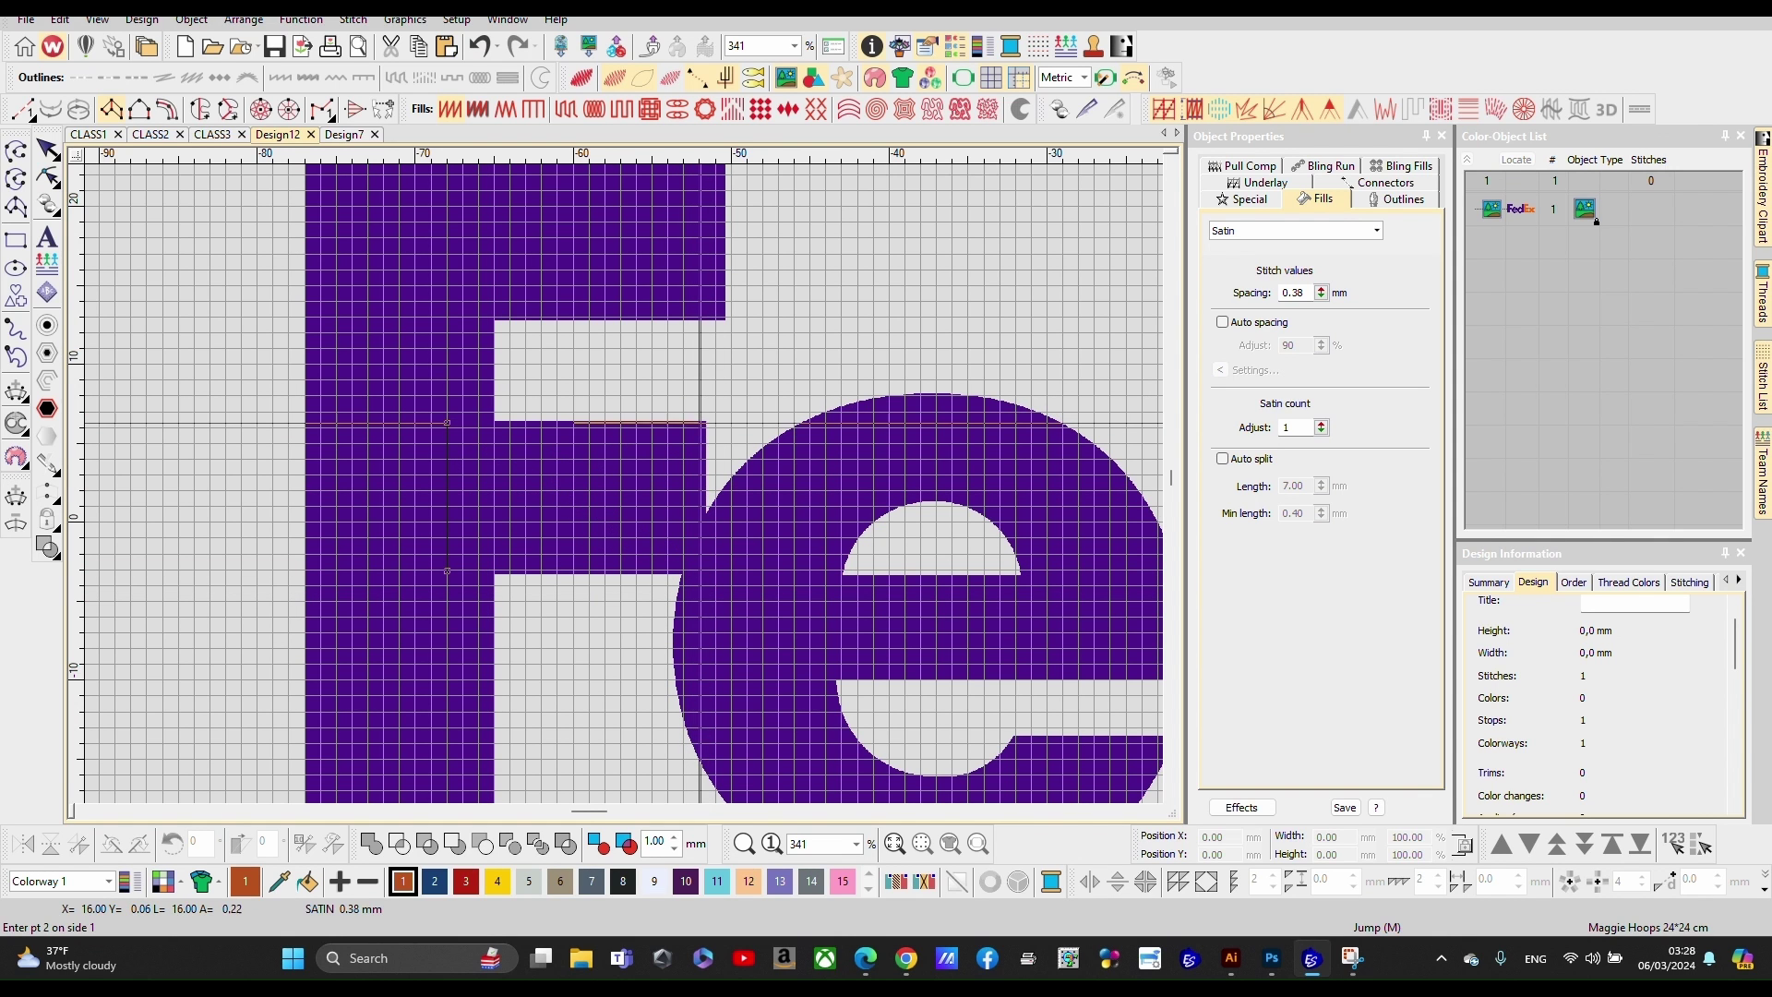
{"action": "left_click", "coordinate": [704, 422]}
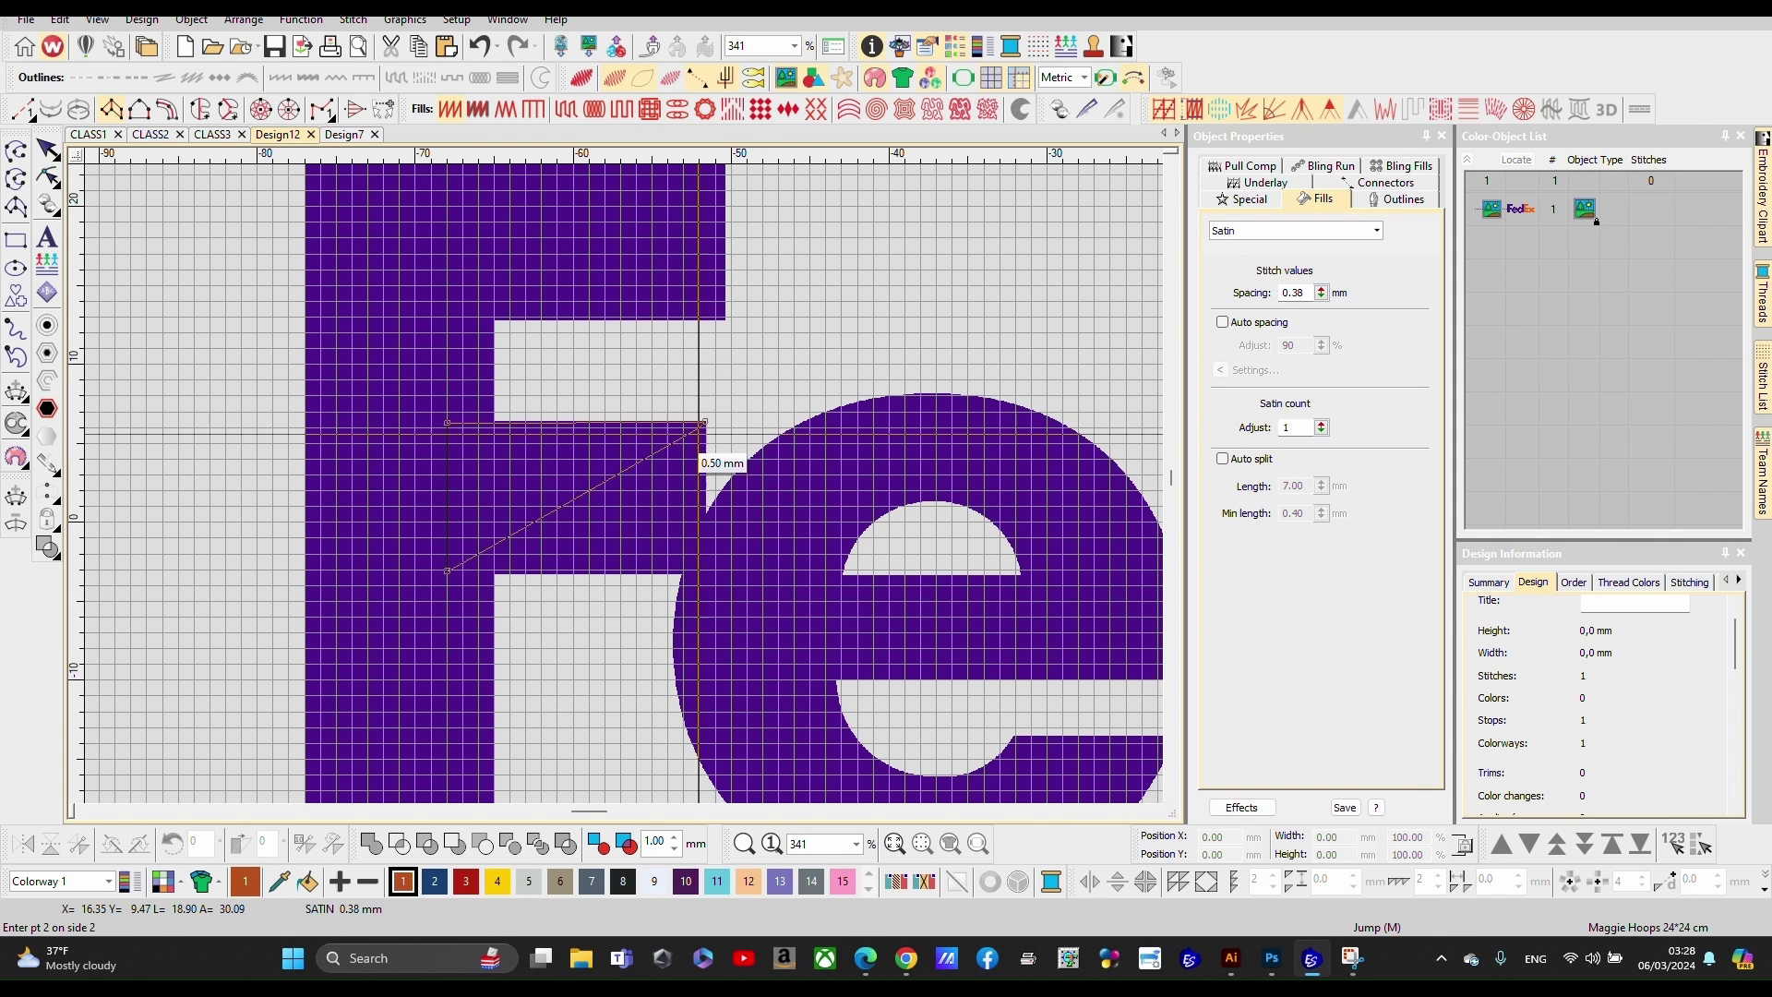
{"action": "left_click", "coordinate": [699, 570]}
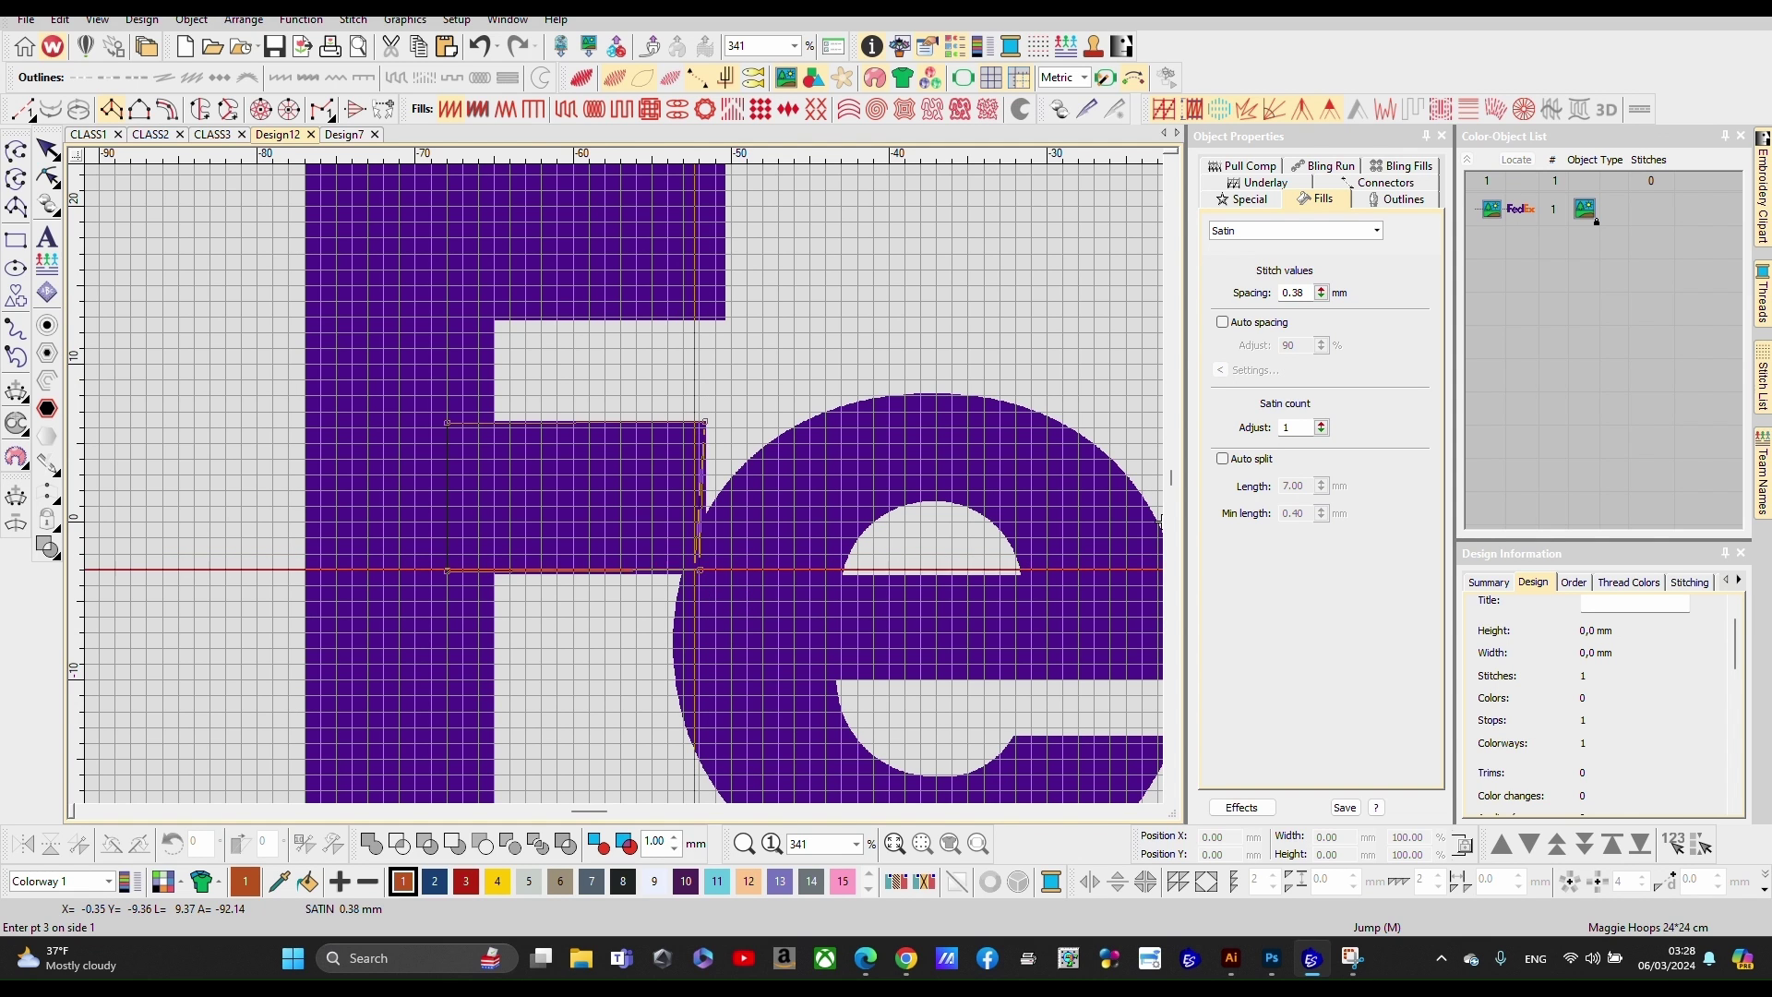
{"action": "key", "text": "Return"}
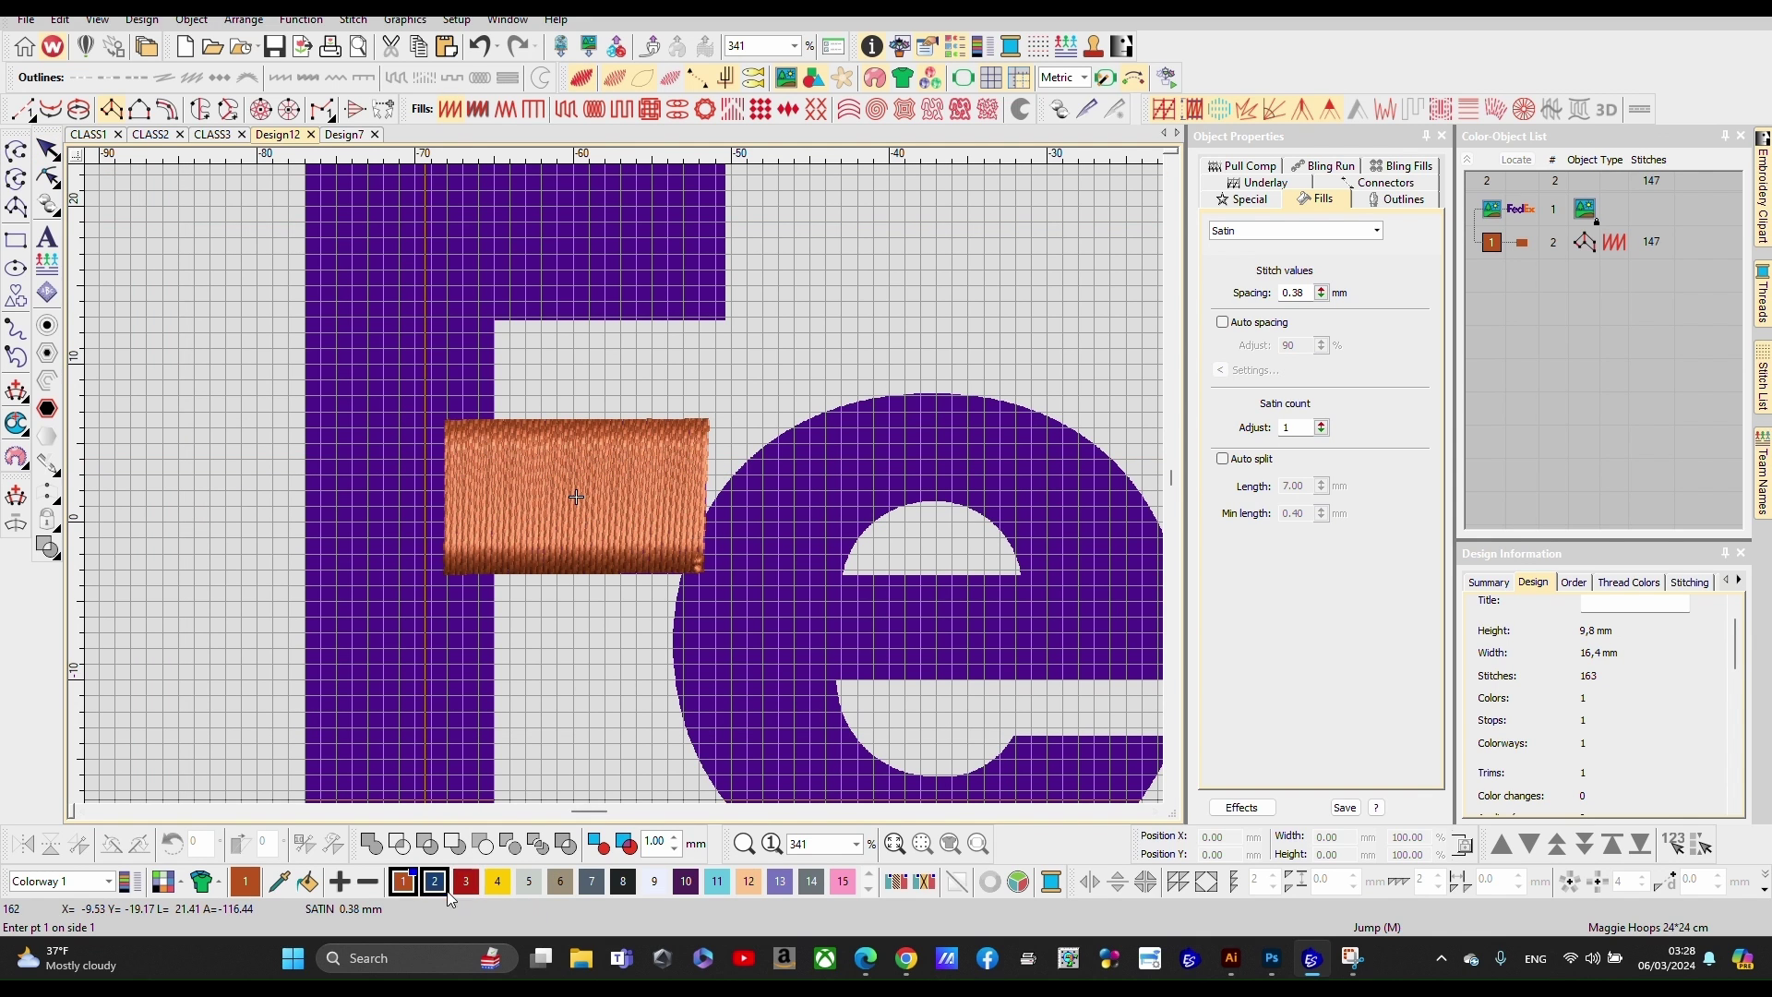
{"action": "left_click", "coordinate": [50, 154]}
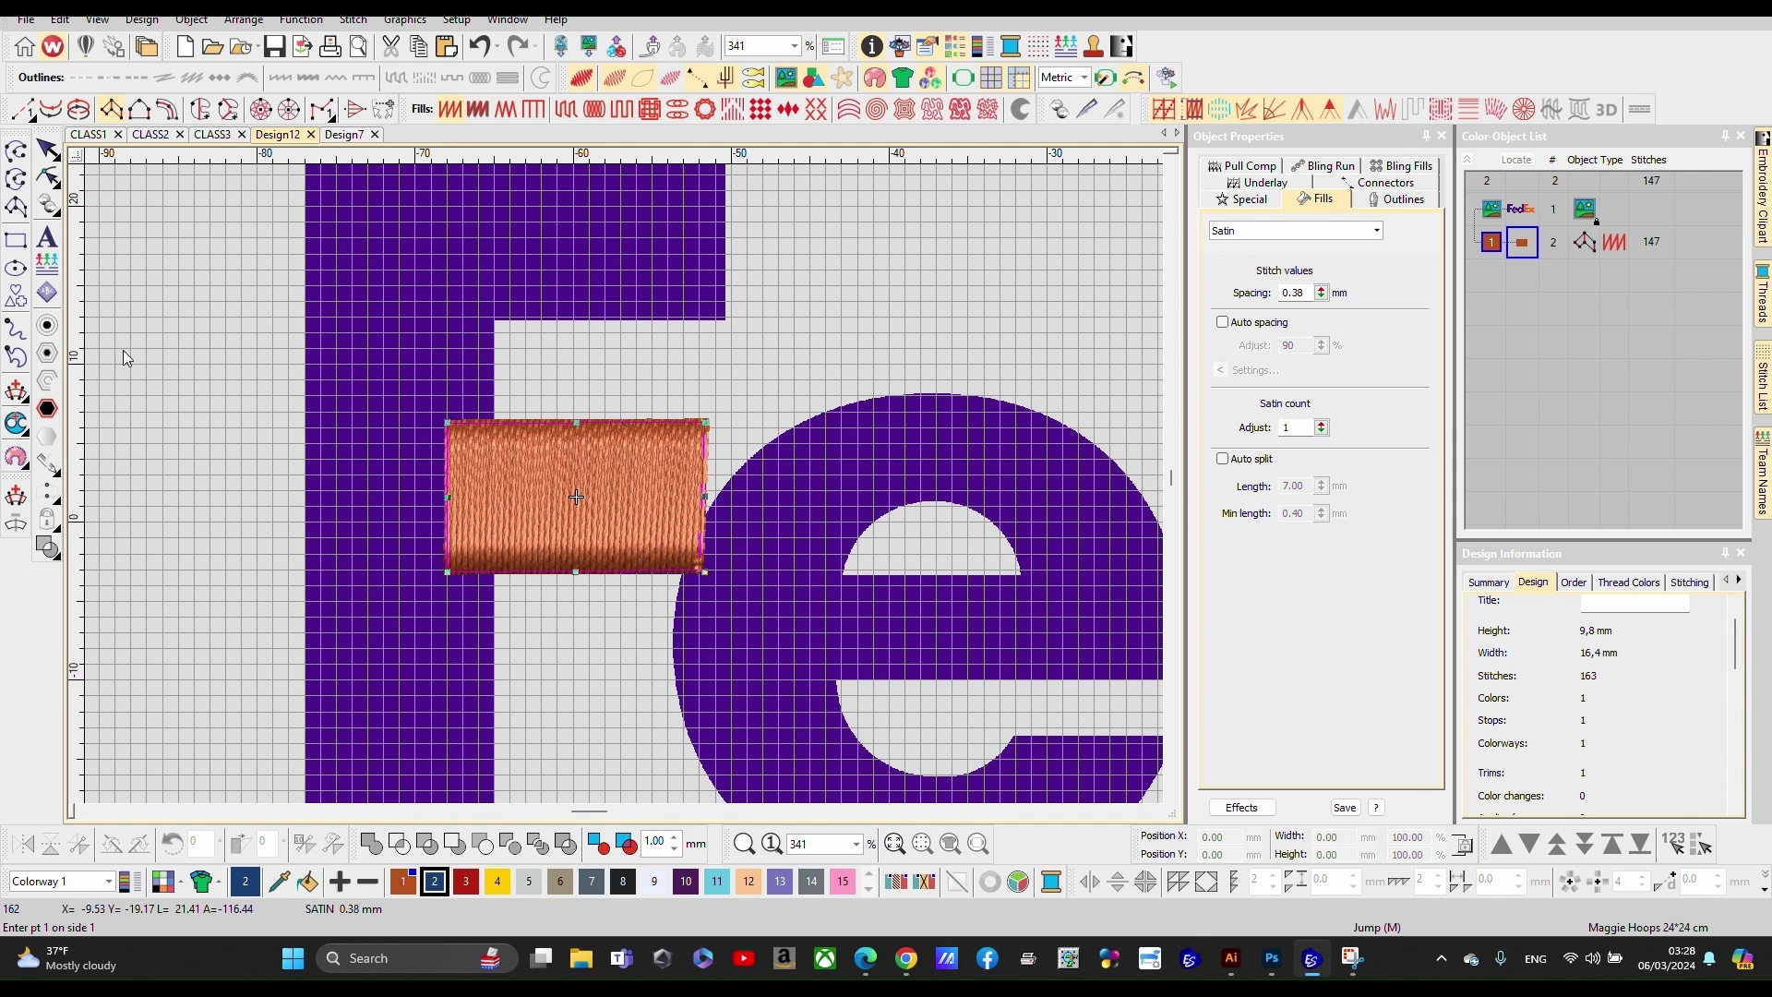
{"action": "left_click", "coordinate": [433, 887]}
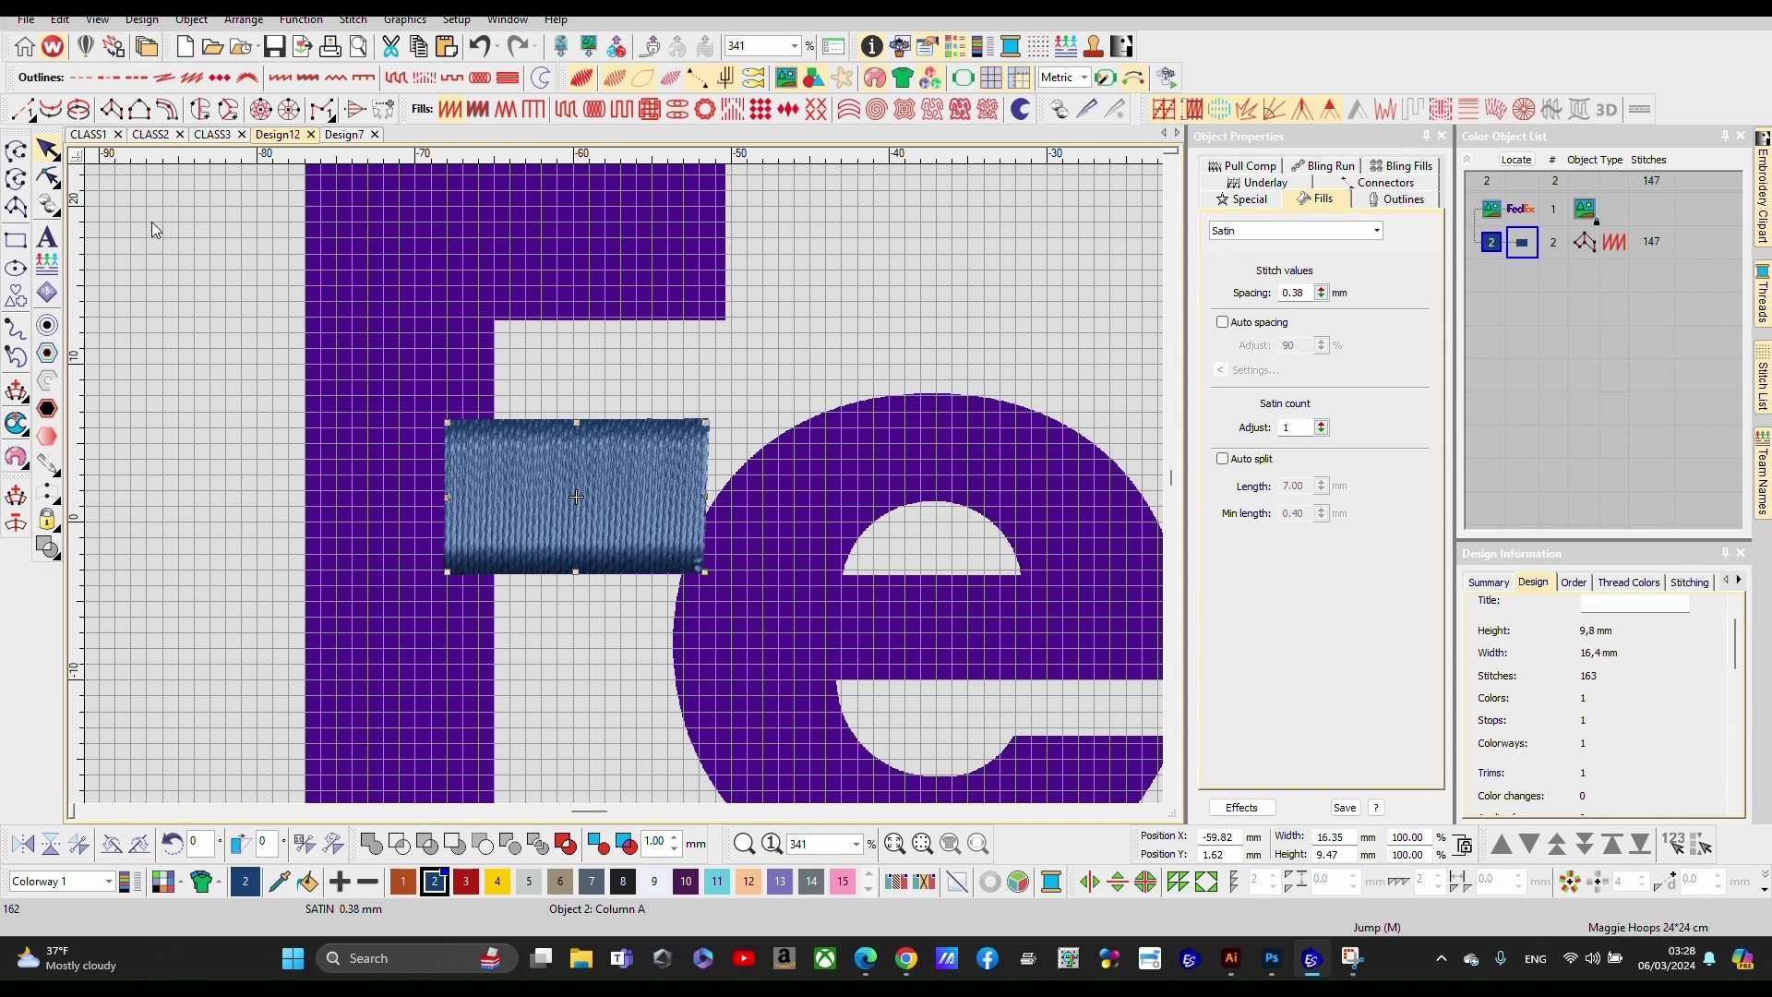
Step: Begin a Column A satin object along the F's top arm, from its free end to just before the stem, about 13.5 mm long
{"action": "scroll", "coordinate": [629, 478], "scroll_direction": "down", "scroll_amount": 3}
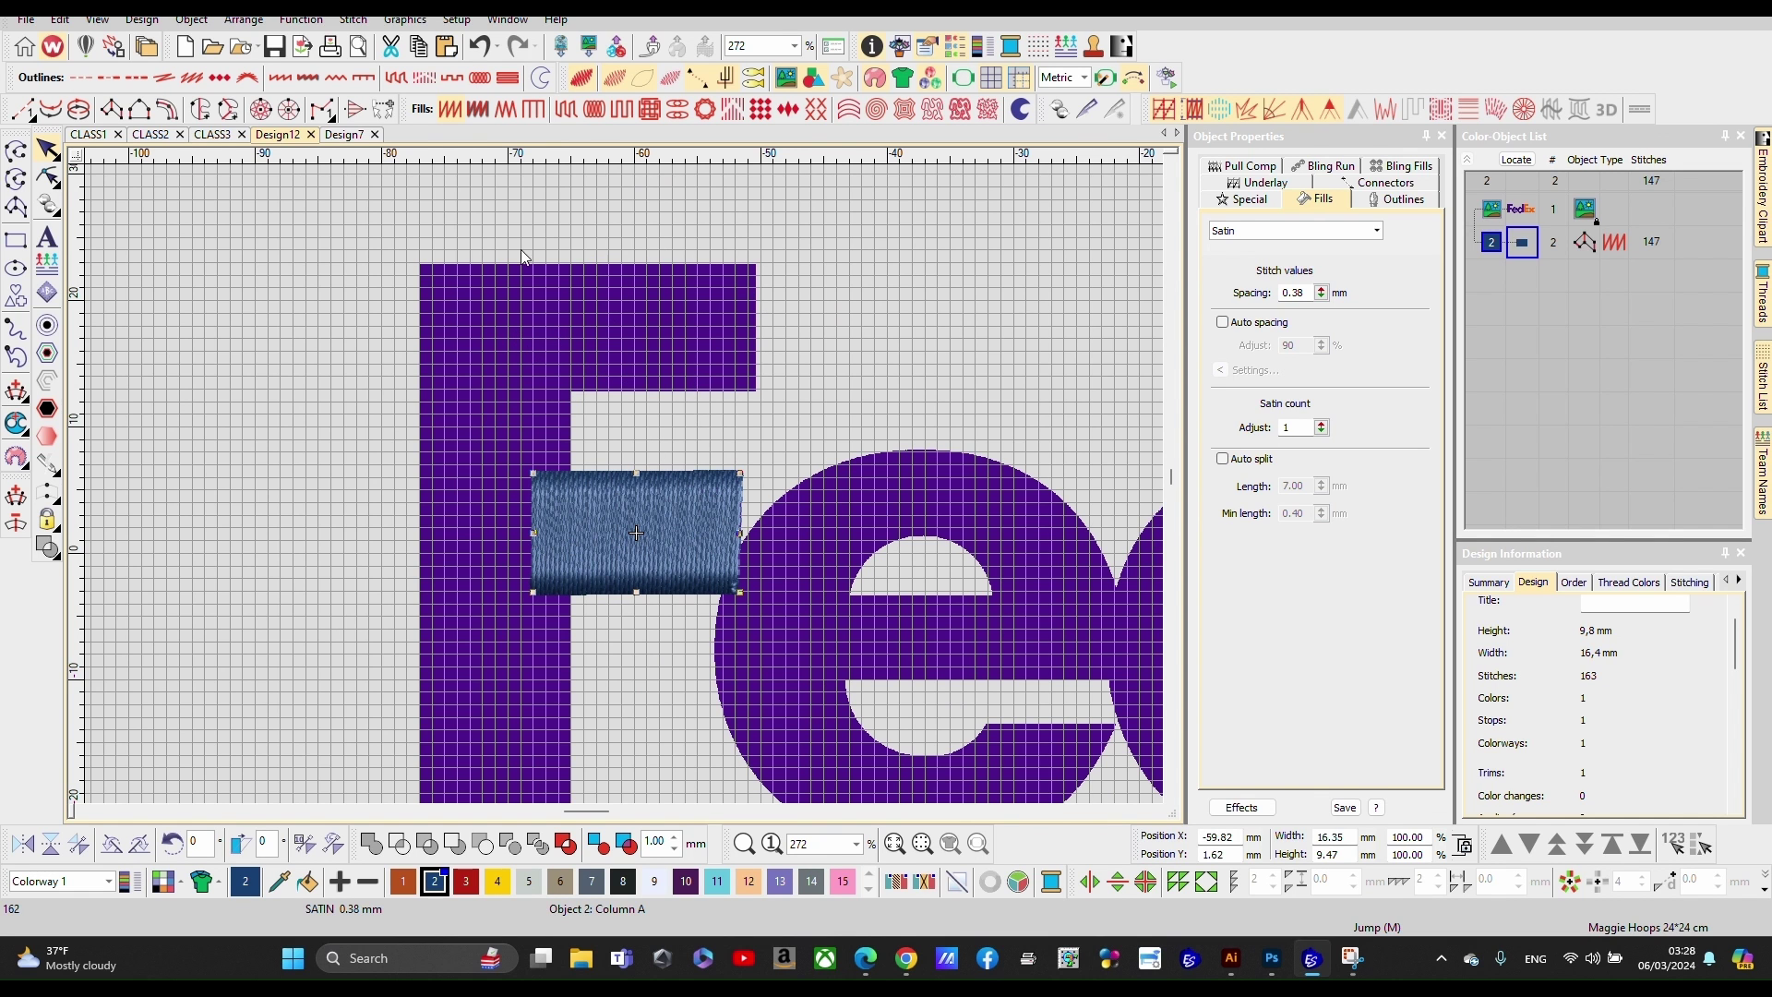
{"action": "scroll", "coordinate": [623, 480], "scroll_direction": "down", "scroll_amount": 2}
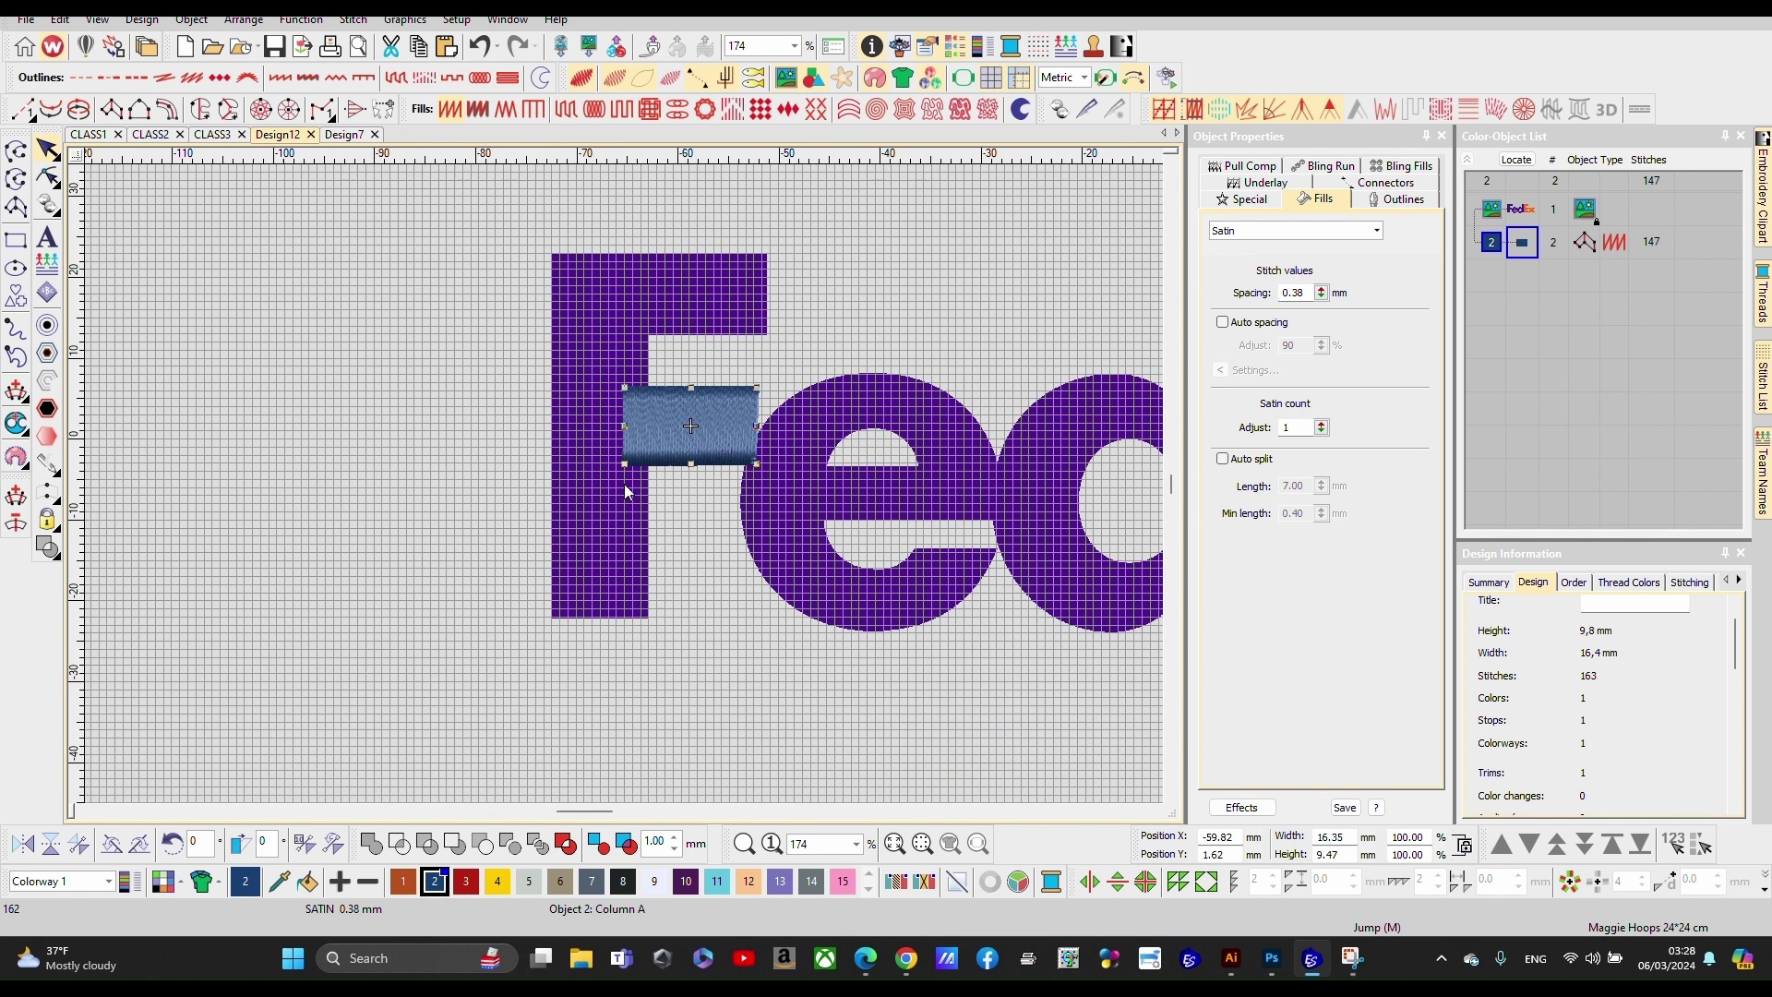
{"action": "scroll", "coordinate": [624, 484], "scroll_direction": "up", "scroll_amount": 2}
{"action": "scroll", "coordinate": [622, 465], "scroll_direction": "down", "scroll_amount": 3}
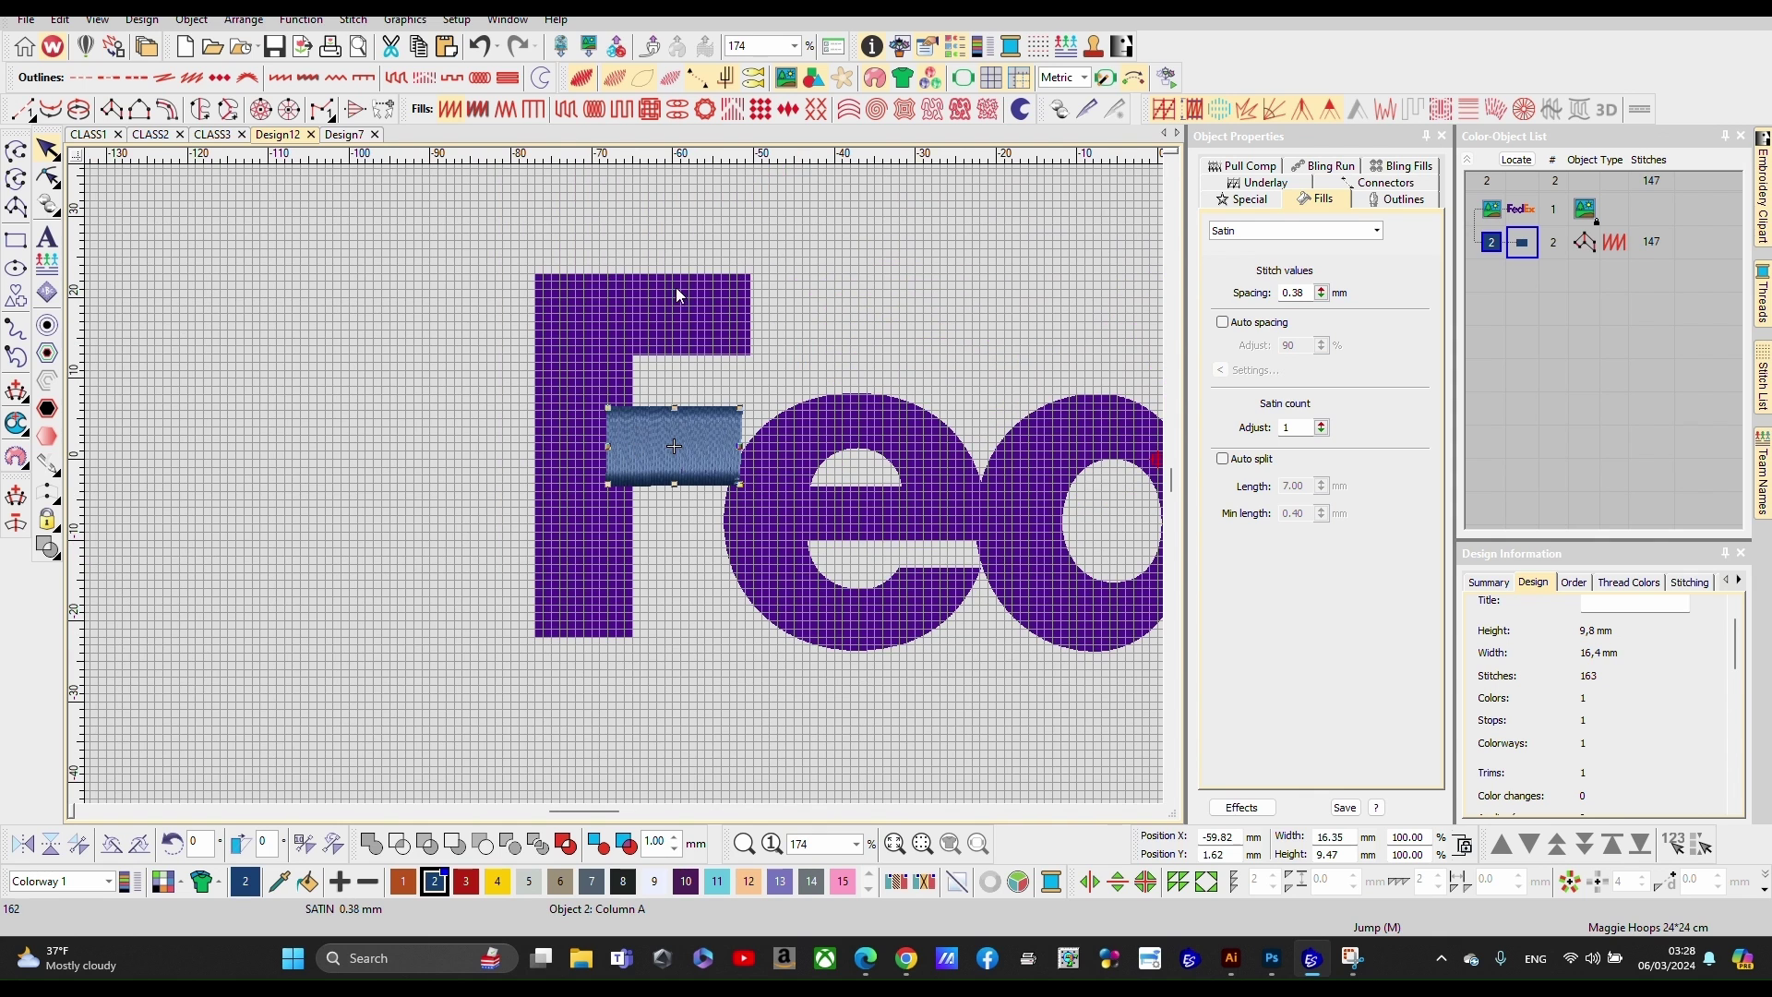
{"action": "left_click", "coordinate": [116, 110]}
{"action": "scroll", "coordinate": [674, 446], "scroll_direction": "up", "scroll_amount": 3}
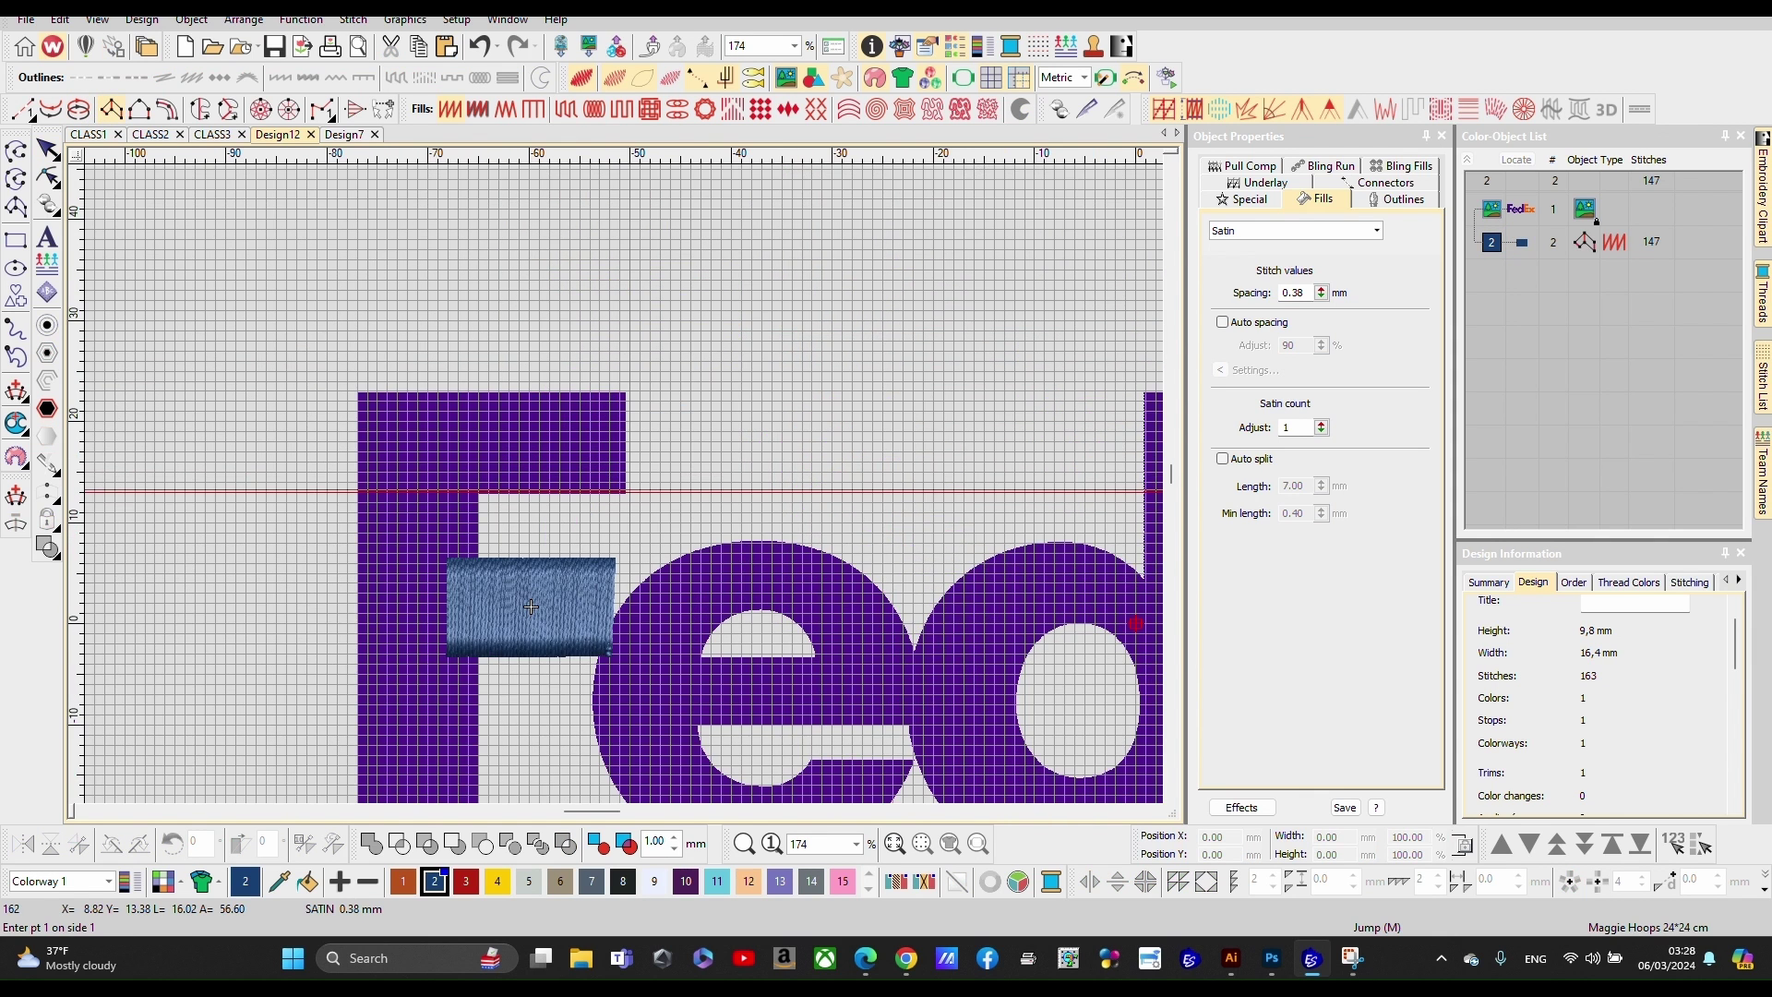
{"action": "scroll", "coordinate": [393, 755], "scroll_direction": "up", "scroll_amount": 1}
{"action": "scroll", "coordinate": [625, 481], "scroll_direction": "up", "scroll_amount": 3}
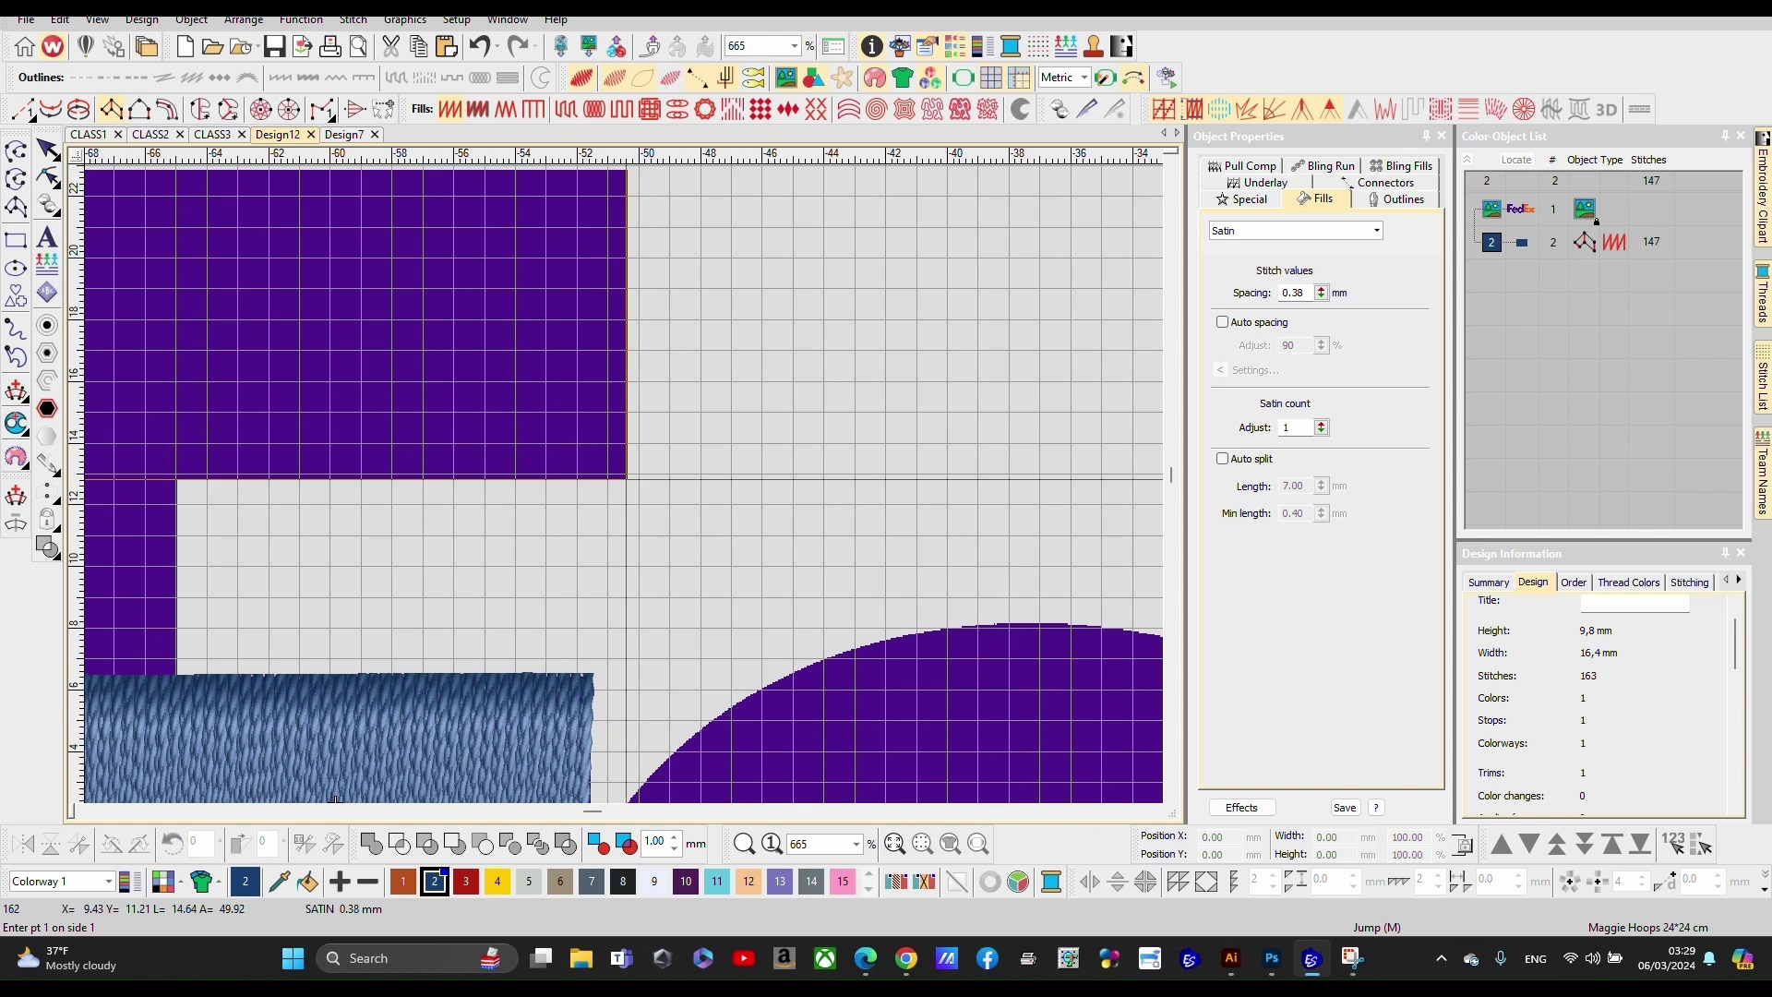
{"action": "left_click", "coordinate": [628, 481]}
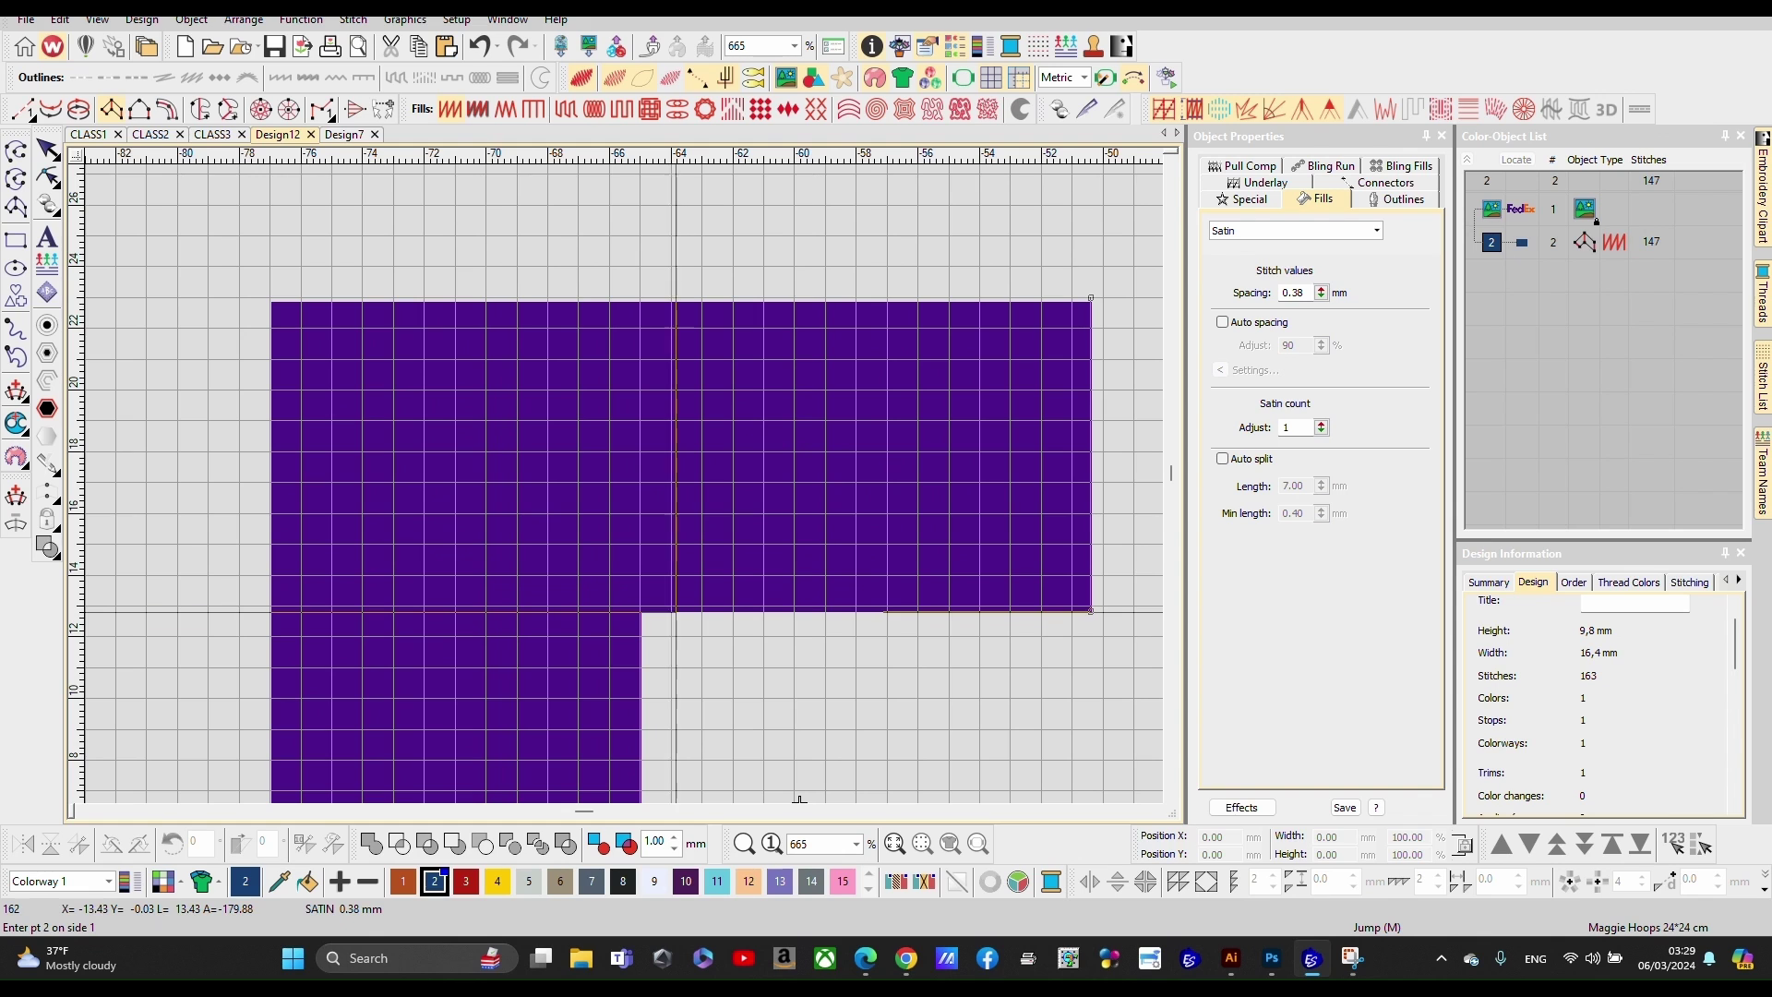
{"action": "left_click", "coordinate": [673, 611]}
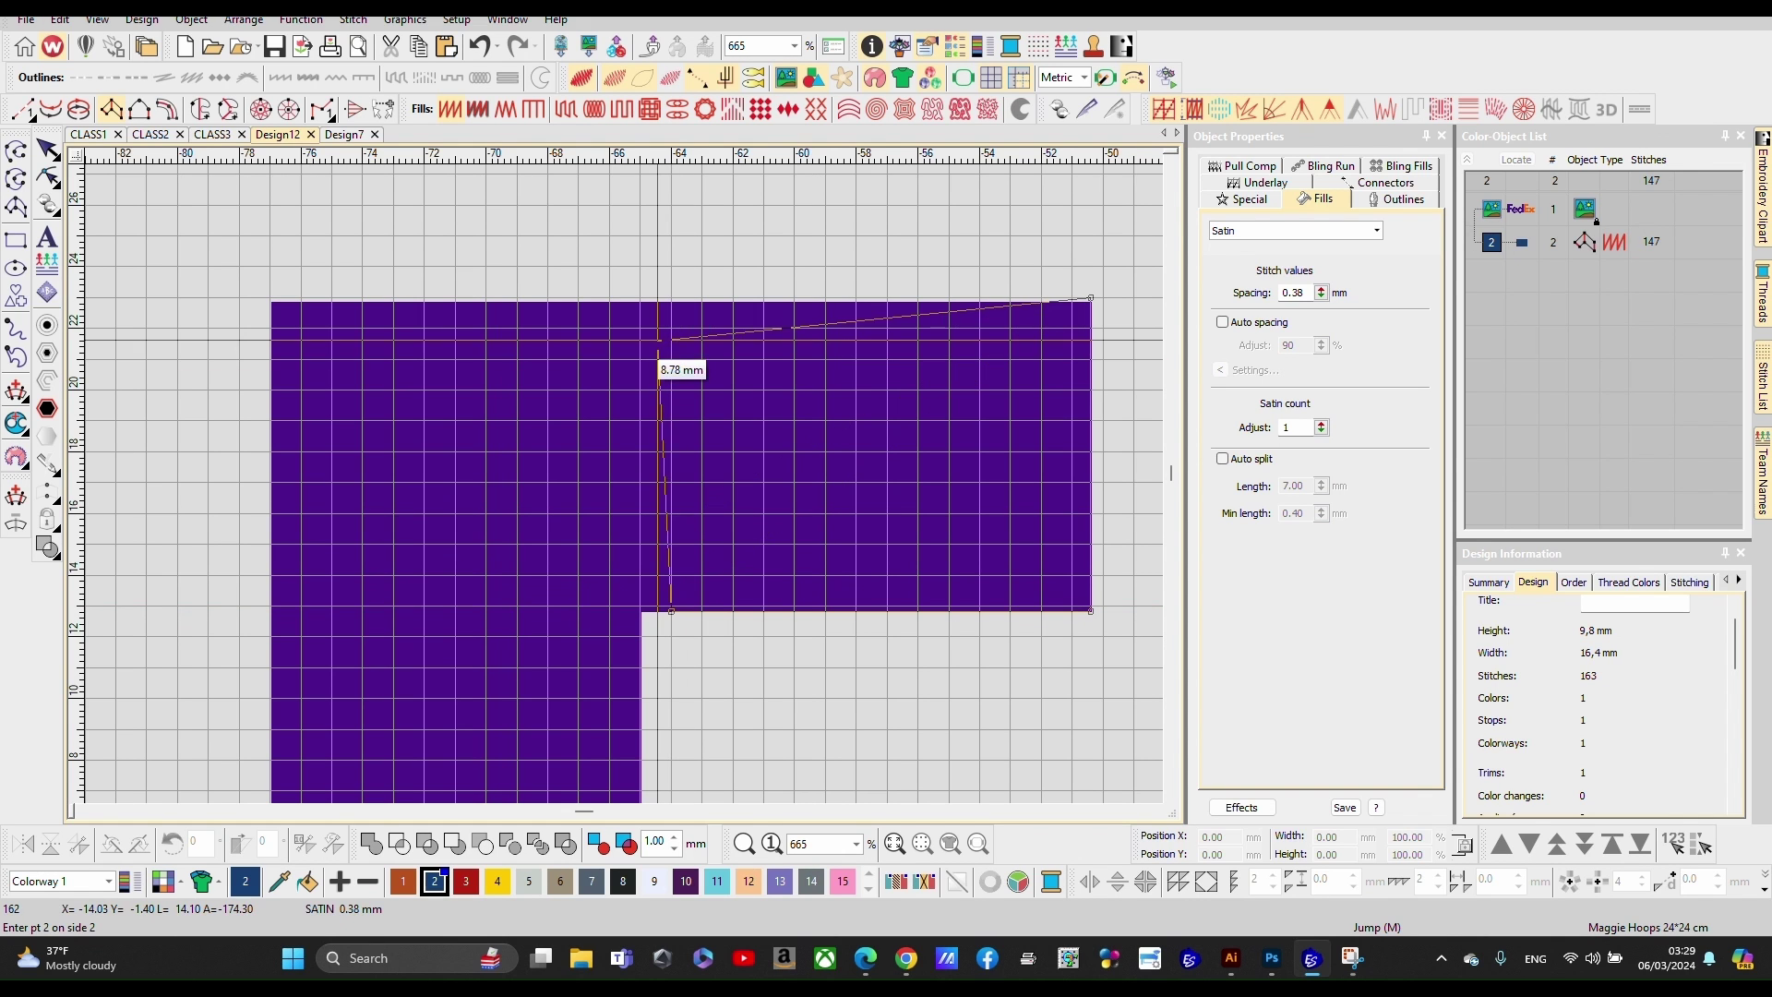
{"action": "left_click", "coordinate": [671, 298]}
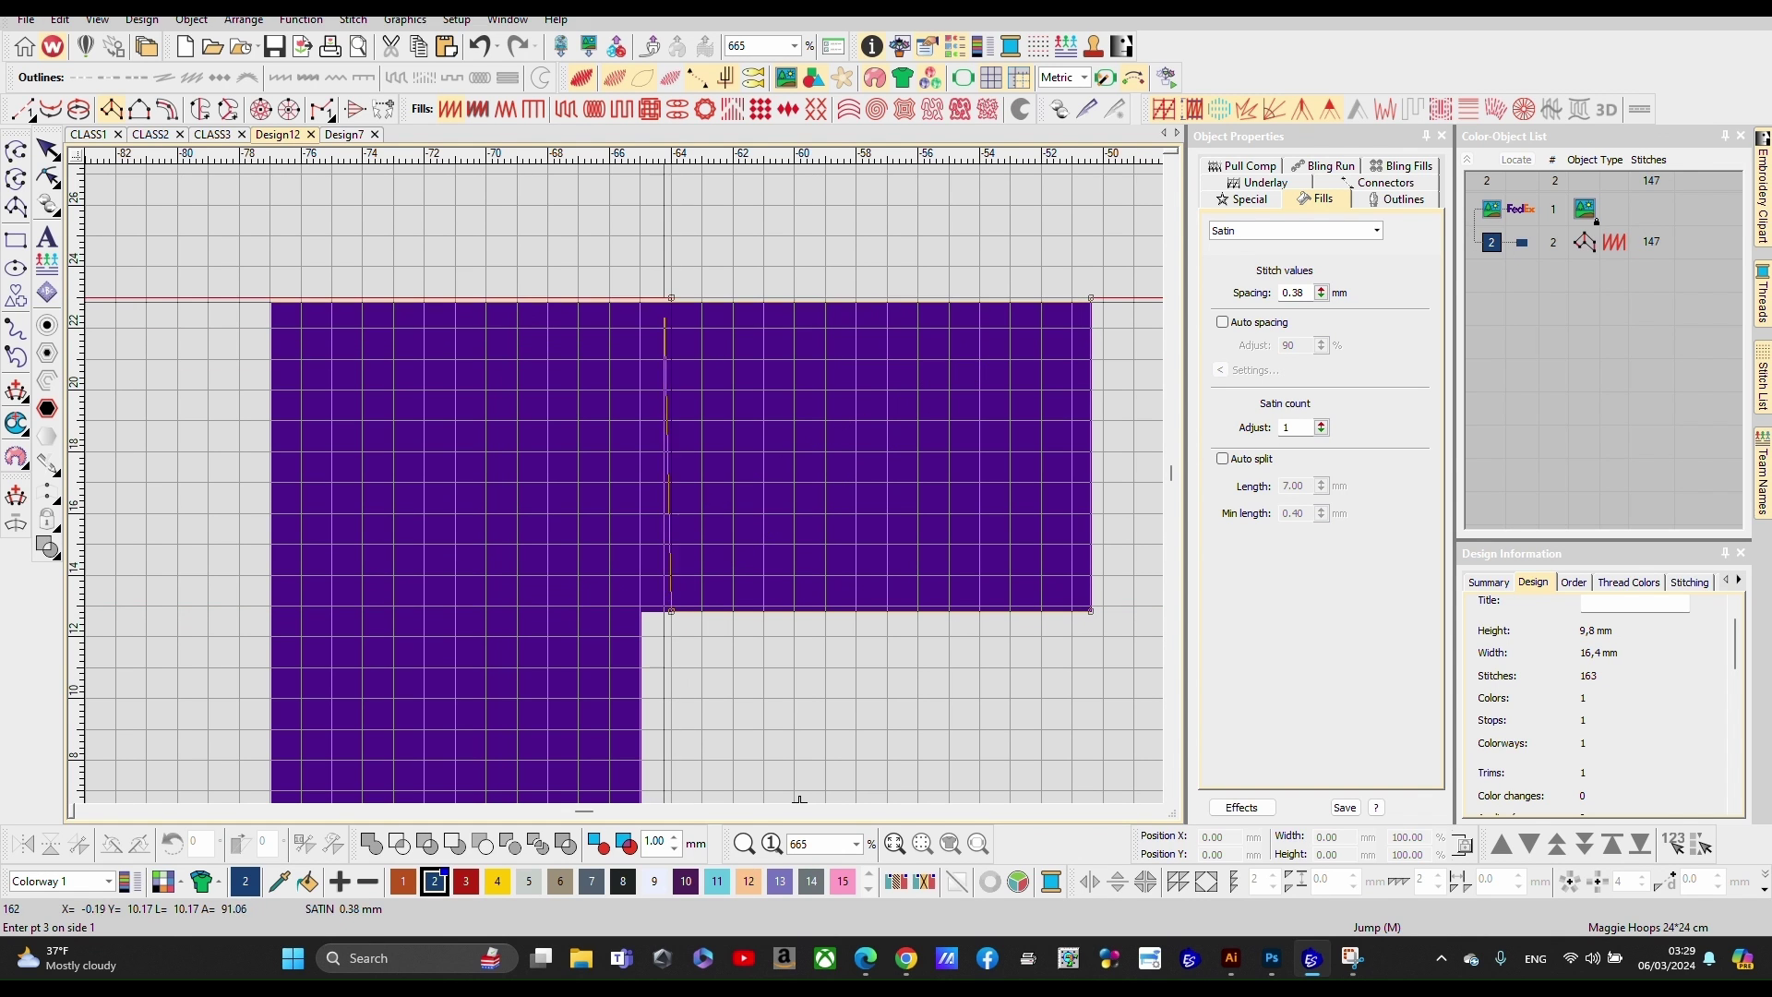
{"action": "left_click", "coordinate": [672, 611]}
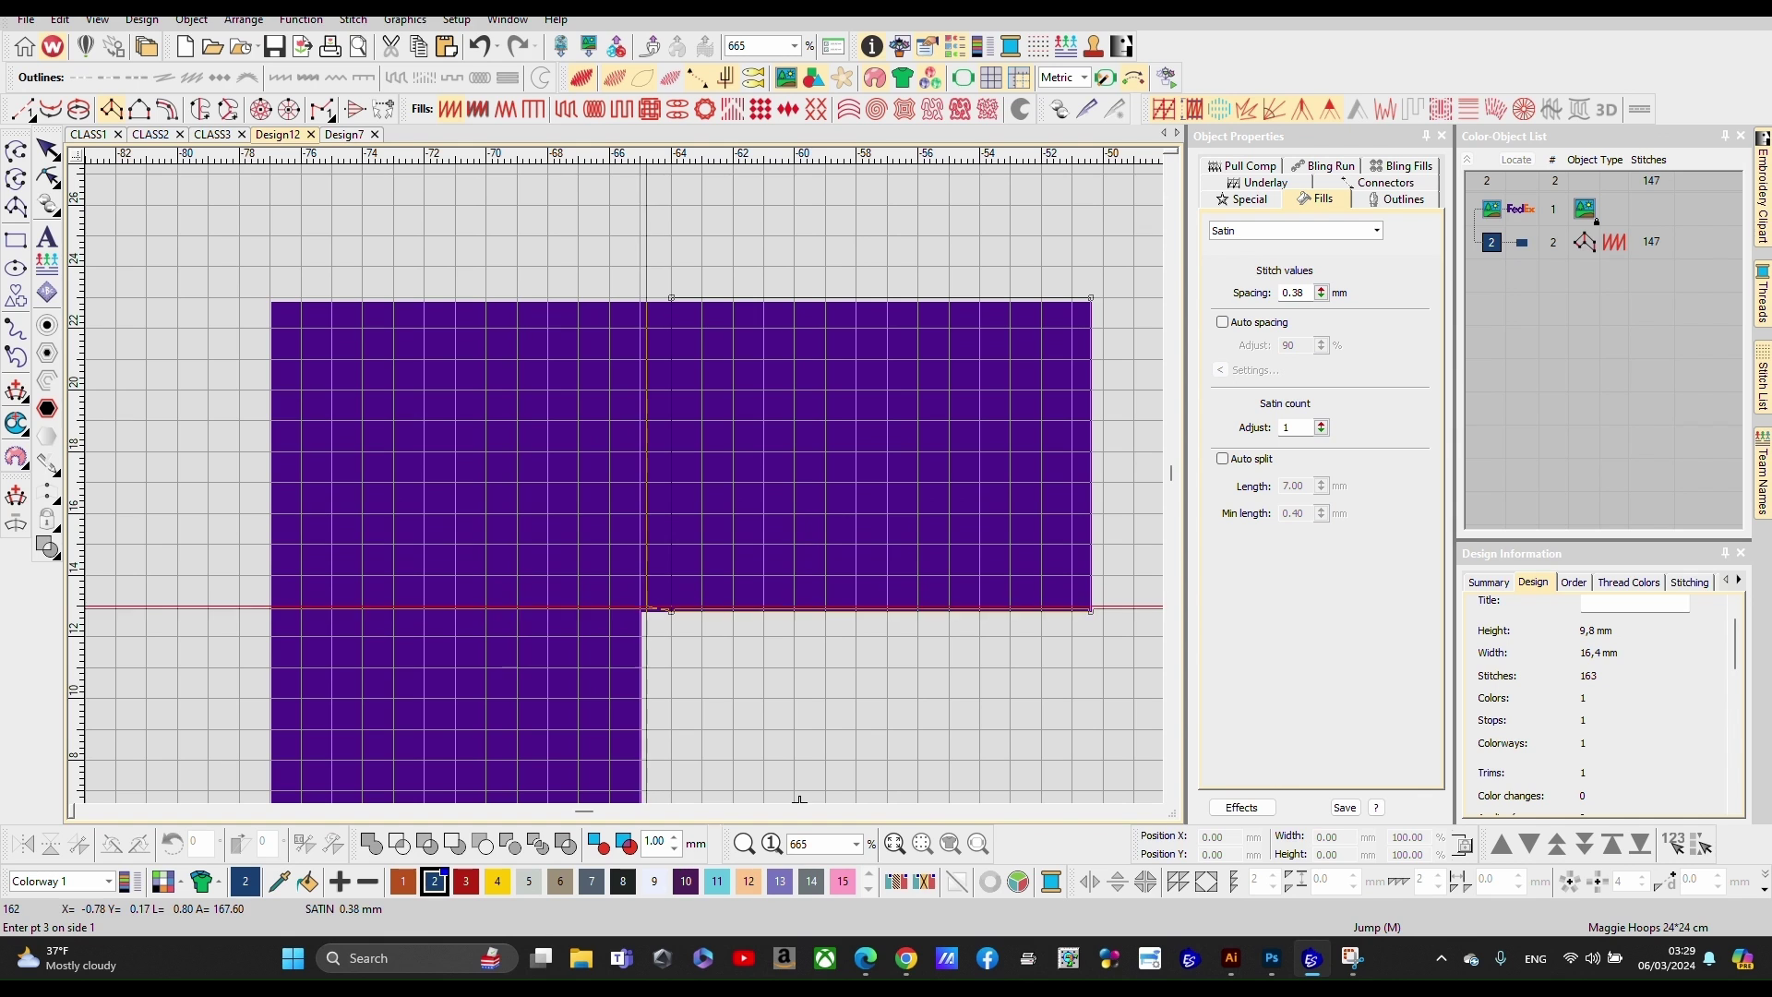
Step: Turn the satin column around the F's corner with a diagonal inner-to-outer point pair and a horizontal pair about 12 mm wide just below
{"action": "left_click", "coordinate": [640, 611]}
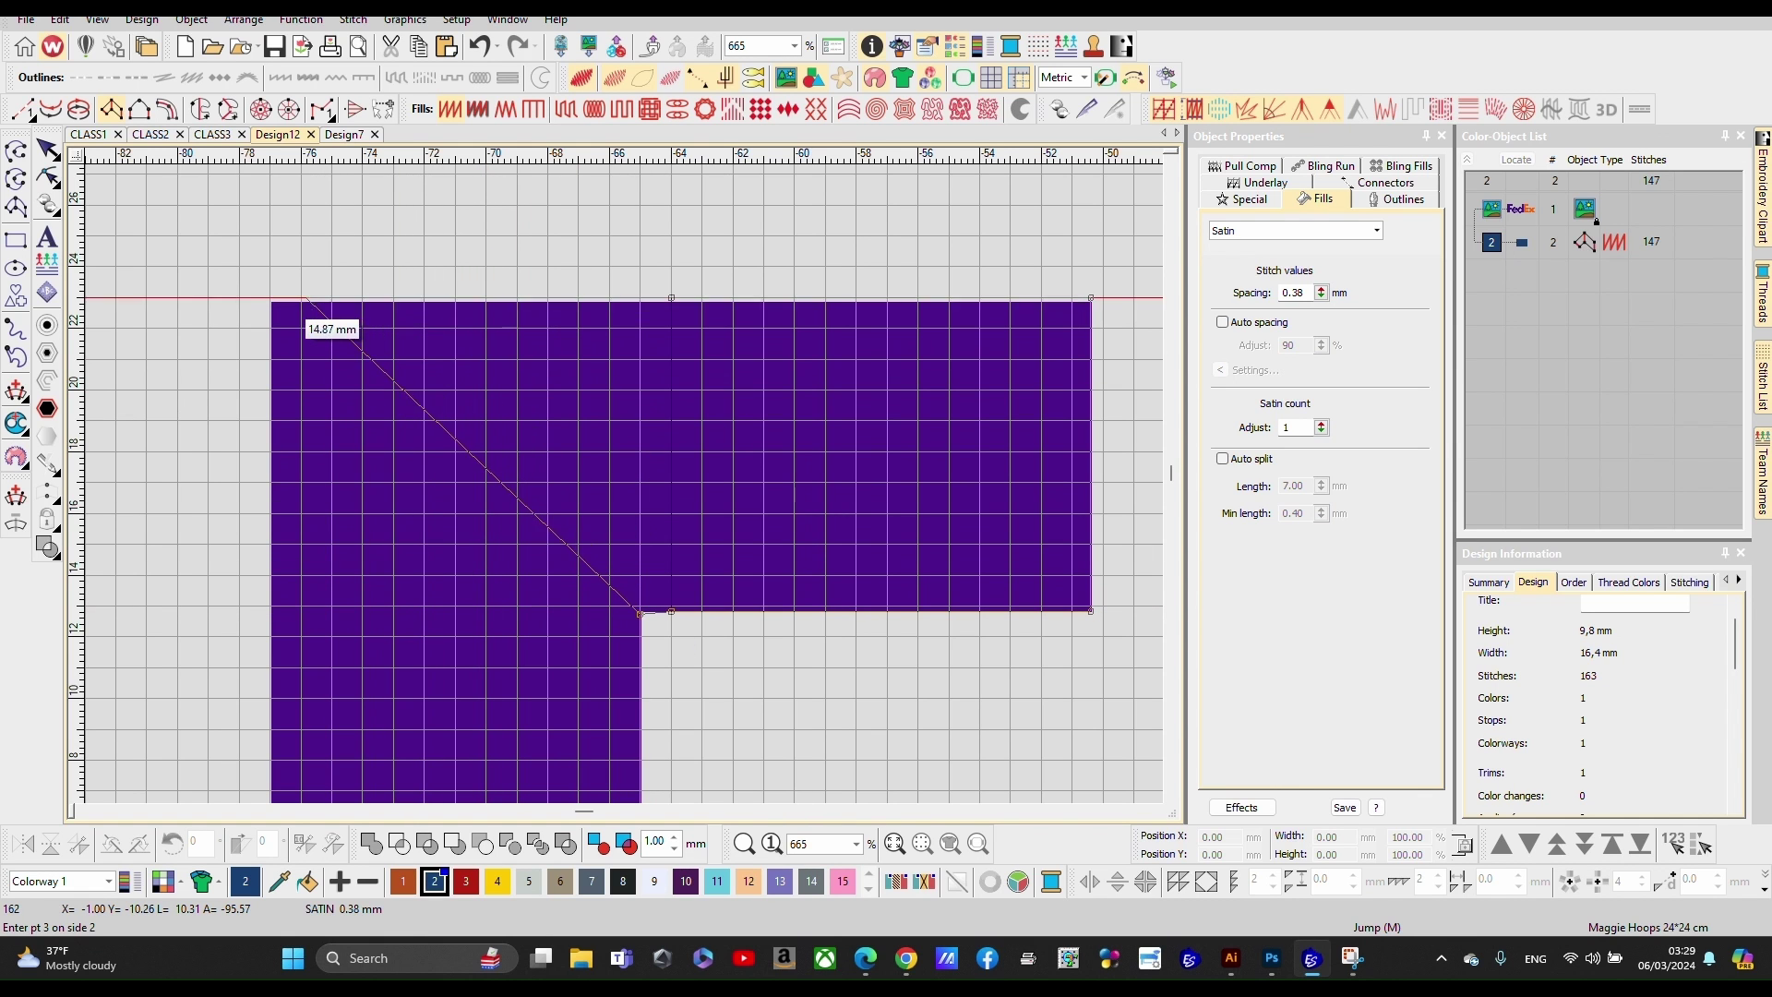
{"action": "left_click", "coordinate": [269, 304]}
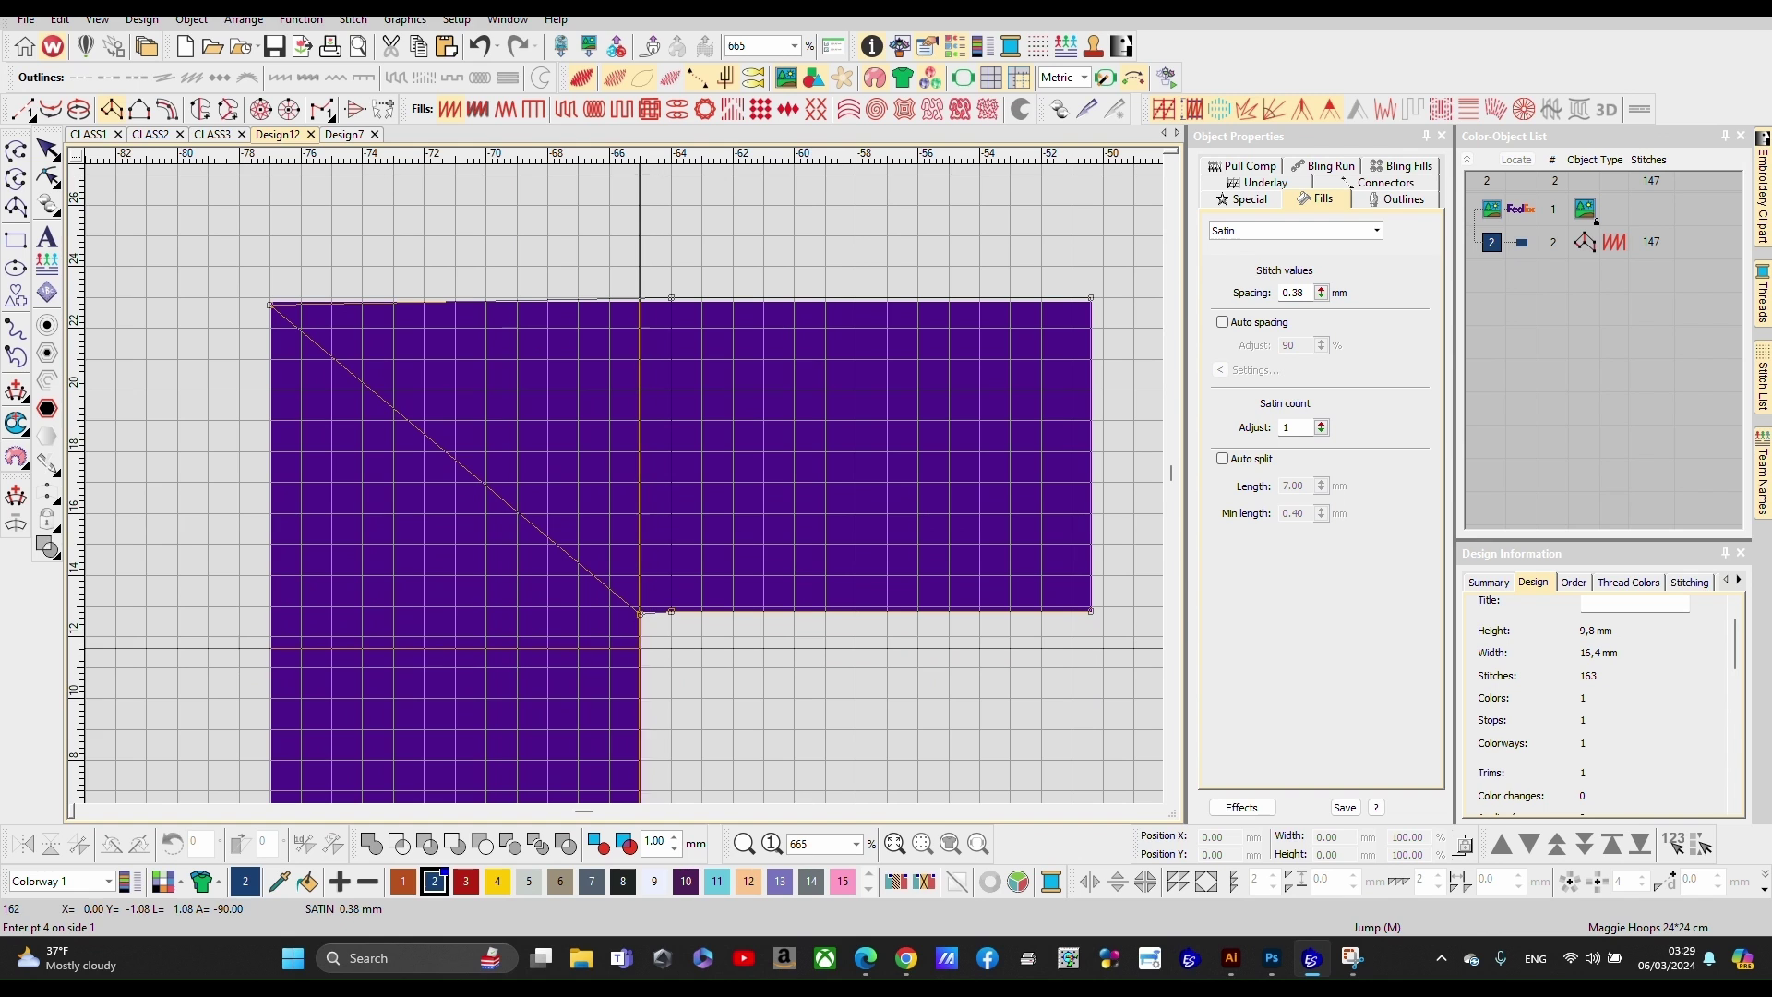
{"action": "left_click", "coordinate": [640, 636]}
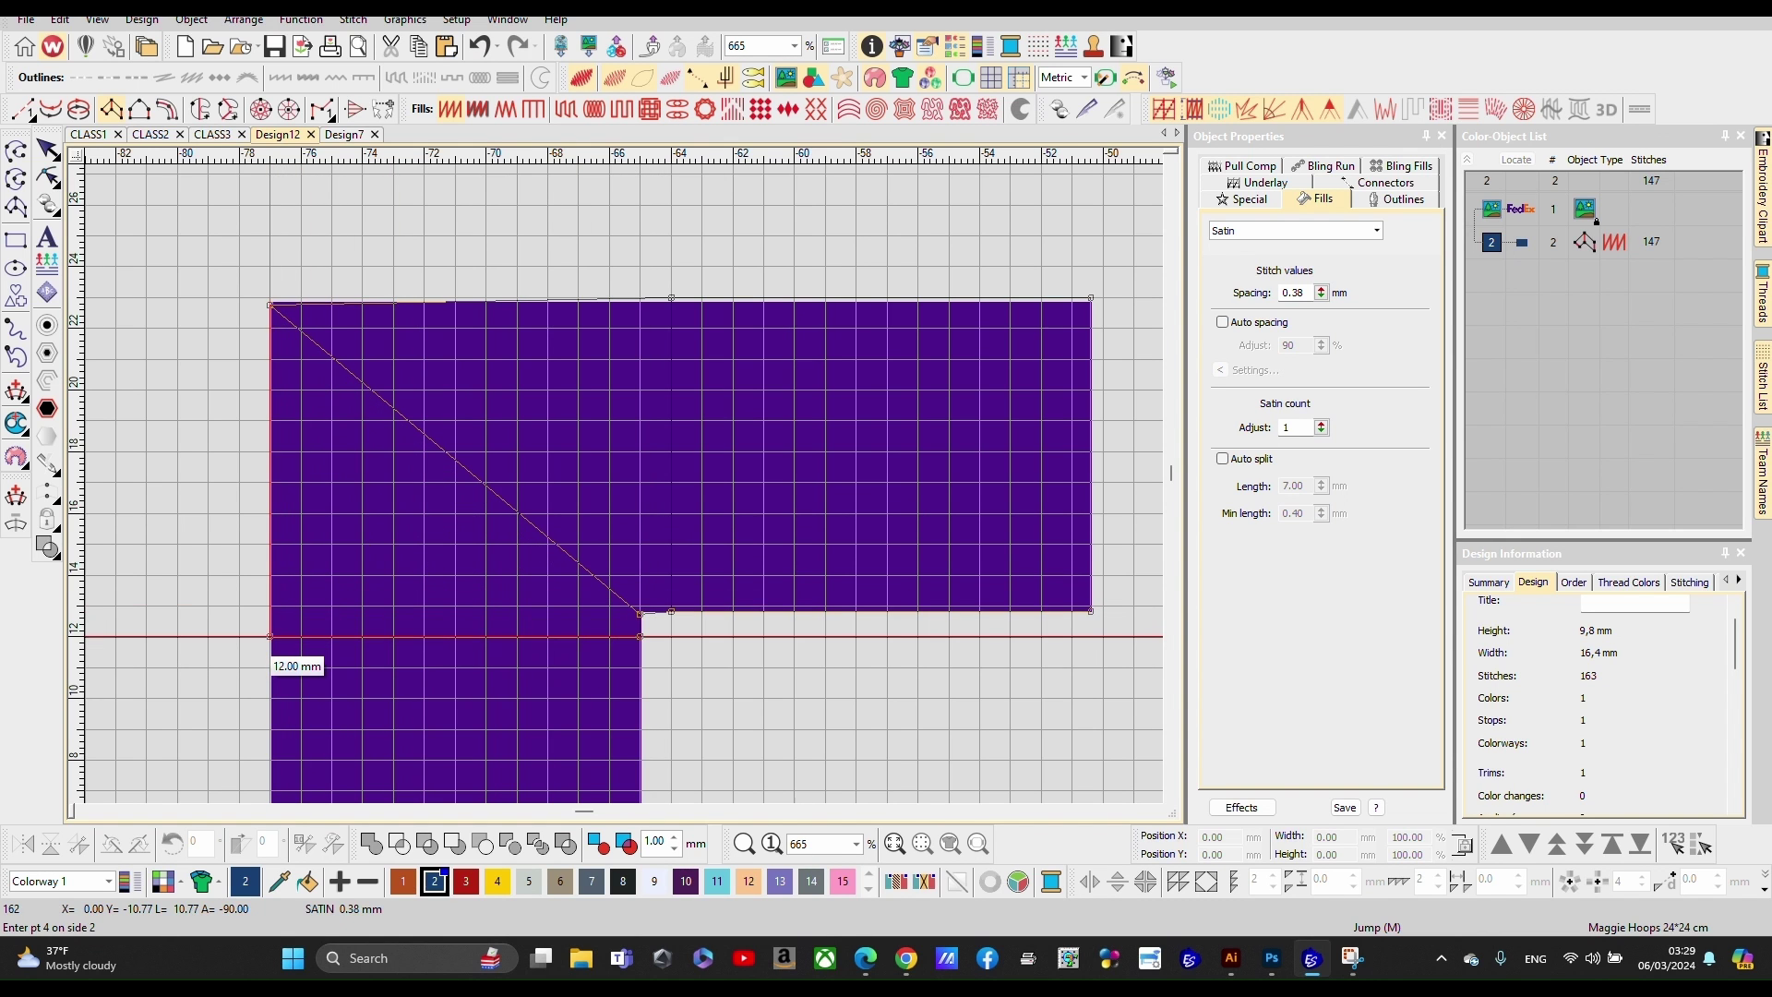
{"action": "left_click", "coordinate": [269, 635]}
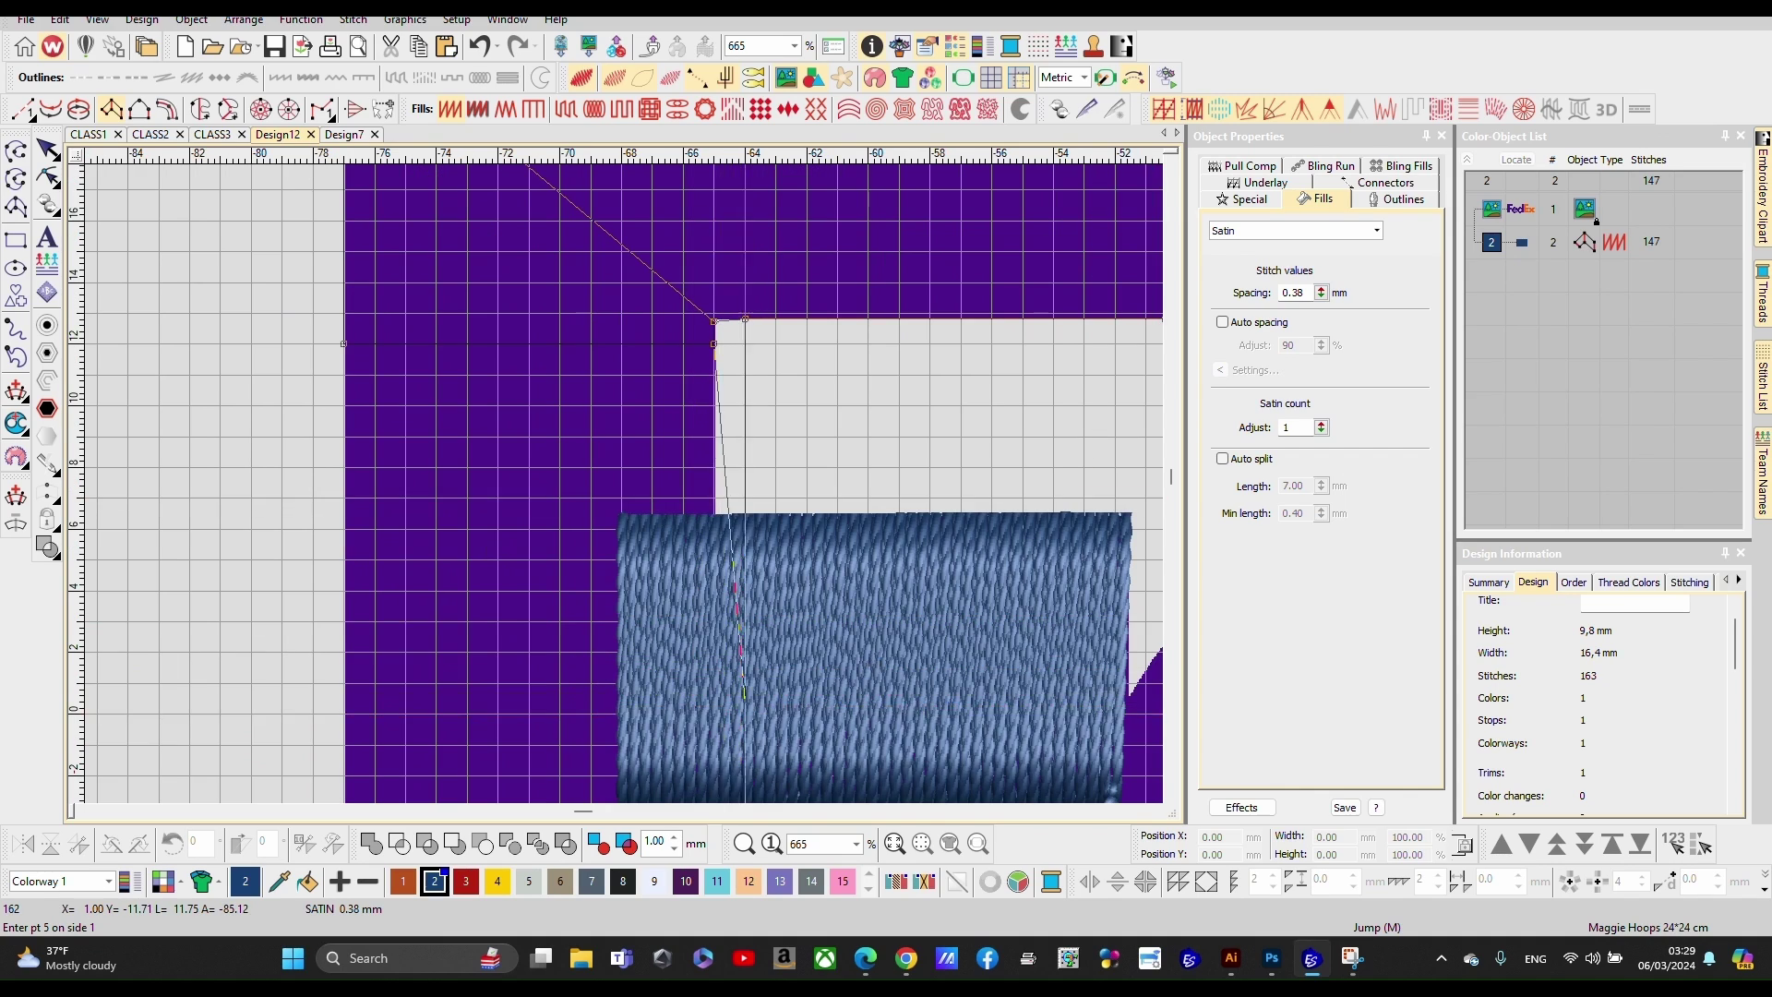
Step: Extend the satin column down the F's stem to its bottom edge and complete the object
{"action": "scroll", "coordinate": [744, 697], "scroll_direction": "down", "scroll_amount": 3}
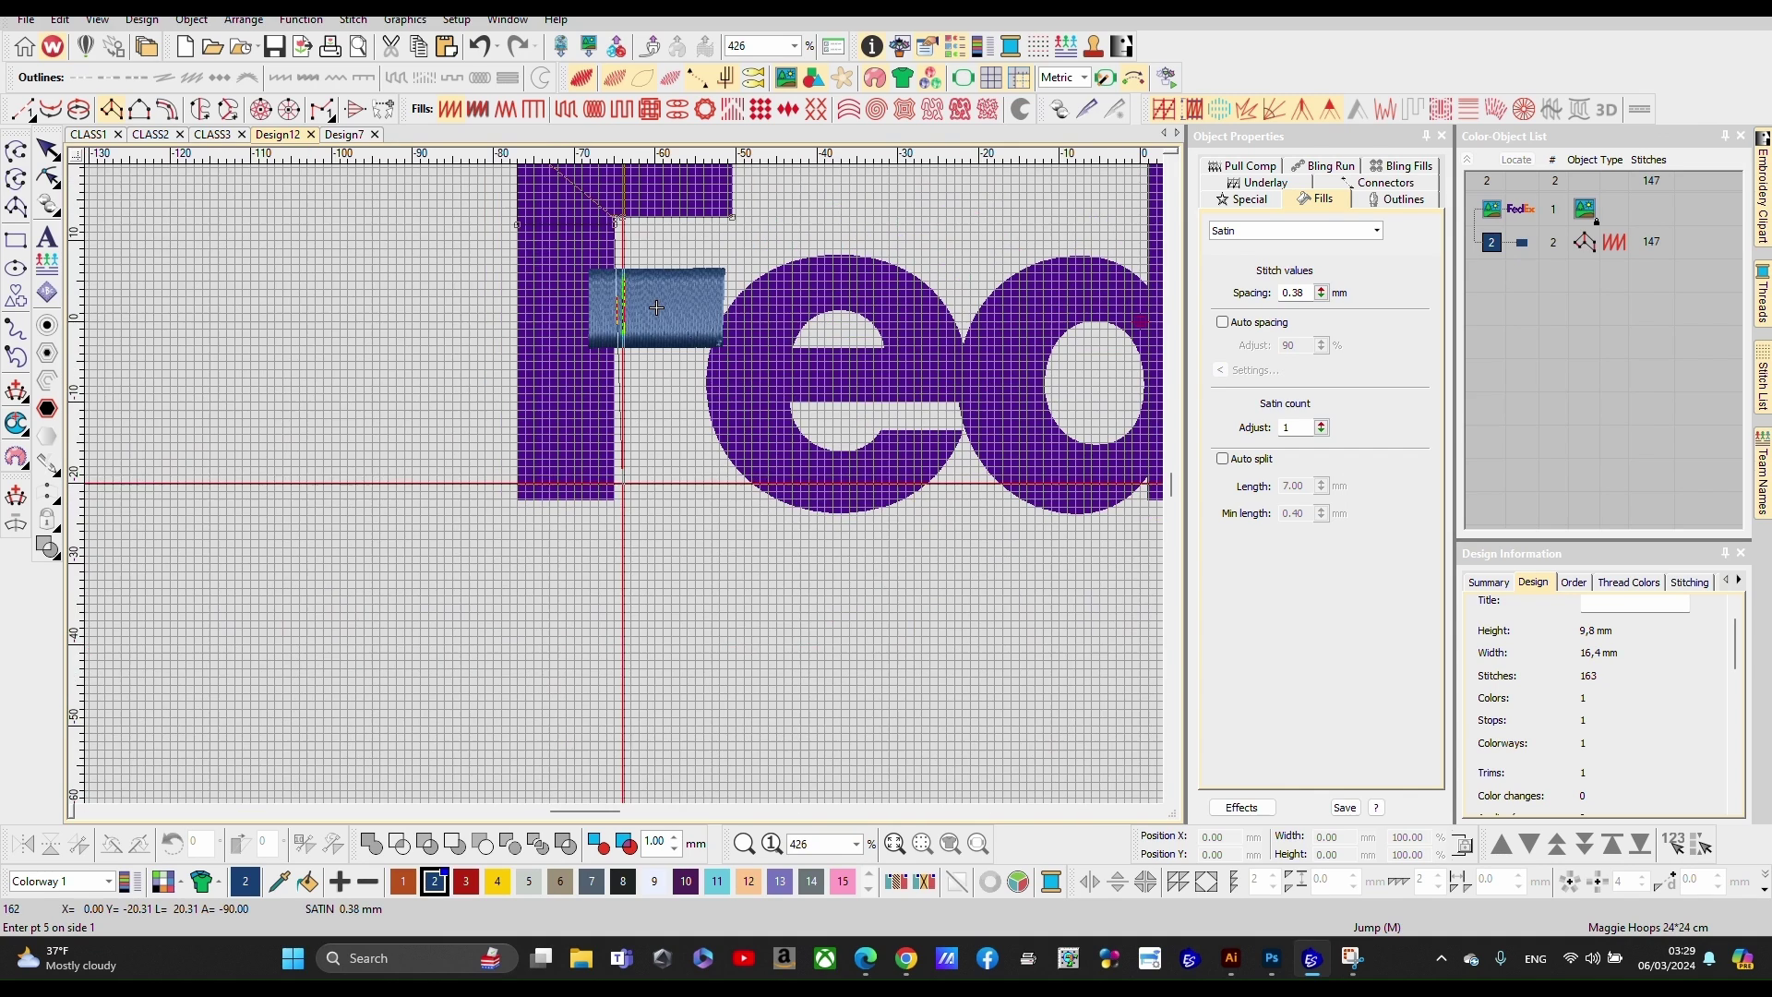
{"action": "scroll", "coordinate": [620, 485], "scroll_direction": "up", "scroll_amount": 3}
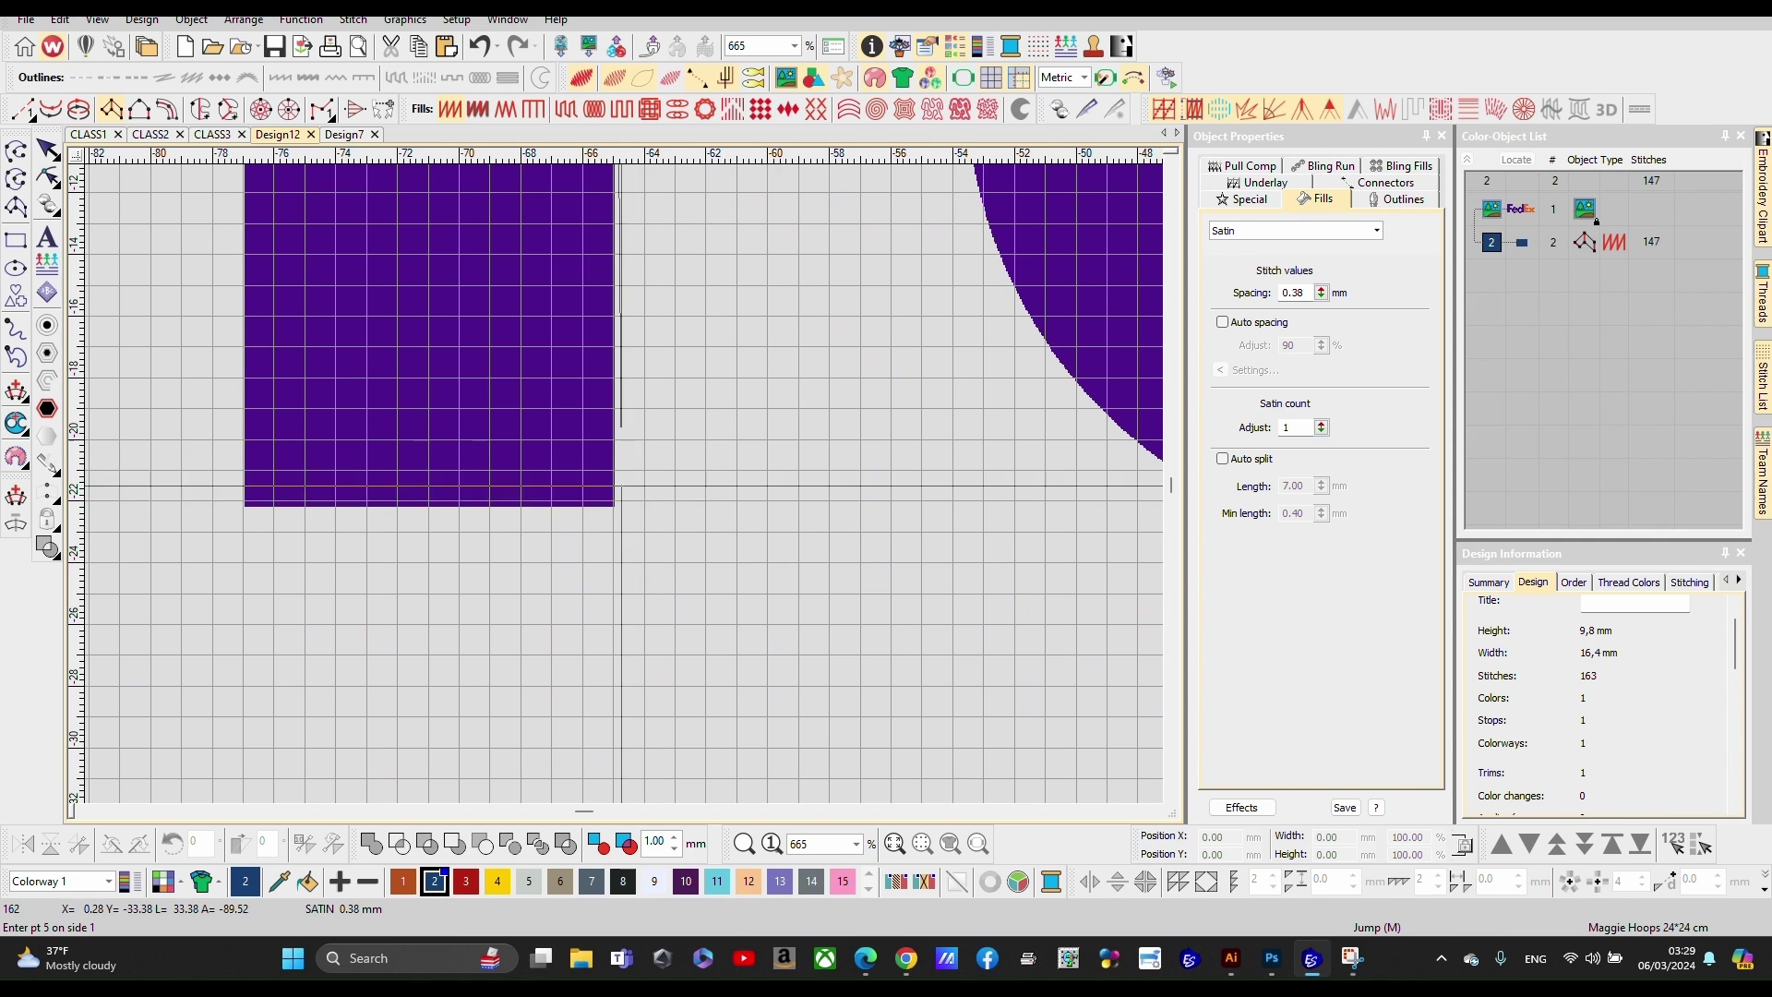
{"action": "left_click", "coordinate": [614, 506]}
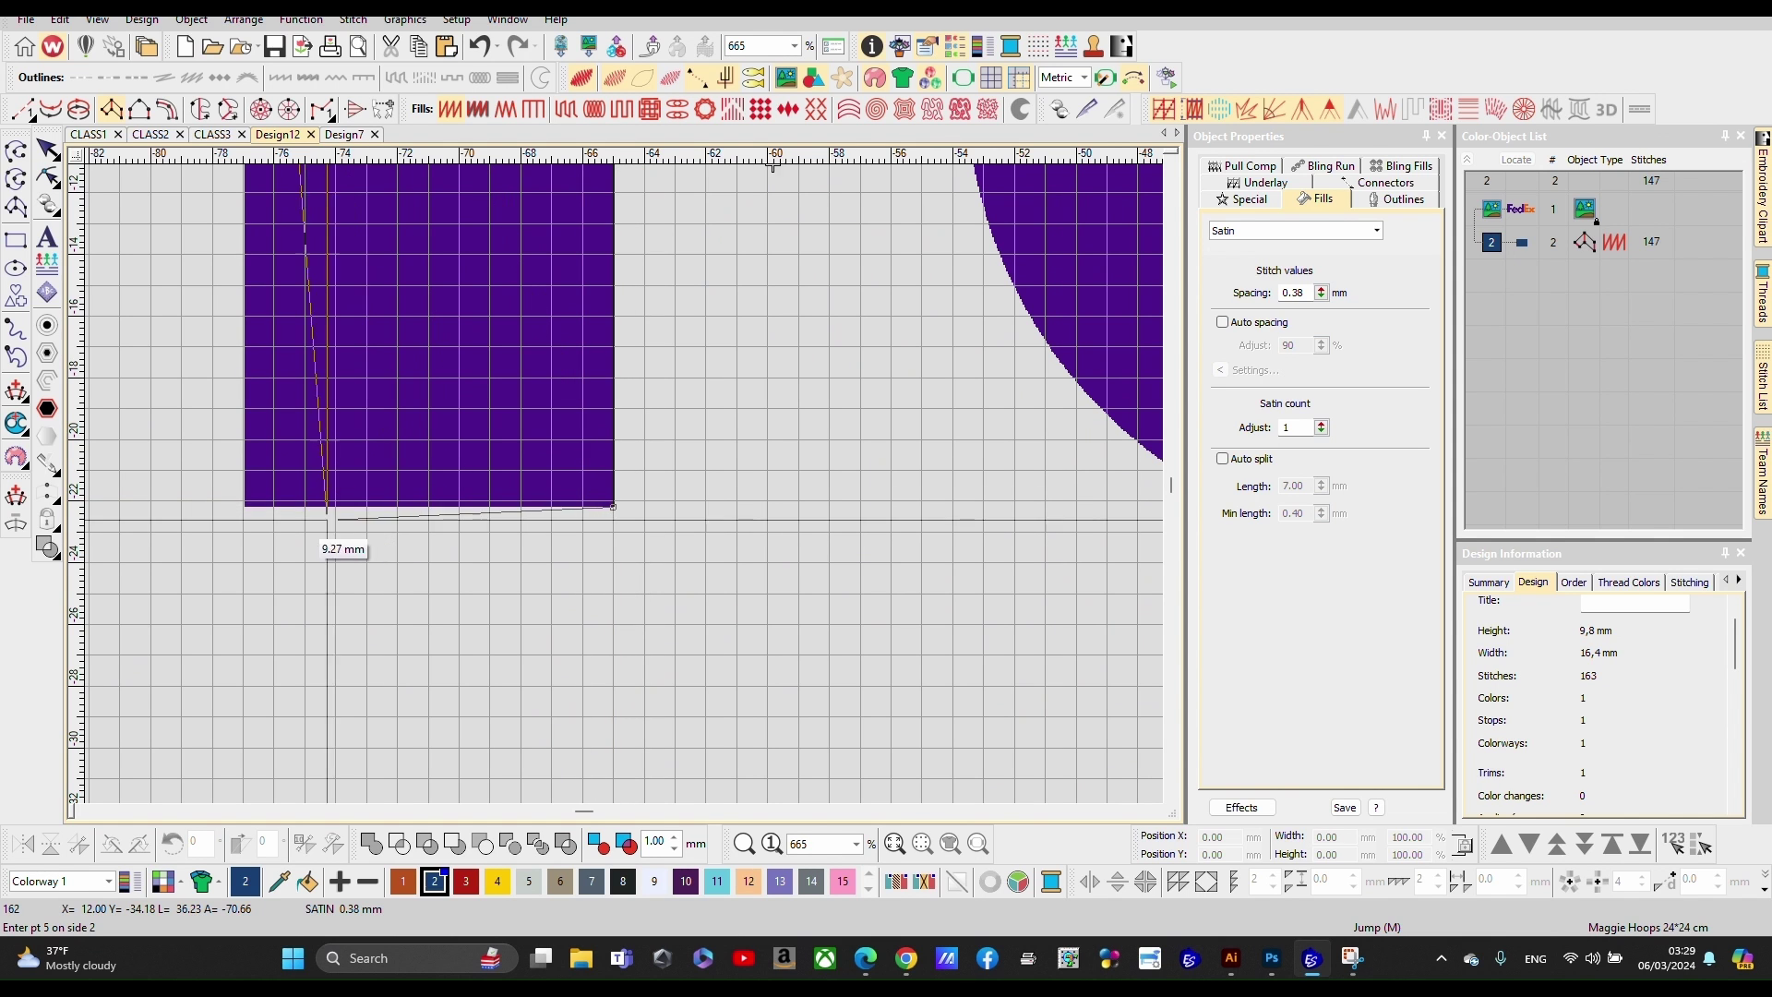
{"action": "left_click", "coordinate": [244, 506]}
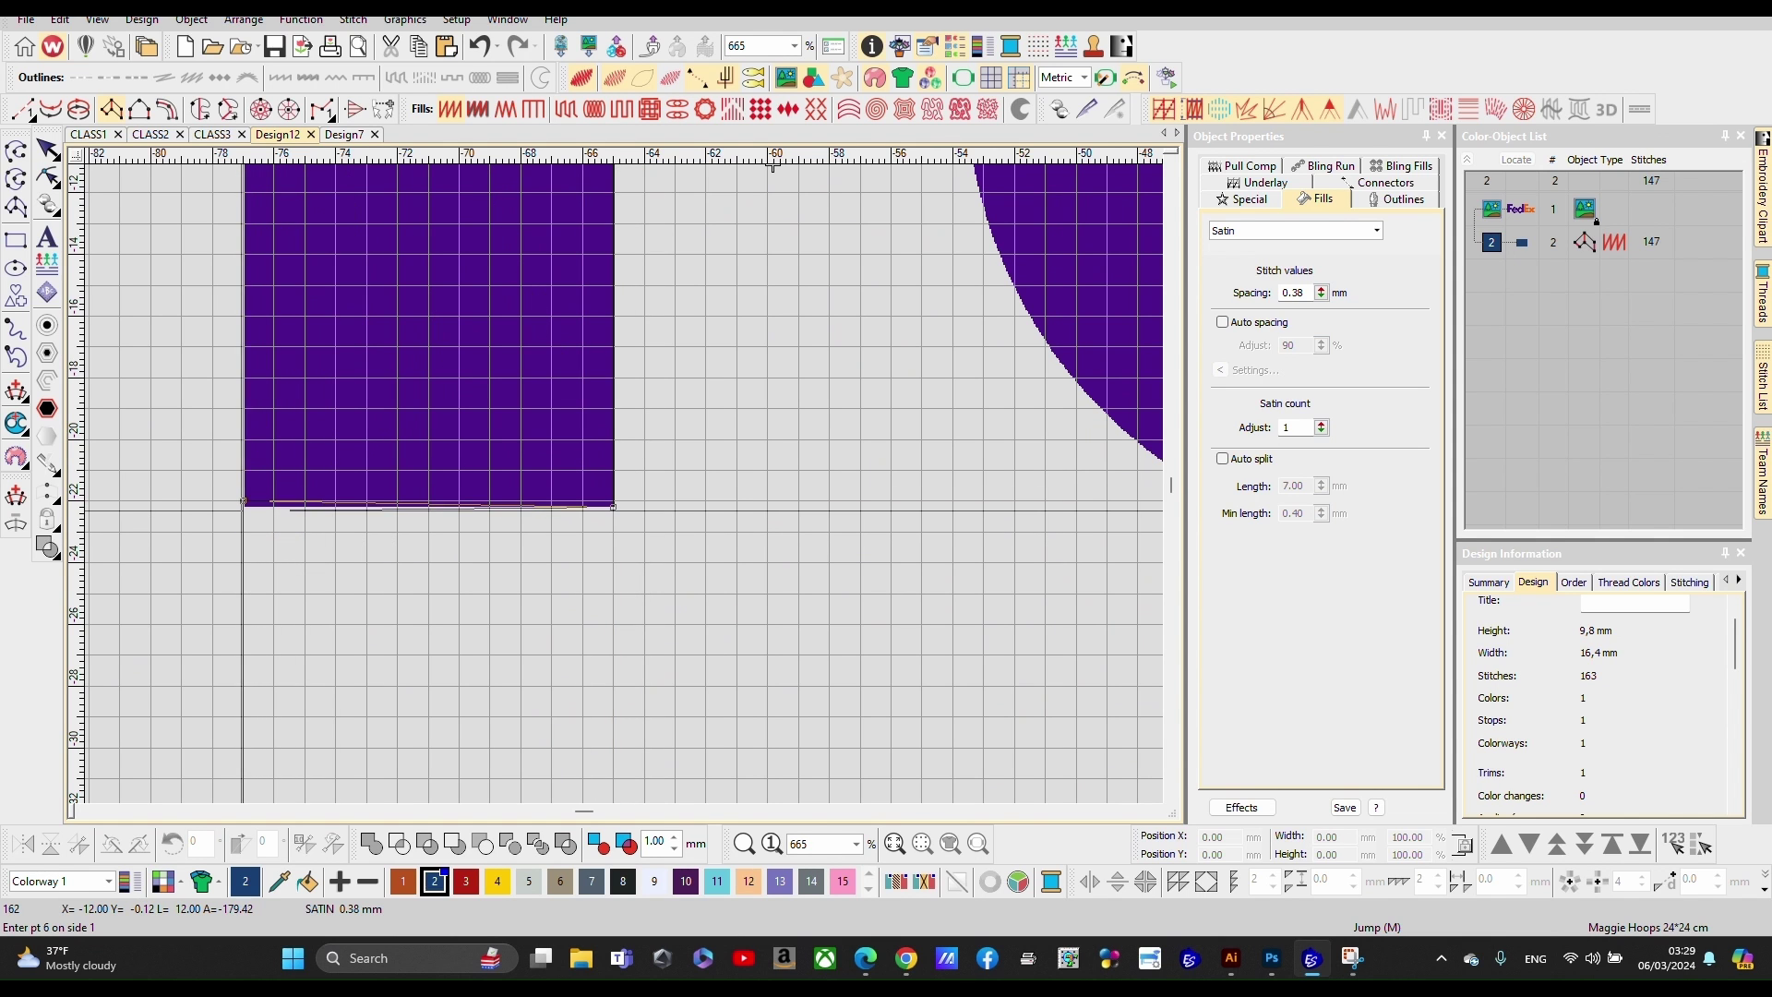
{"action": "key", "text": "Return"}
Step: Examine the F's corner stitching and the stem's overlap with the middle arm, using reshape points and both realistic and plain stitch views
{"action": "scroll", "coordinate": [626, 480], "scroll_direction": "down", "scroll_amount": 3}
{"action": "scroll", "coordinate": [626, 480], "scroll_direction": "down", "scroll_amount": 5}
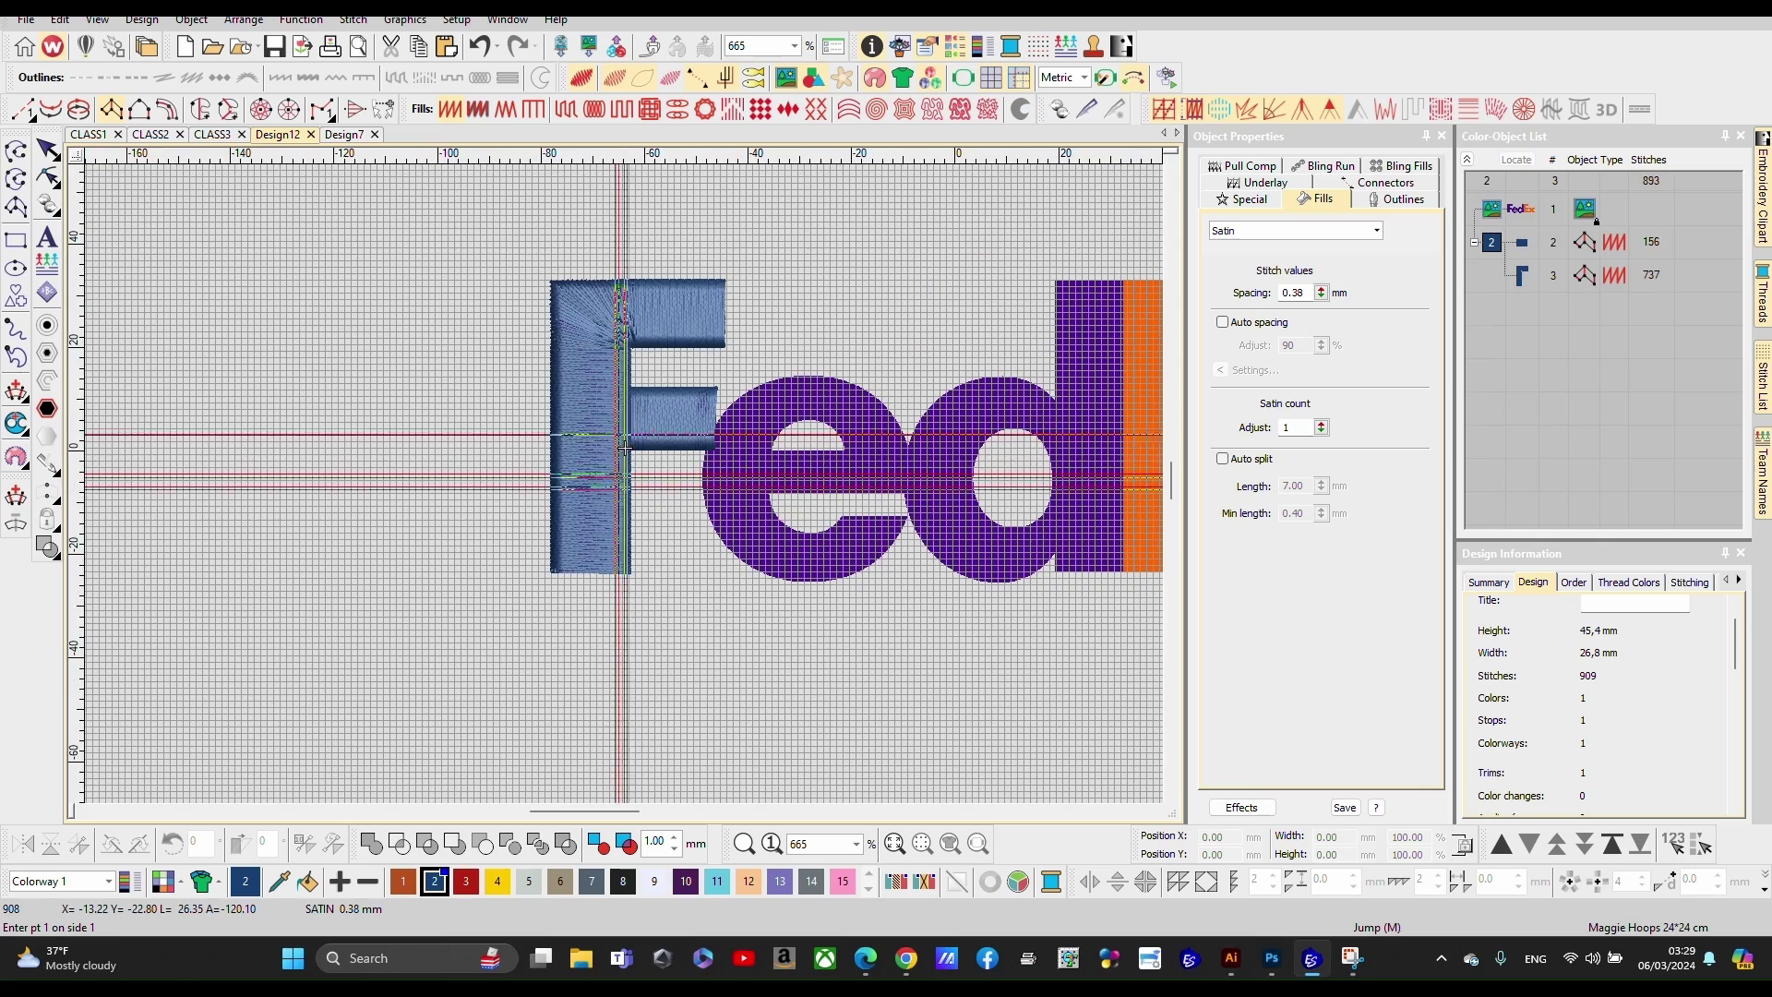
{"action": "scroll", "coordinate": [542, 594], "scroll_direction": "up", "scroll_amount": 3}
{"action": "scroll", "coordinate": [542, 594], "scroll_direction": "up", "scroll_amount": 3}
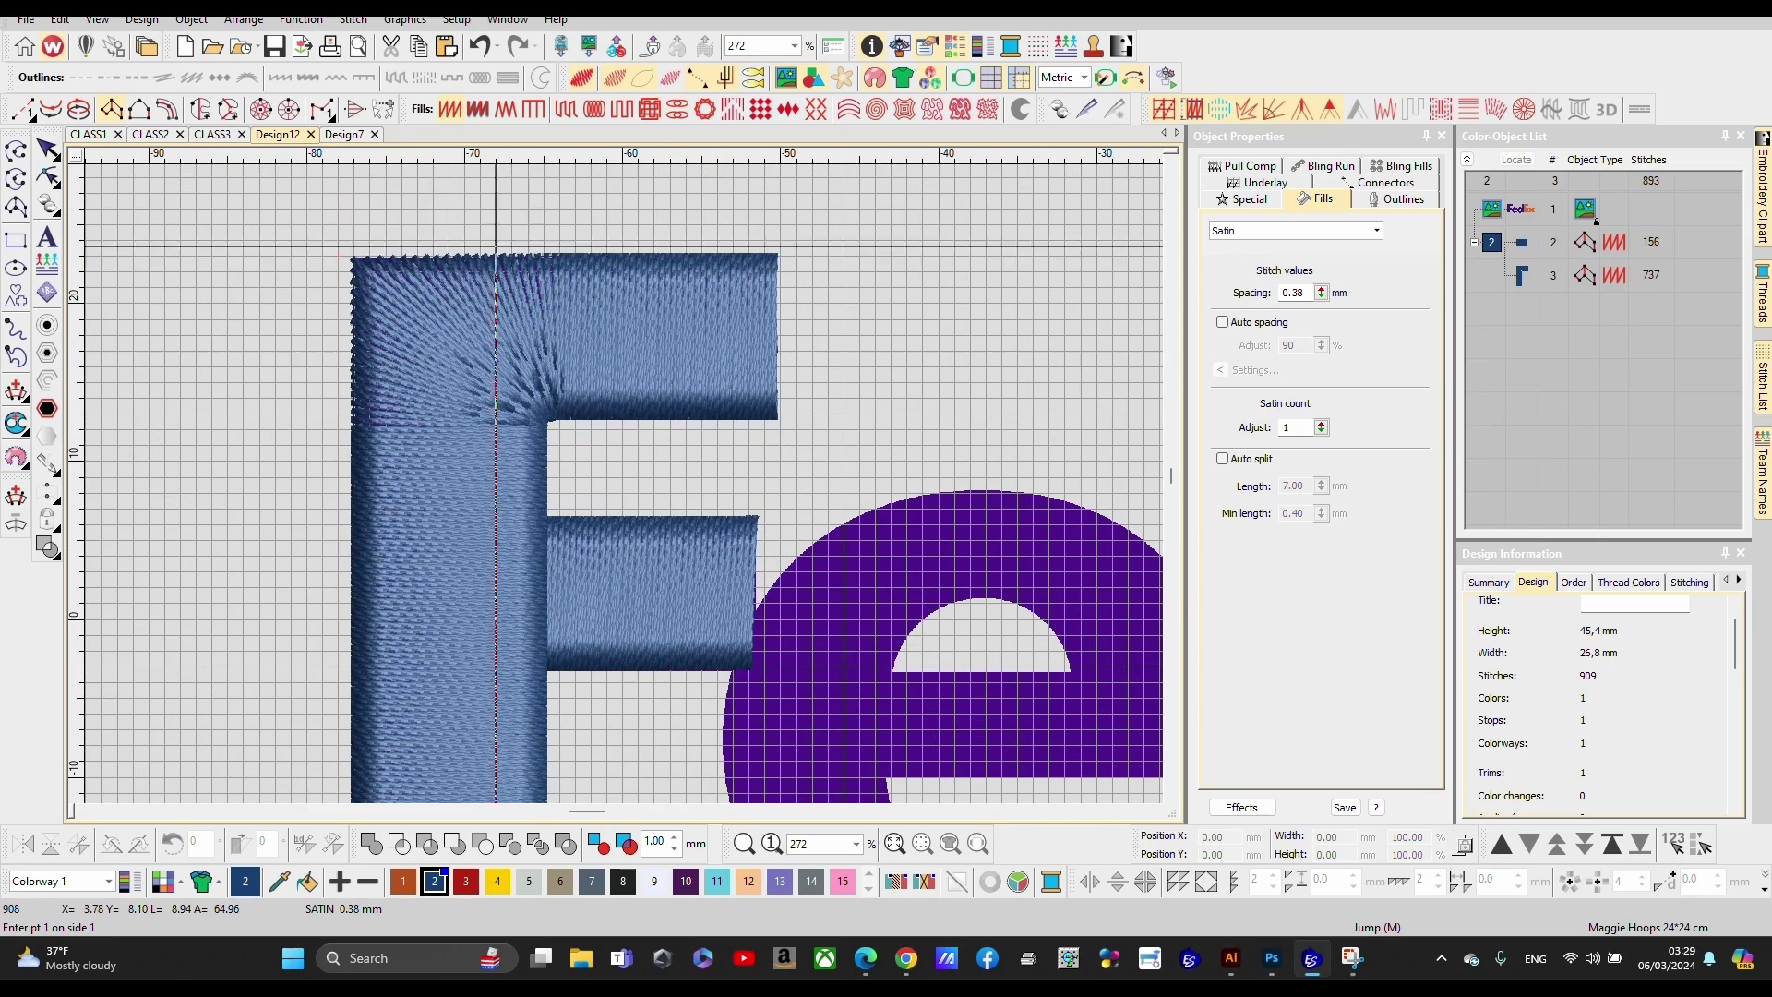
{"action": "scroll", "coordinate": [563, 611], "scroll_direction": "down", "scroll_amount": 2}
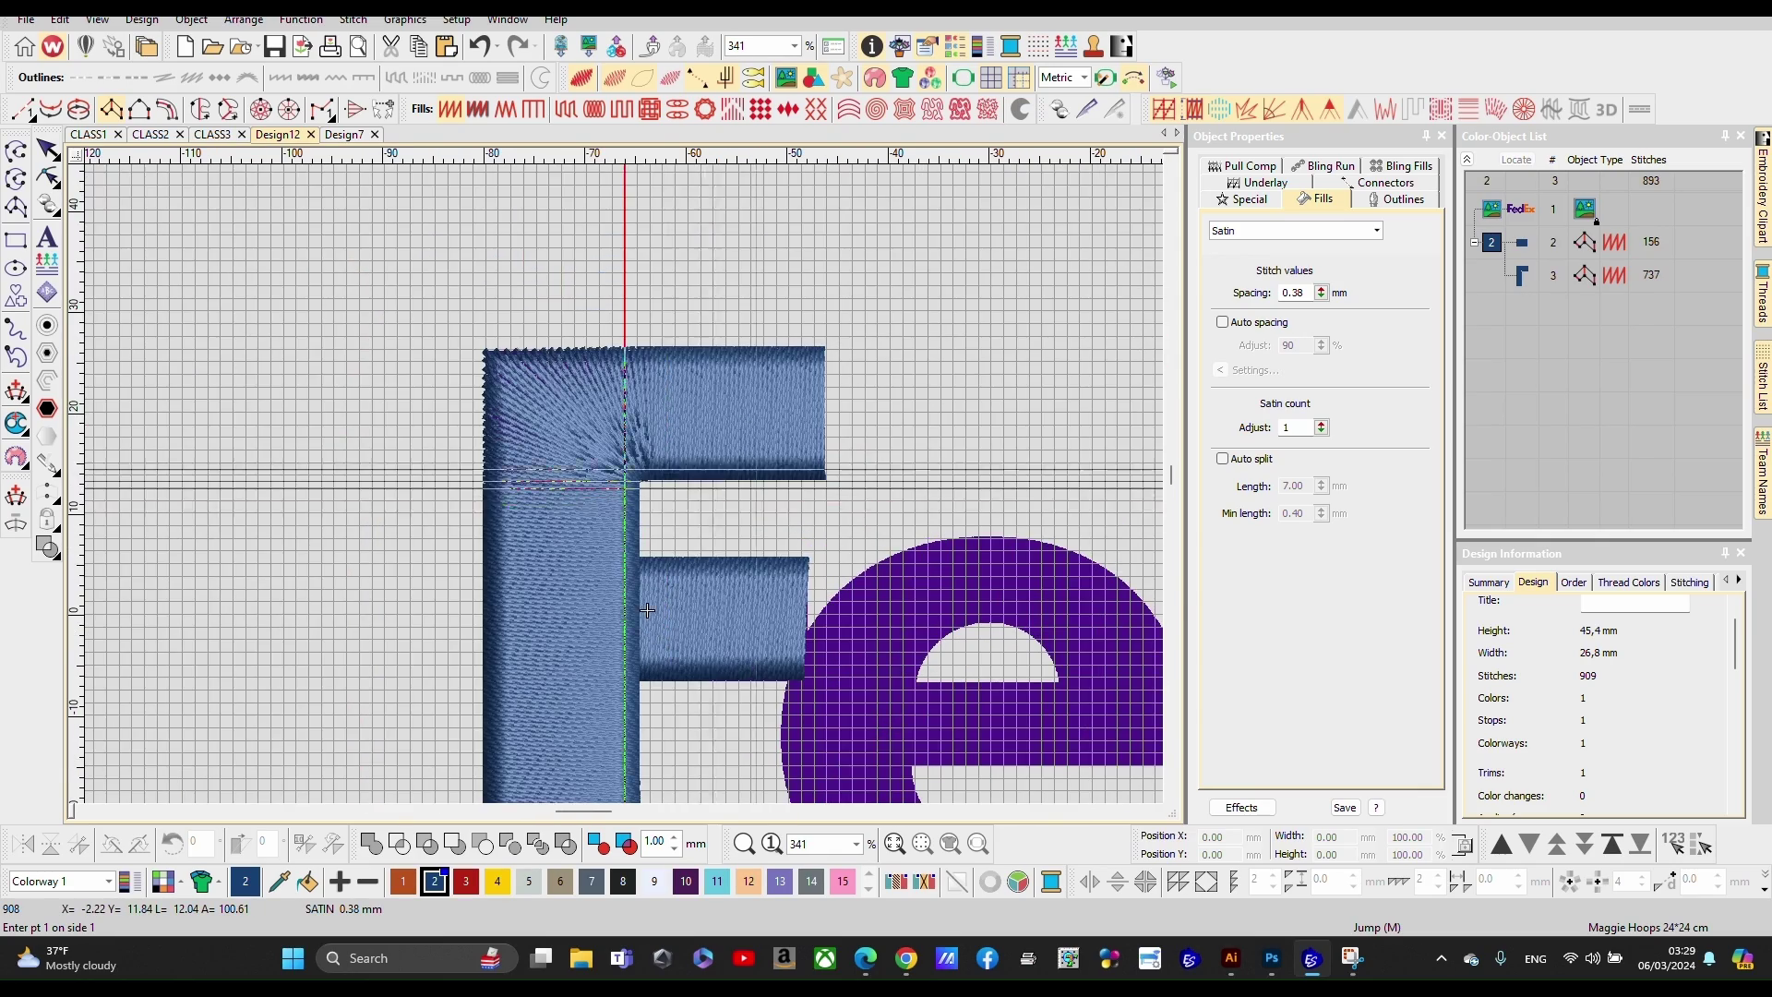
{"action": "key", "text": "h"}
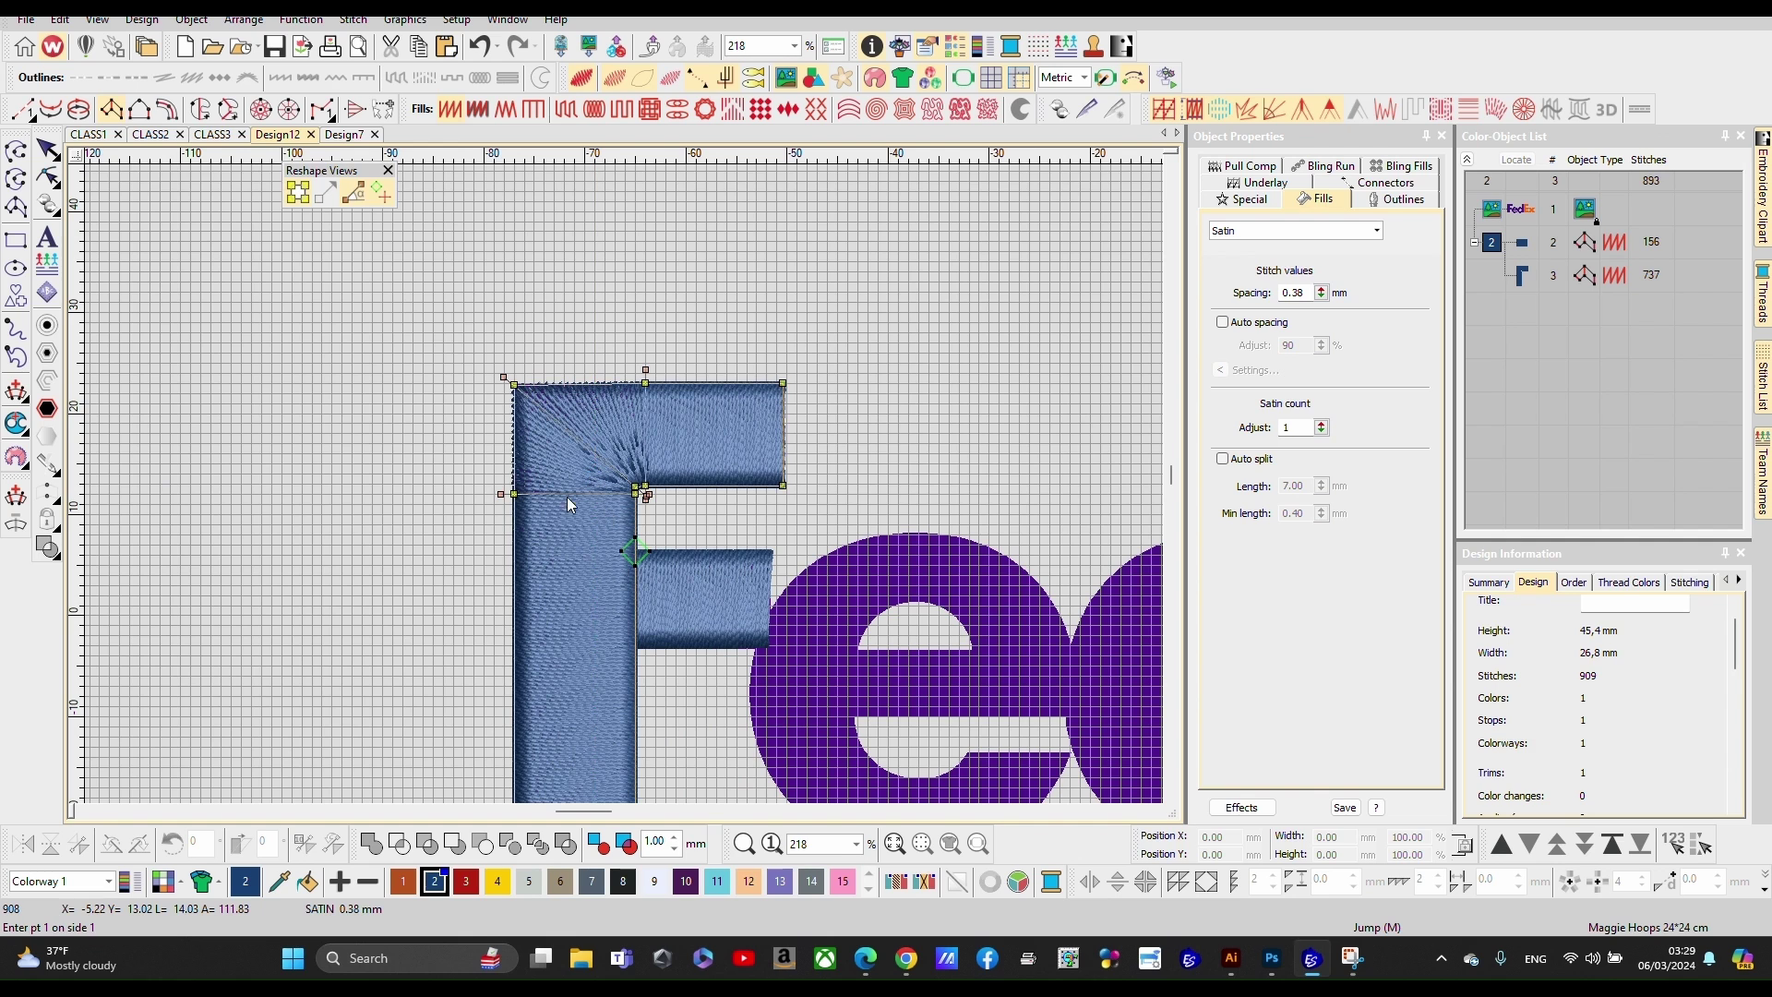
{"action": "key", "text": "t"}
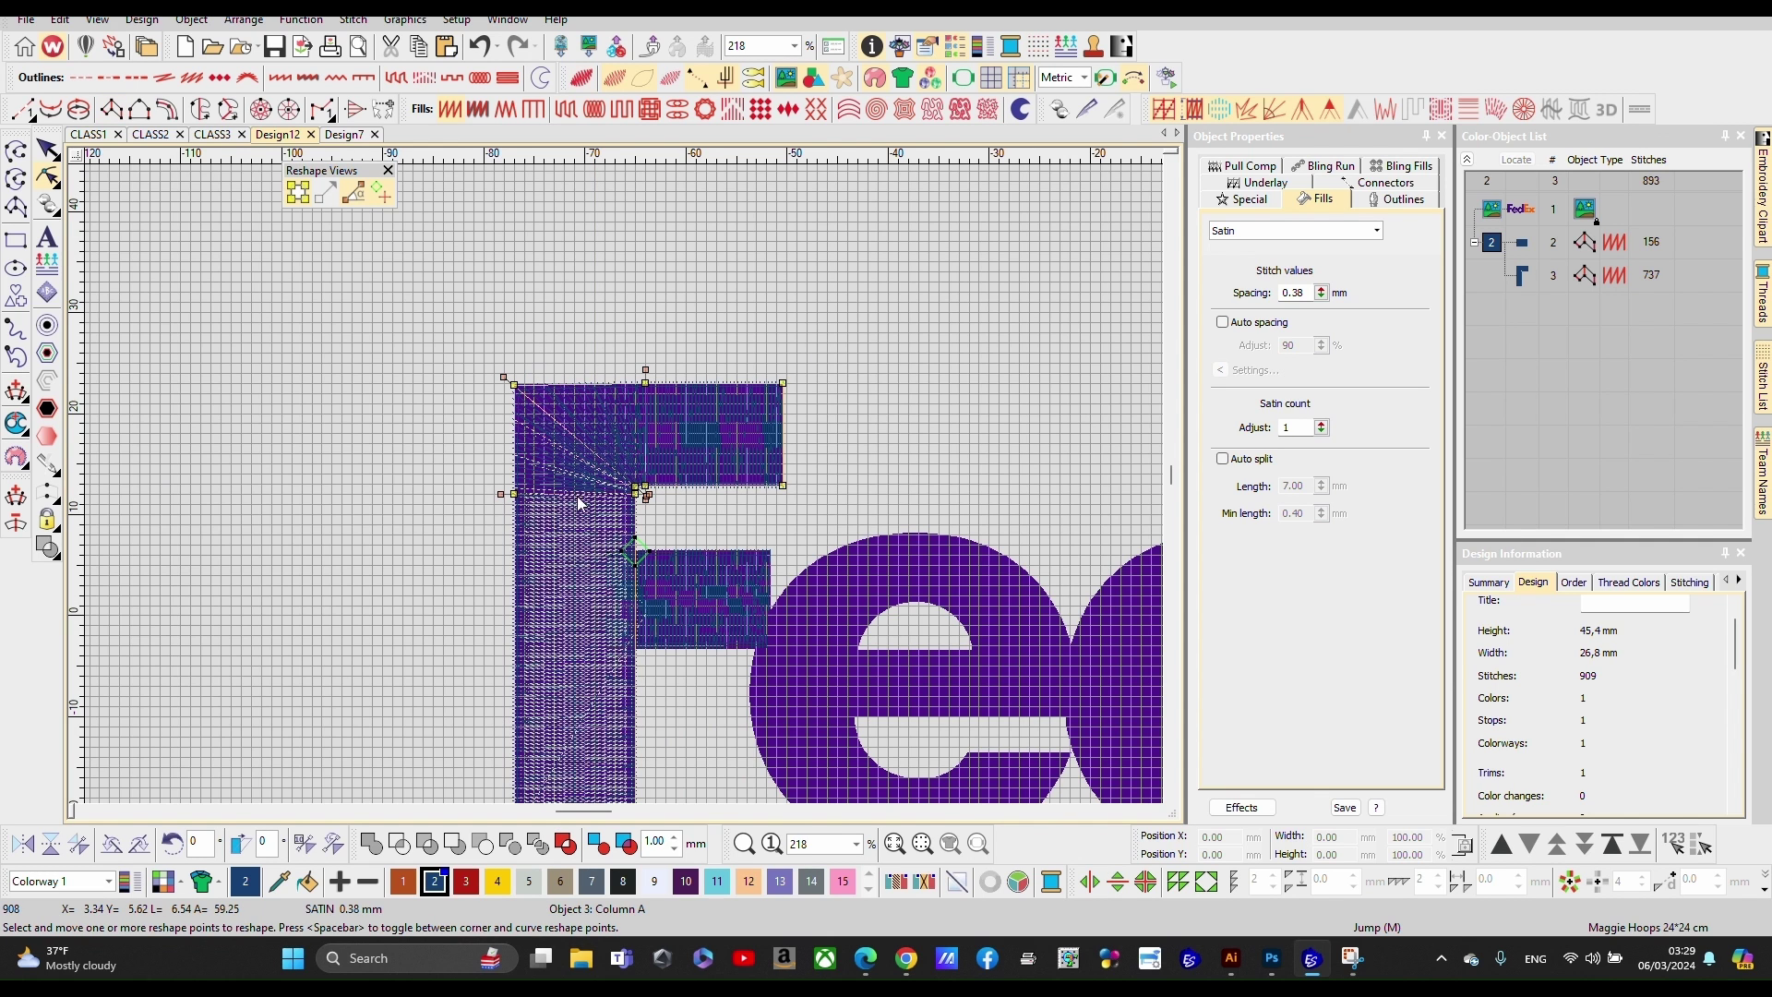
{"action": "scroll", "coordinate": [580, 503], "scroll_direction": "up", "scroll_amount": 1}
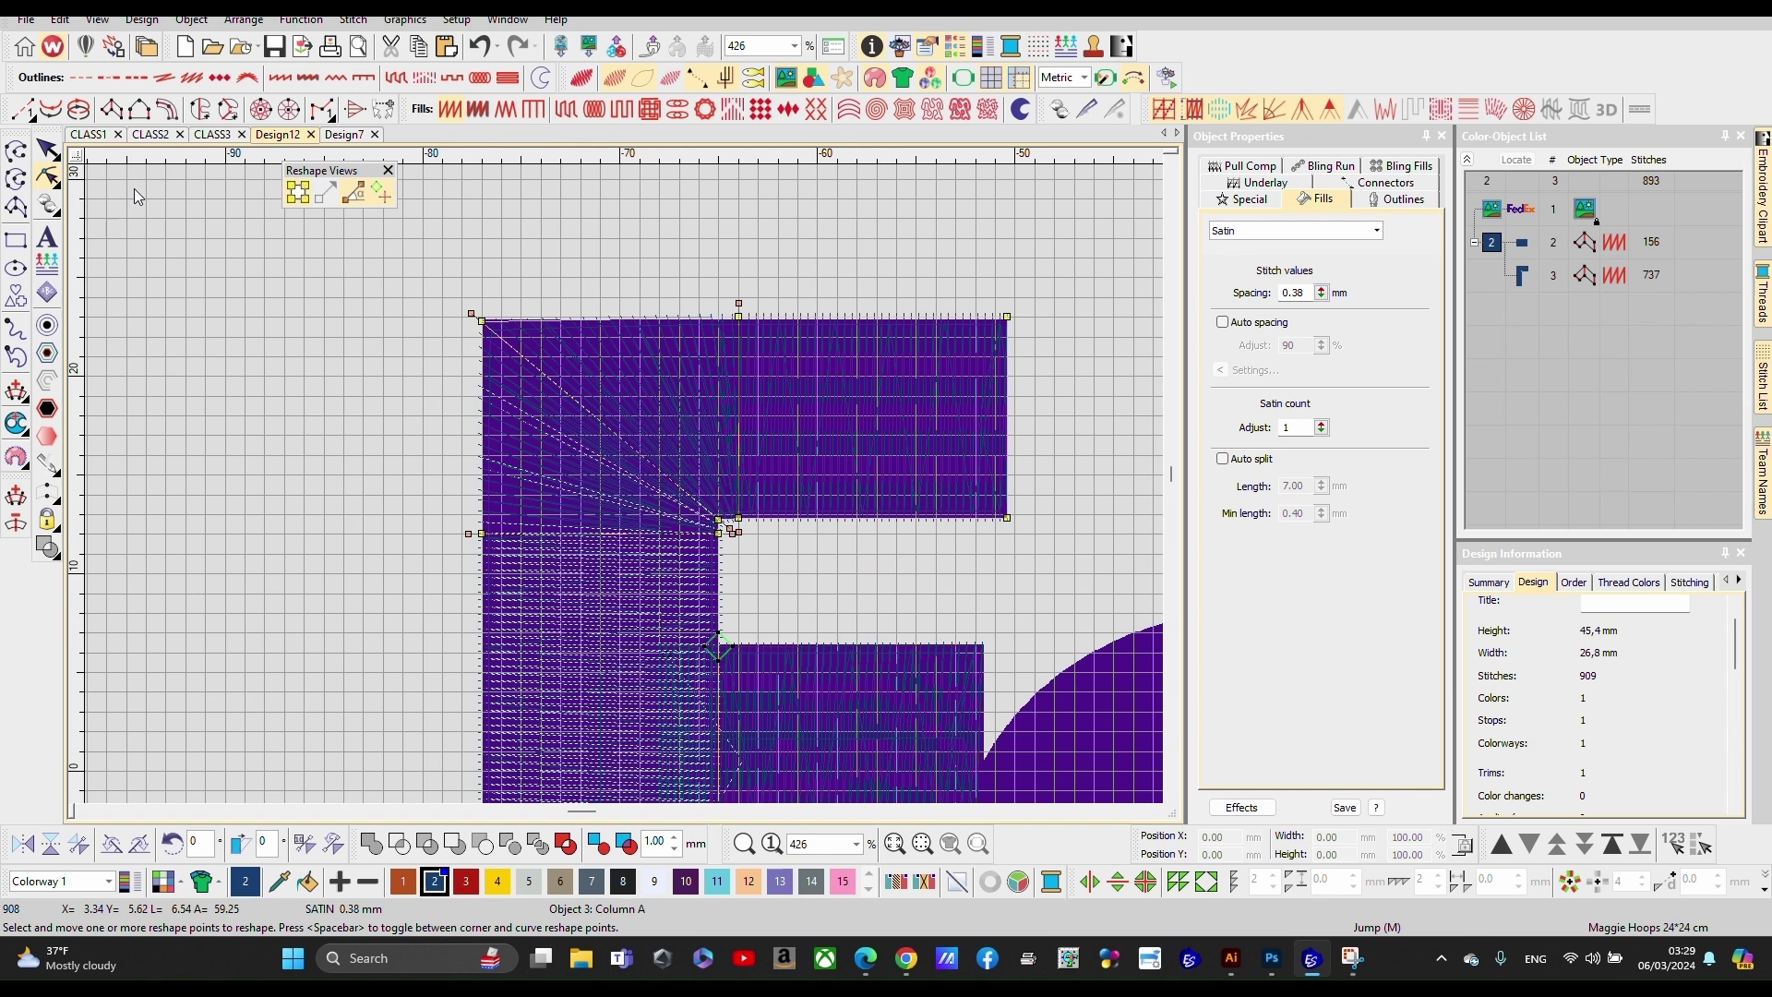
{"action": "key", "text": "t"}
Step: Compare the stitched F and the bitmap's e with the letter outlines in Design7, and return to Design12
{"action": "scroll", "coordinate": [626, 488], "scroll_direction": "down", "scroll_amount": 4}
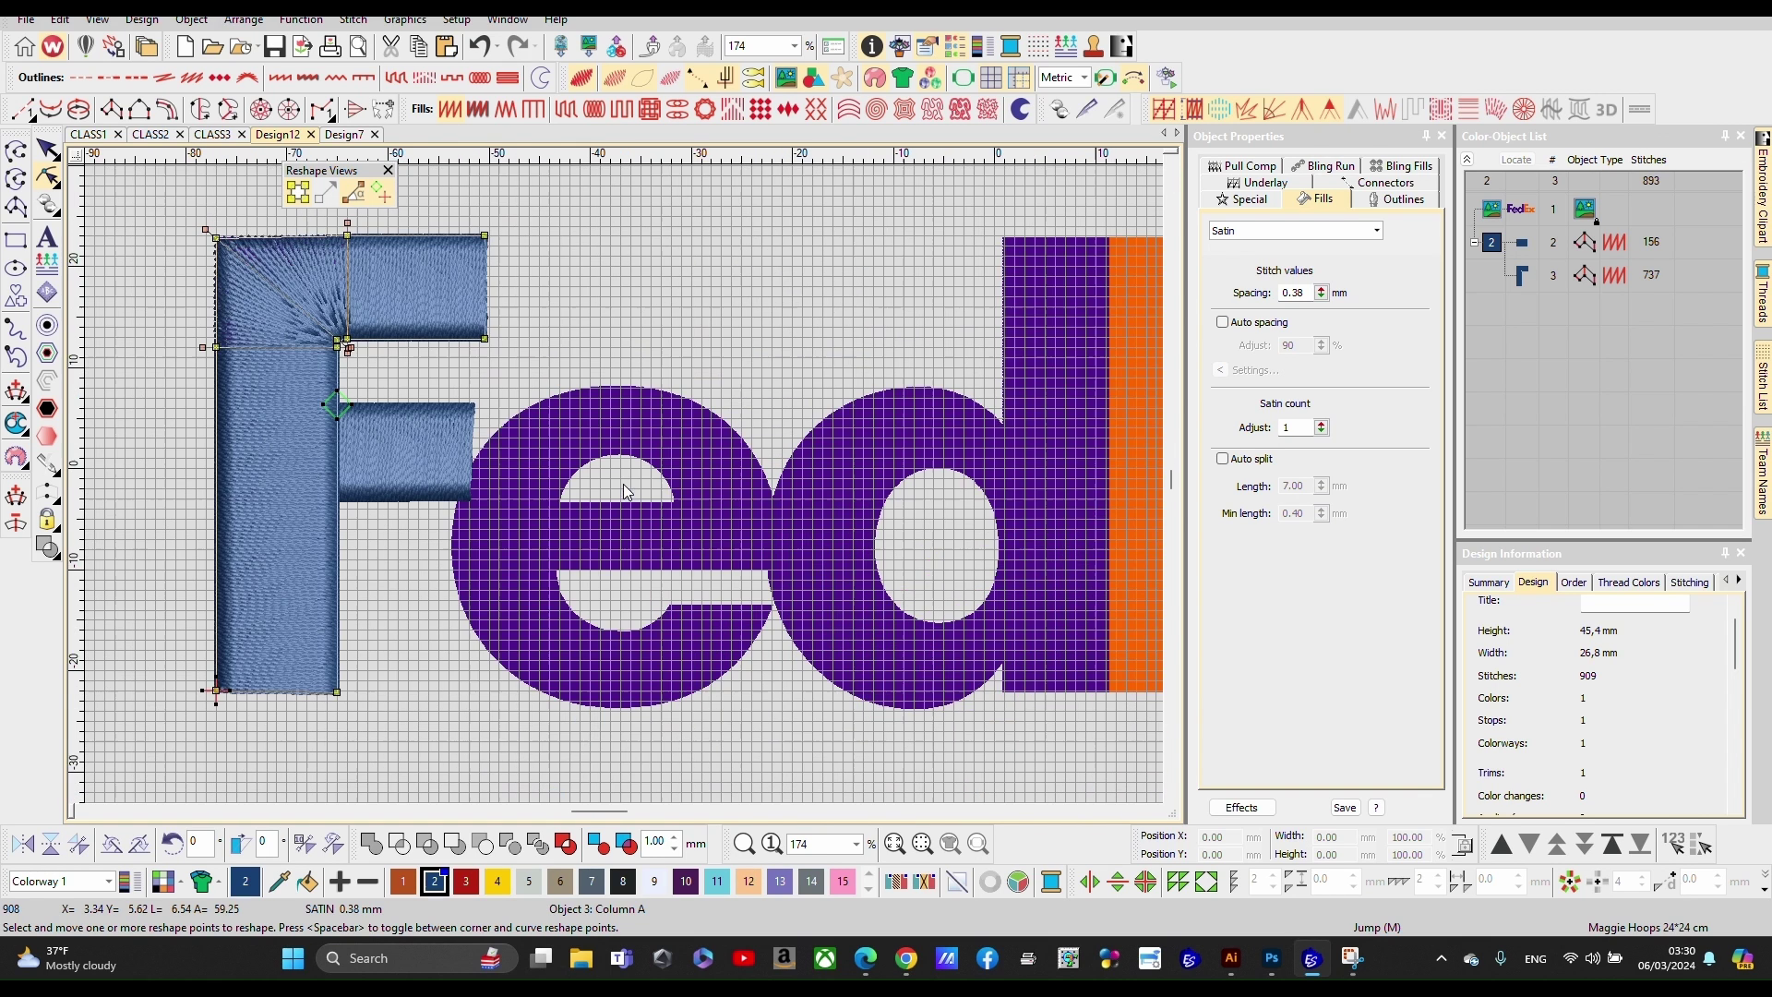
{"action": "scroll", "coordinate": [625, 492], "scroll_direction": "up", "scroll_amount": 1}
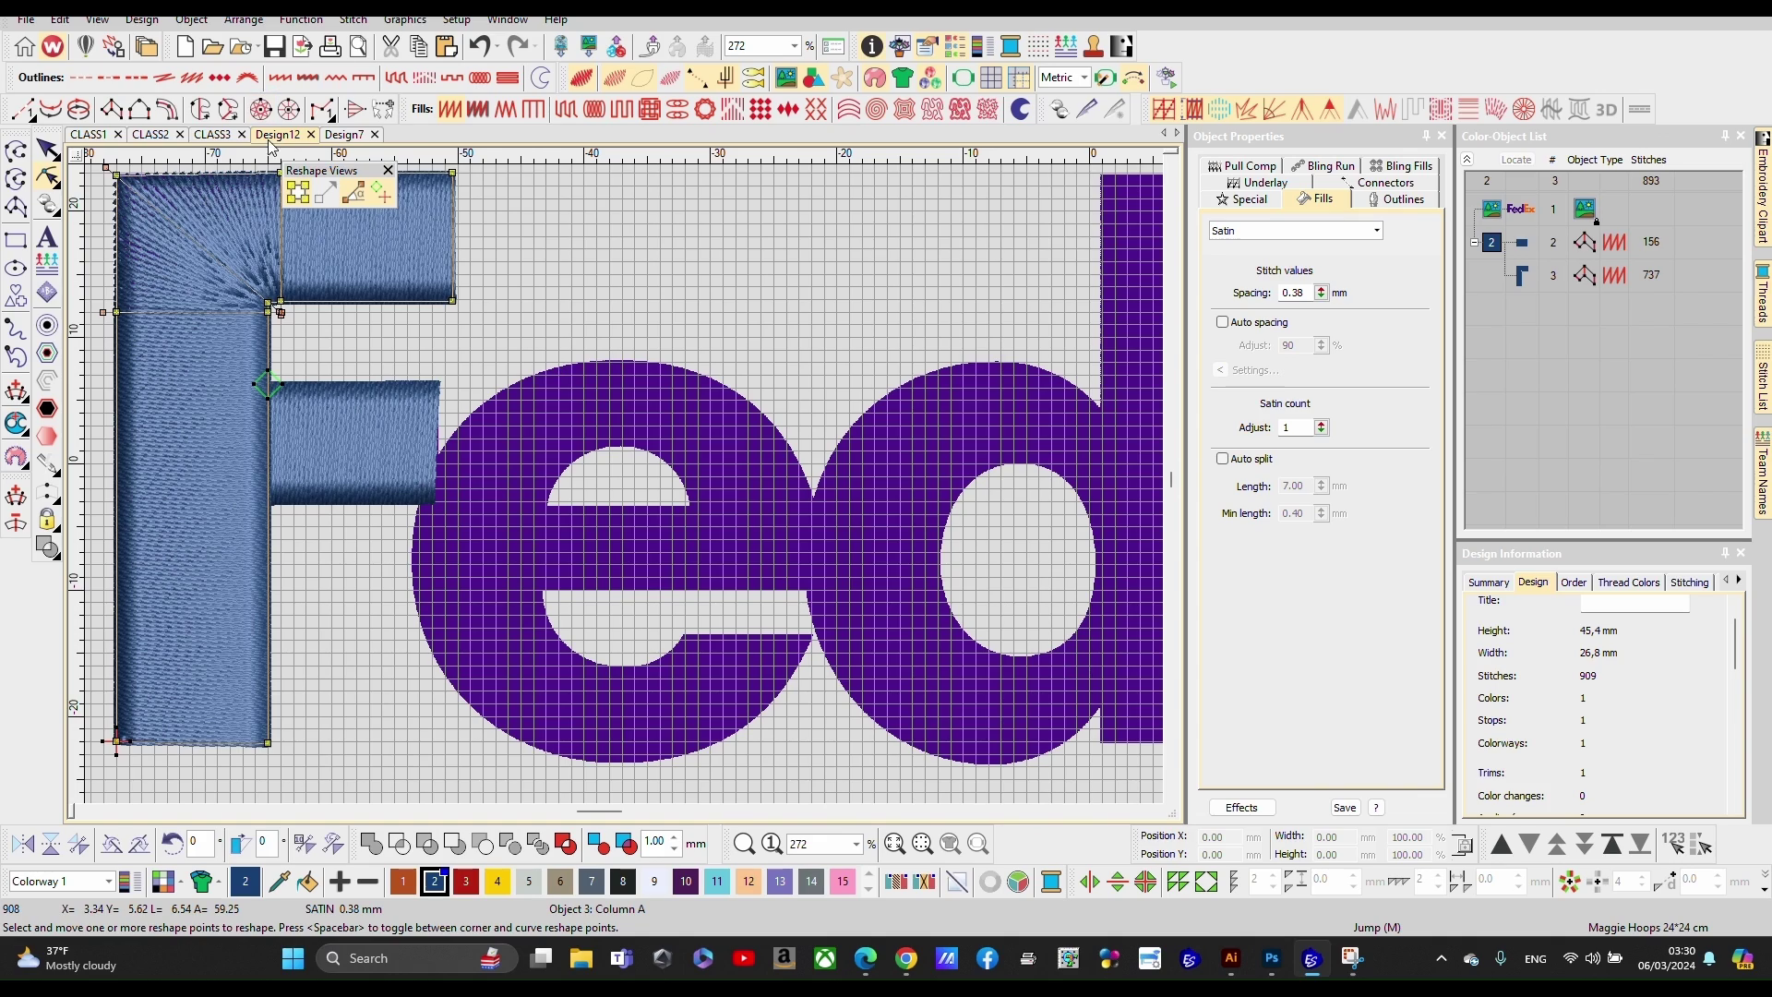
{"action": "left_click", "coordinate": [343, 137]}
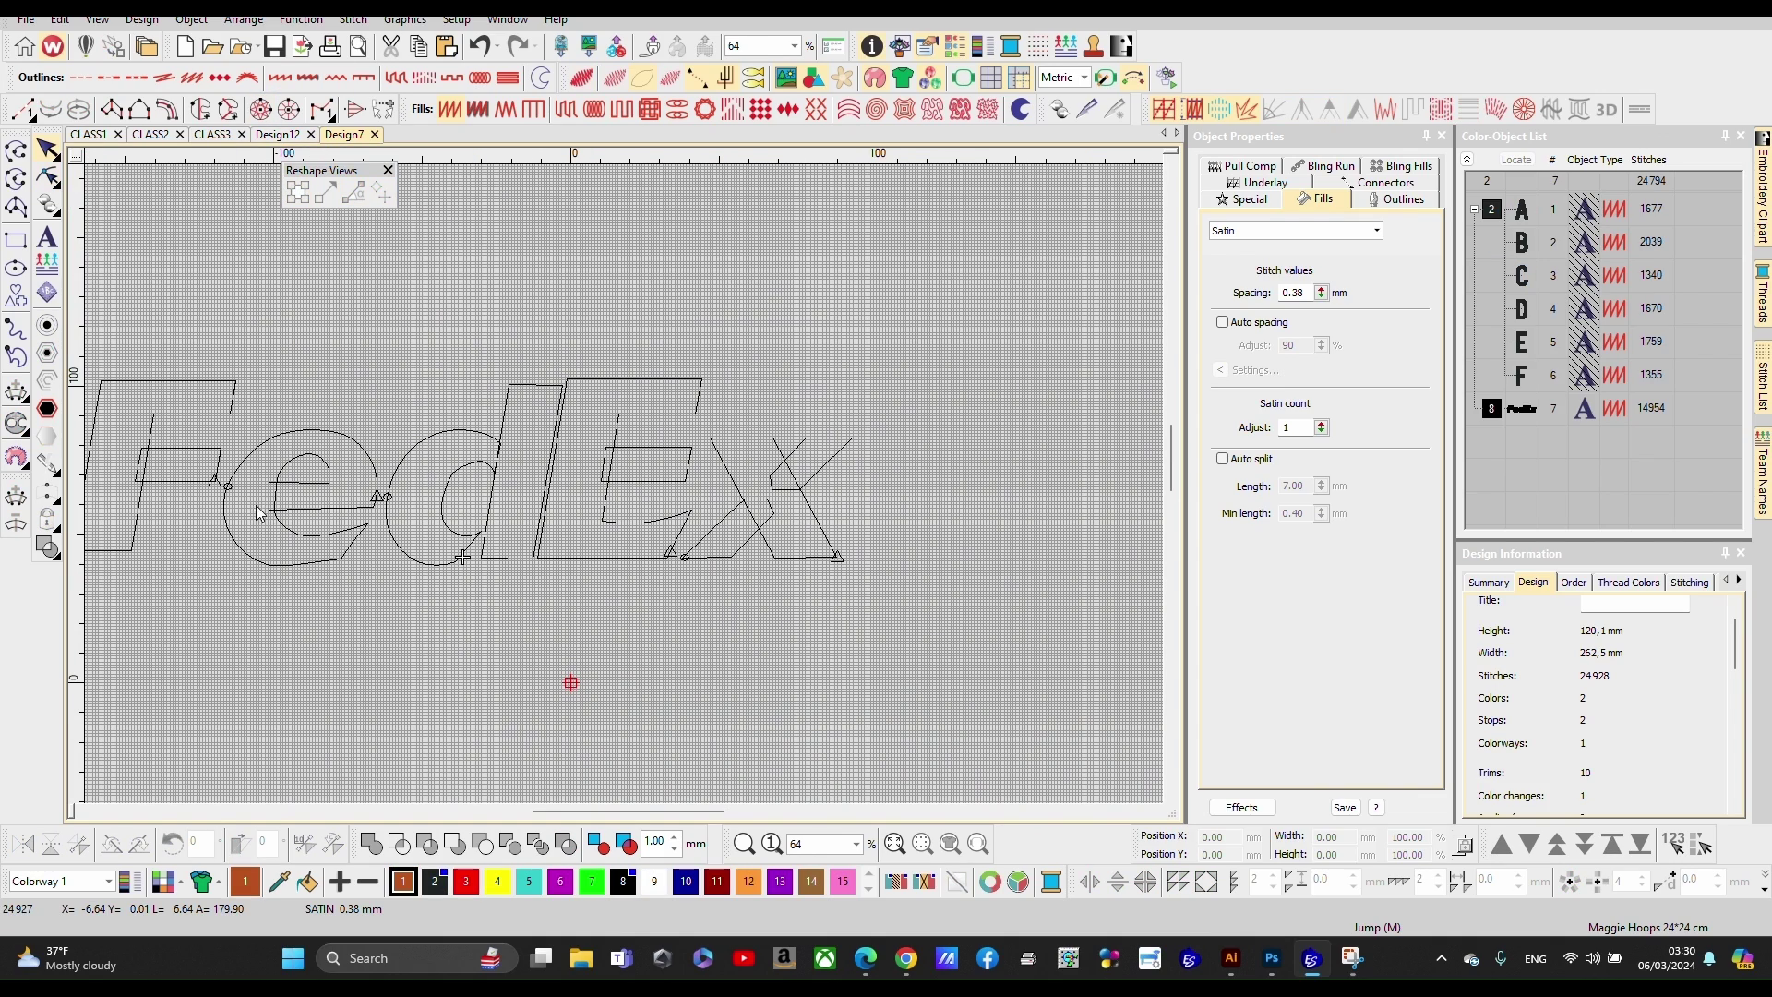
{"action": "left_click", "coordinate": [268, 136]}
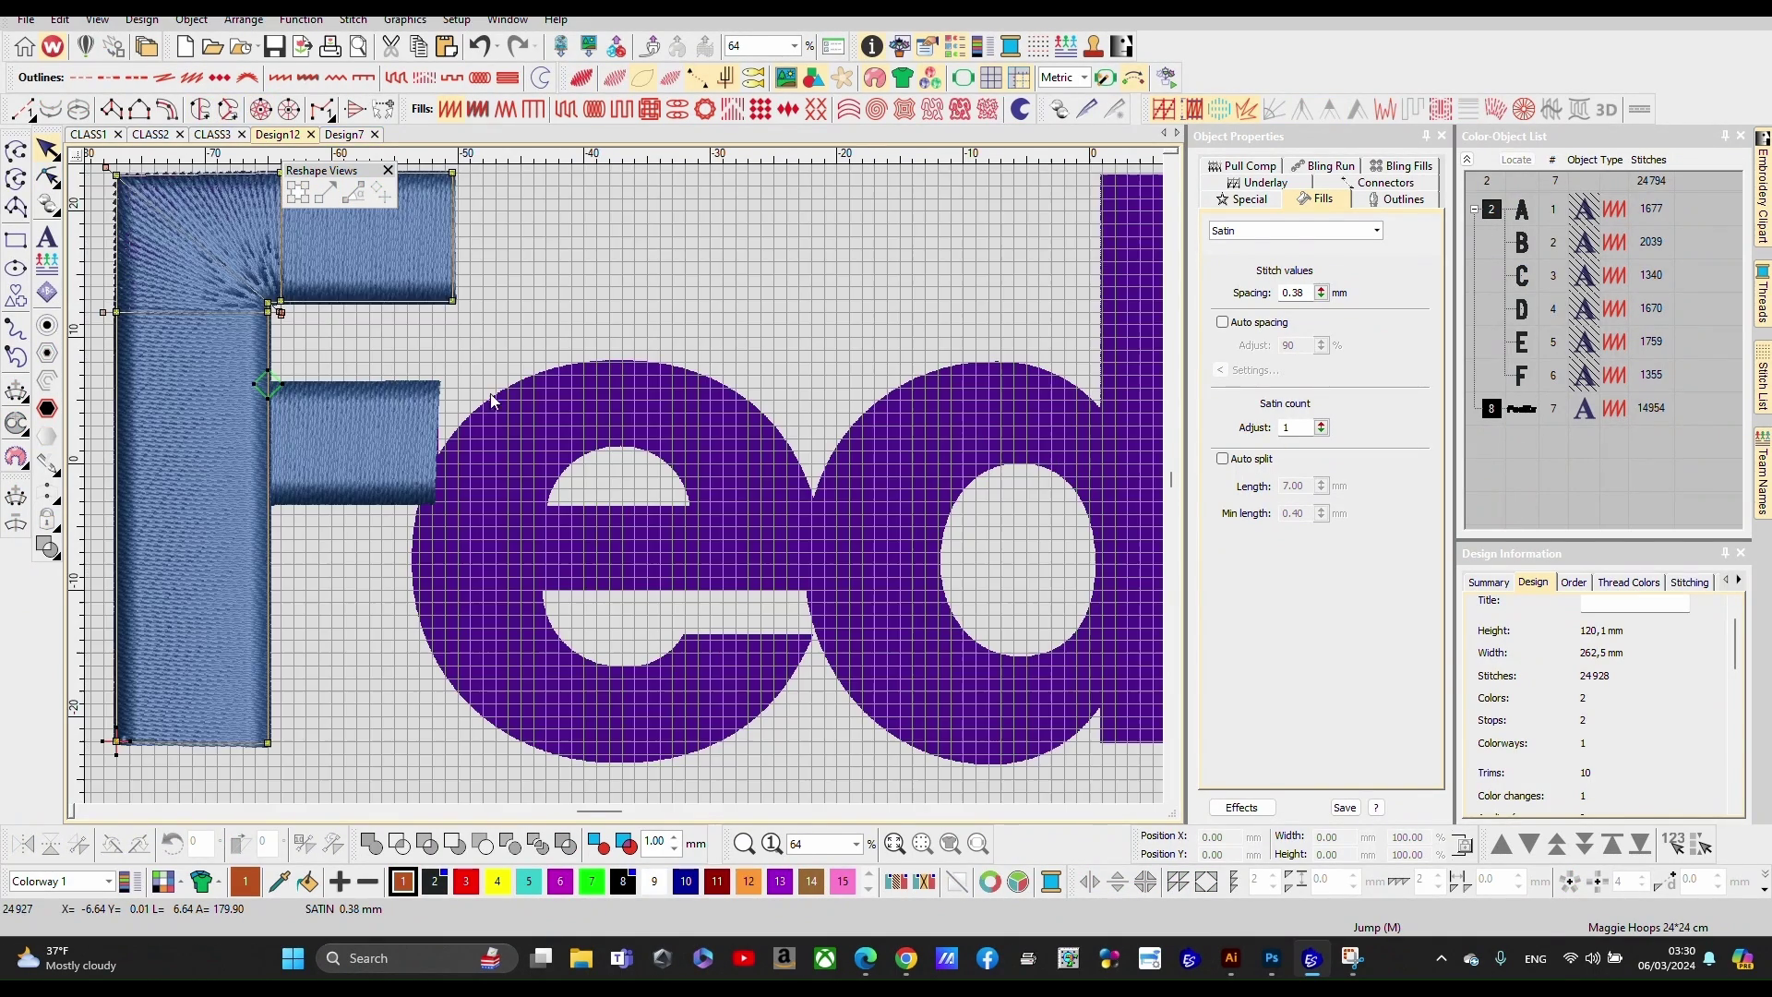
{"action": "scroll", "coordinate": [624, 484], "scroll_direction": "up", "scroll_amount": 3}
{"action": "scroll", "coordinate": [623, 483], "scroll_direction": "down", "scroll_amount": 3}
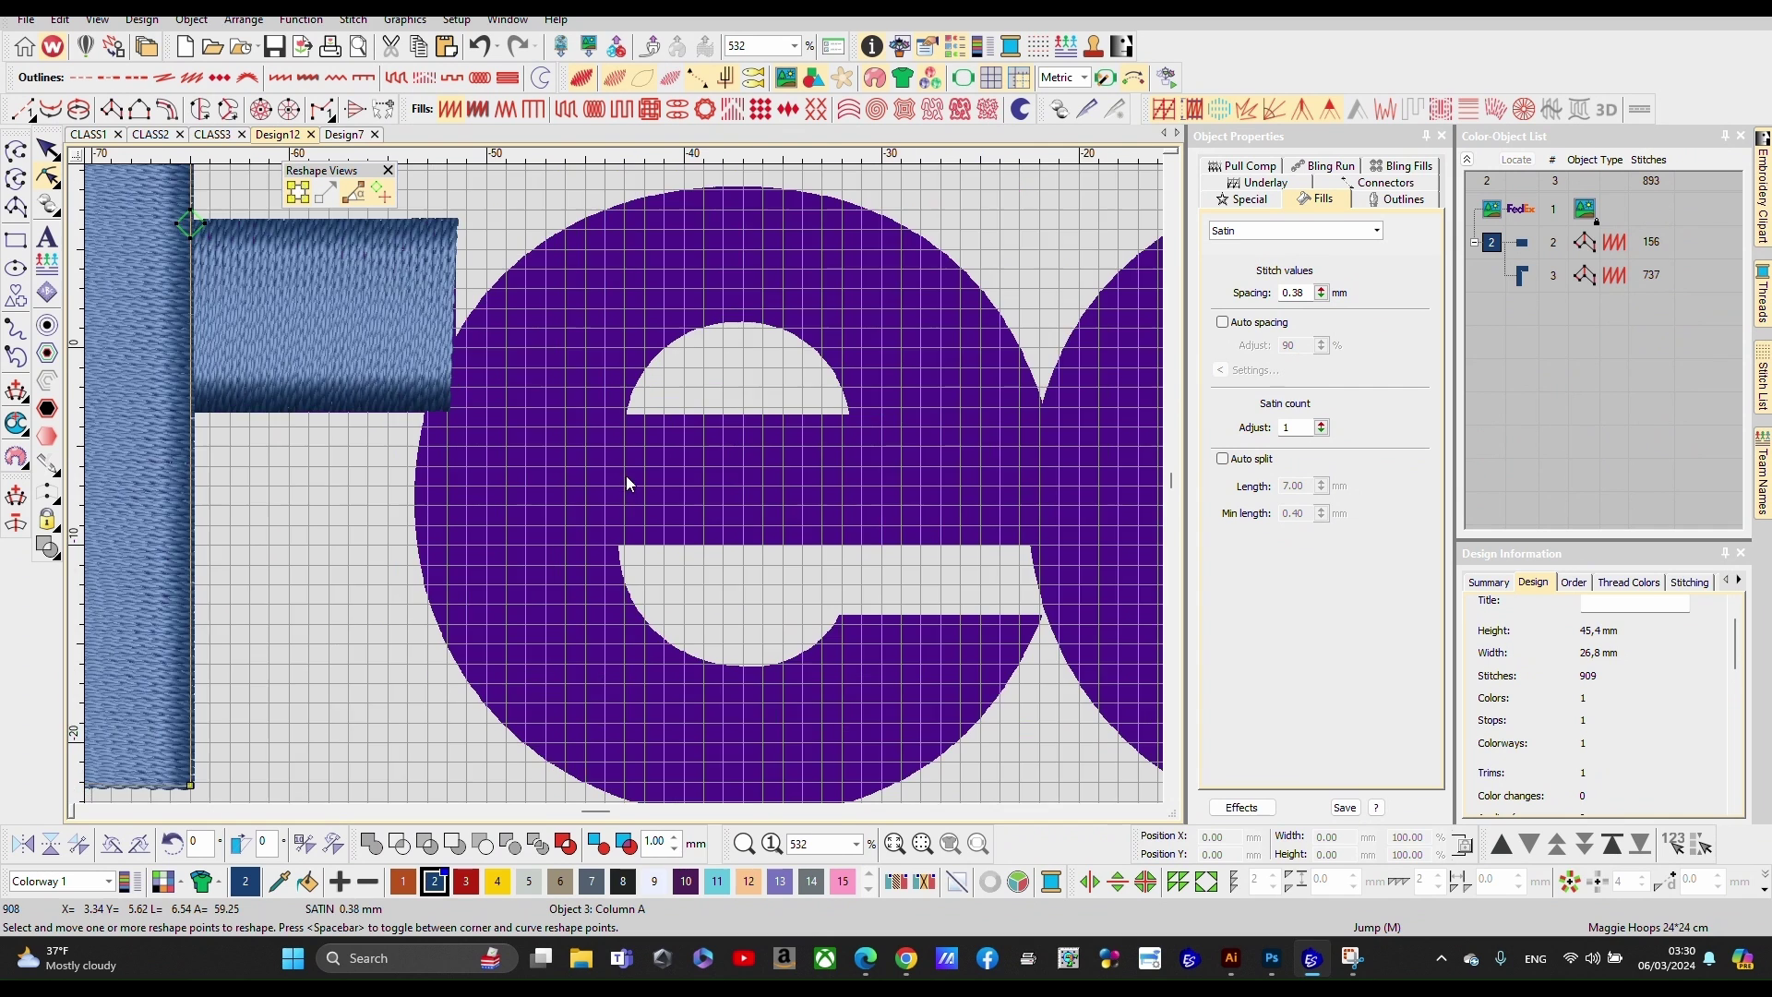
Step: Begin a Column A satin along the e's crossbar, about 13 mm long, and turn it upward with a diagonal pair and a horizontal pair
{"action": "scroll", "coordinate": [624, 484], "scroll_direction": "up", "scroll_amount": 2}
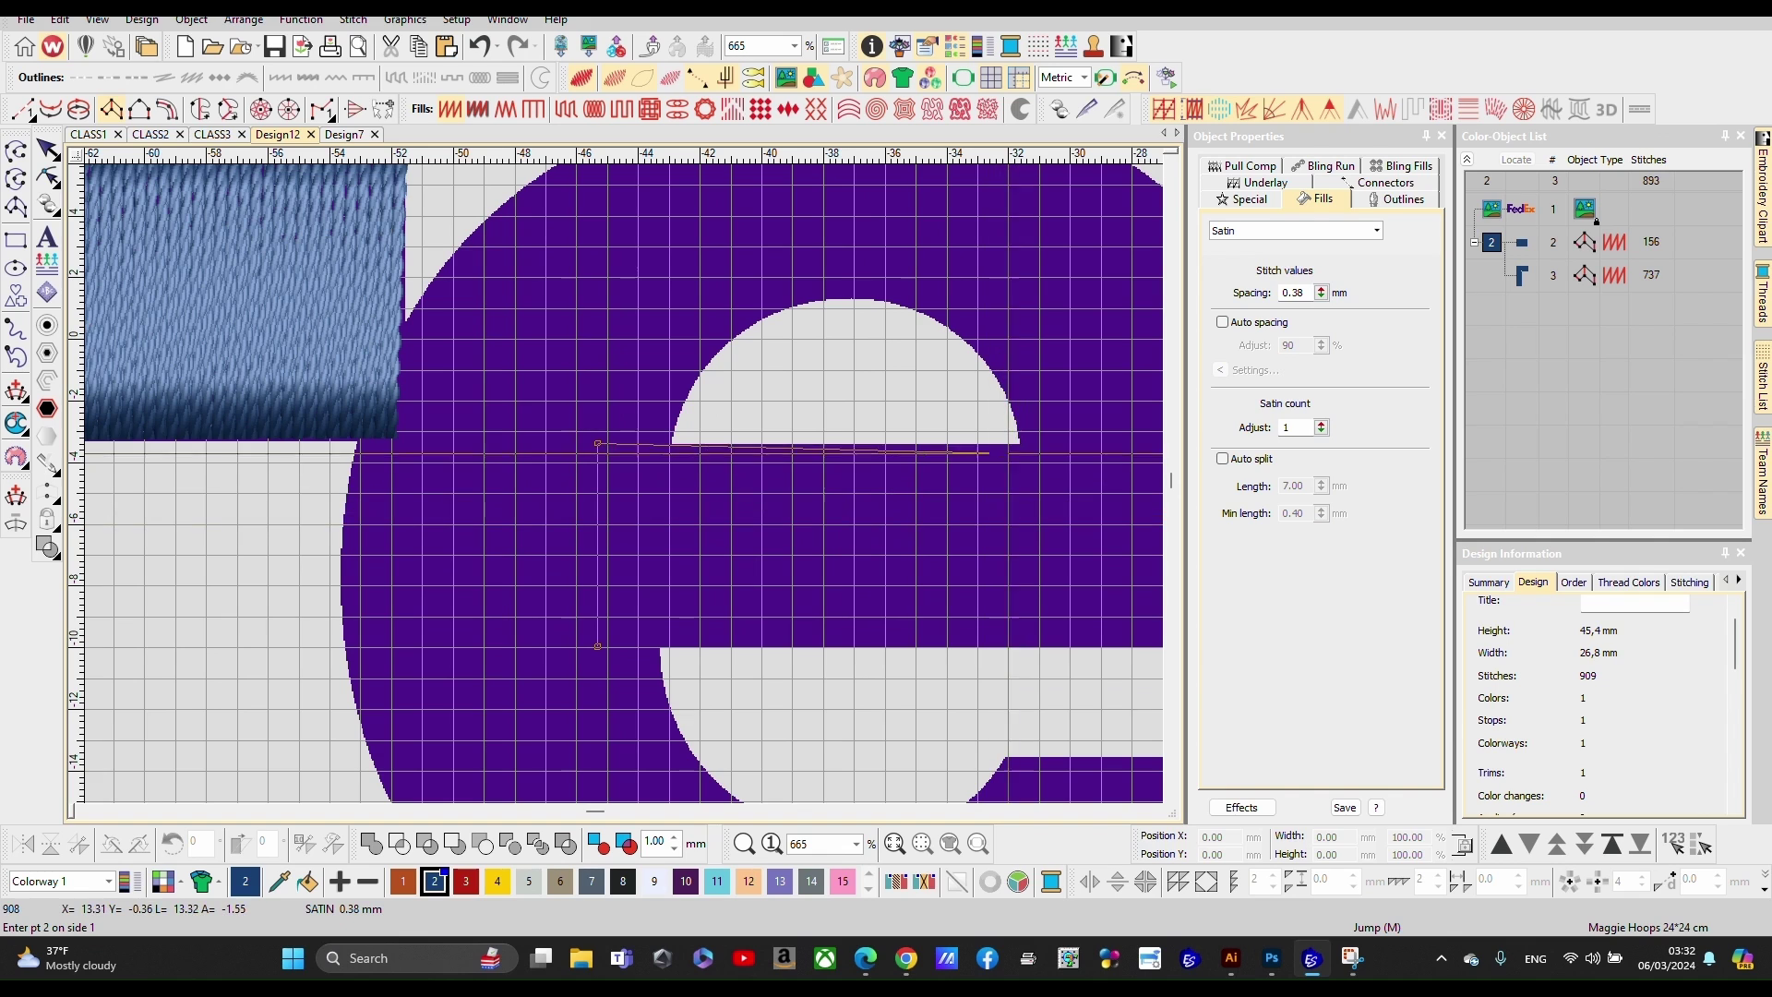
{"action": "left_click", "coordinate": [994, 445]}
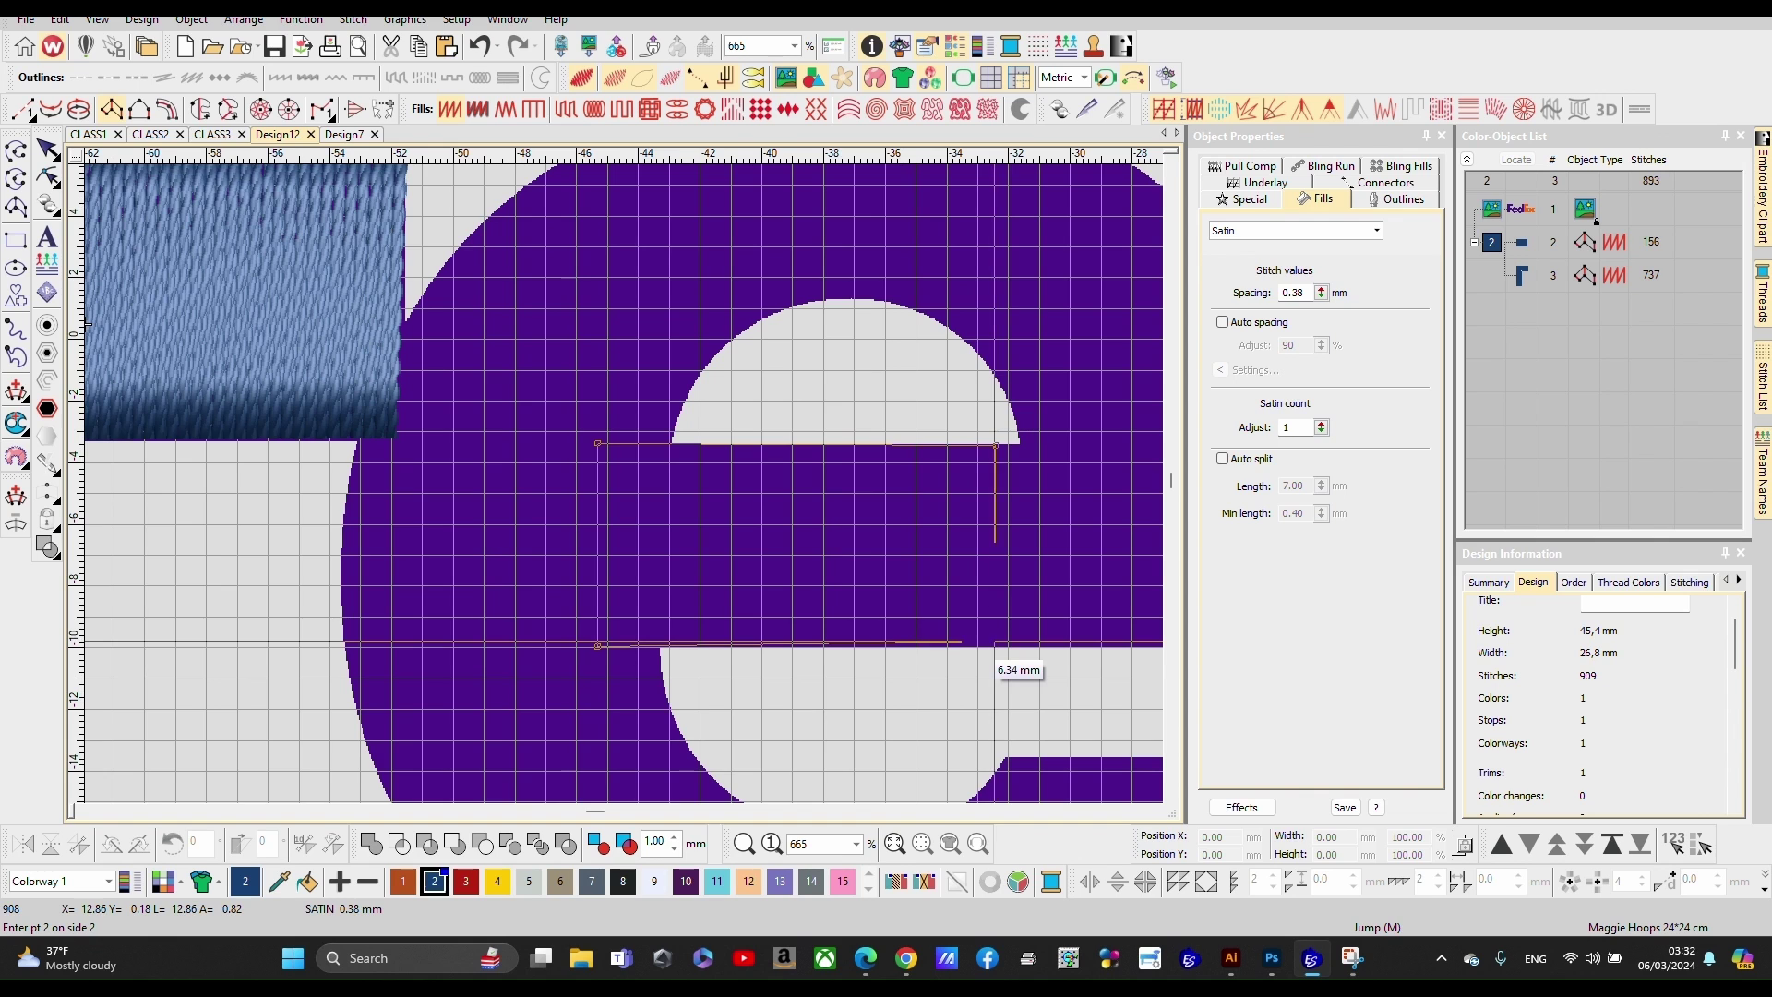
{"action": "left_click", "coordinate": [995, 642]}
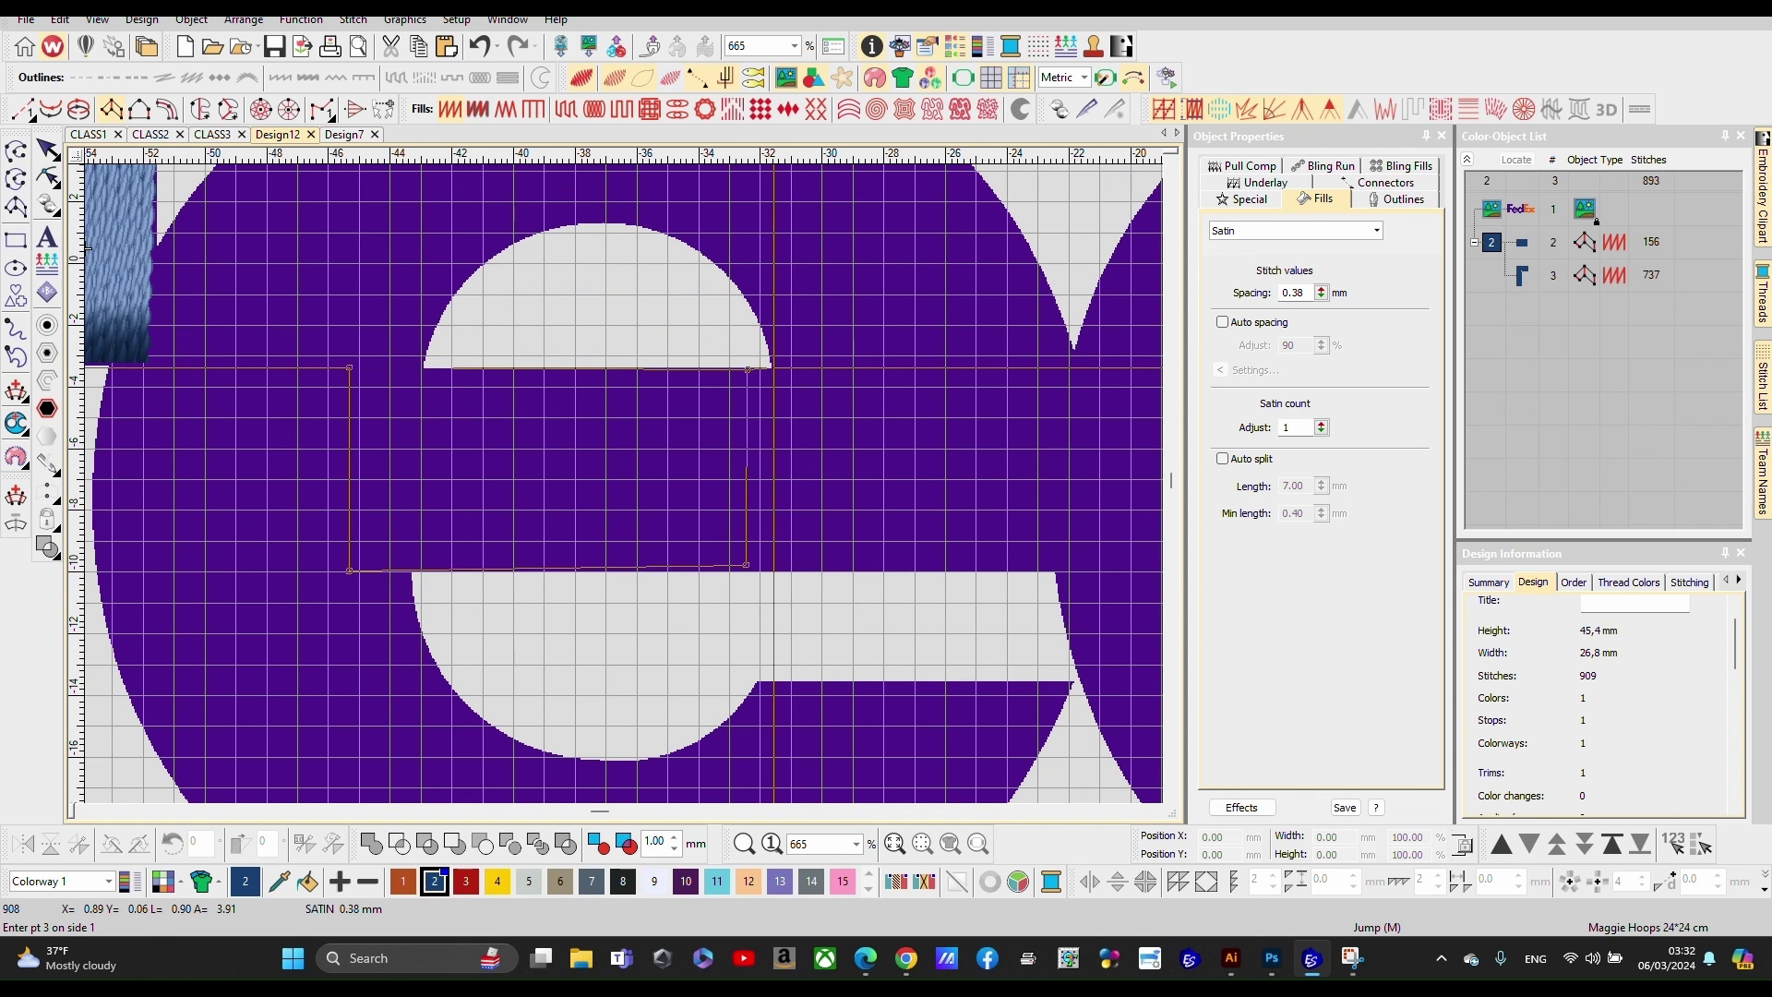
{"action": "left_click", "coordinate": [774, 367]}
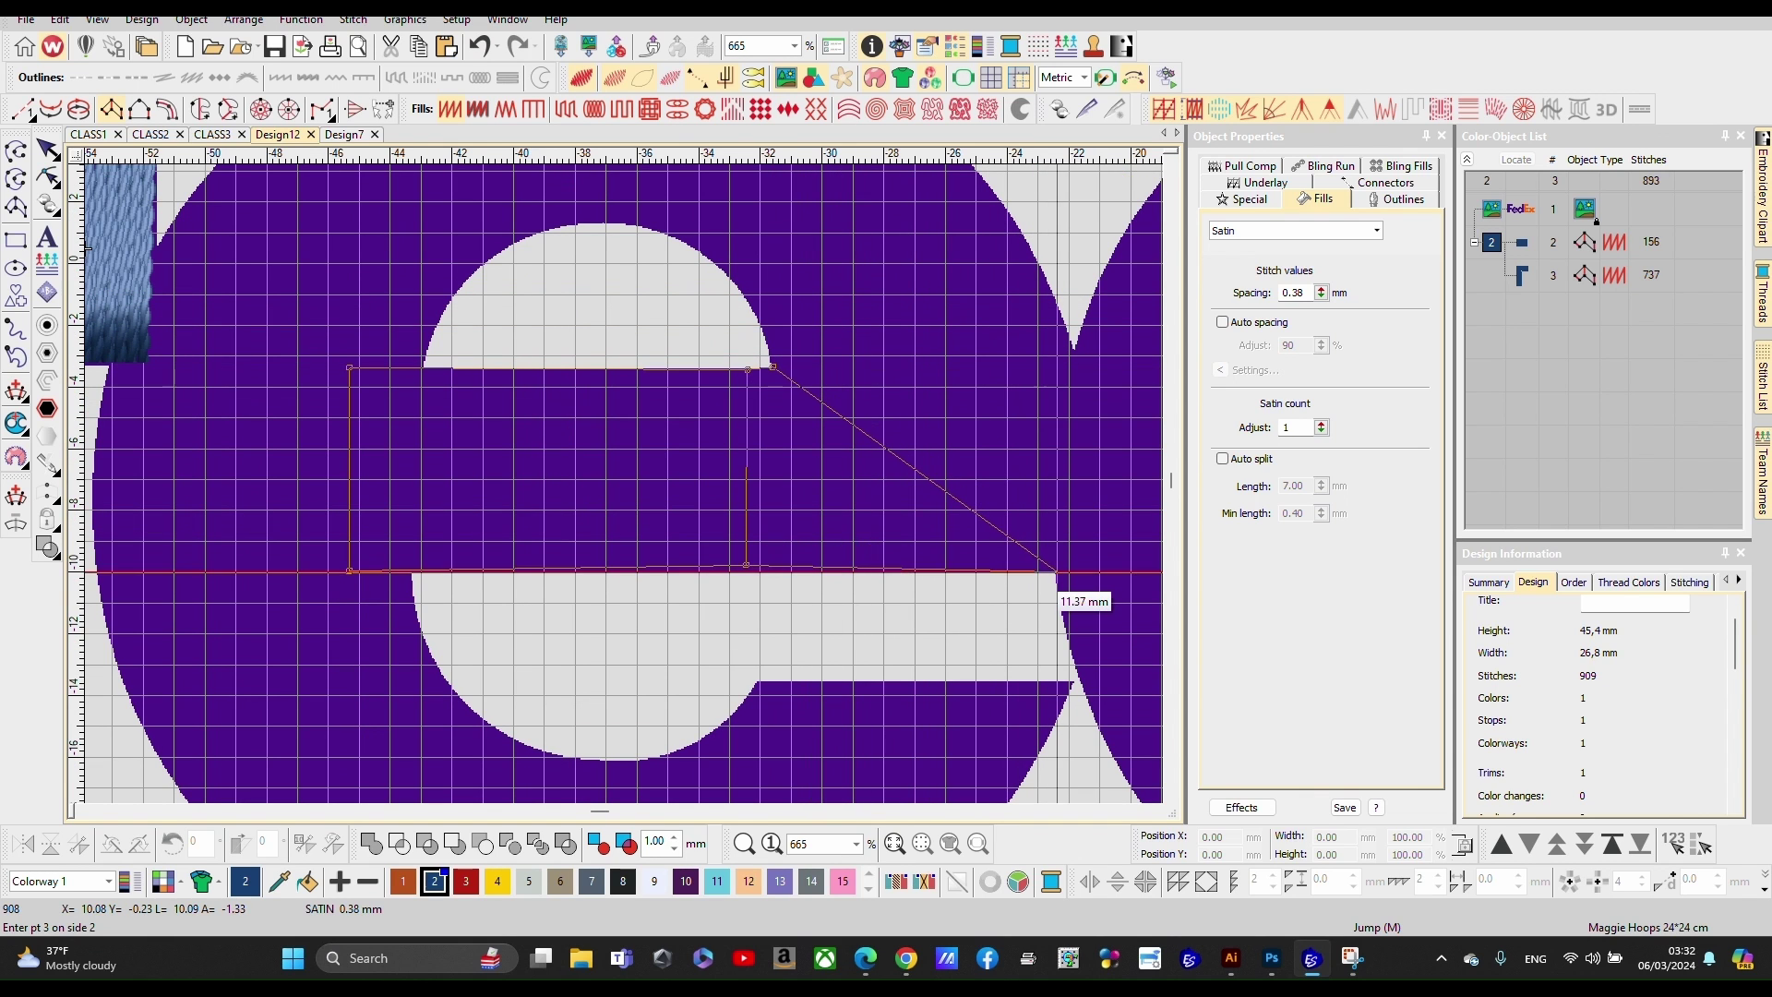
{"action": "left_click", "coordinate": [766, 349]}
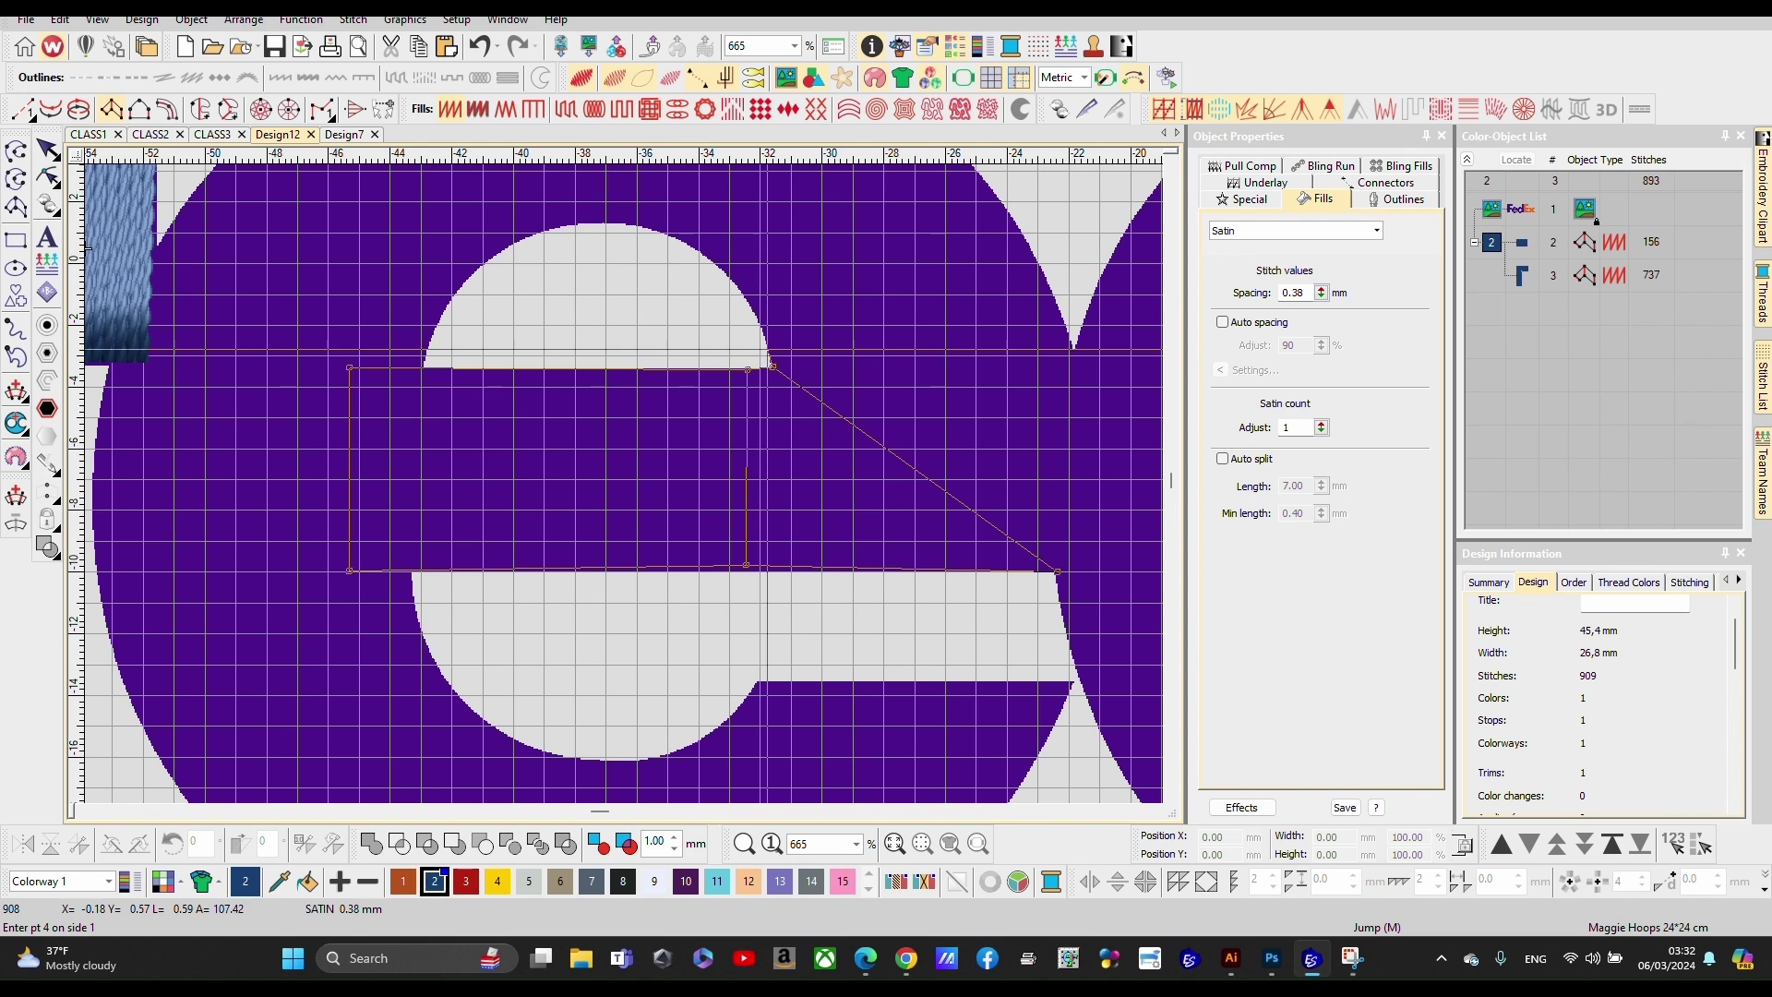
{"action": "left_click", "coordinate": [1073, 349]}
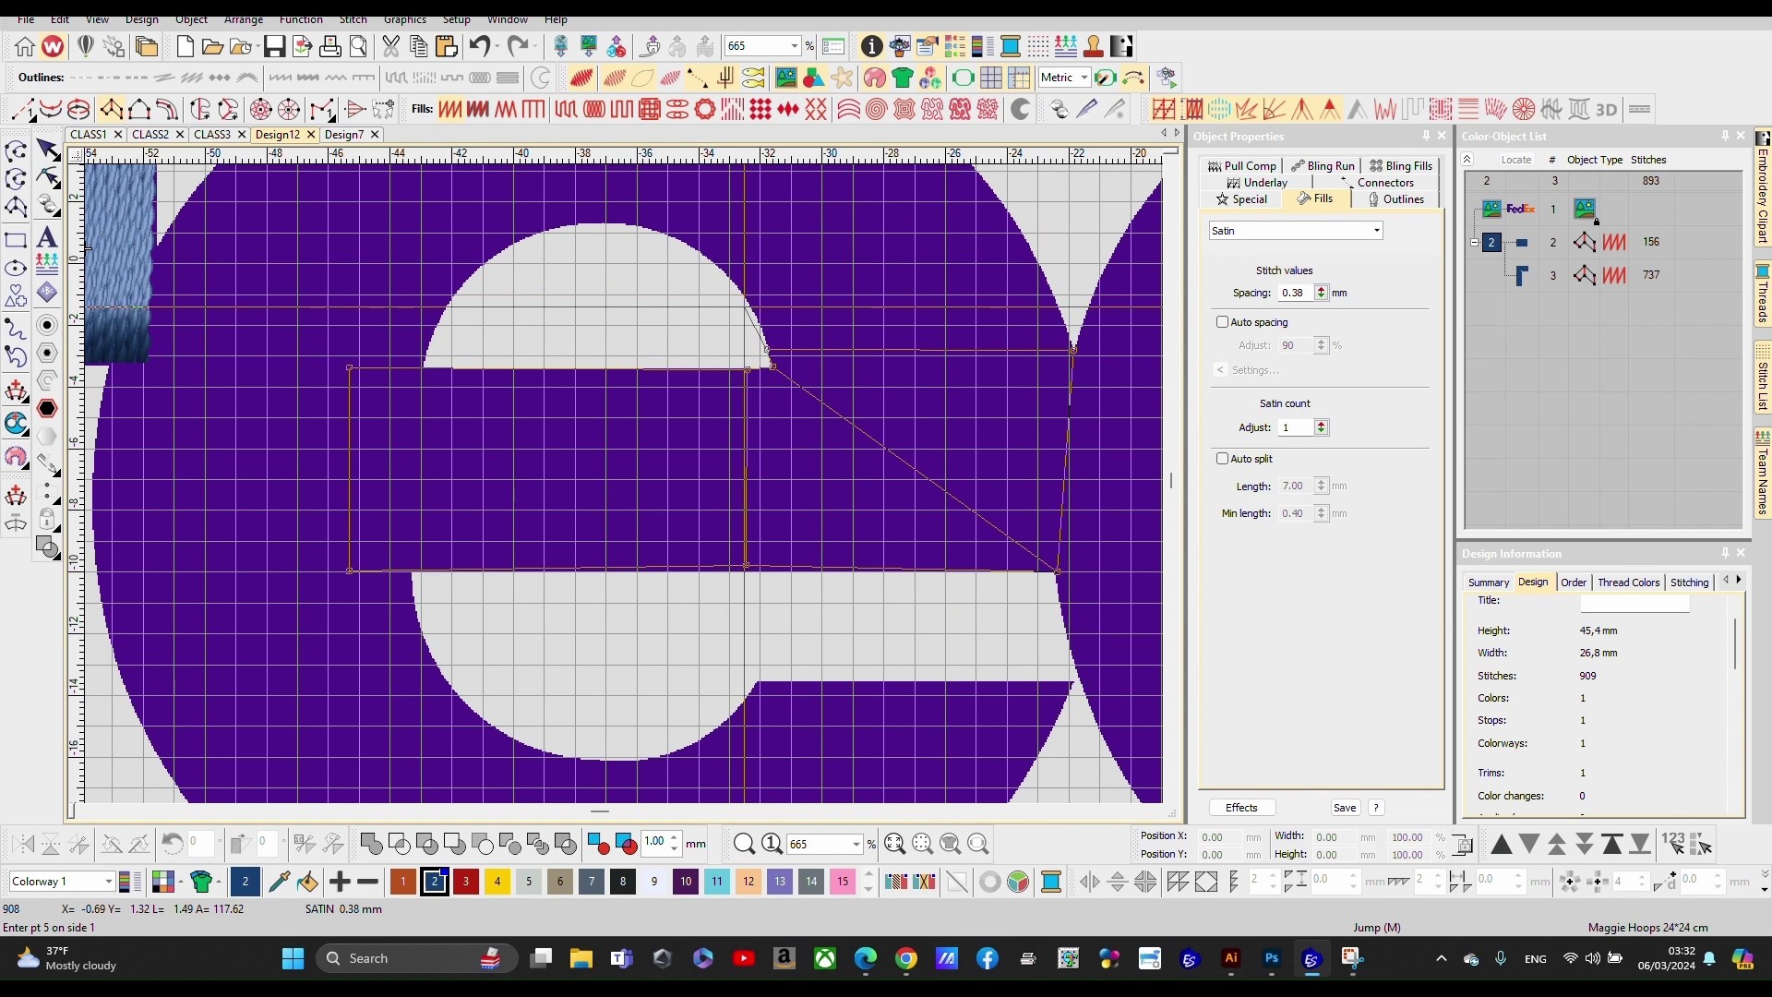
Step: Curve the satin column up the e's right shoulder and over its top with three inner-to-outer point pairs
{"action": "left_click", "coordinate": [729, 279]}
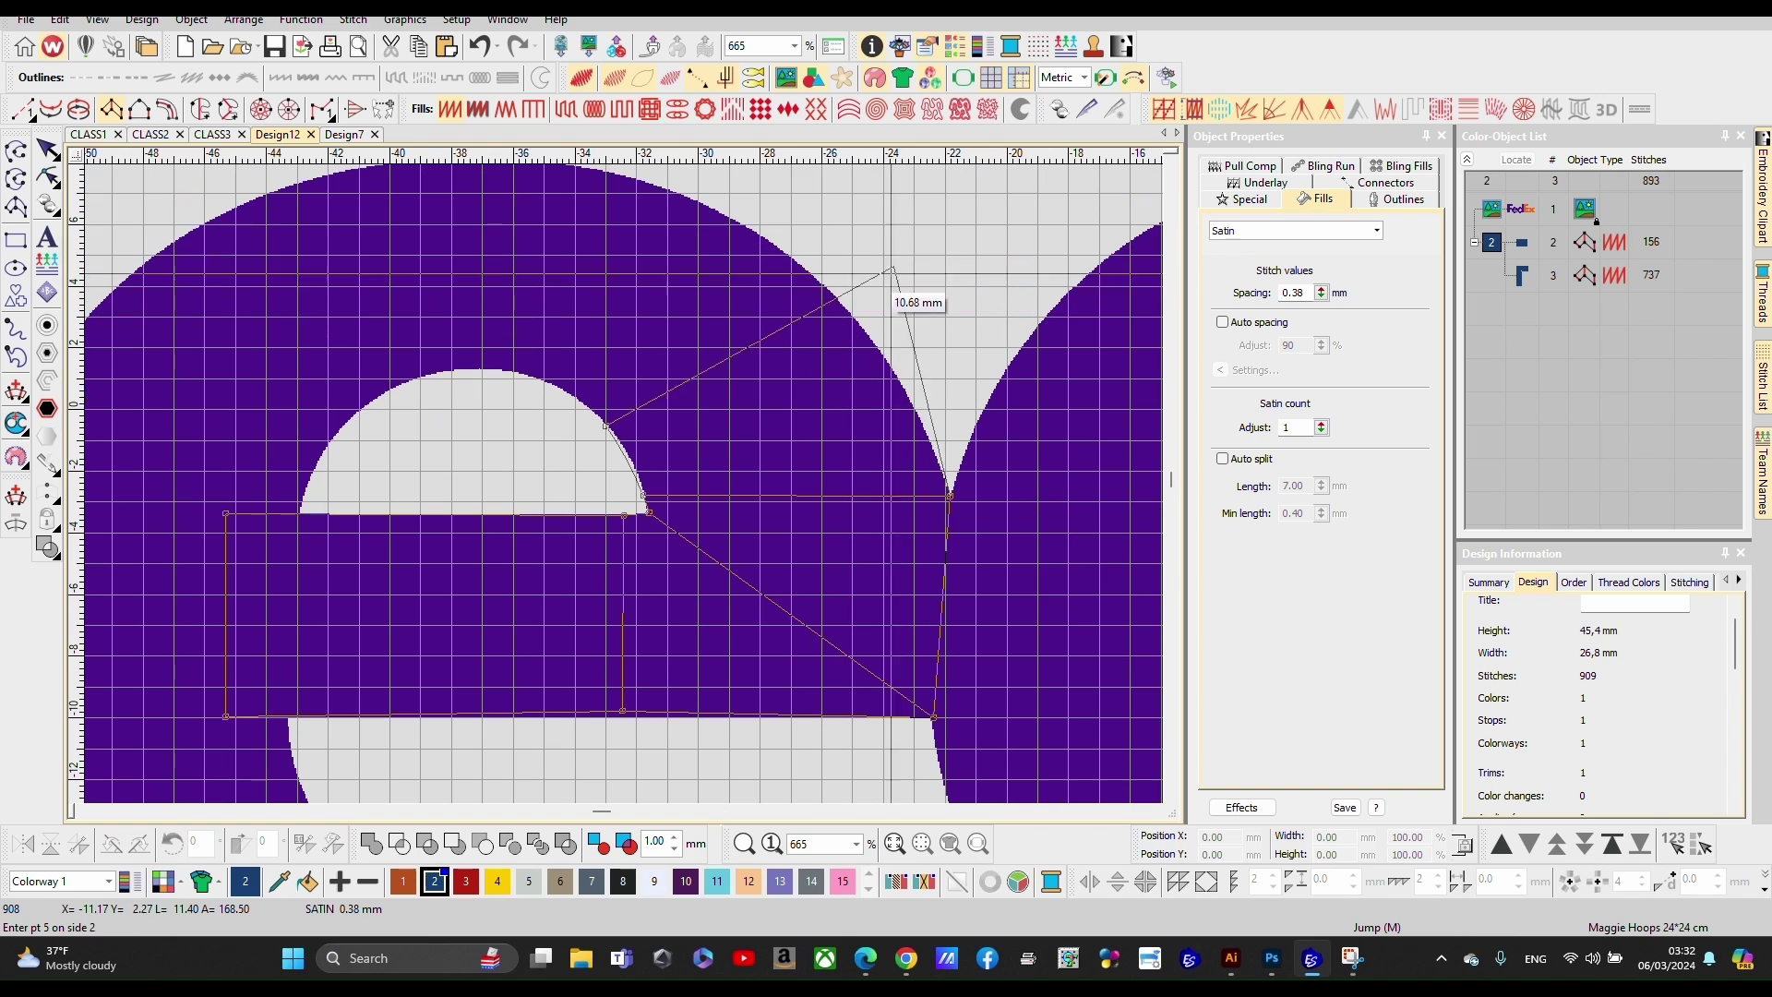
{"action": "left_click", "coordinate": [851, 317]}
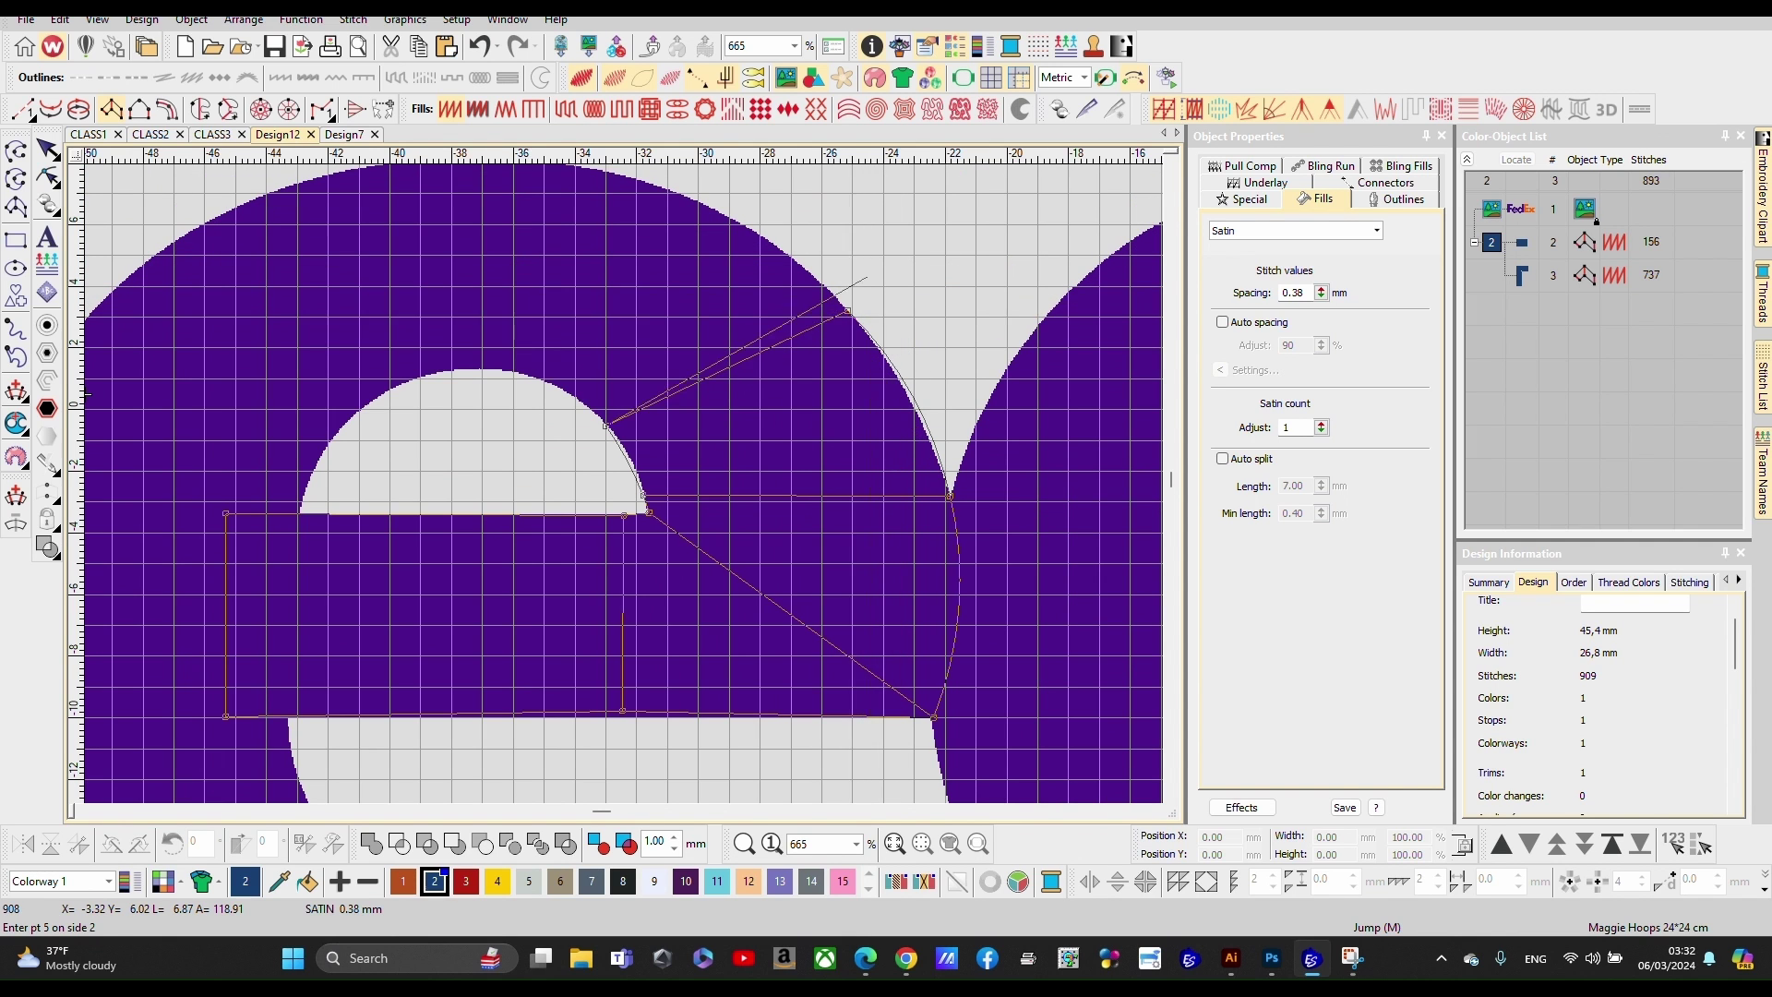
{"action": "left_click", "coordinate": [425, 525]}
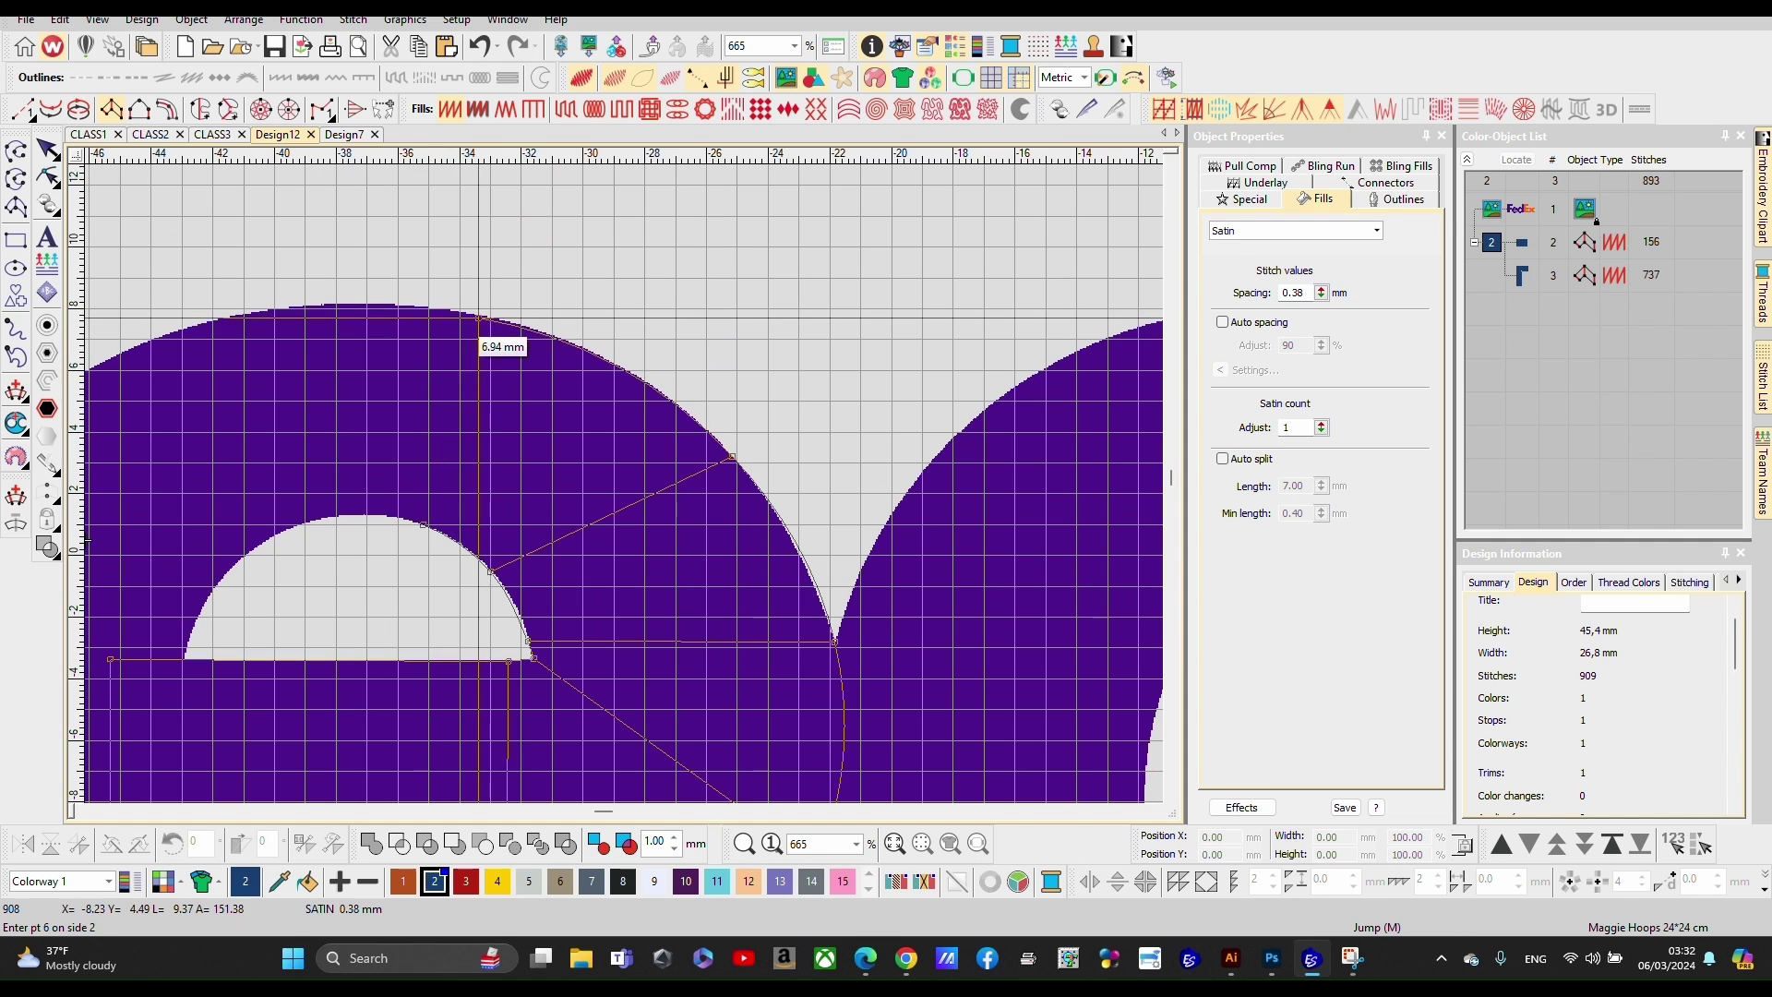
{"action": "left_click", "coordinate": [480, 317]}
{"action": "left_click", "coordinate": [336, 514]}
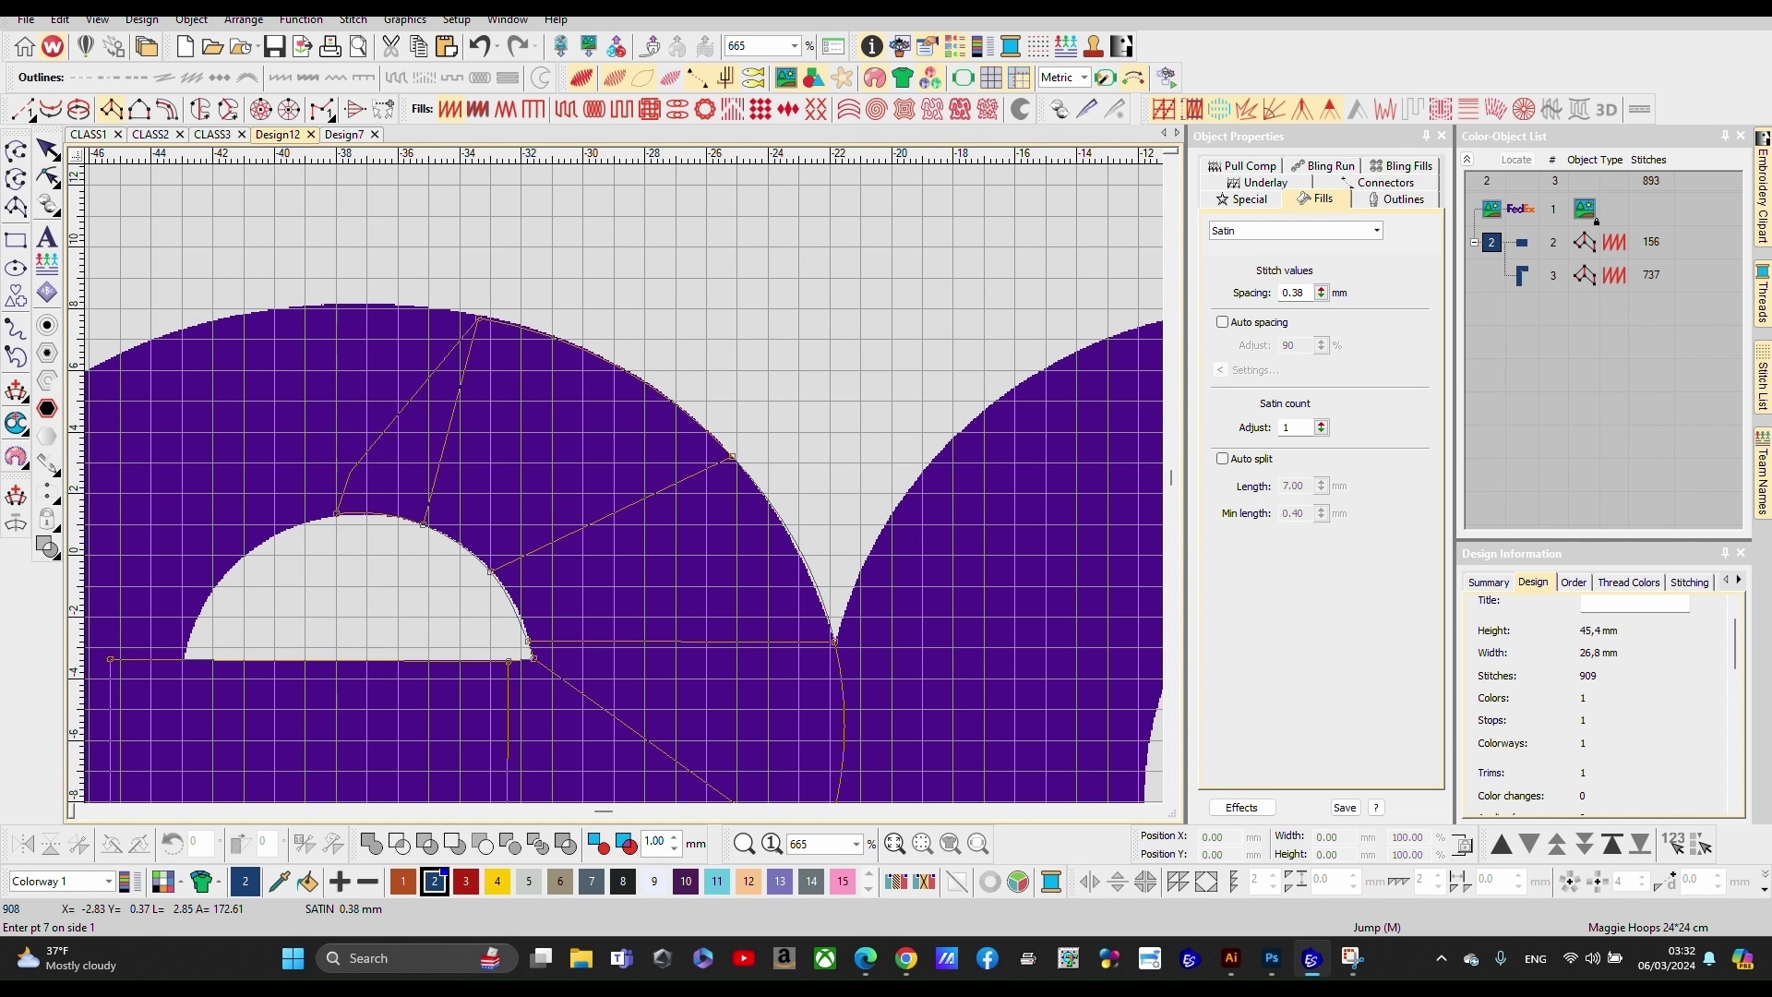
{"action": "left_click", "coordinate": [286, 308]}
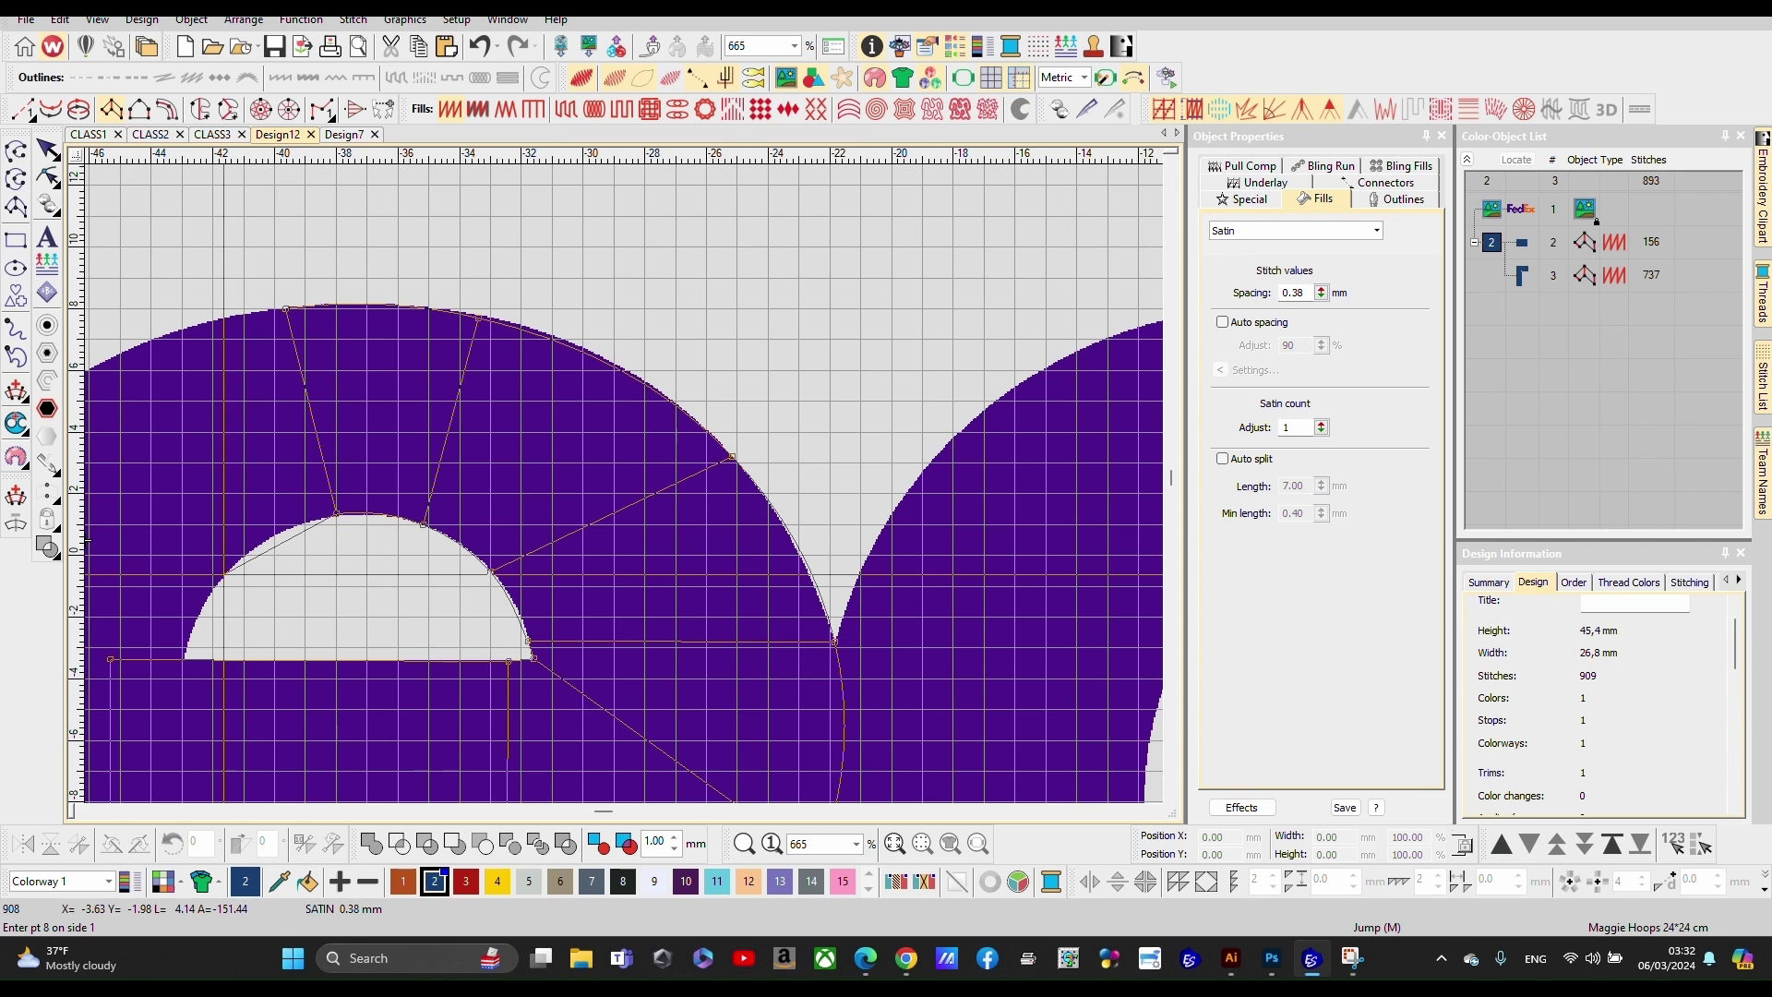
Step: Continue the satin column down the e's left side, overlapping the crossbar's start, to the level of the crossbar's lower edge
{"action": "left_click", "coordinate": [226, 572]}
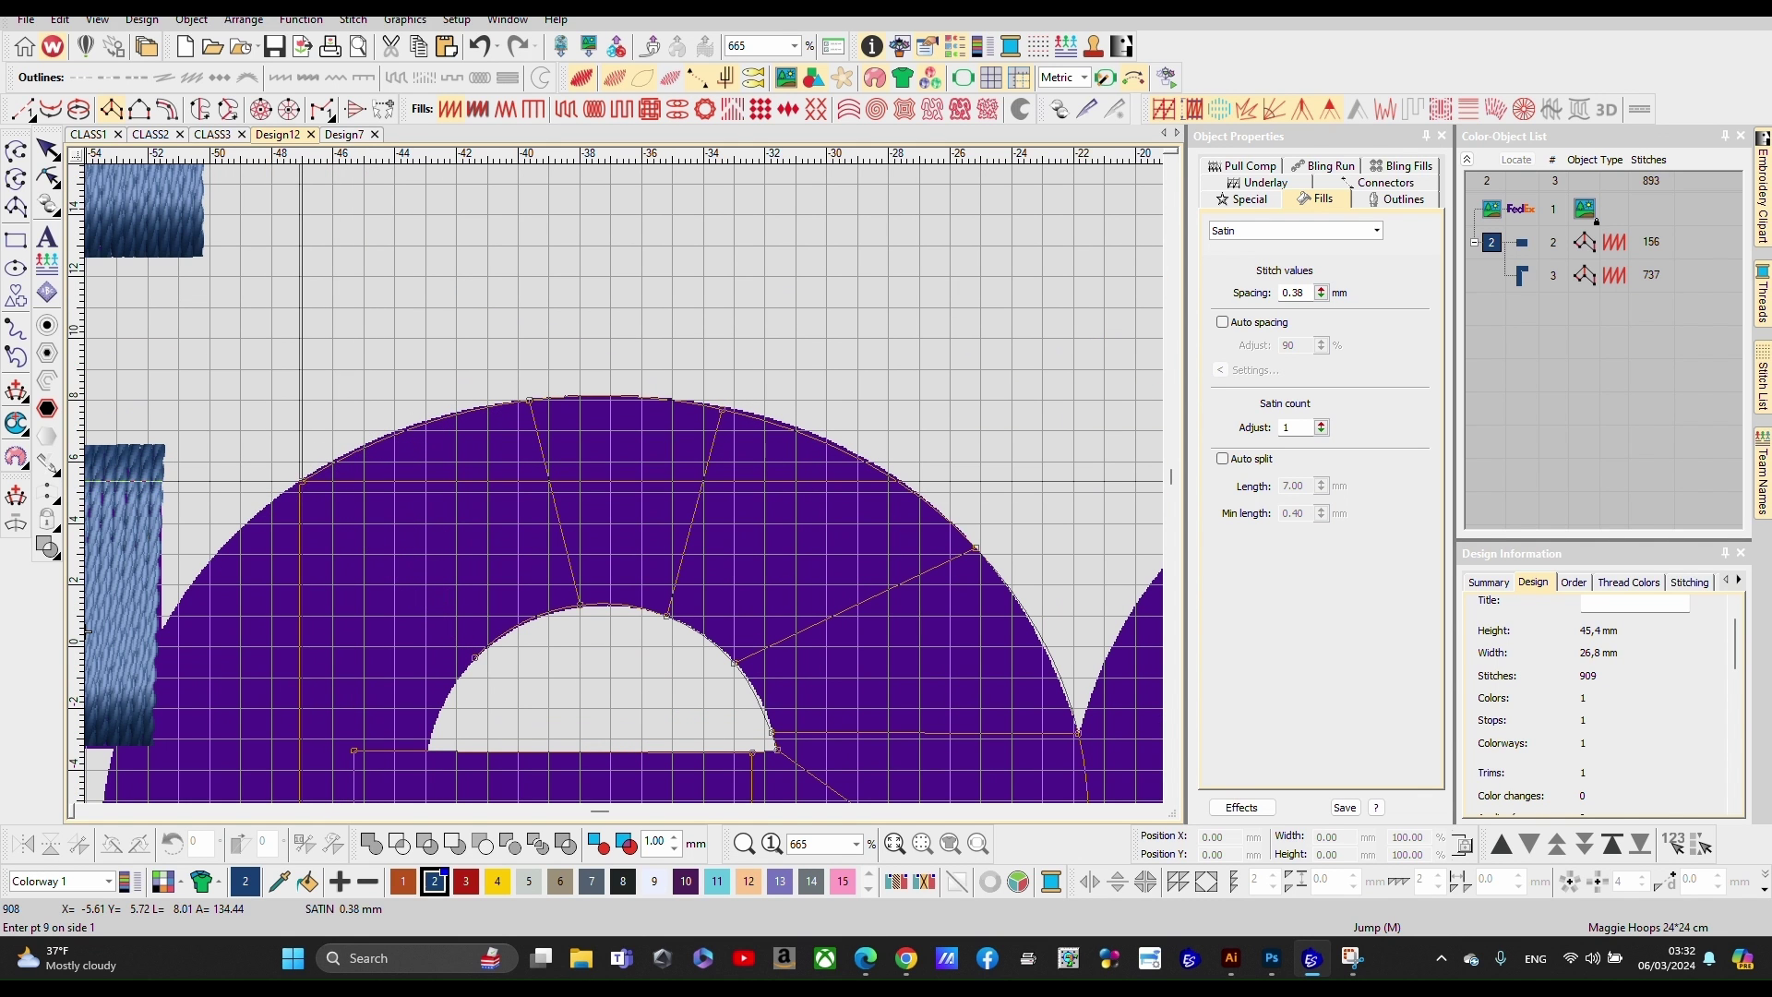
{"action": "key", "text": "c"}
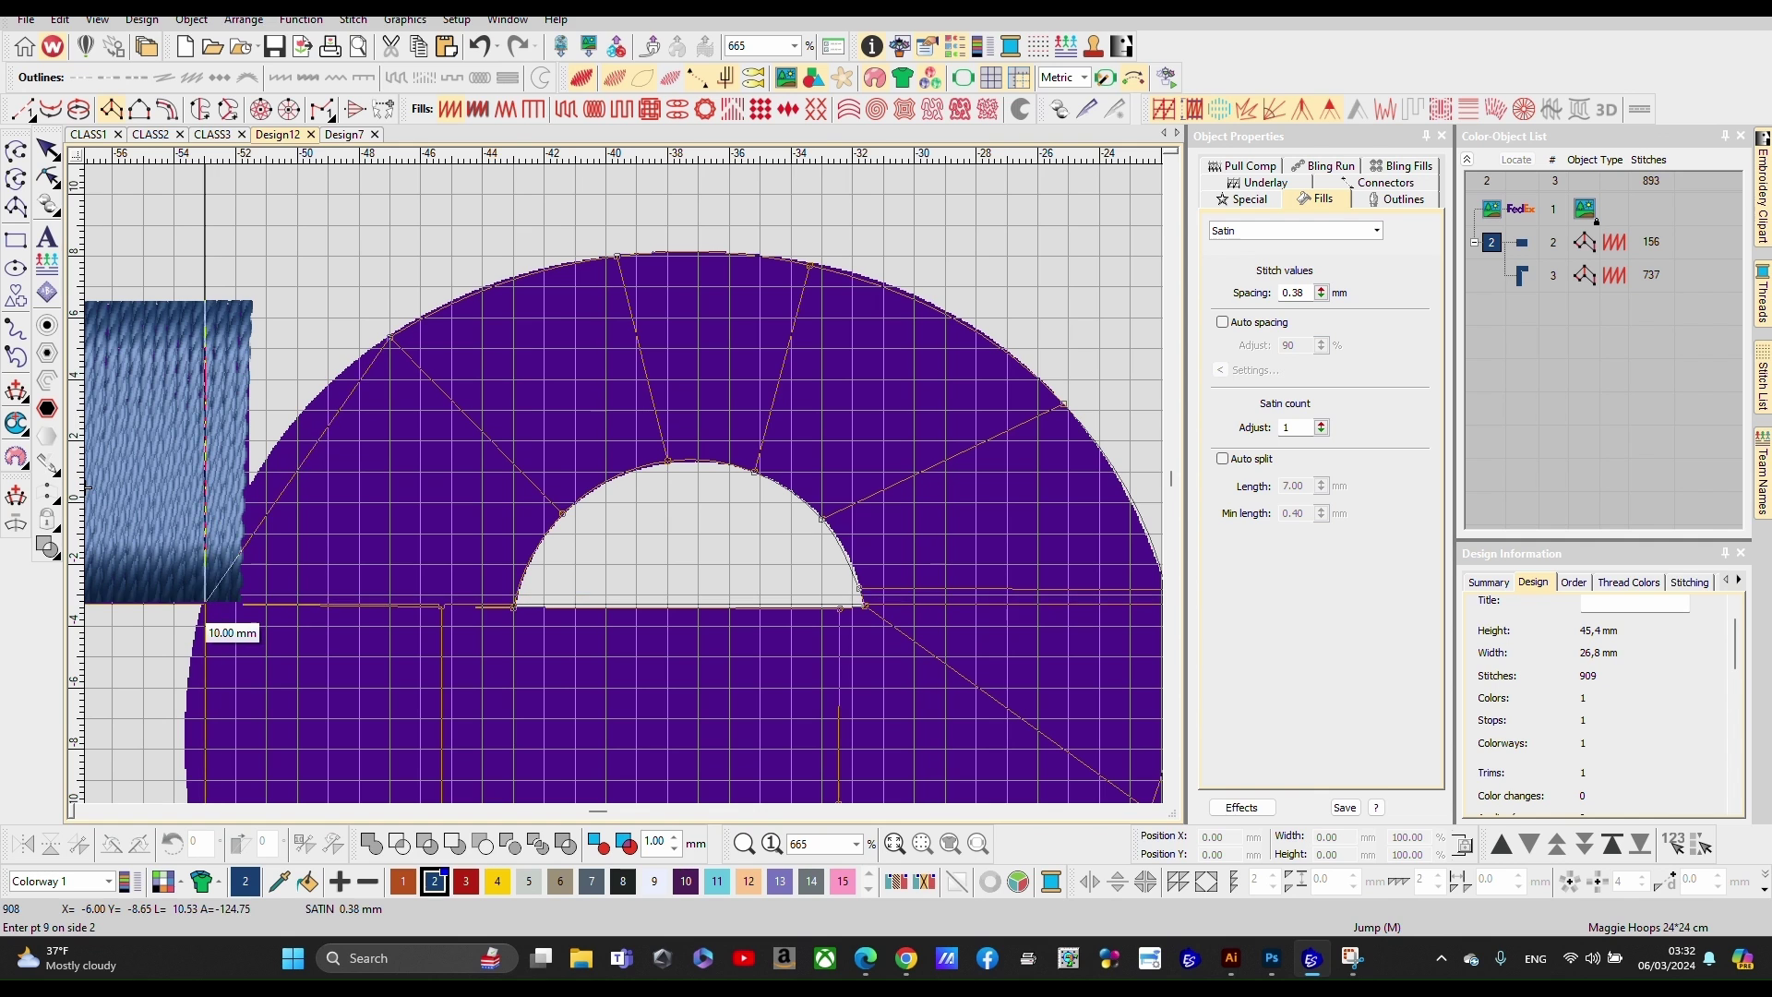
{"action": "left_click", "coordinate": [213, 597]}
{"action": "key", "text": "c"}
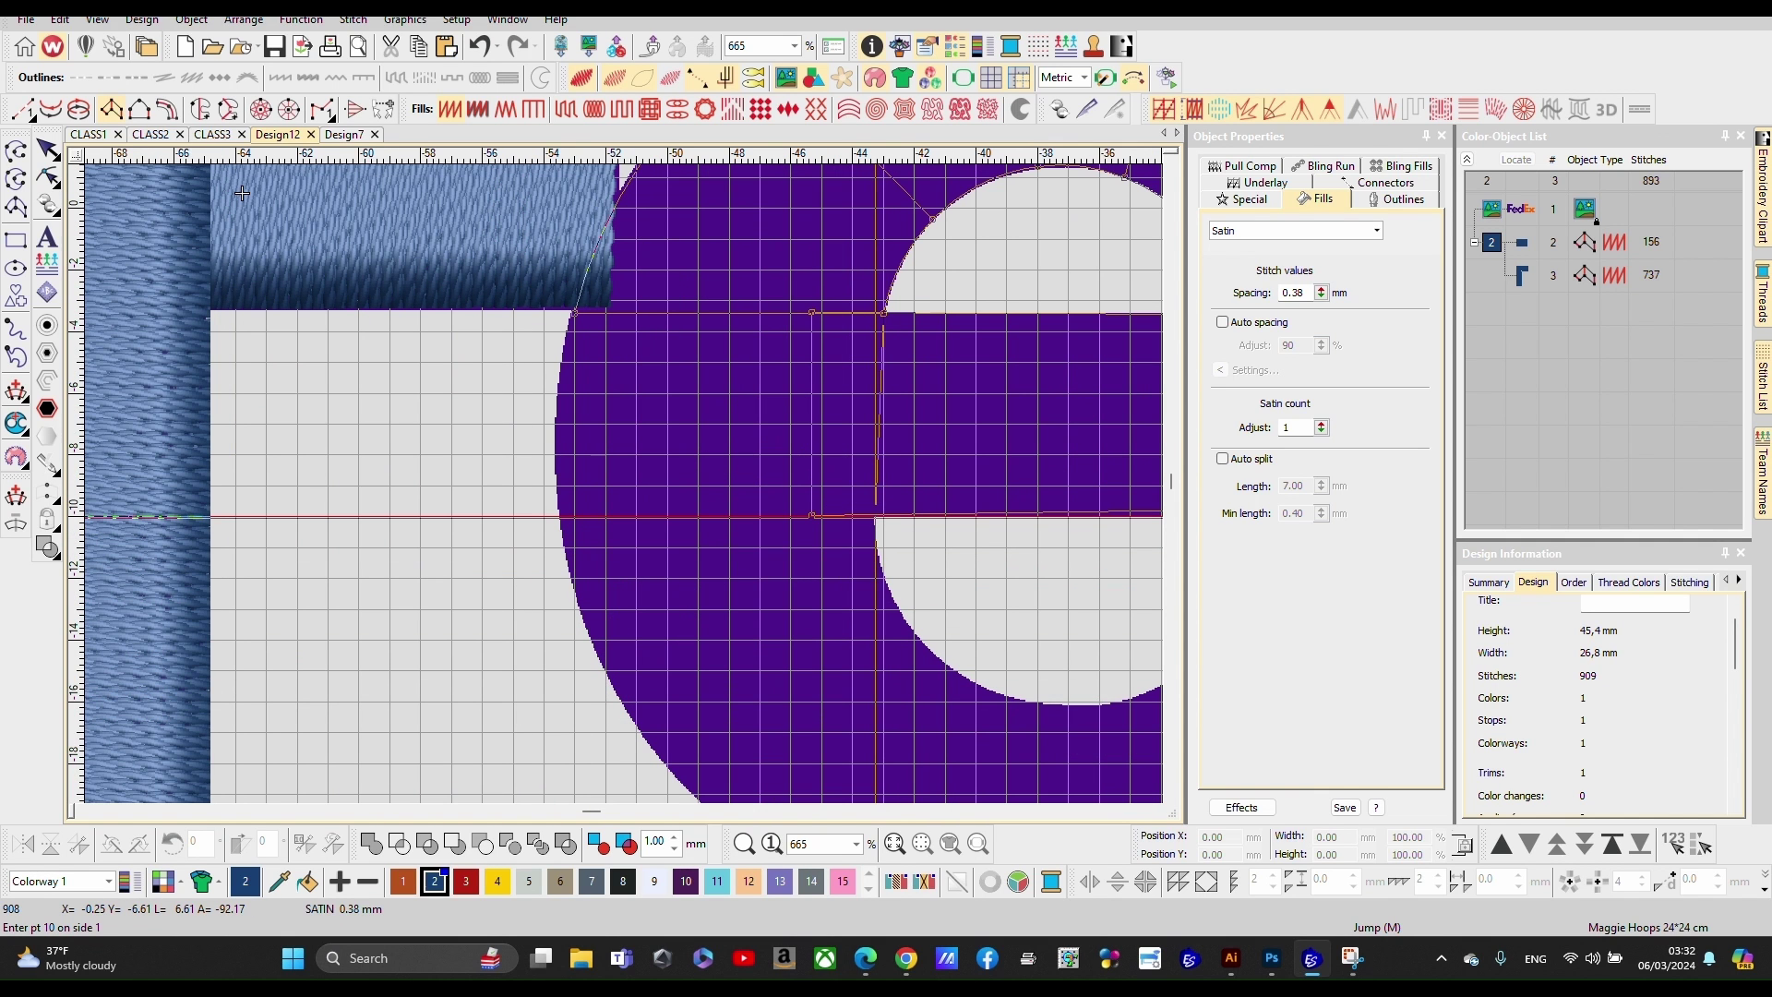
{"action": "left_click", "coordinate": [875, 516]}
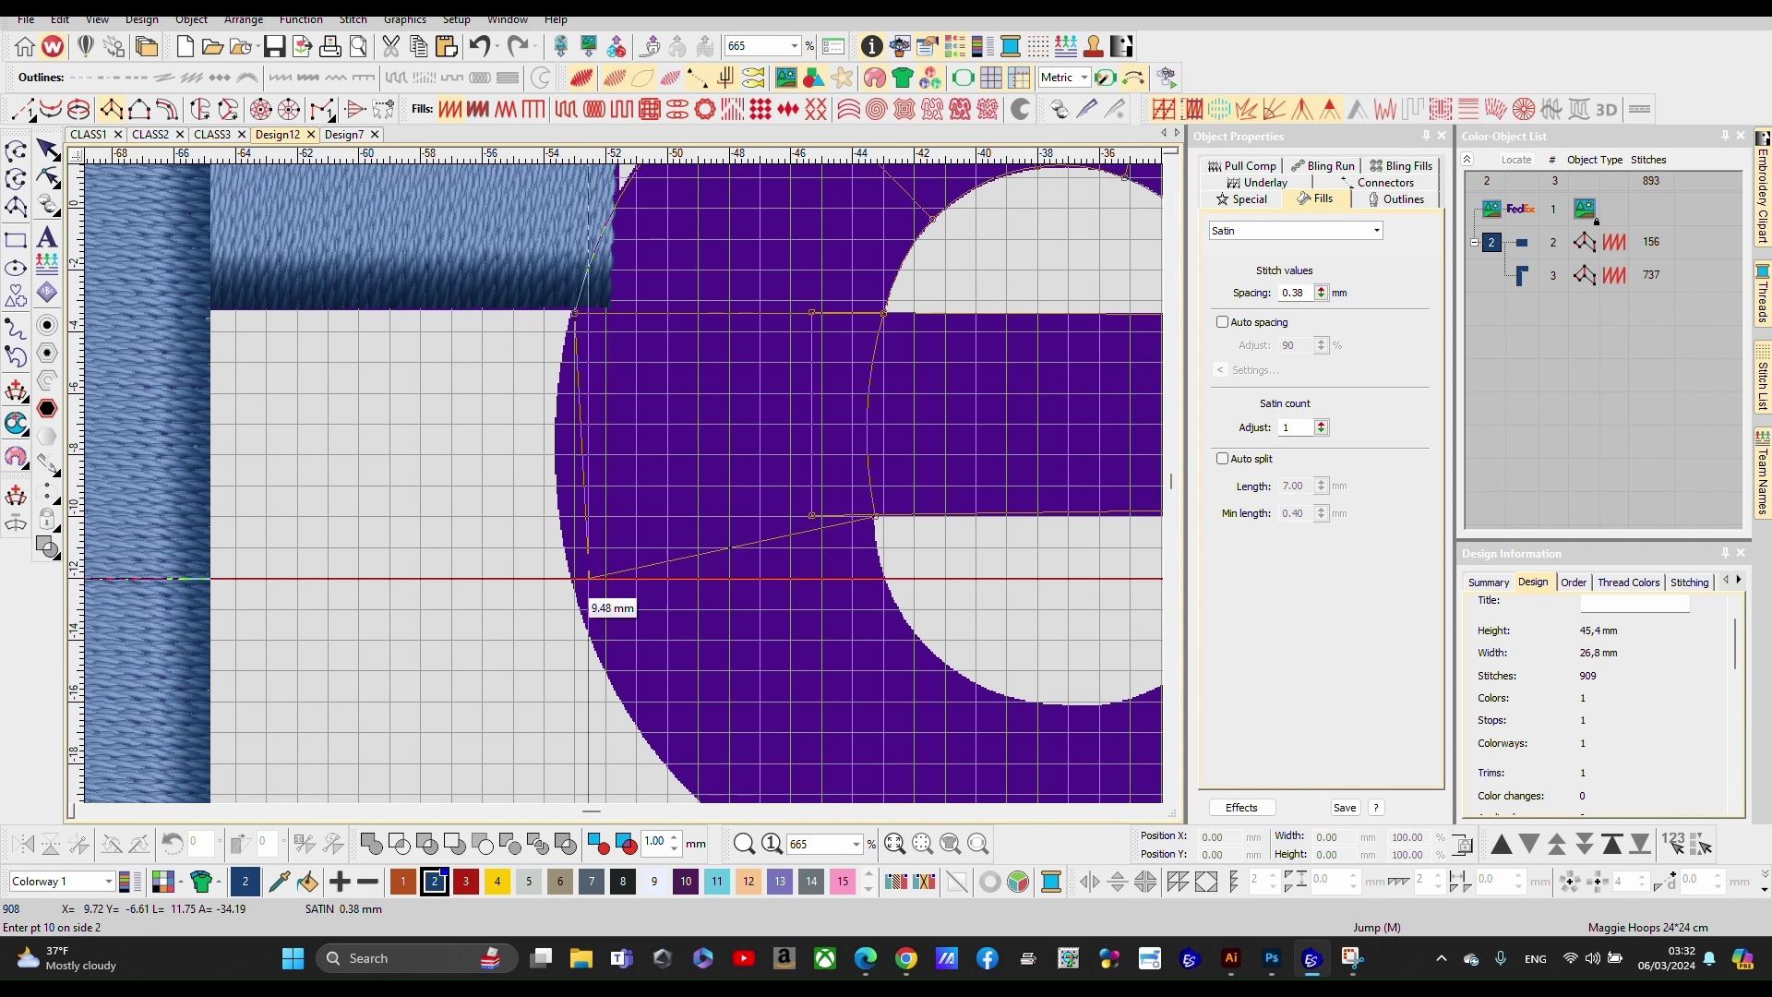
{"action": "left_click", "coordinate": [558, 528]}
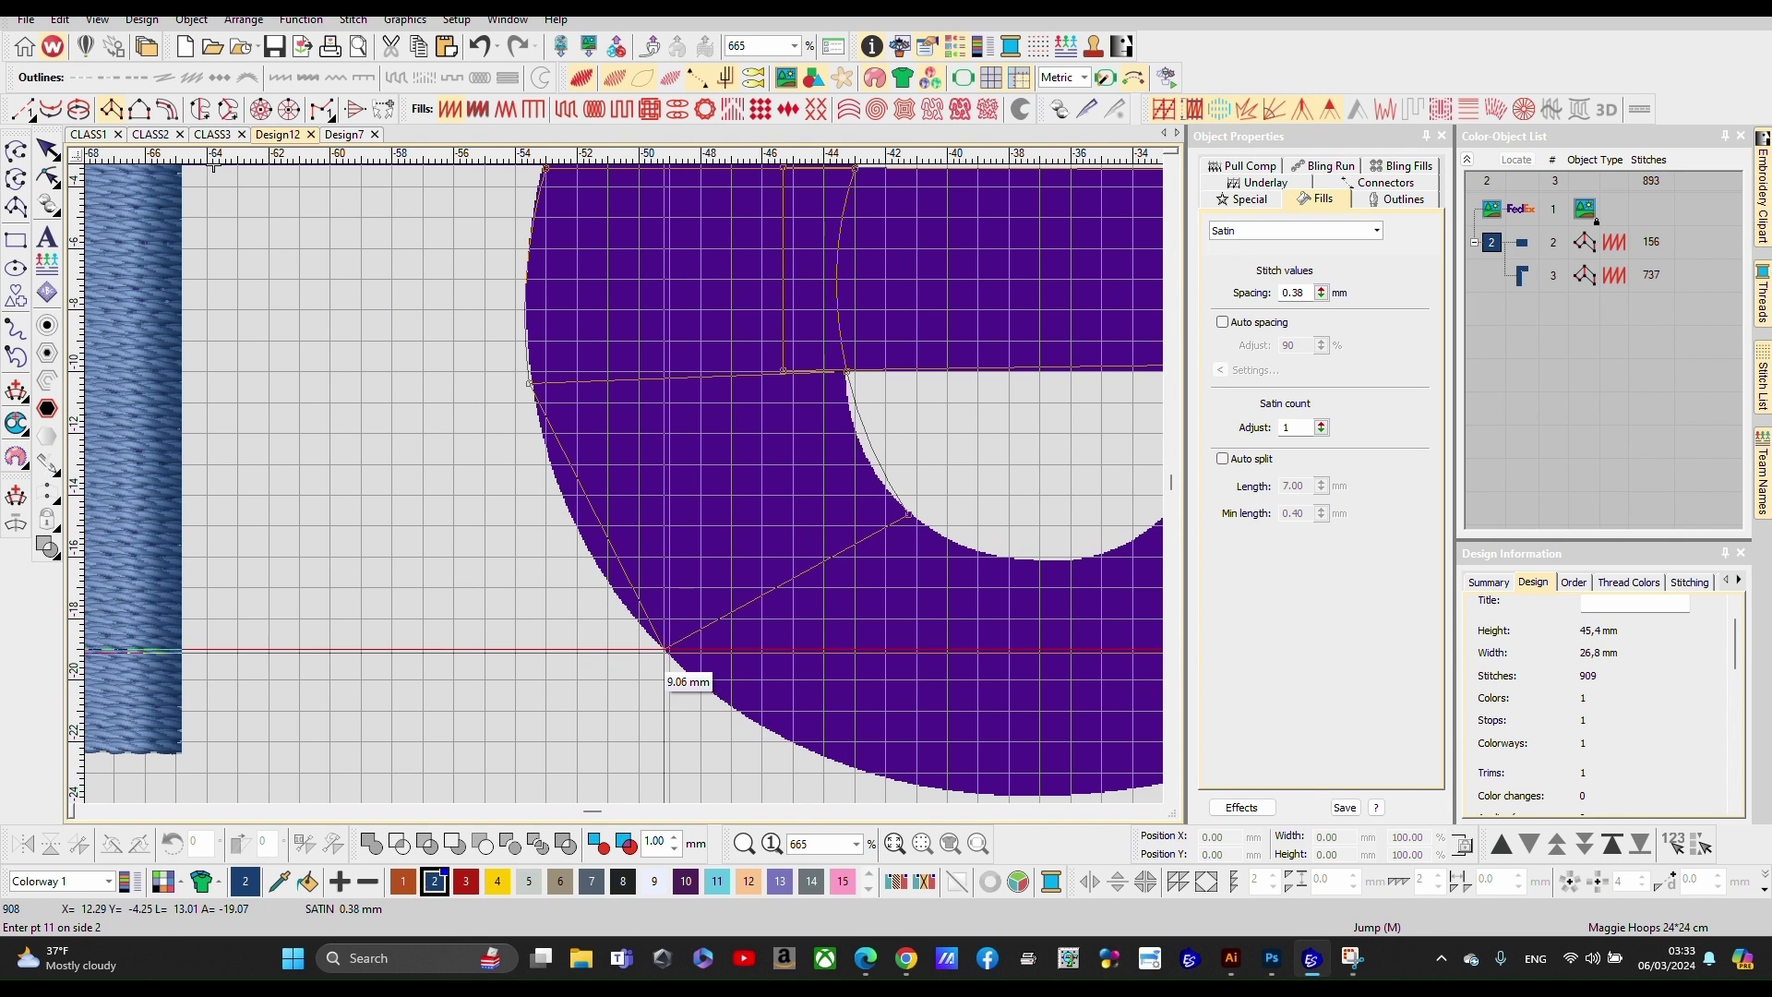
Step: Curve the satin column around the e's bottom to the tip of its open end and complete the object
{"action": "left_click", "coordinate": [664, 649]}
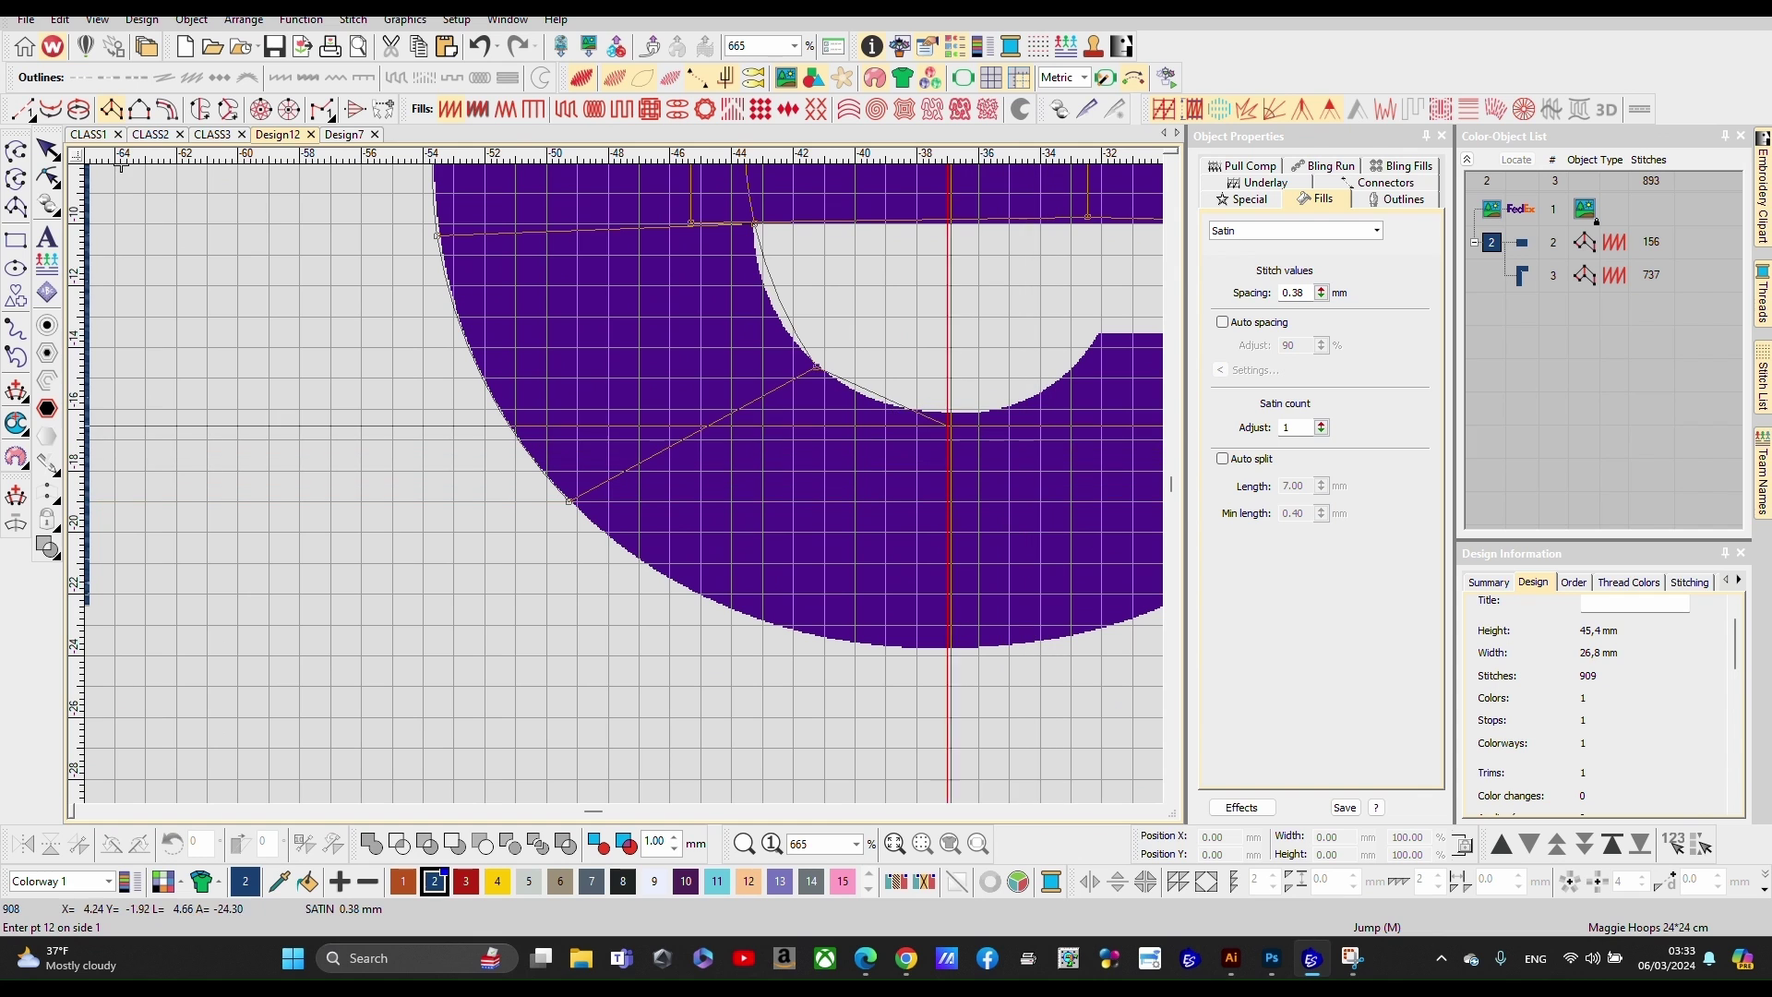
{"action": "left_click", "coordinate": [947, 412]}
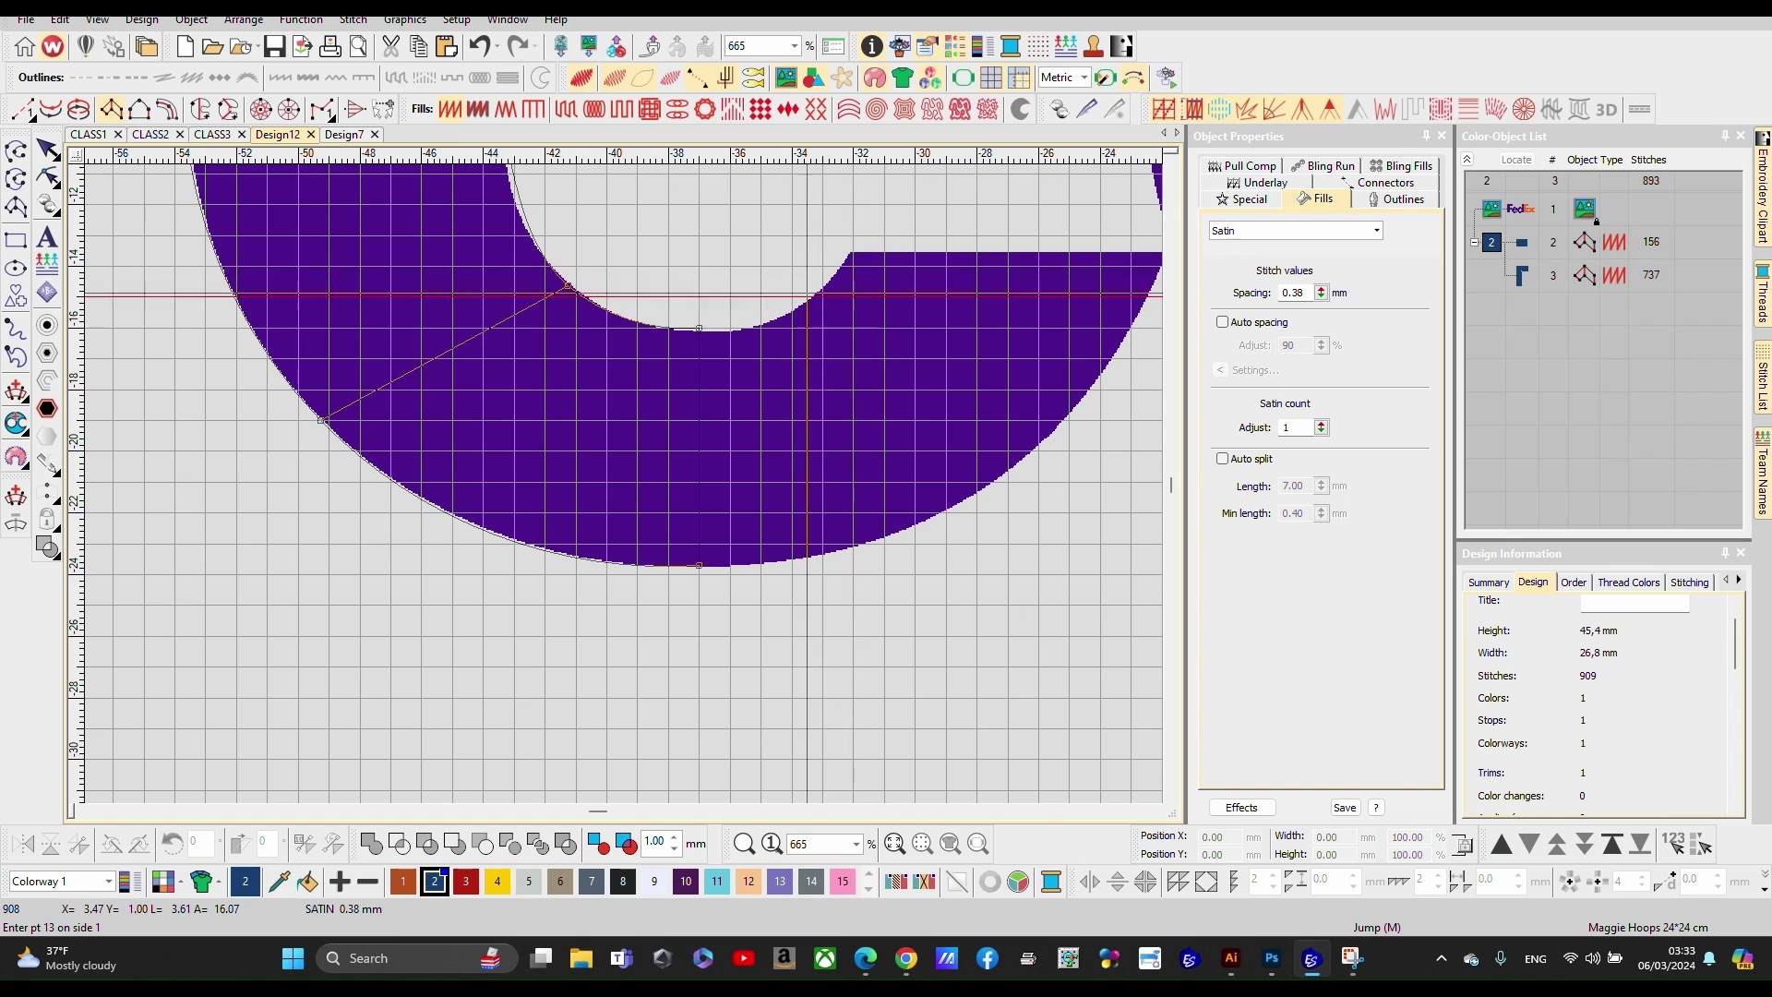
{"action": "left_click", "coordinate": [842, 270]}
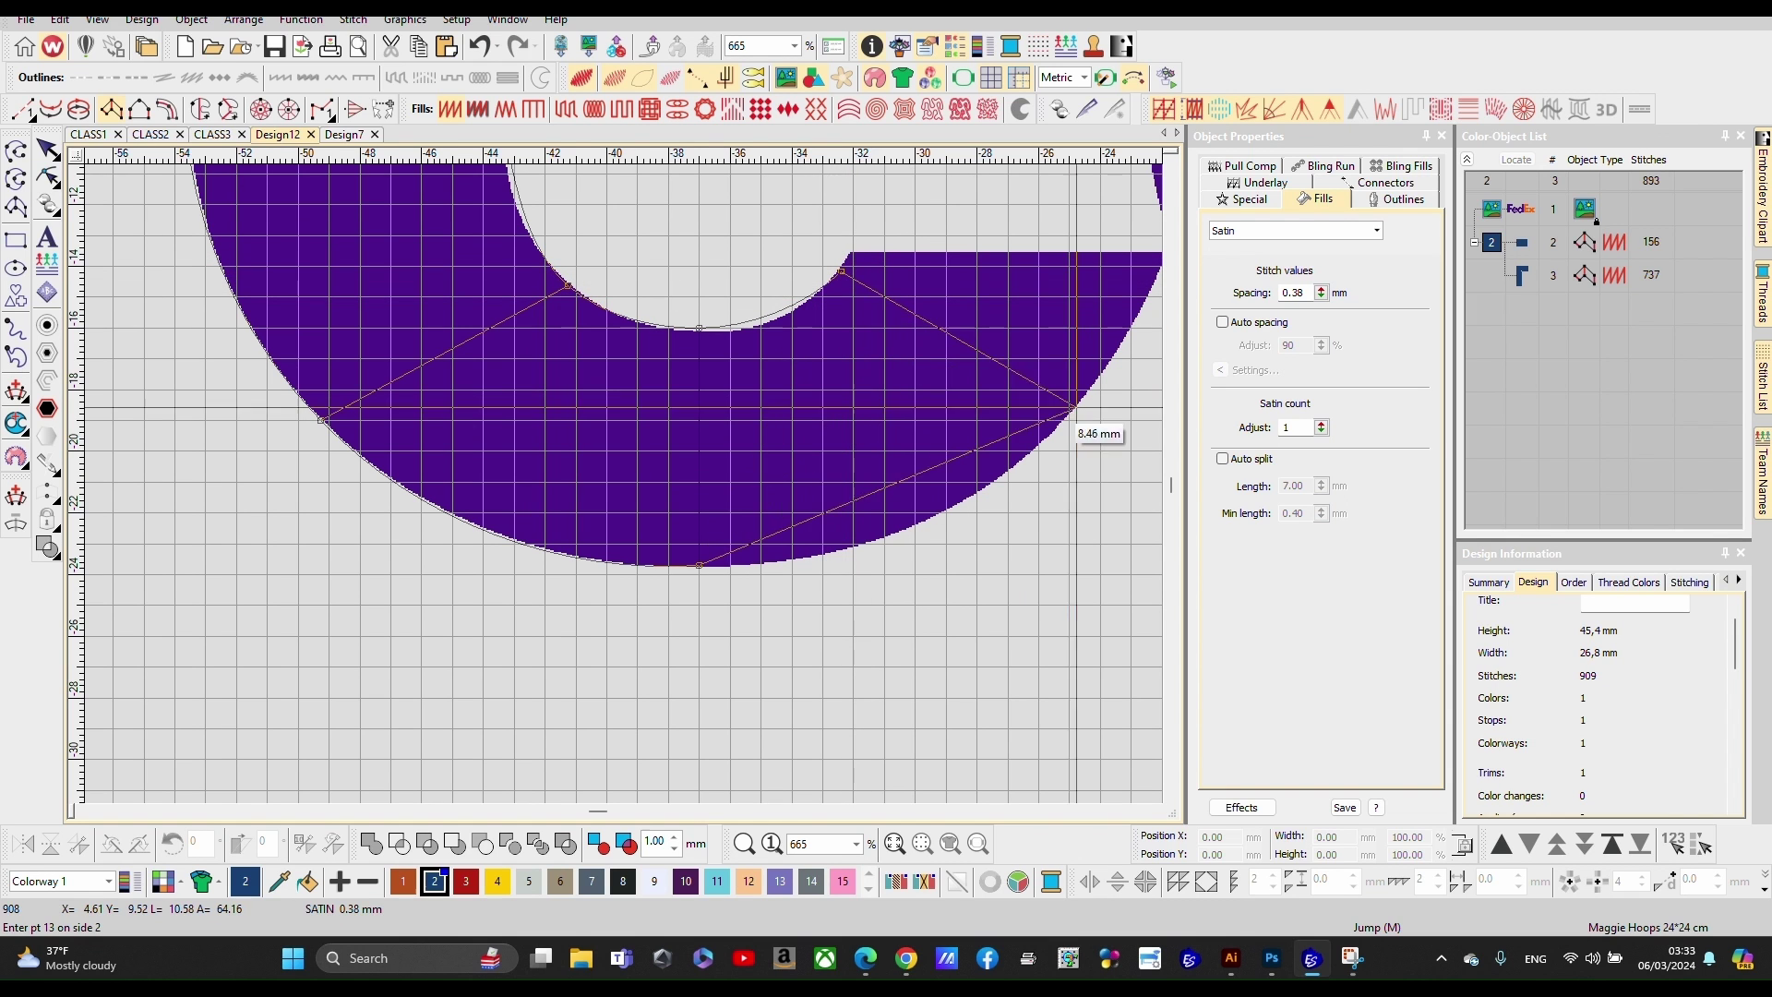
{"action": "left_click", "coordinate": [1031, 457]}
{"action": "left_click", "coordinate": [605, 292]}
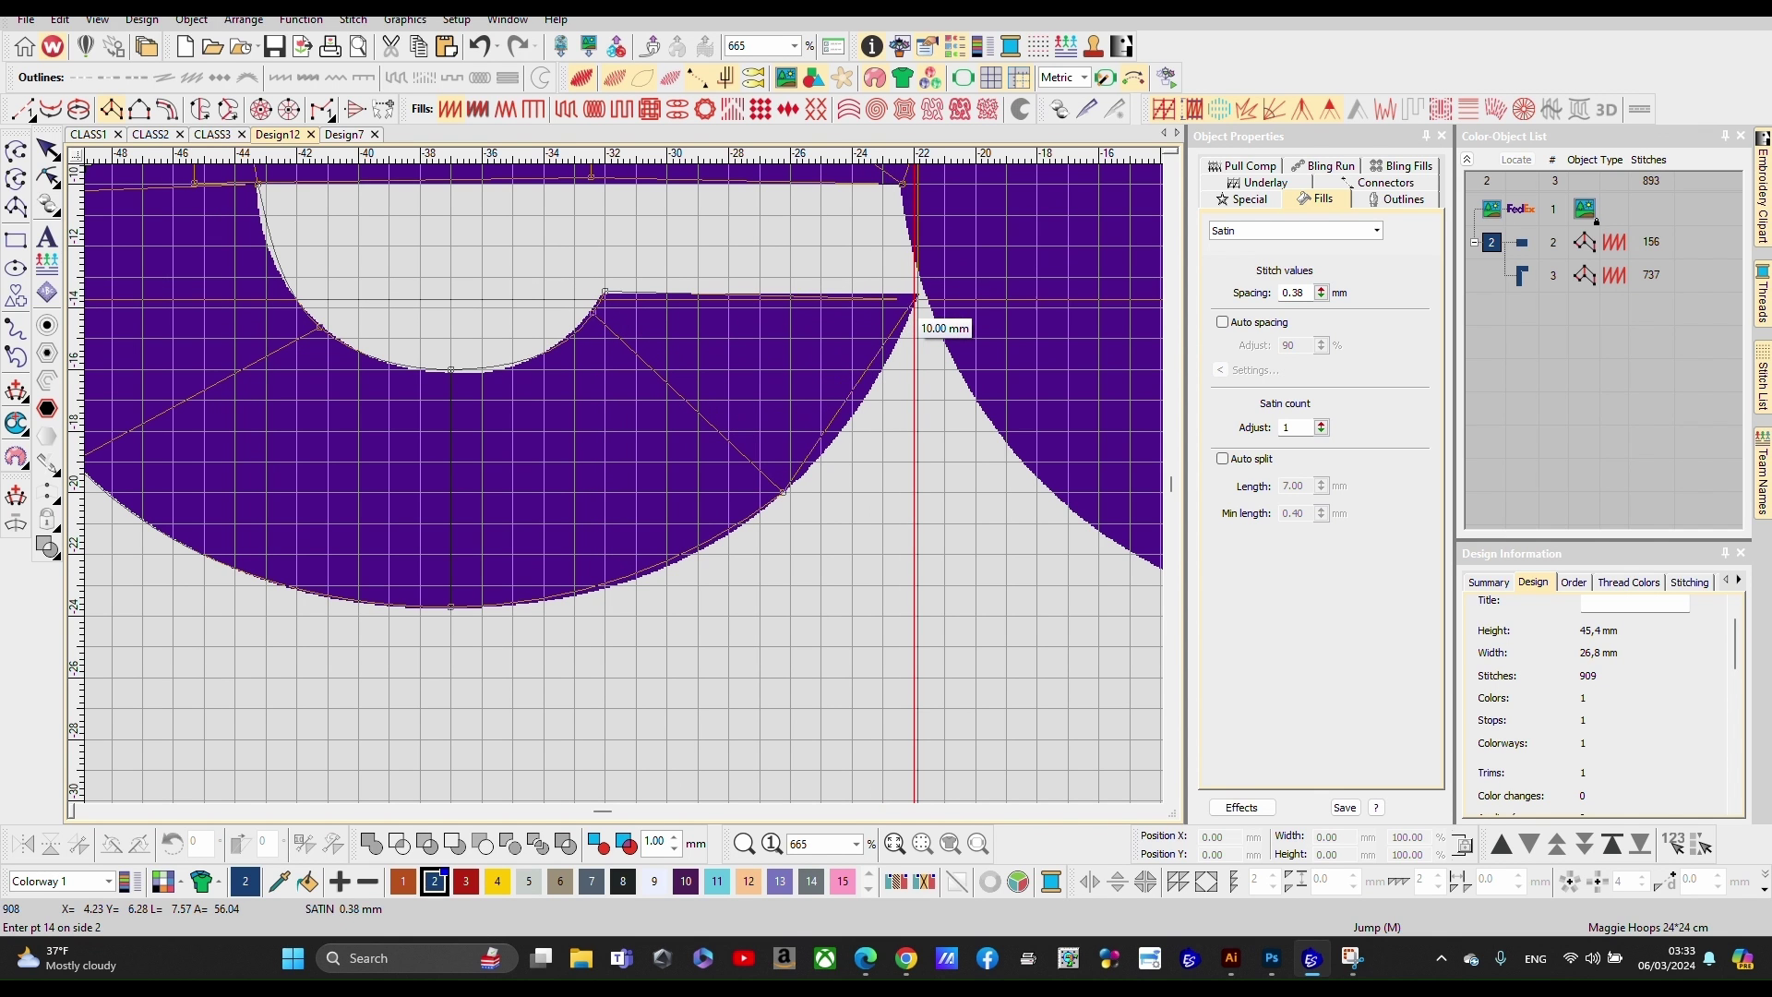
{"action": "key", "text": "Return"}
{"action": "scroll", "coordinate": [525, 357], "scroll_direction": "down", "scroll_amount": 4}
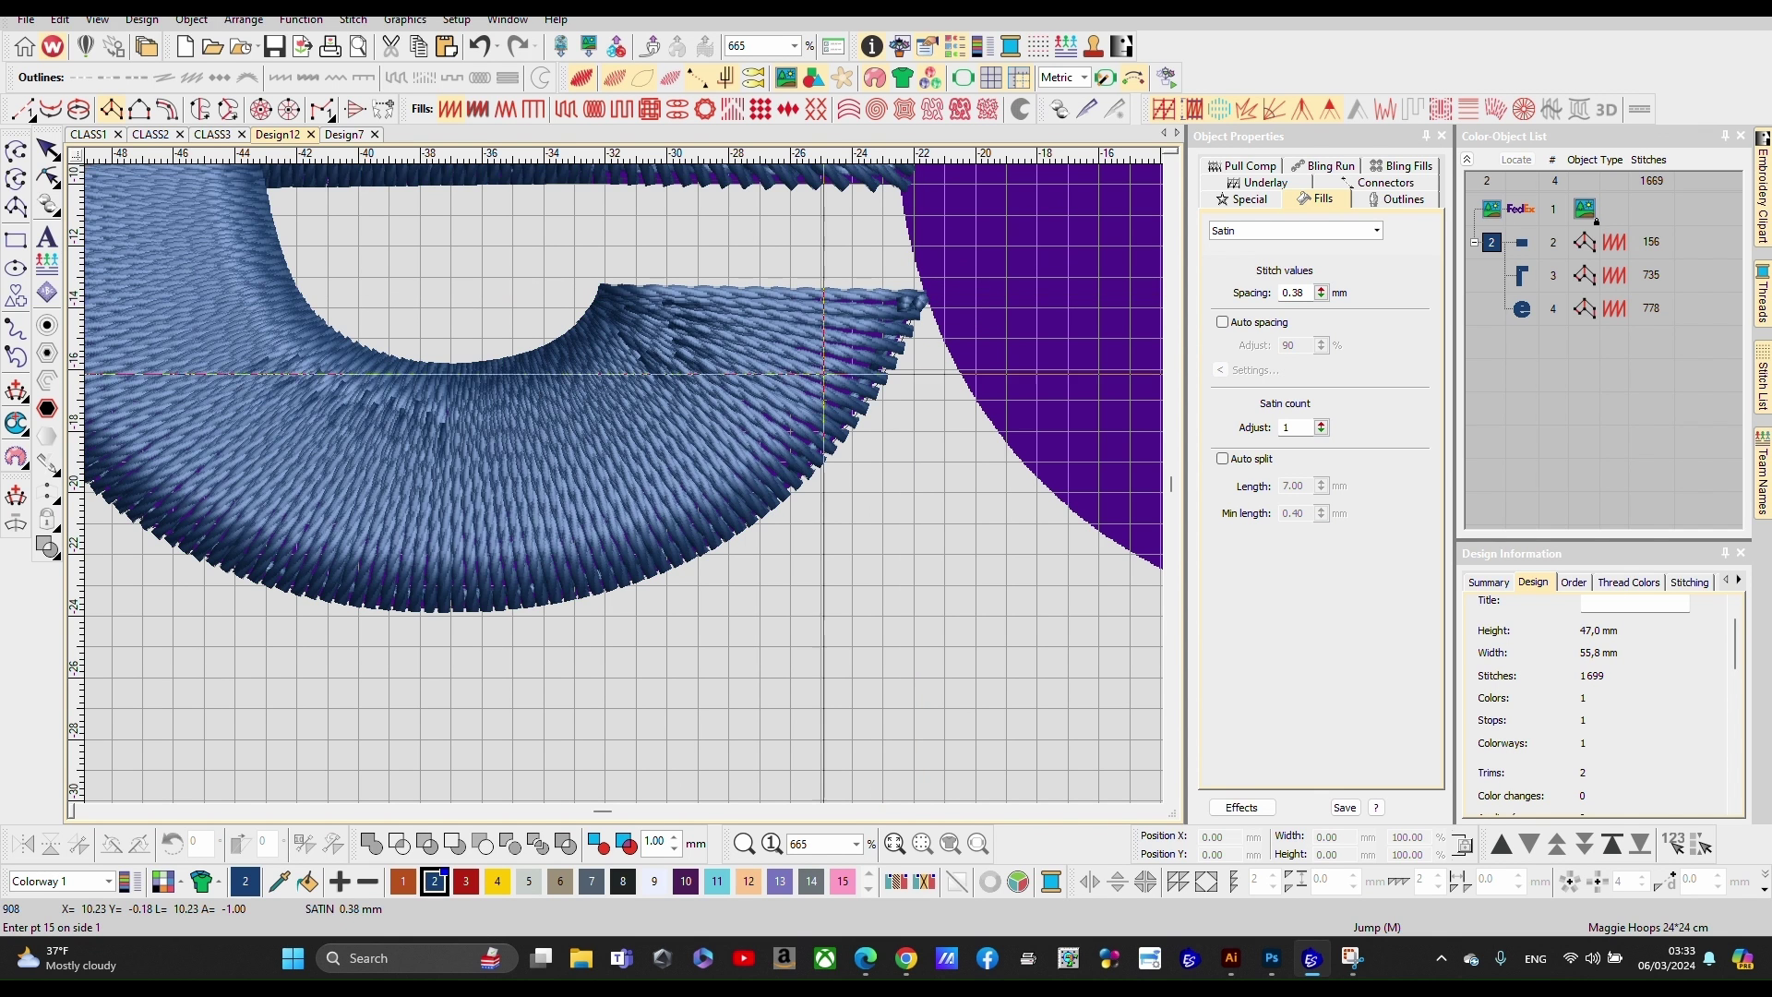
{"action": "scroll", "coordinate": [526, 357], "scroll_direction": "down", "scroll_amount": 2}
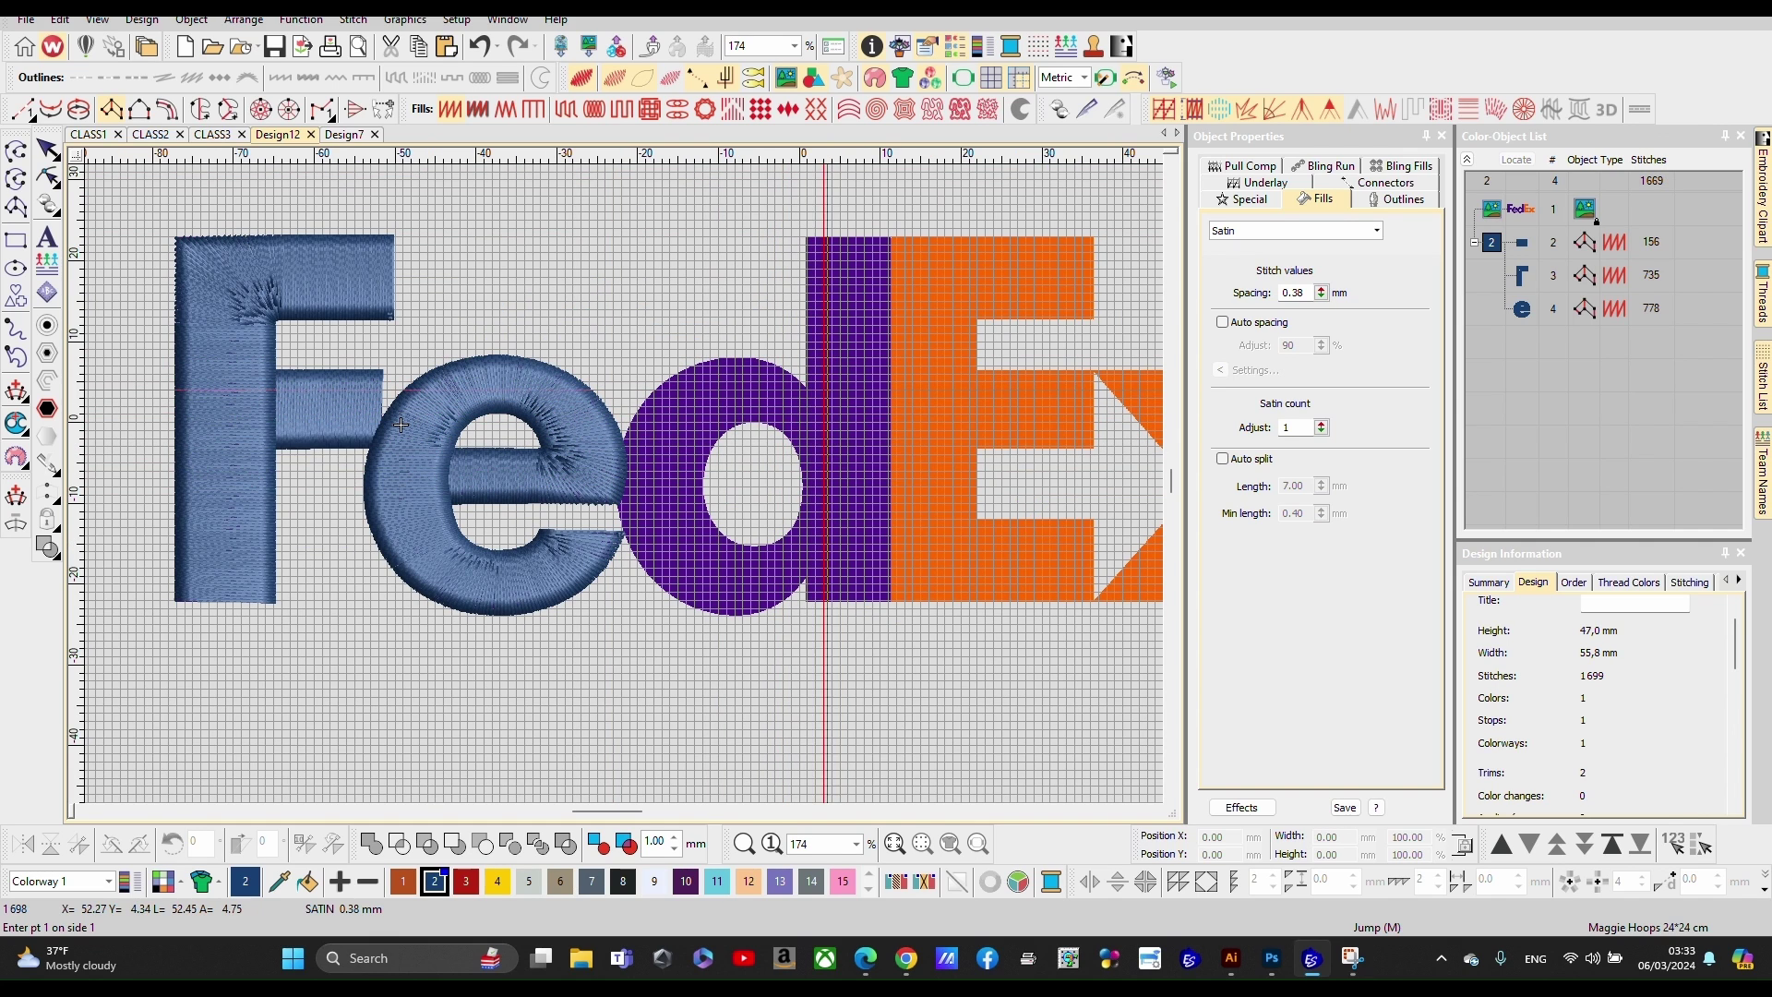
Step: Begin a Column A satin for the d's bowl with a vertical point pair about 9 mm long just inside the stem
{"action": "scroll", "coordinate": [800, 419], "scroll_direction": "up", "scroll_amount": 2}
{"action": "scroll", "coordinate": [614, 470], "scroll_direction": "up", "scroll_amount": 2}
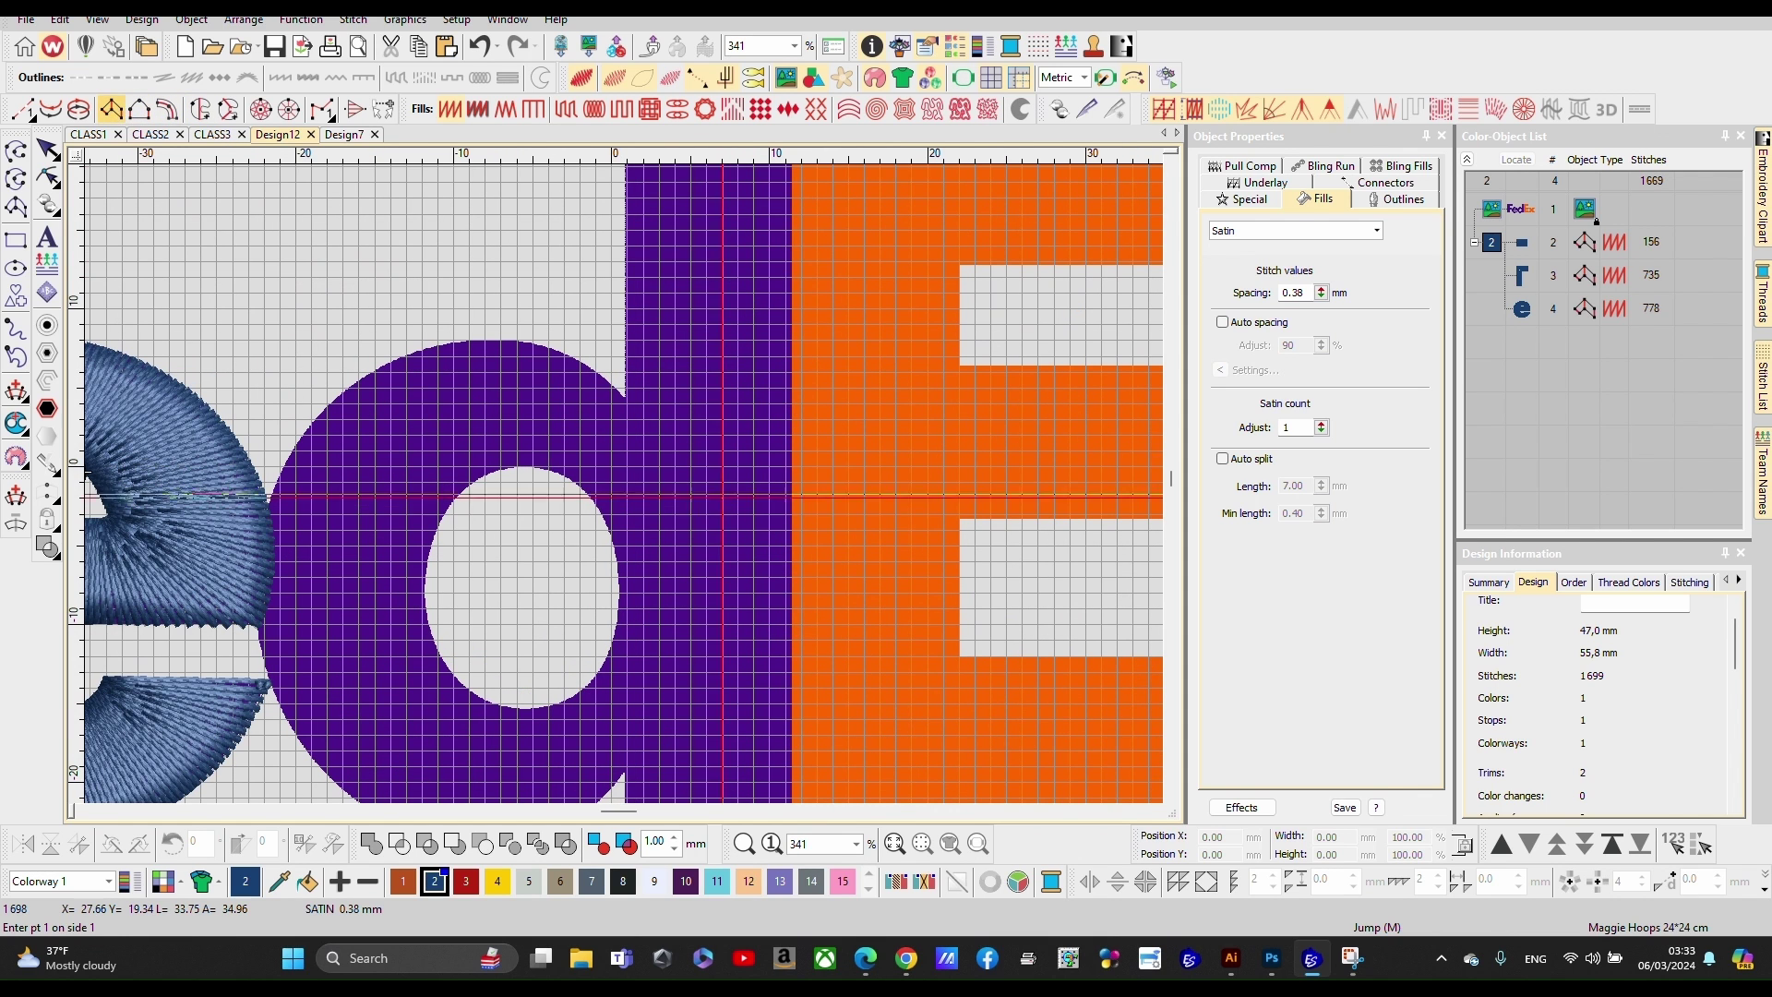
{"action": "left_click", "coordinate": [641, 402]}
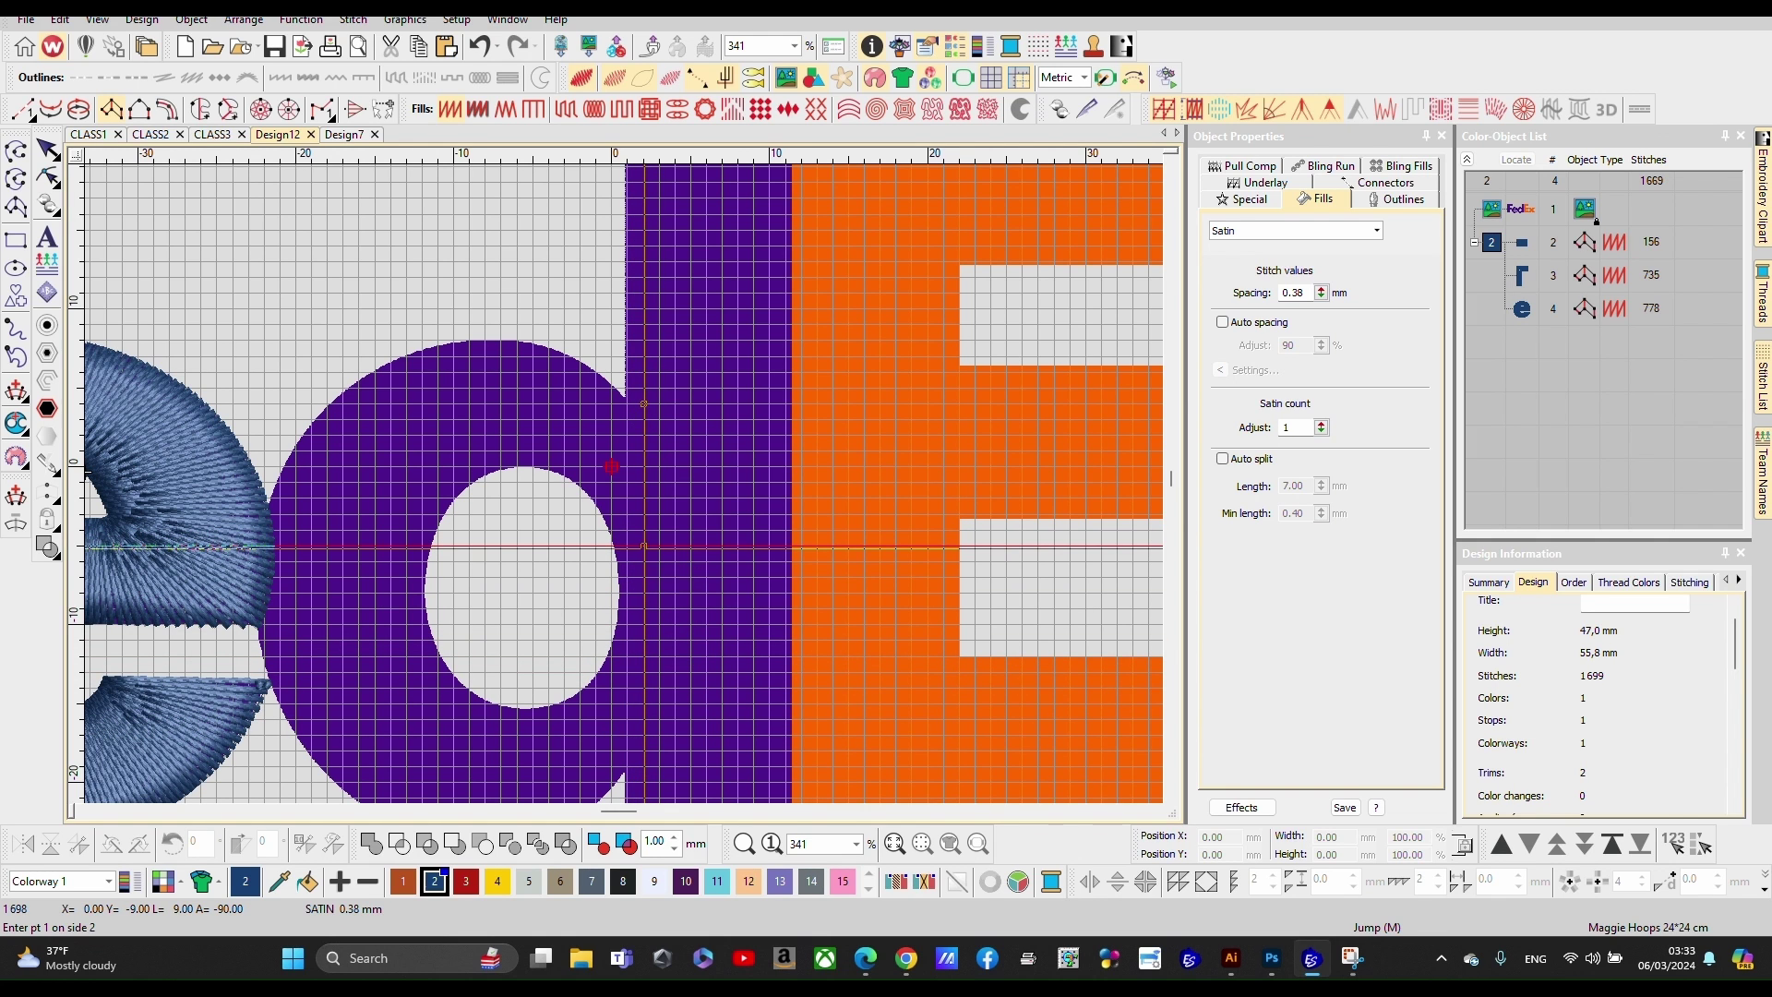
{"action": "left_click", "coordinate": [643, 545]}
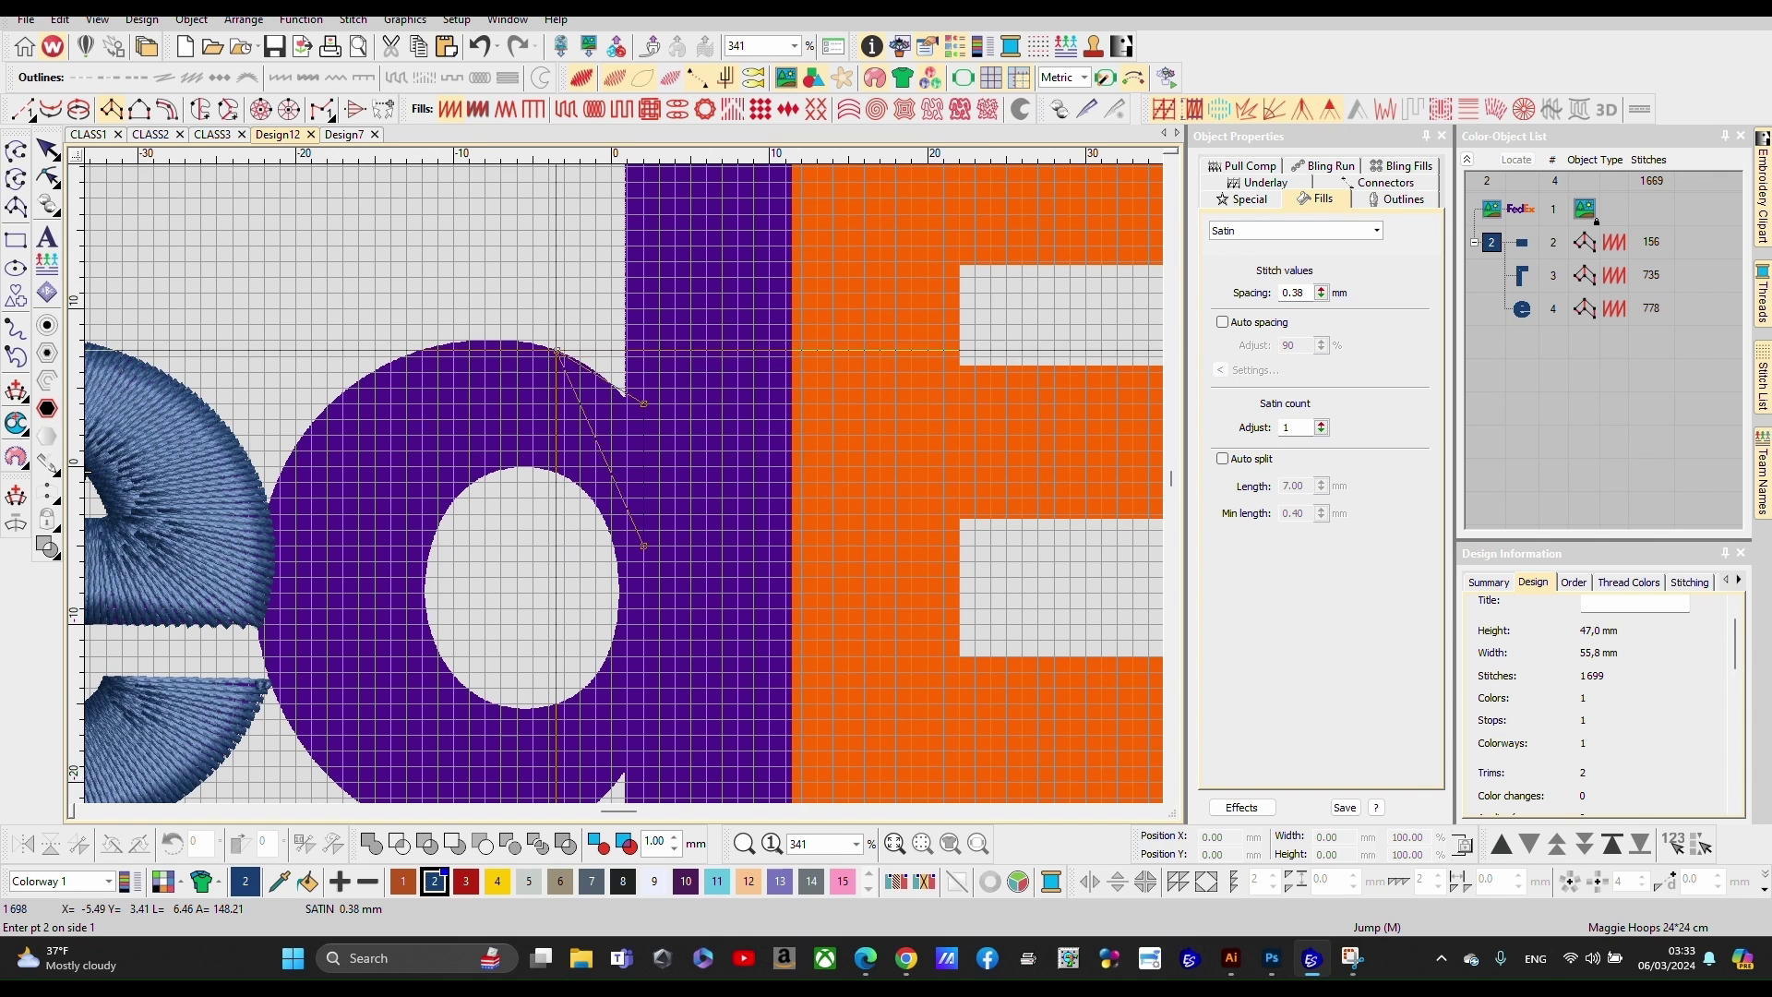
Step: Curve the satin column over the top of the d's bowl and around its upper-left shoulder with outer-to-inner point pairs
{"action": "left_click", "coordinate": [534, 464]}
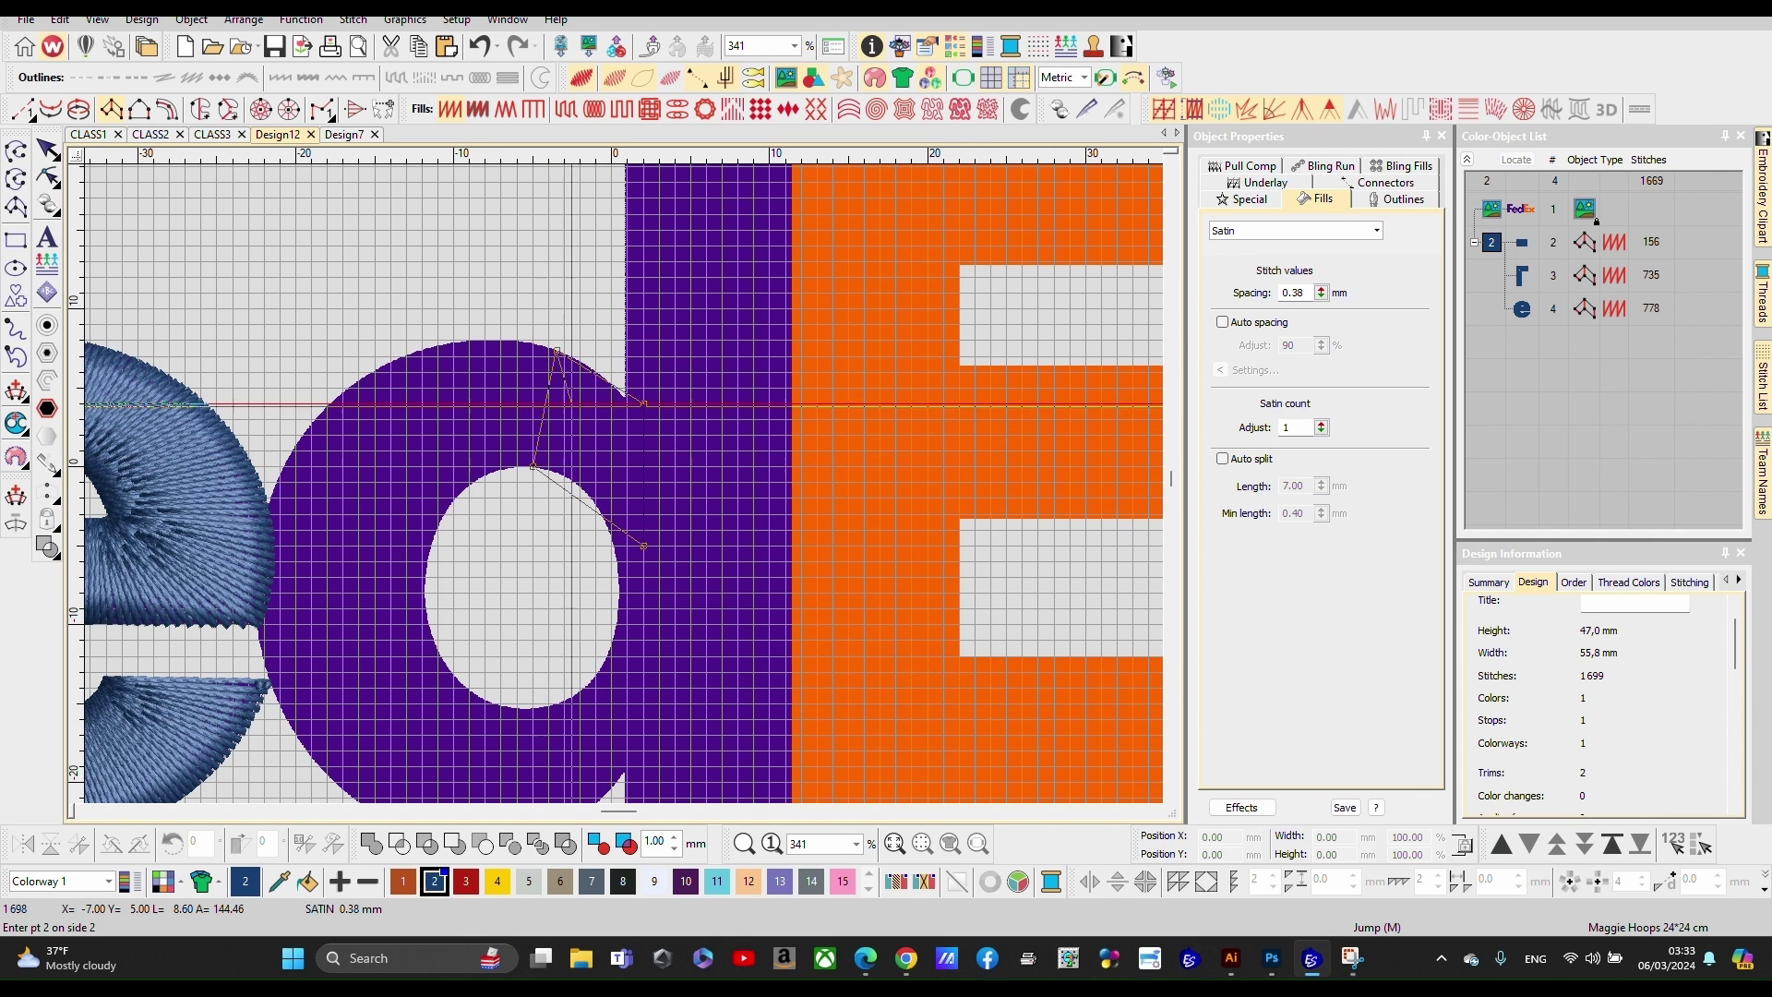
{"action": "left_click", "coordinate": [422, 354]}
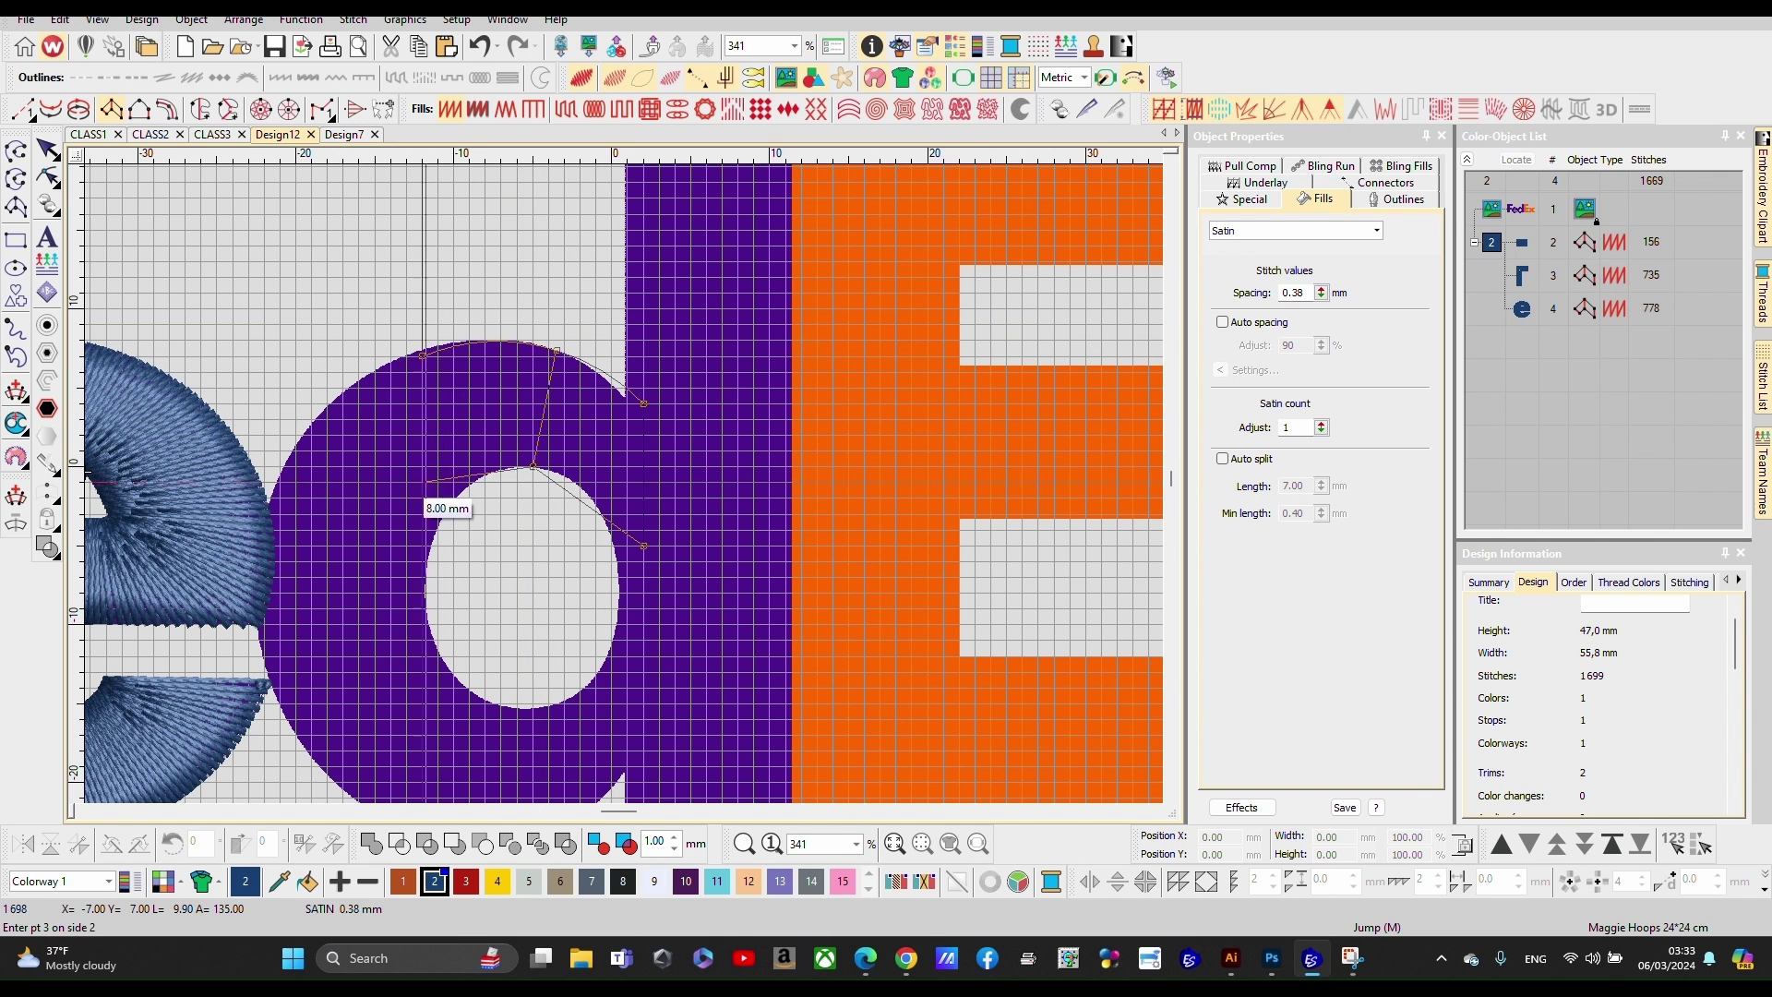
{"action": "left_click", "coordinate": [471, 481]}
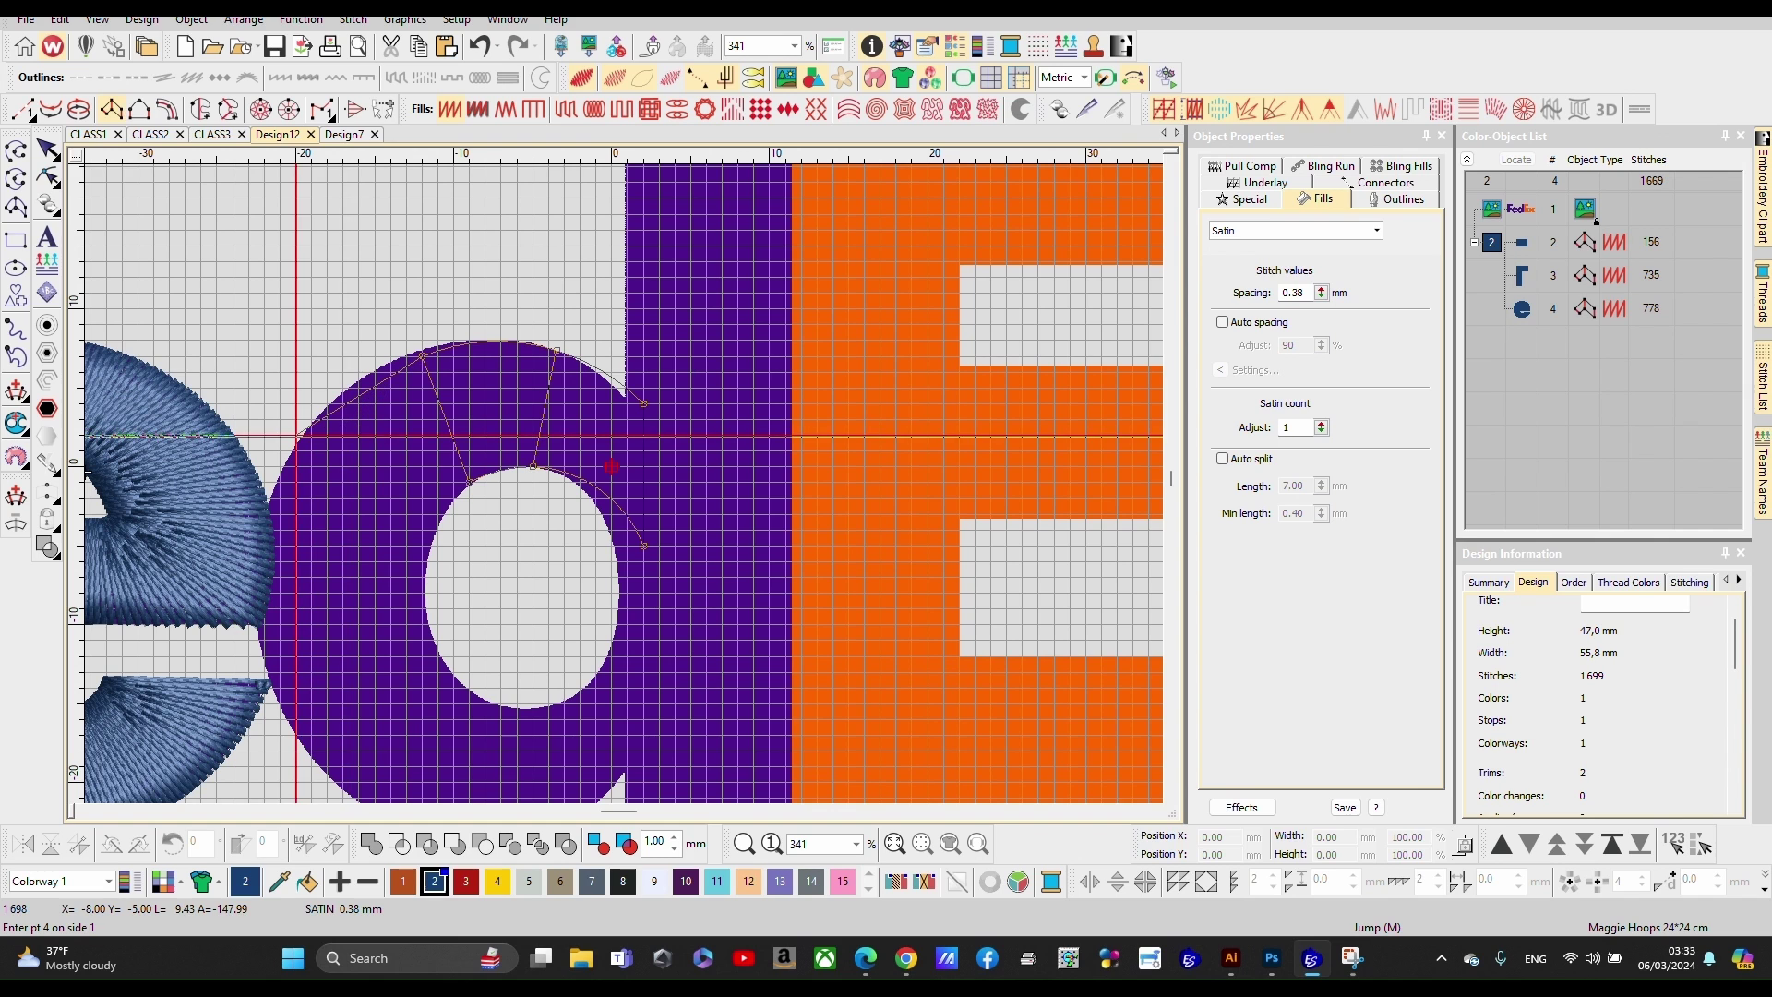
{"action": "left_click", "coordinate": [299, 434]}
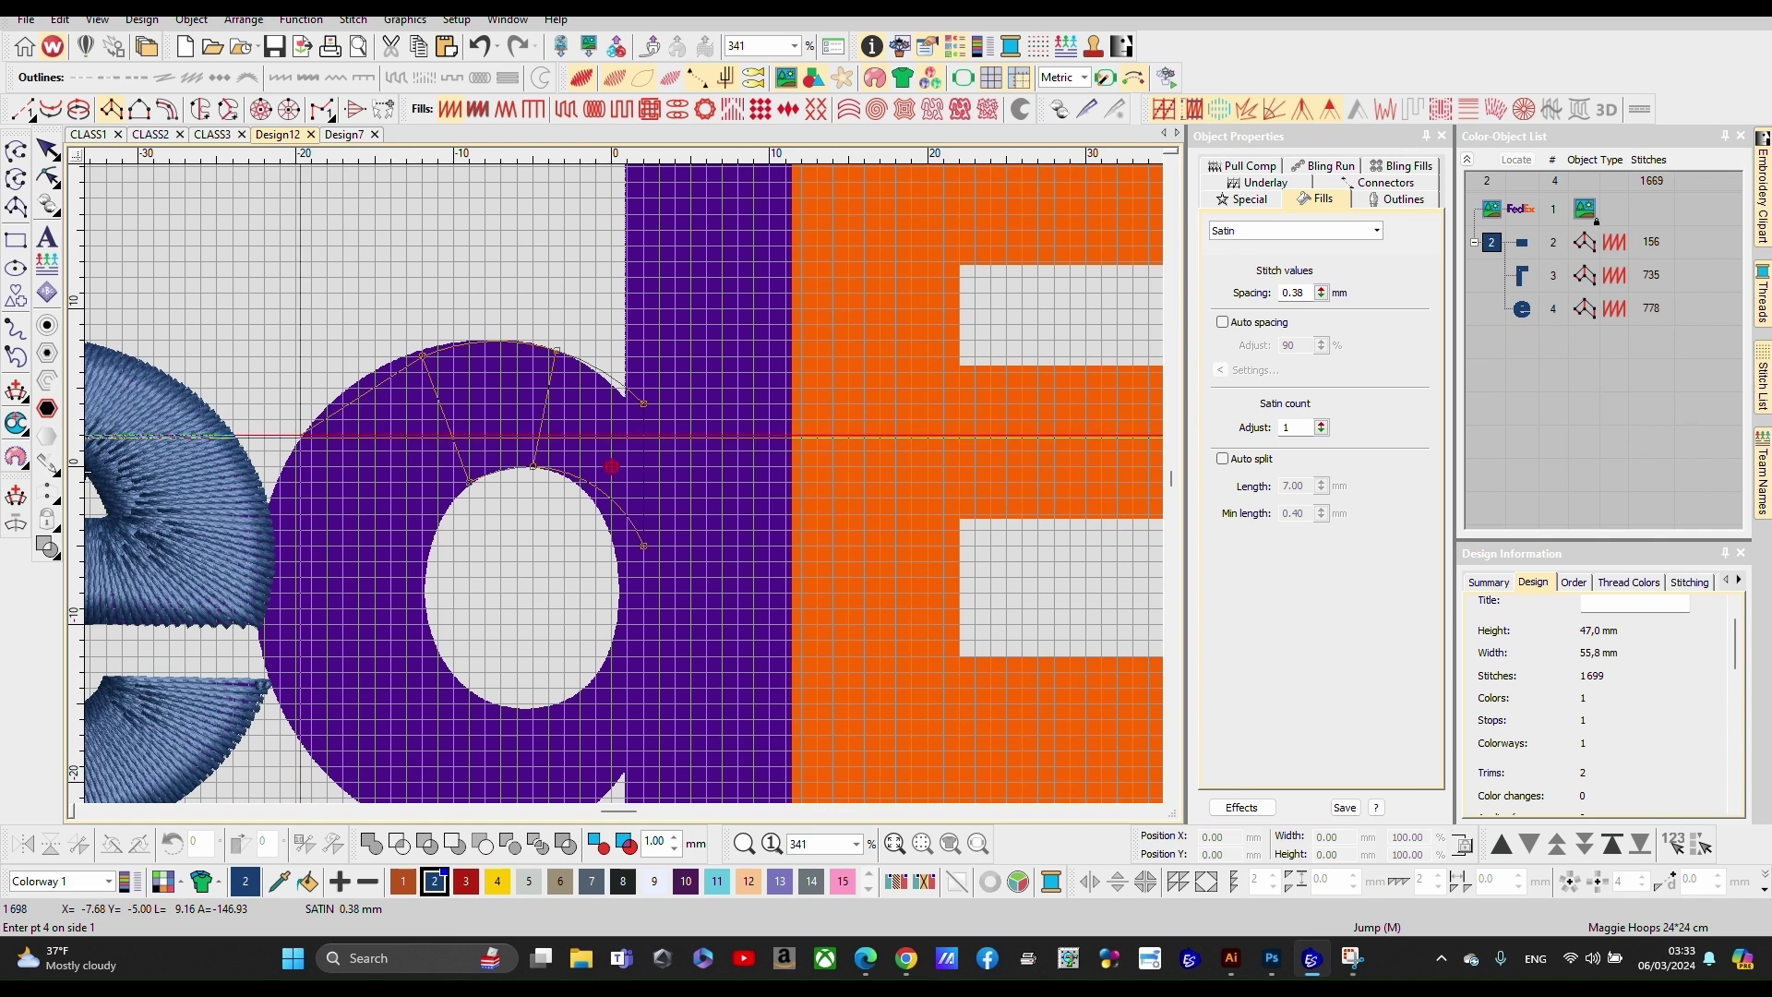
{"action": "left_click", "coordinate": [431, 545]}
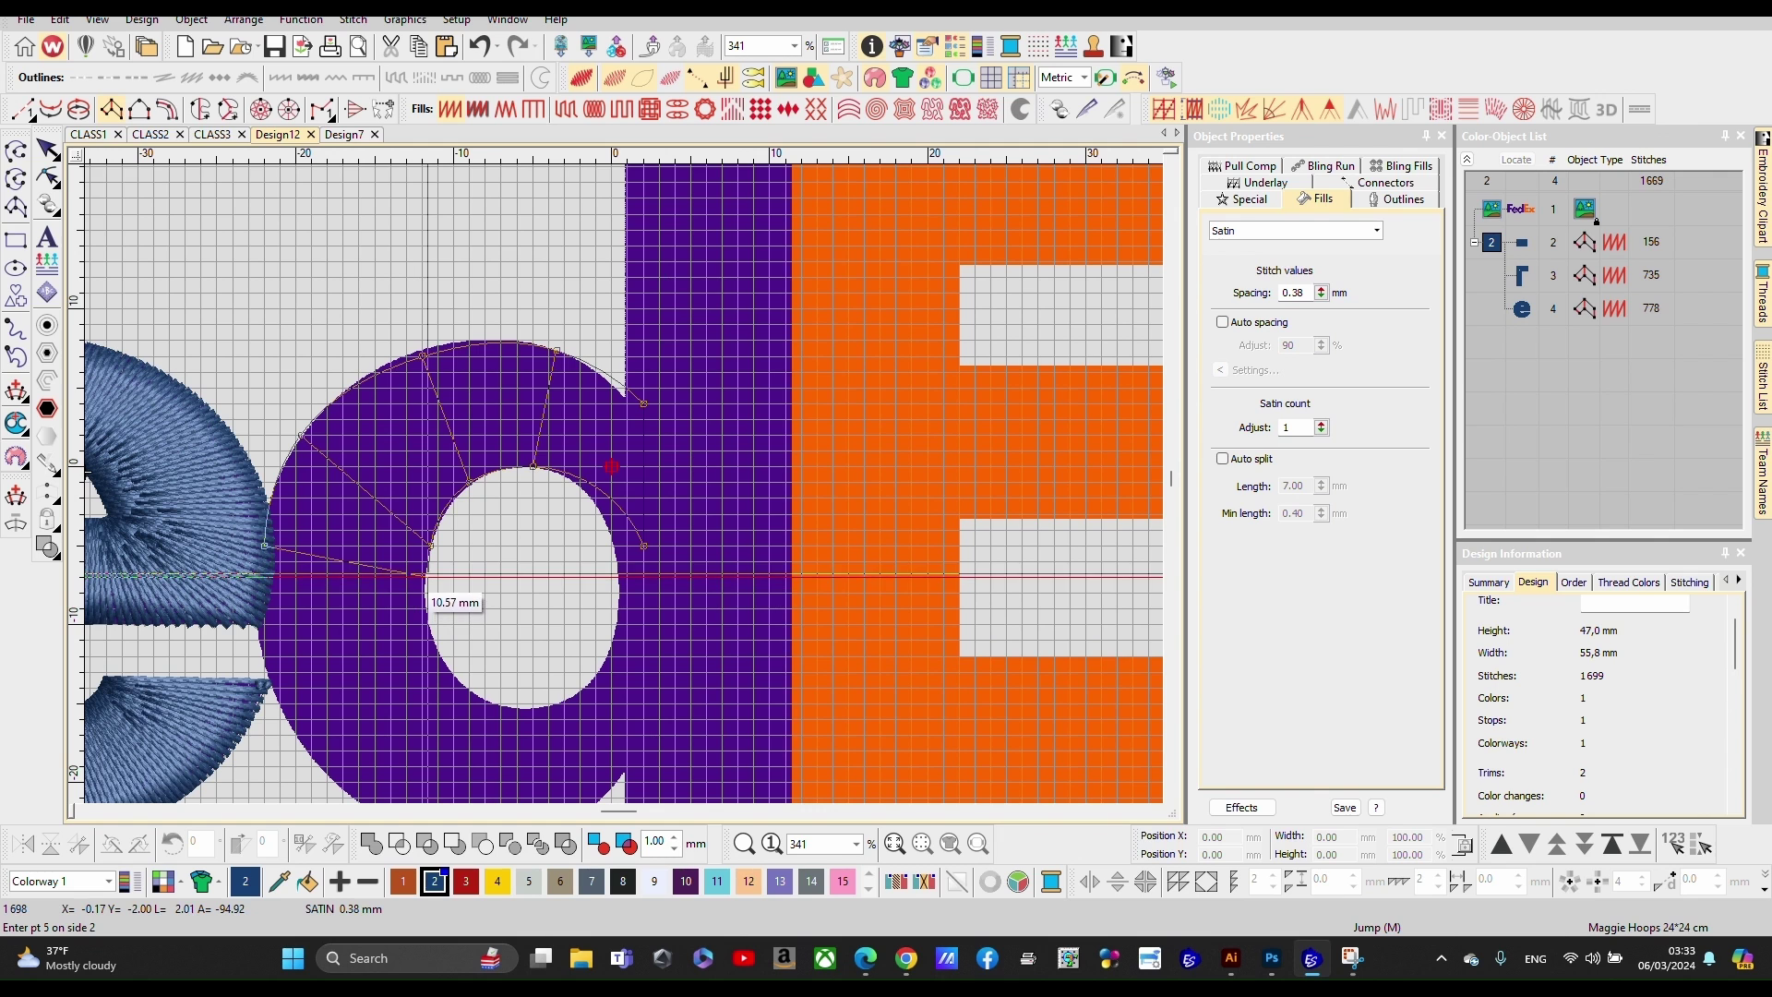
Step: Continue the satin column down the bowl's left side and around to its bottom with outer-to-inner point pairs
{"action": "left_click", "coordinate": [428, 577]}
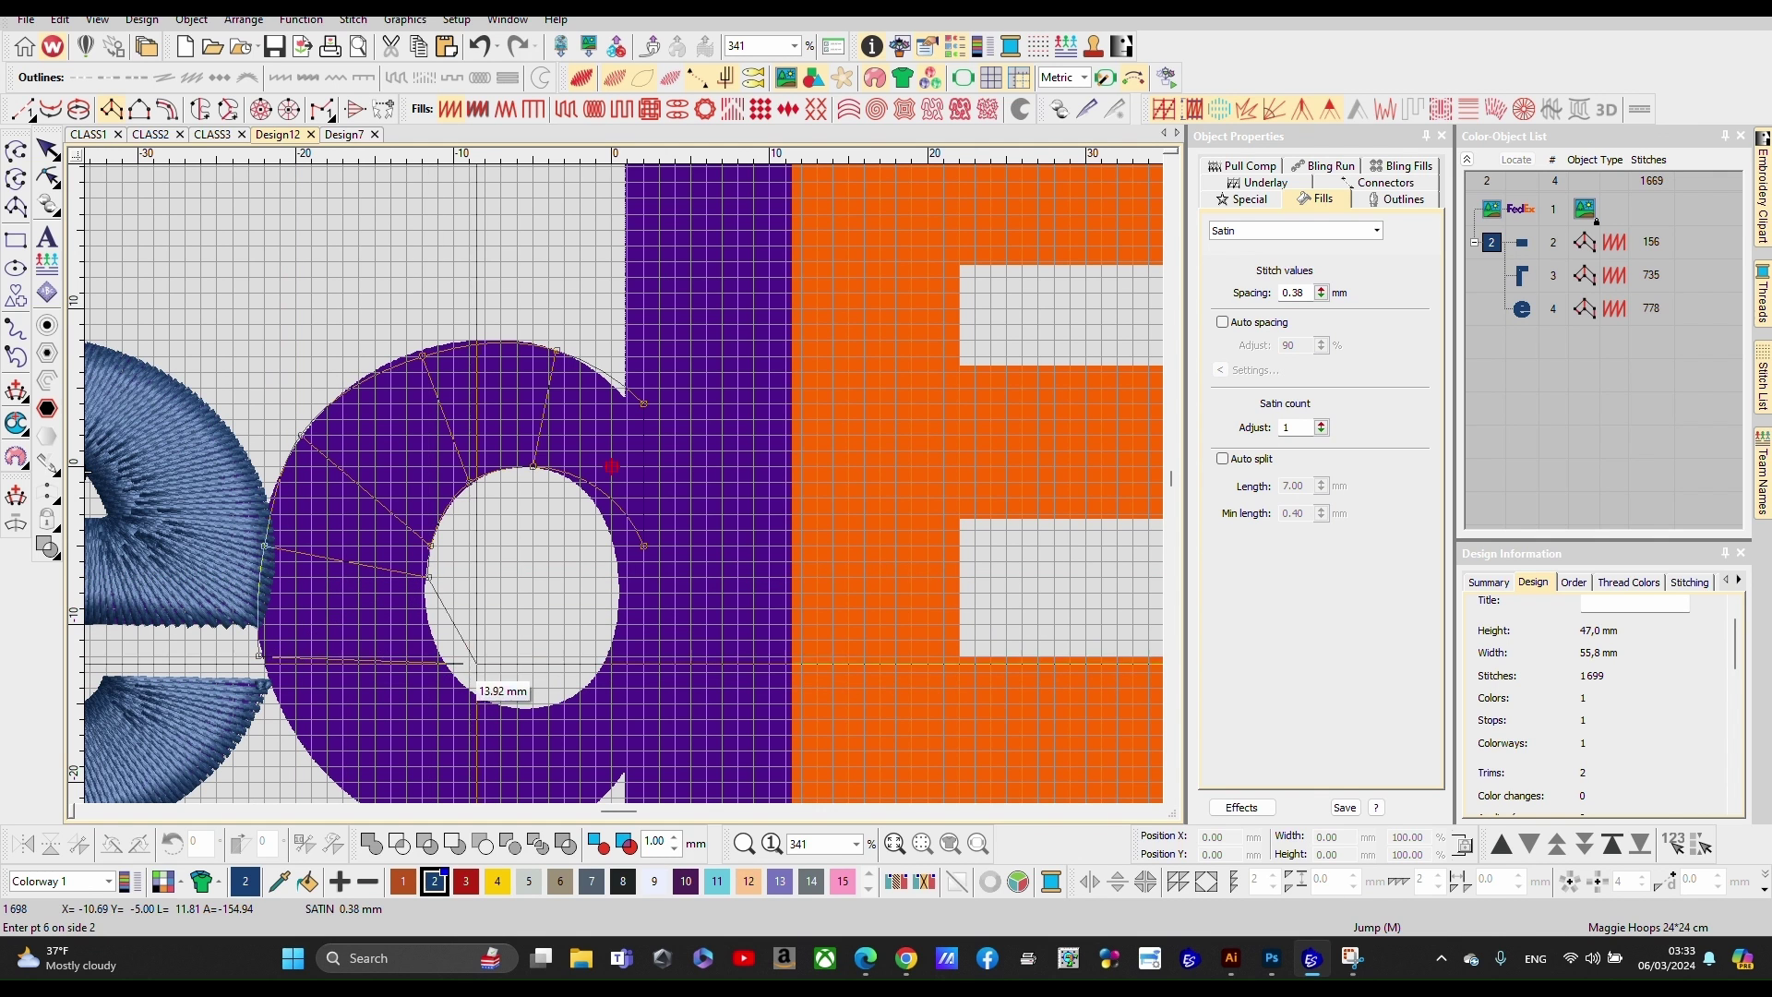
{"action": "left_click", "coordinate": [422, 623]}
{"action": "key", "text": "c"}
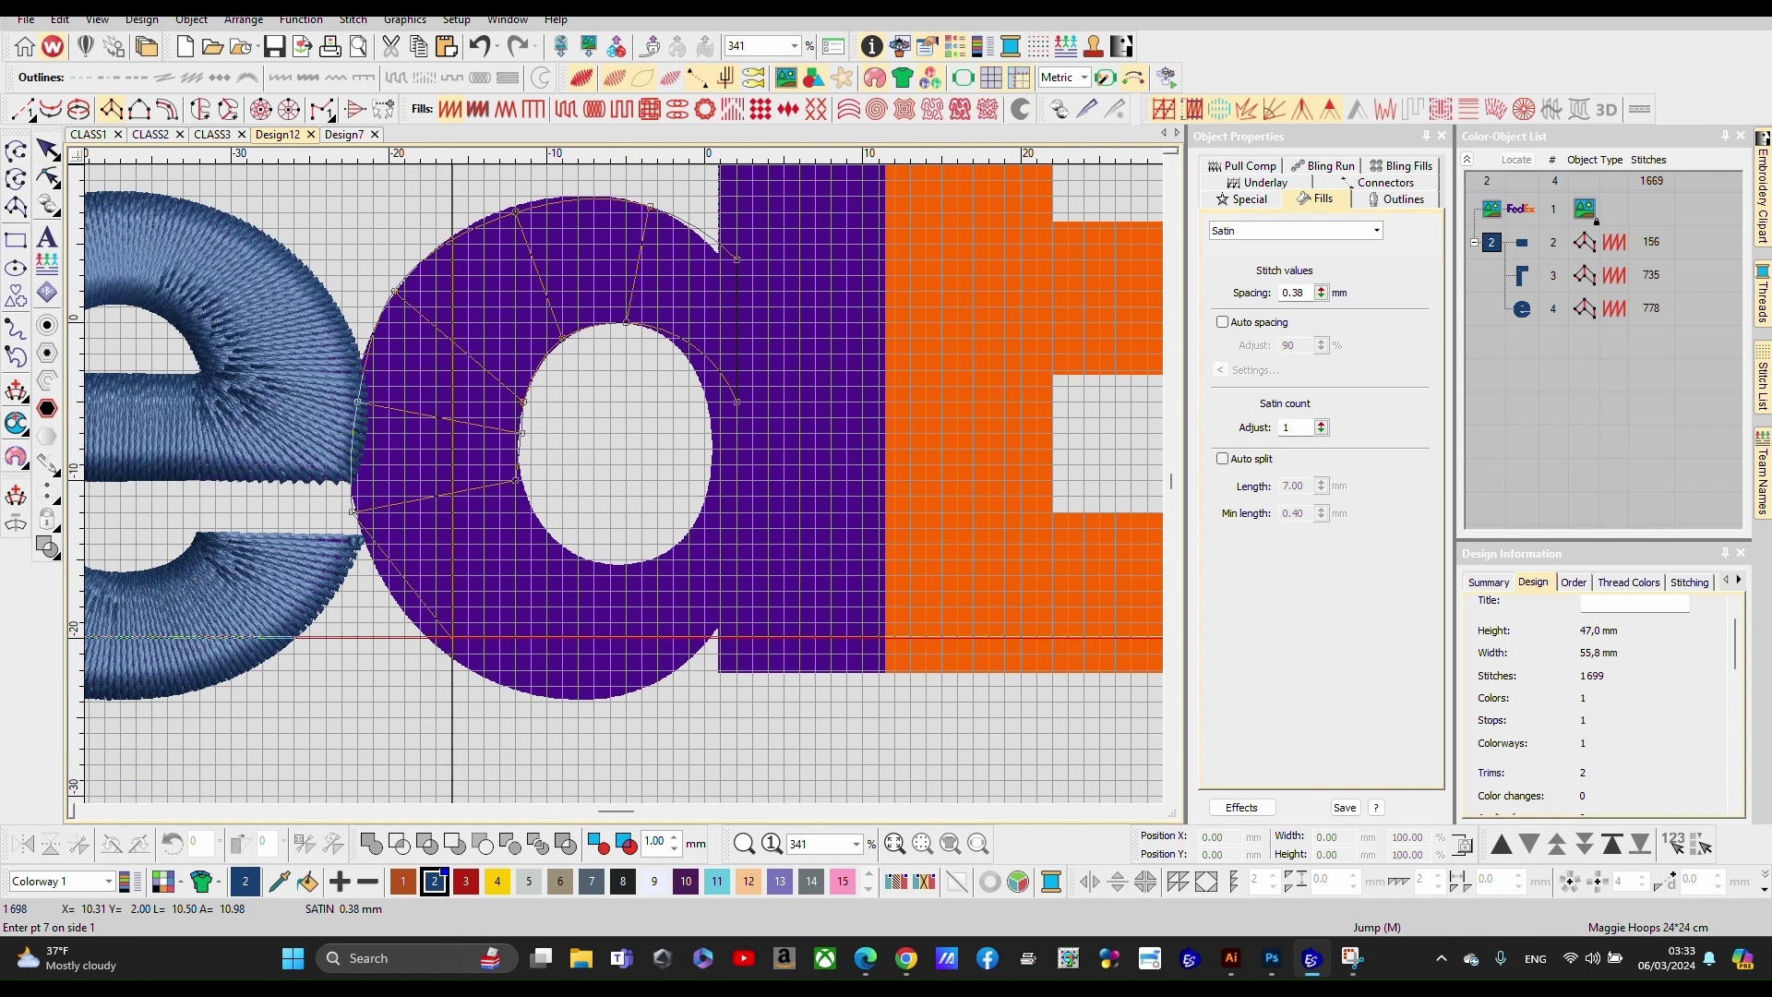
{"action": "left_click", "coordinate": [422, 629]}
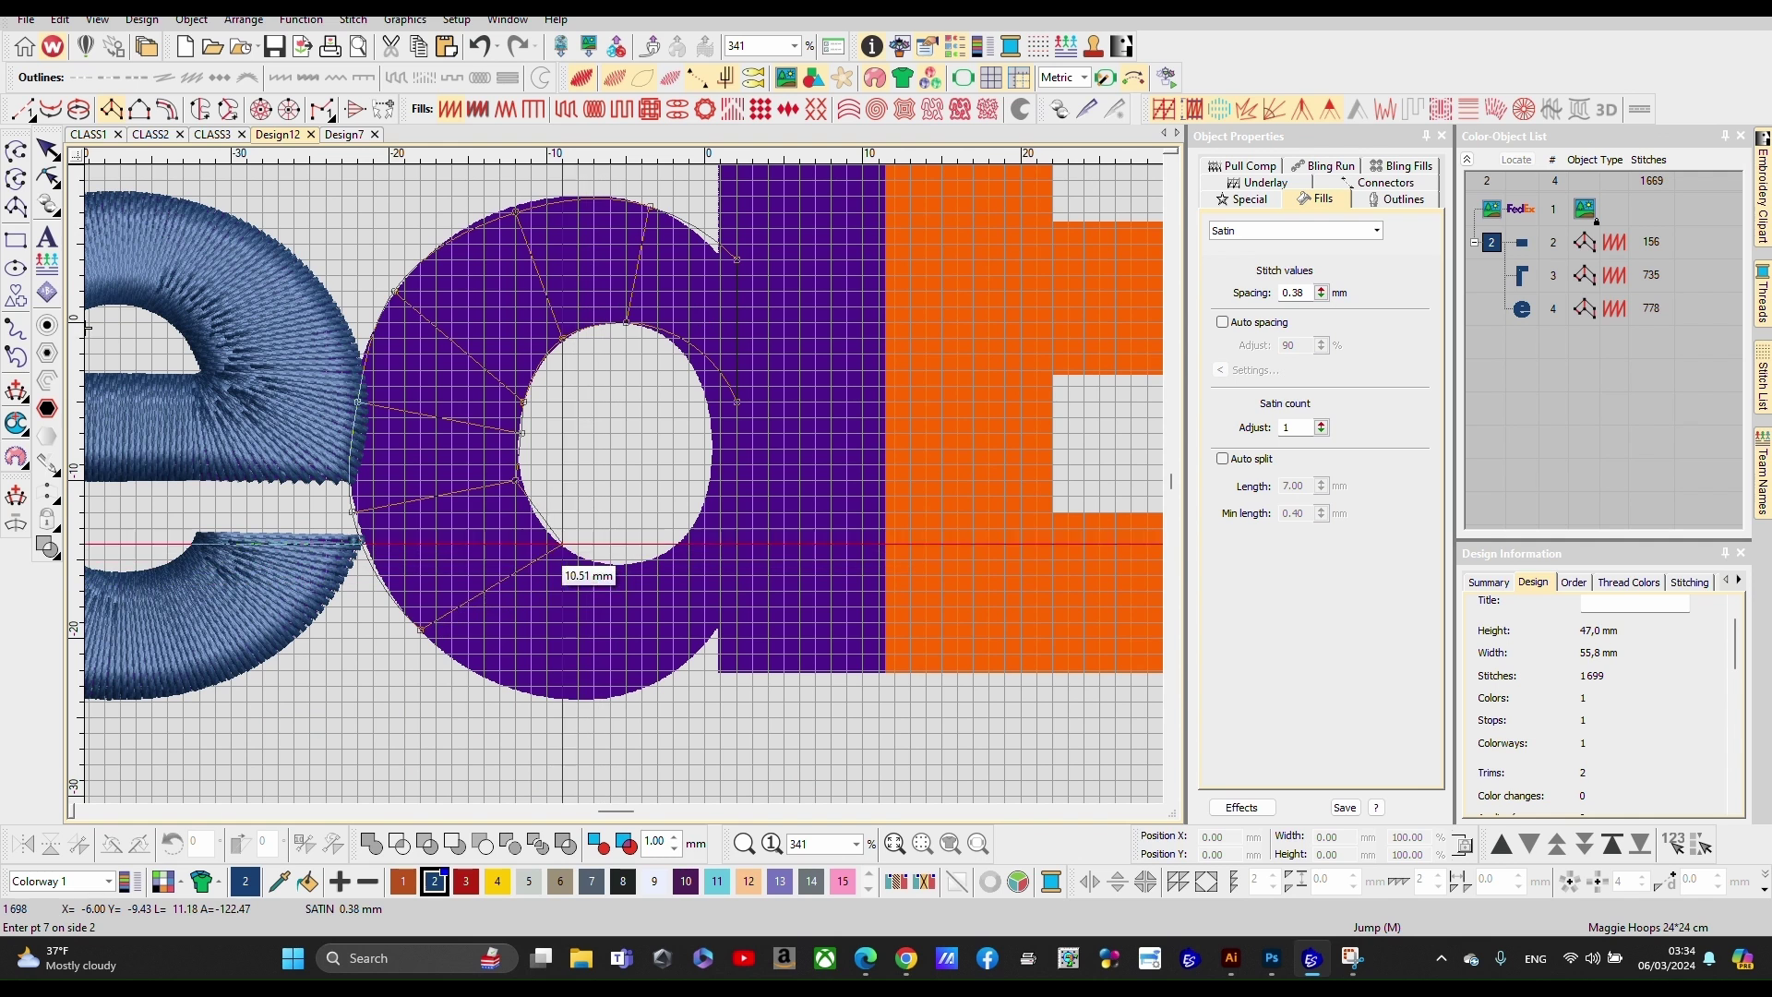
{"action": "left_click", "coordinate": [562, 701]}
{"action": "left_click", "coordinate": [594, 559]}
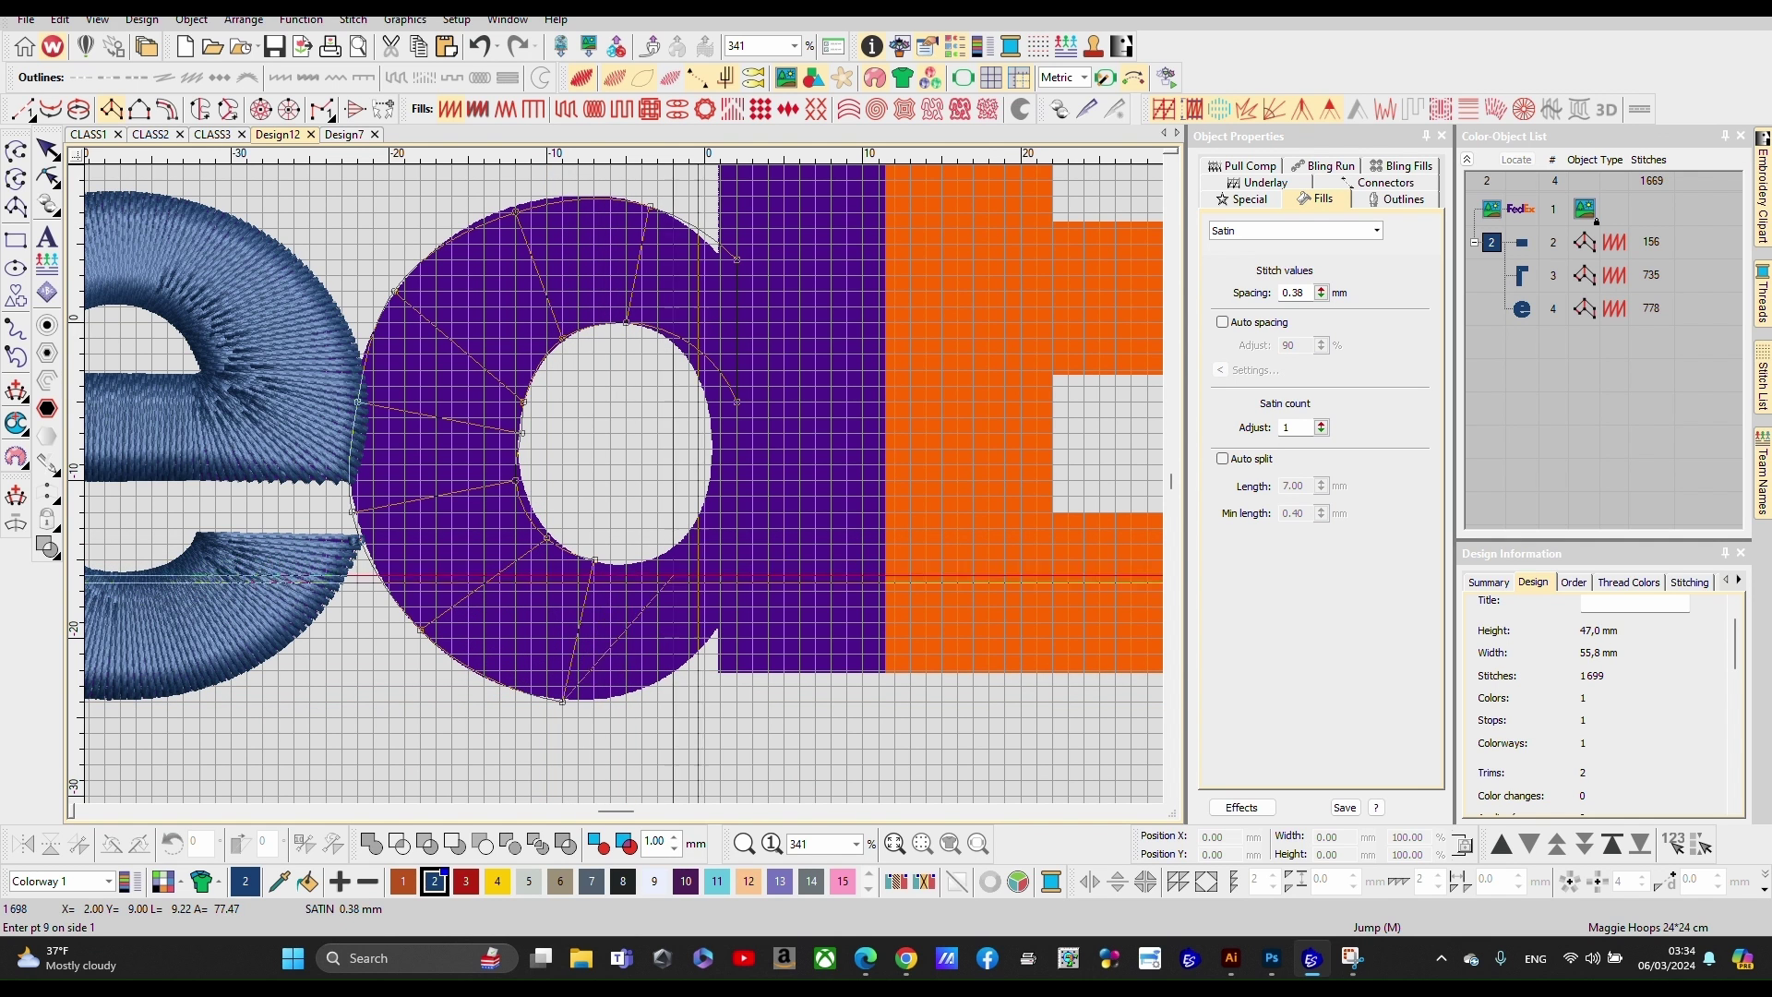
Step: Curve the satin column up the bowl's lower-right side, ending just inside the stem, and complete the object
{"action": "left_click", "coordinate": [718, 637]}
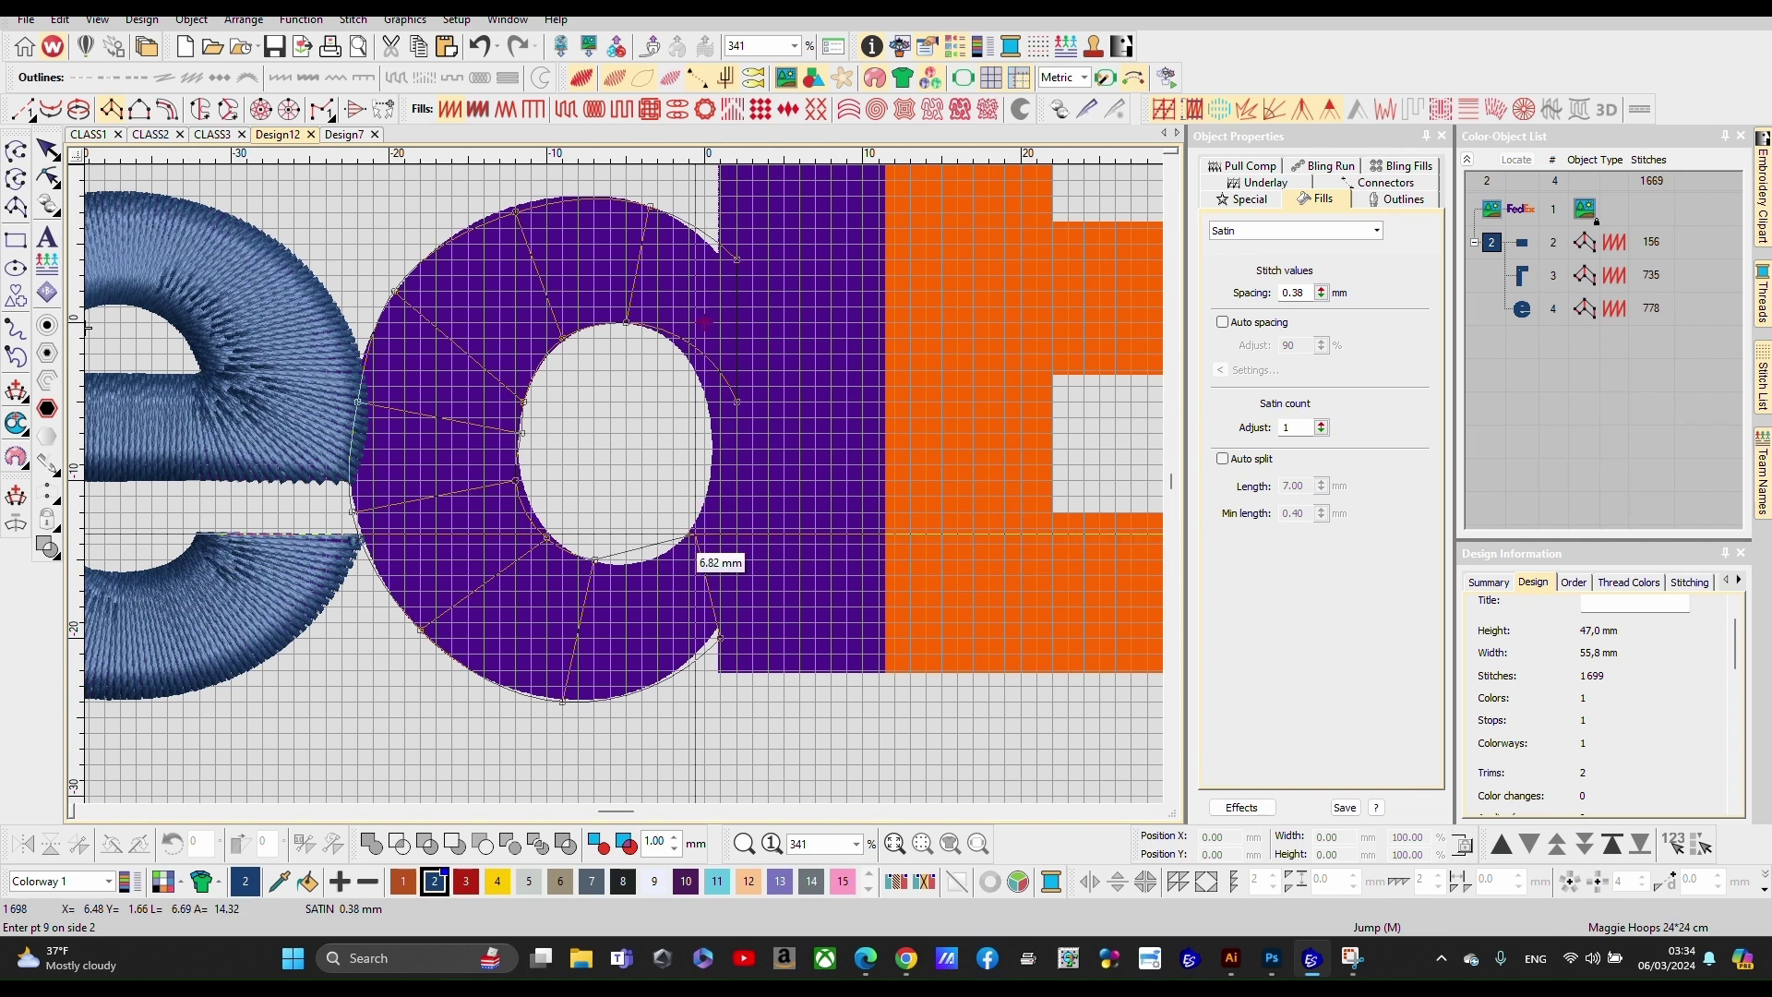
{"action": "left_click", "coordinate": [690, 534]}
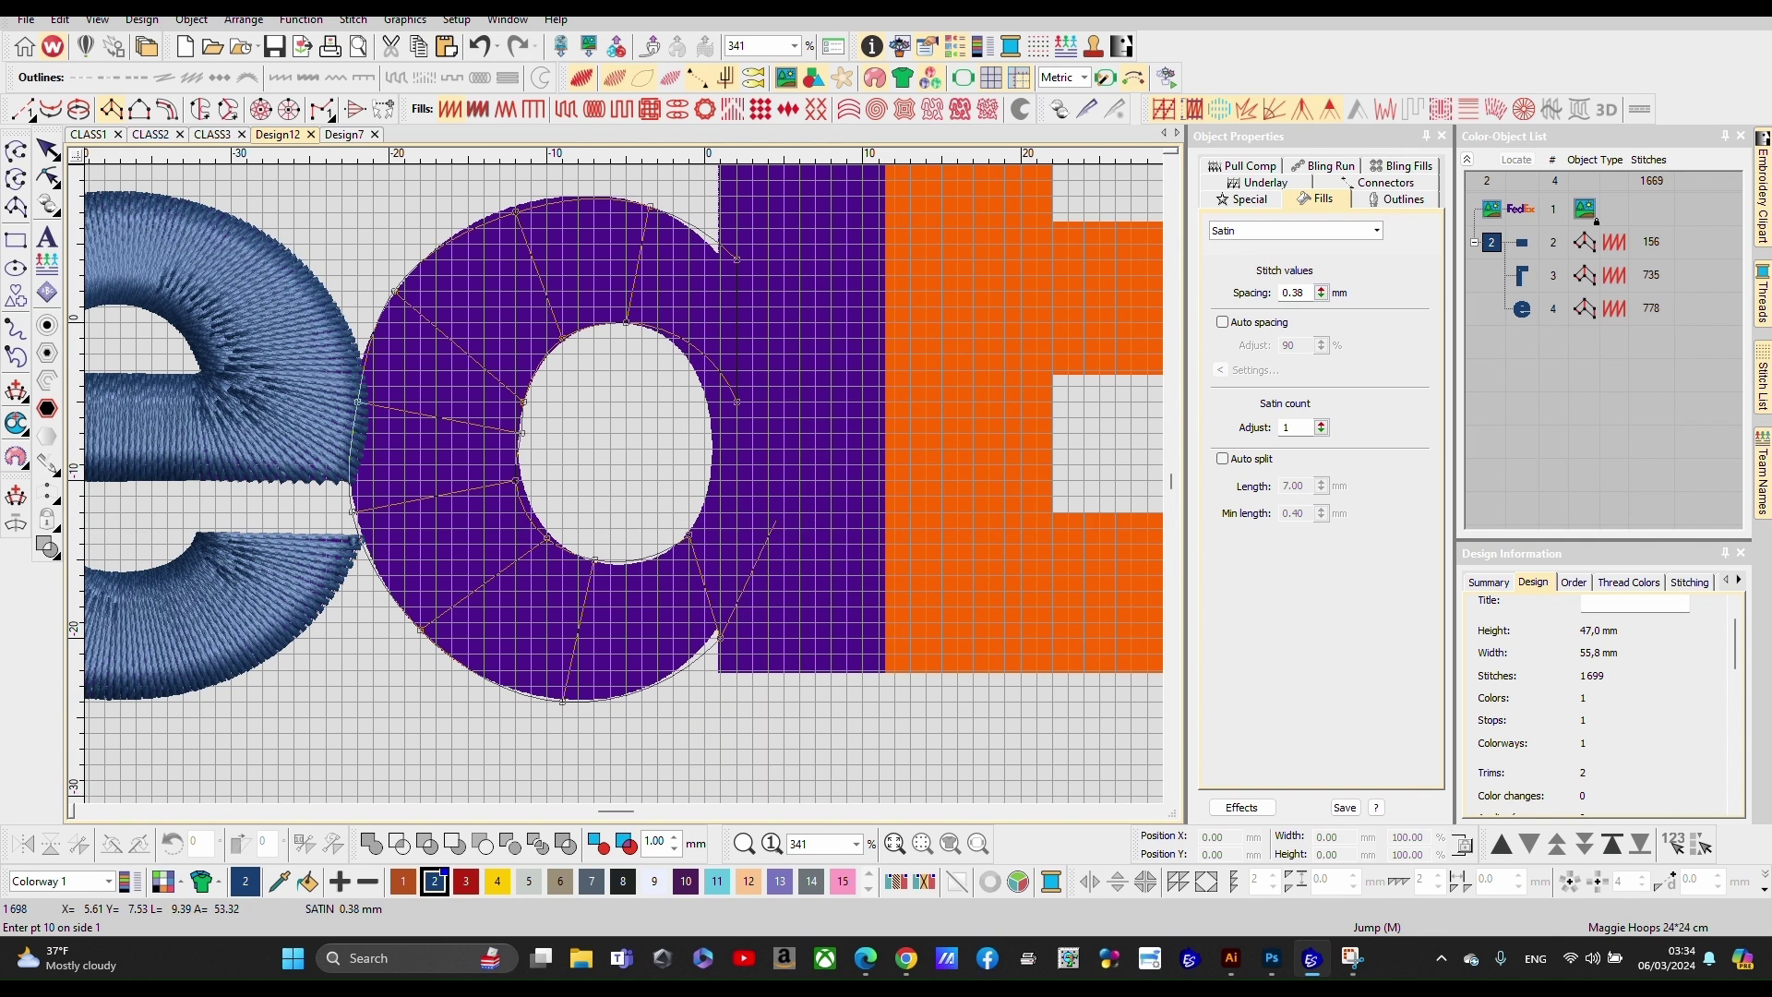
{"action": "left_click", "coordinate": [752, 528]}
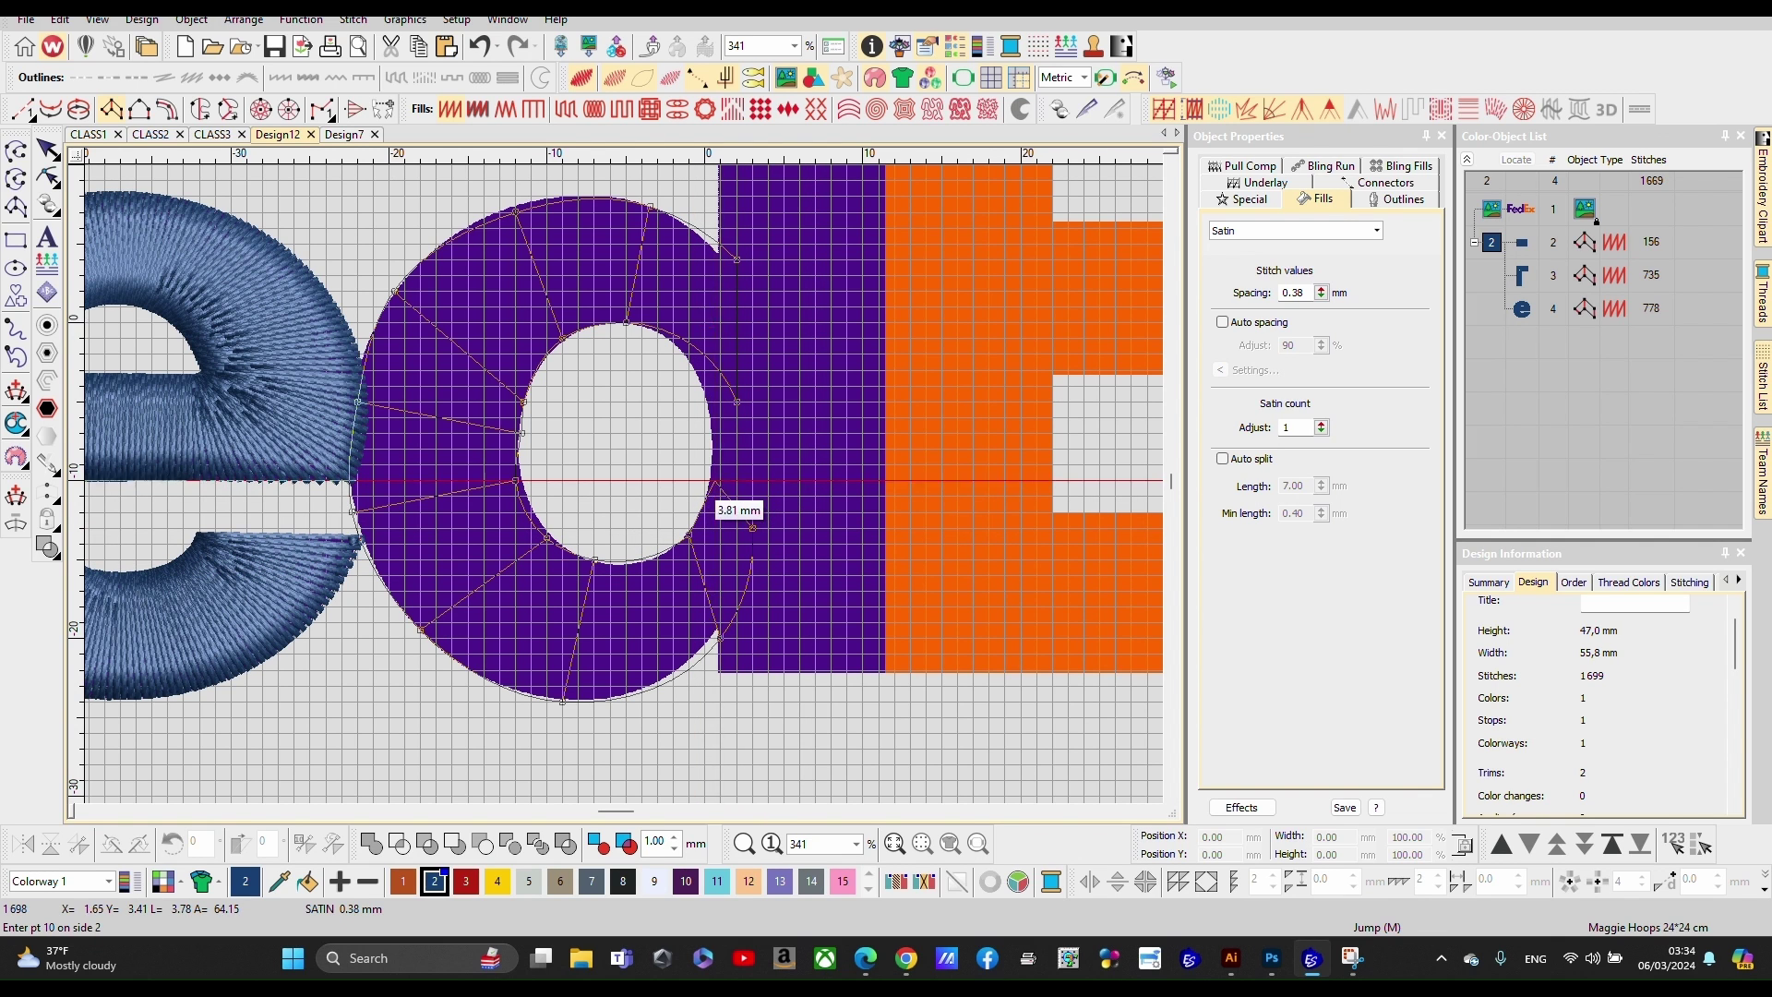
{"action": "left_click", "coordinate": [712, 480]}
{"action": "key", "text": "Return"}
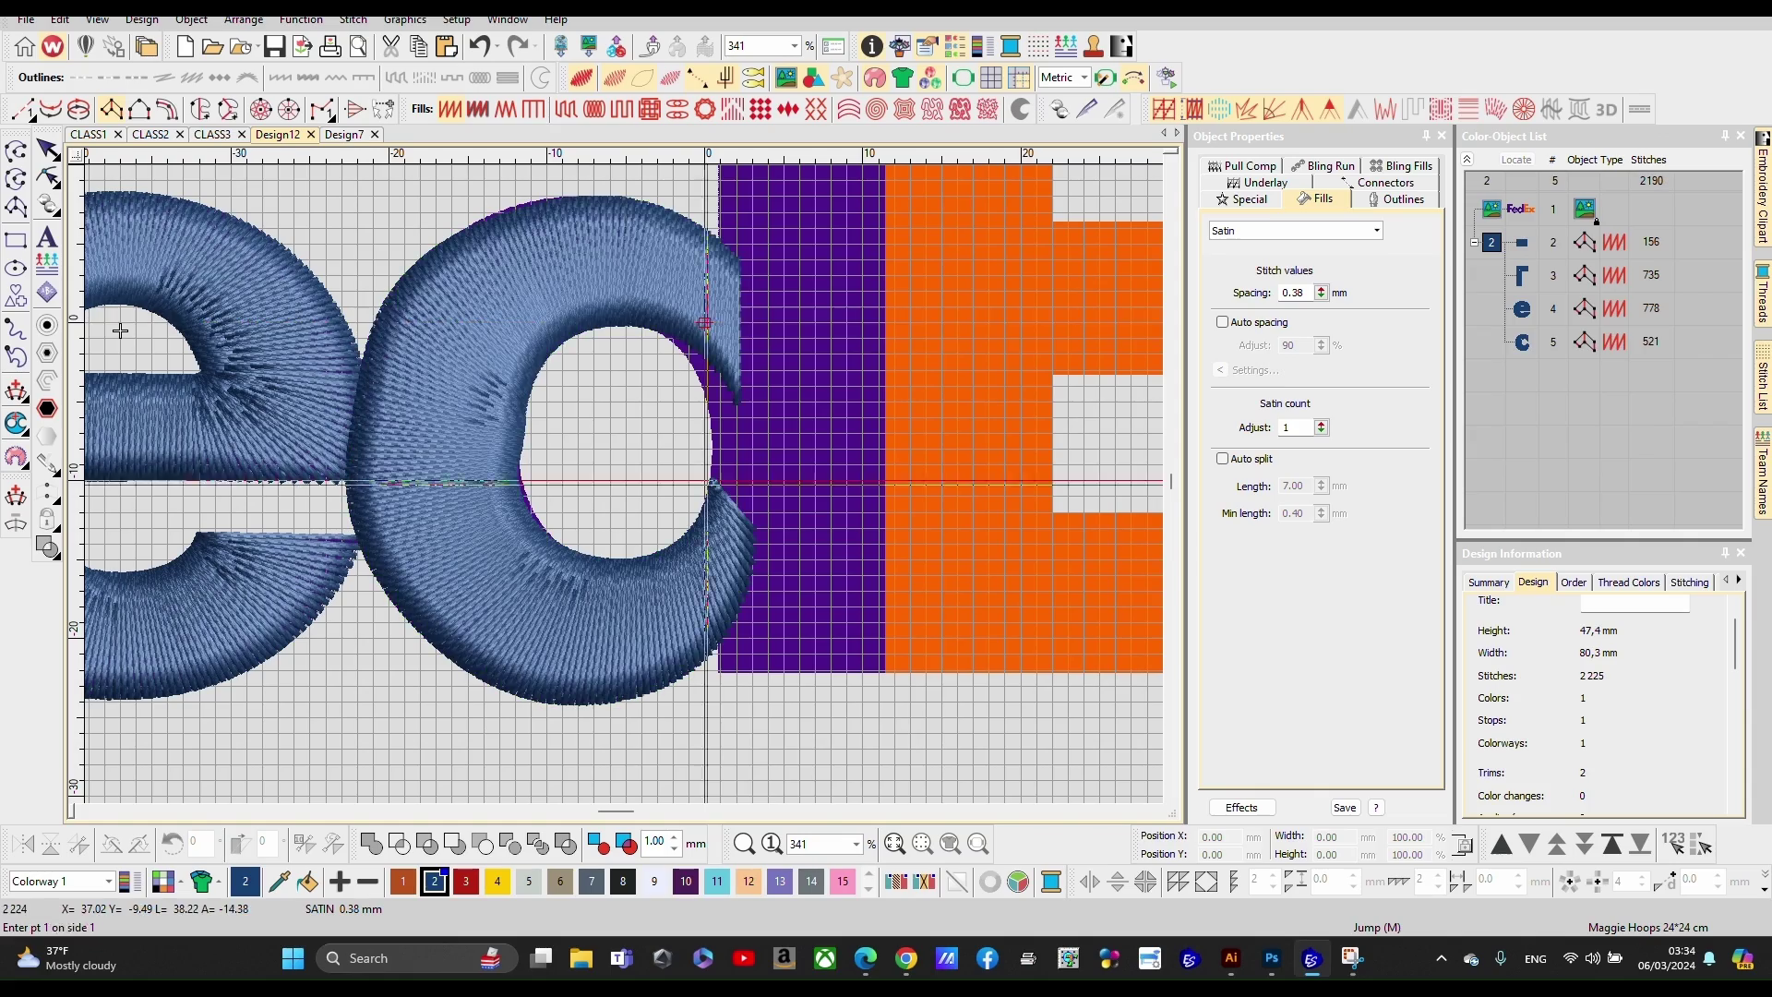
Step: Begin a Column A satin for the d's stem with a horizontal point pair about 10 mm wide across its top edge
{"action": "scroll", "coordinate": [227, 477], "scroll_direction": "down", "scroll_amount": 2}
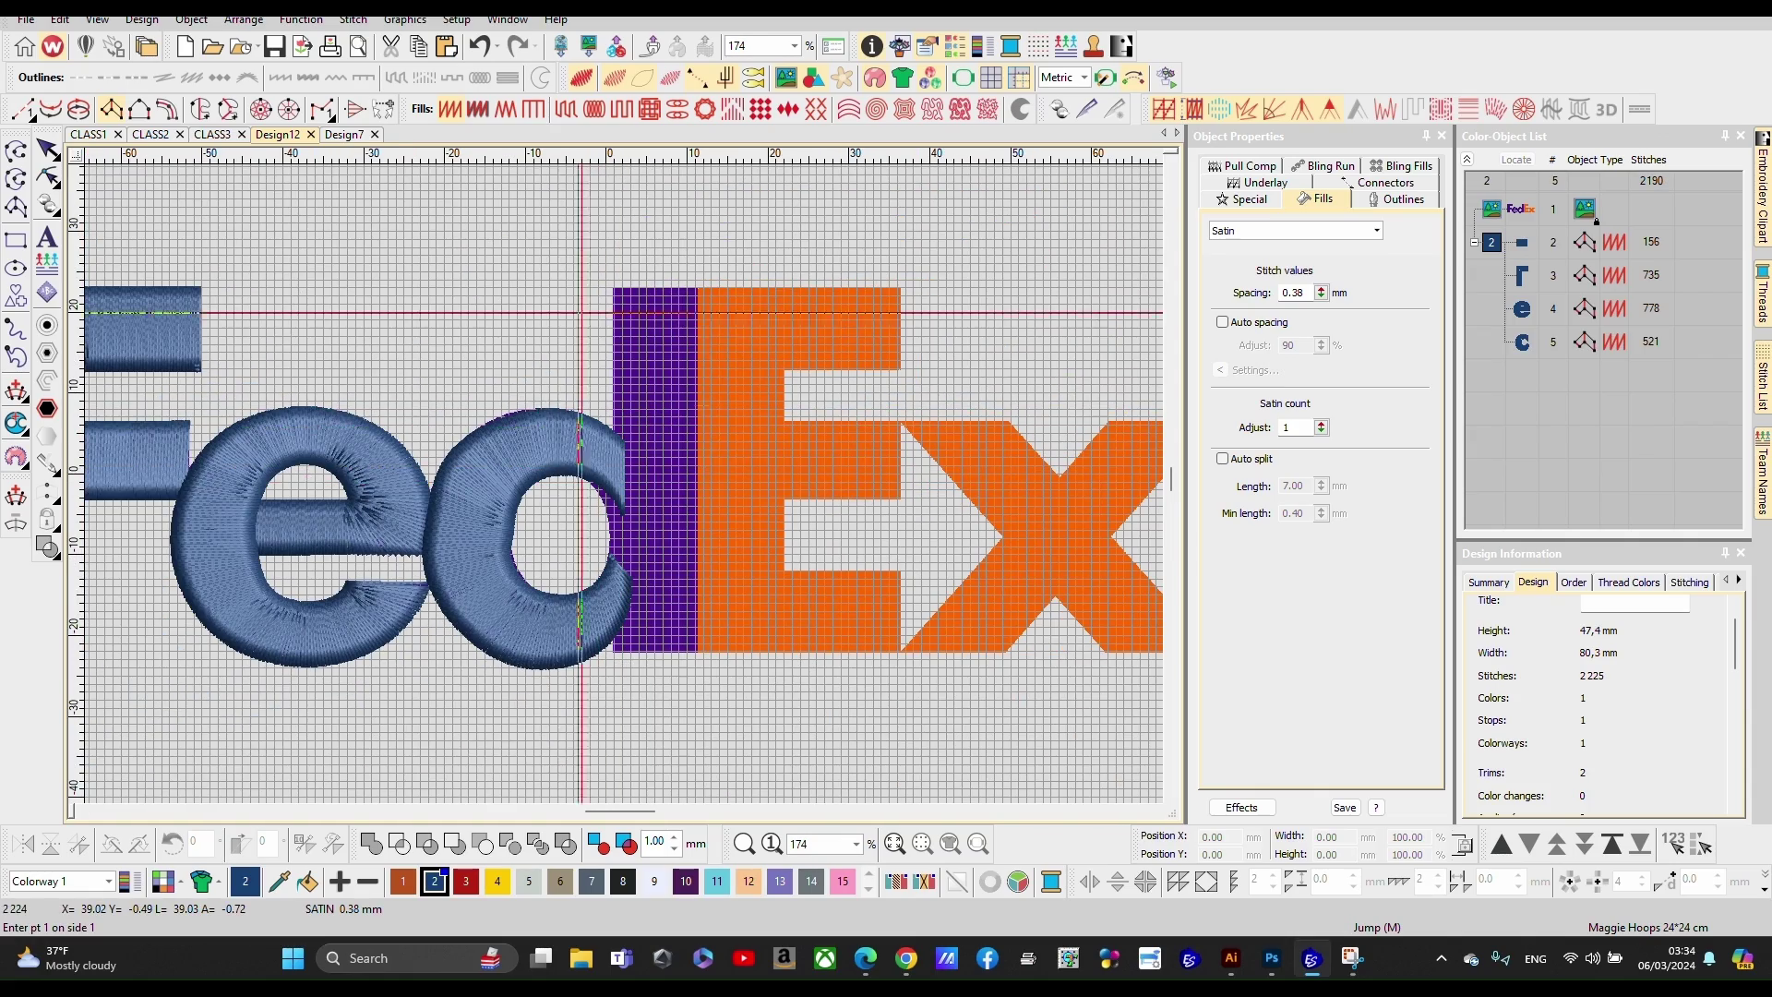
{"action": "scroll", "coordinate": [306, 477], "scroll_direction": "up", "scroll_amount": 3}
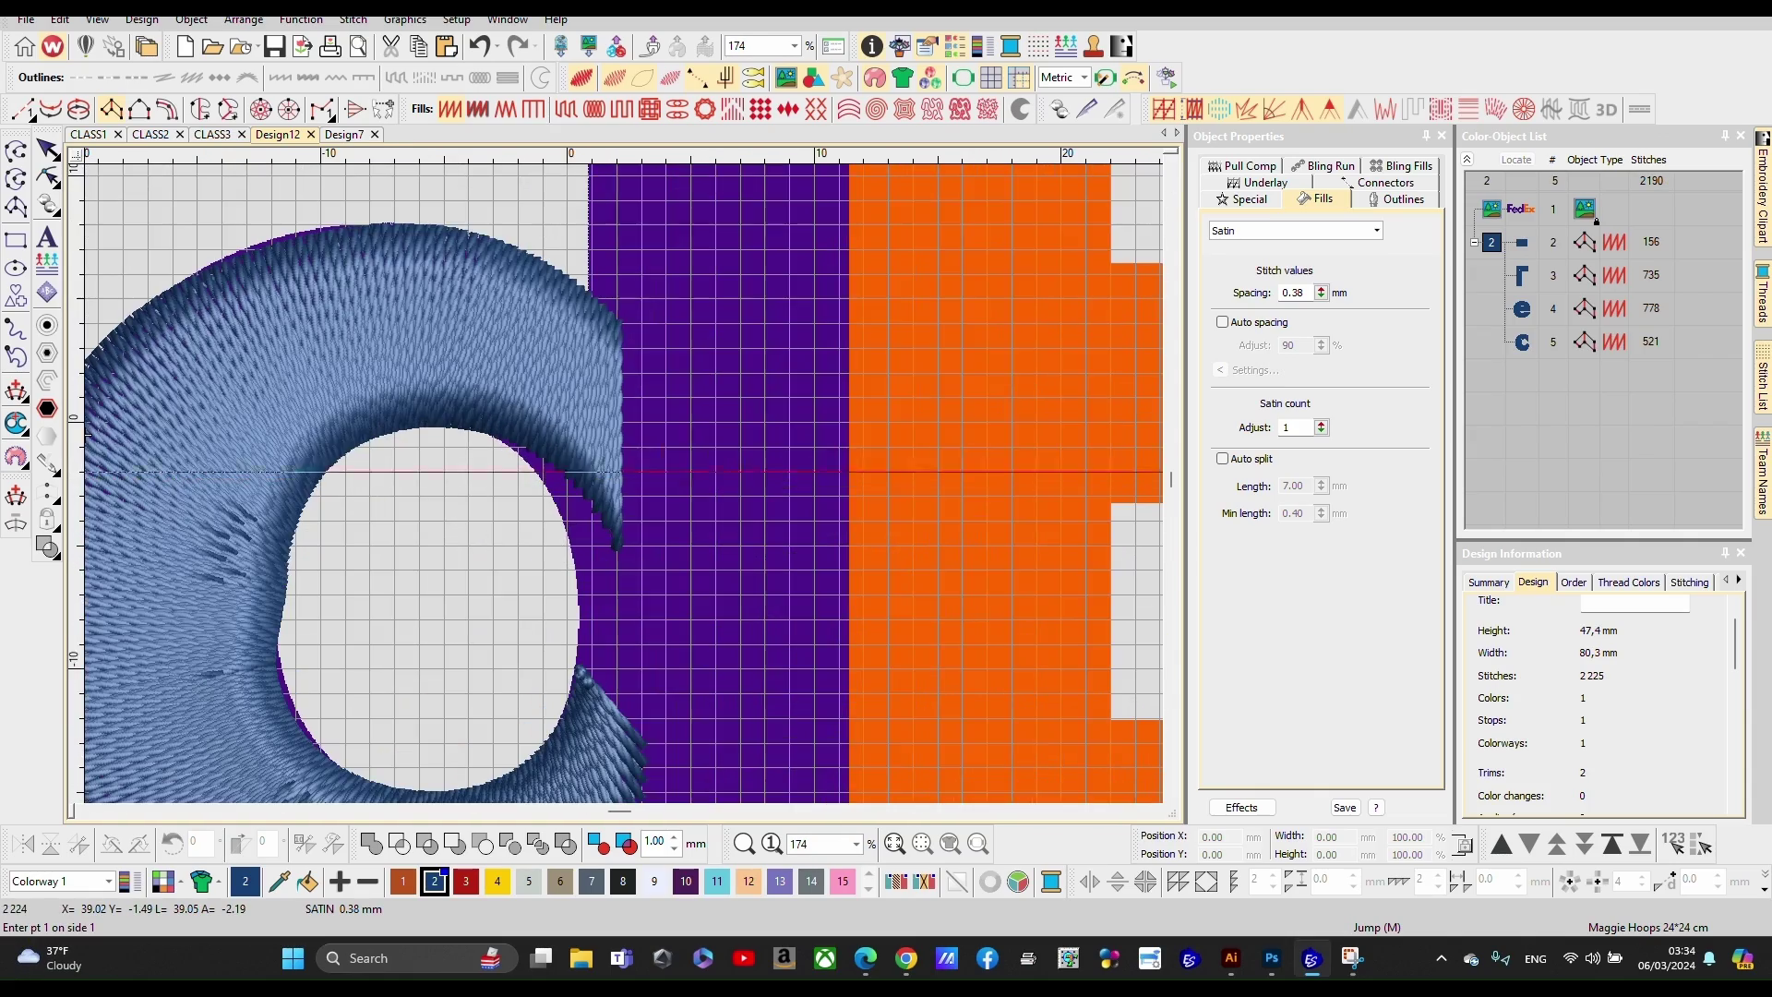
{"action": "scroll", "coordinate": [121, 473], "scroll_direction": "down", "scroll_amount": 1}
{"action": "scroll", "coordinate": [122, 472], "scroll_direction": "down", "scroll_amount": 3}
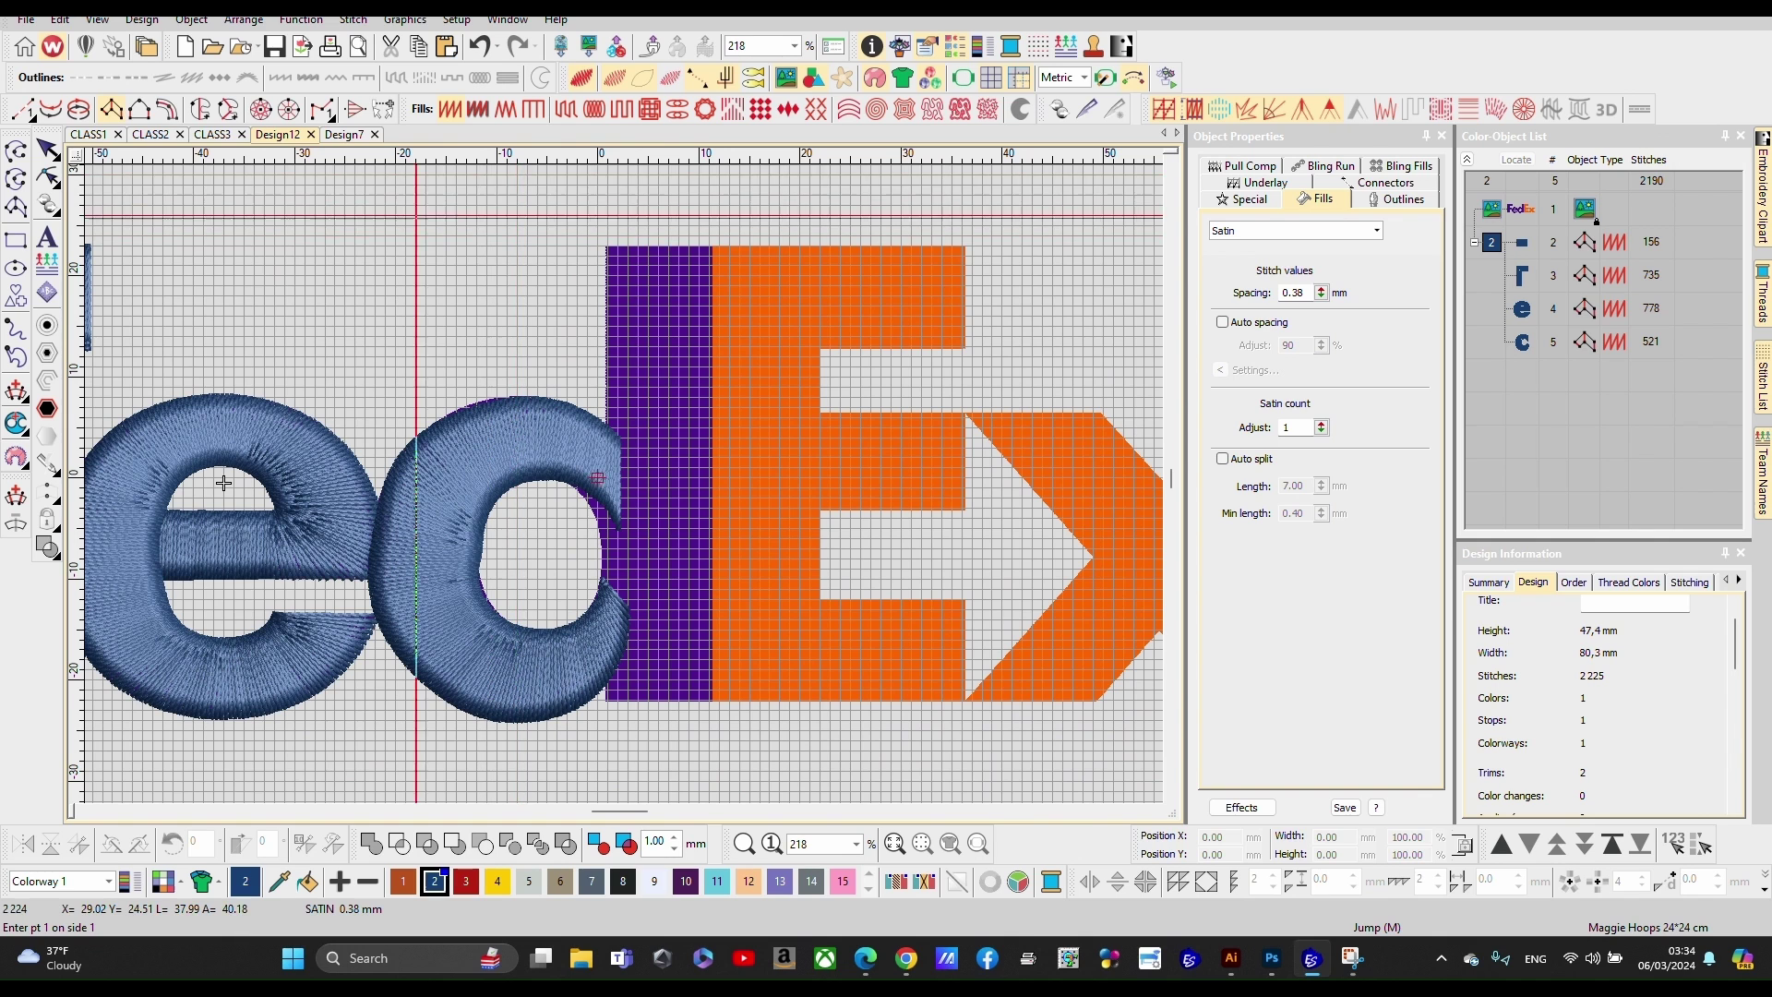
{"action": "scroll", "coordinate": [600, 448], "scroll_direction": "up", "scroll_amount": 2}
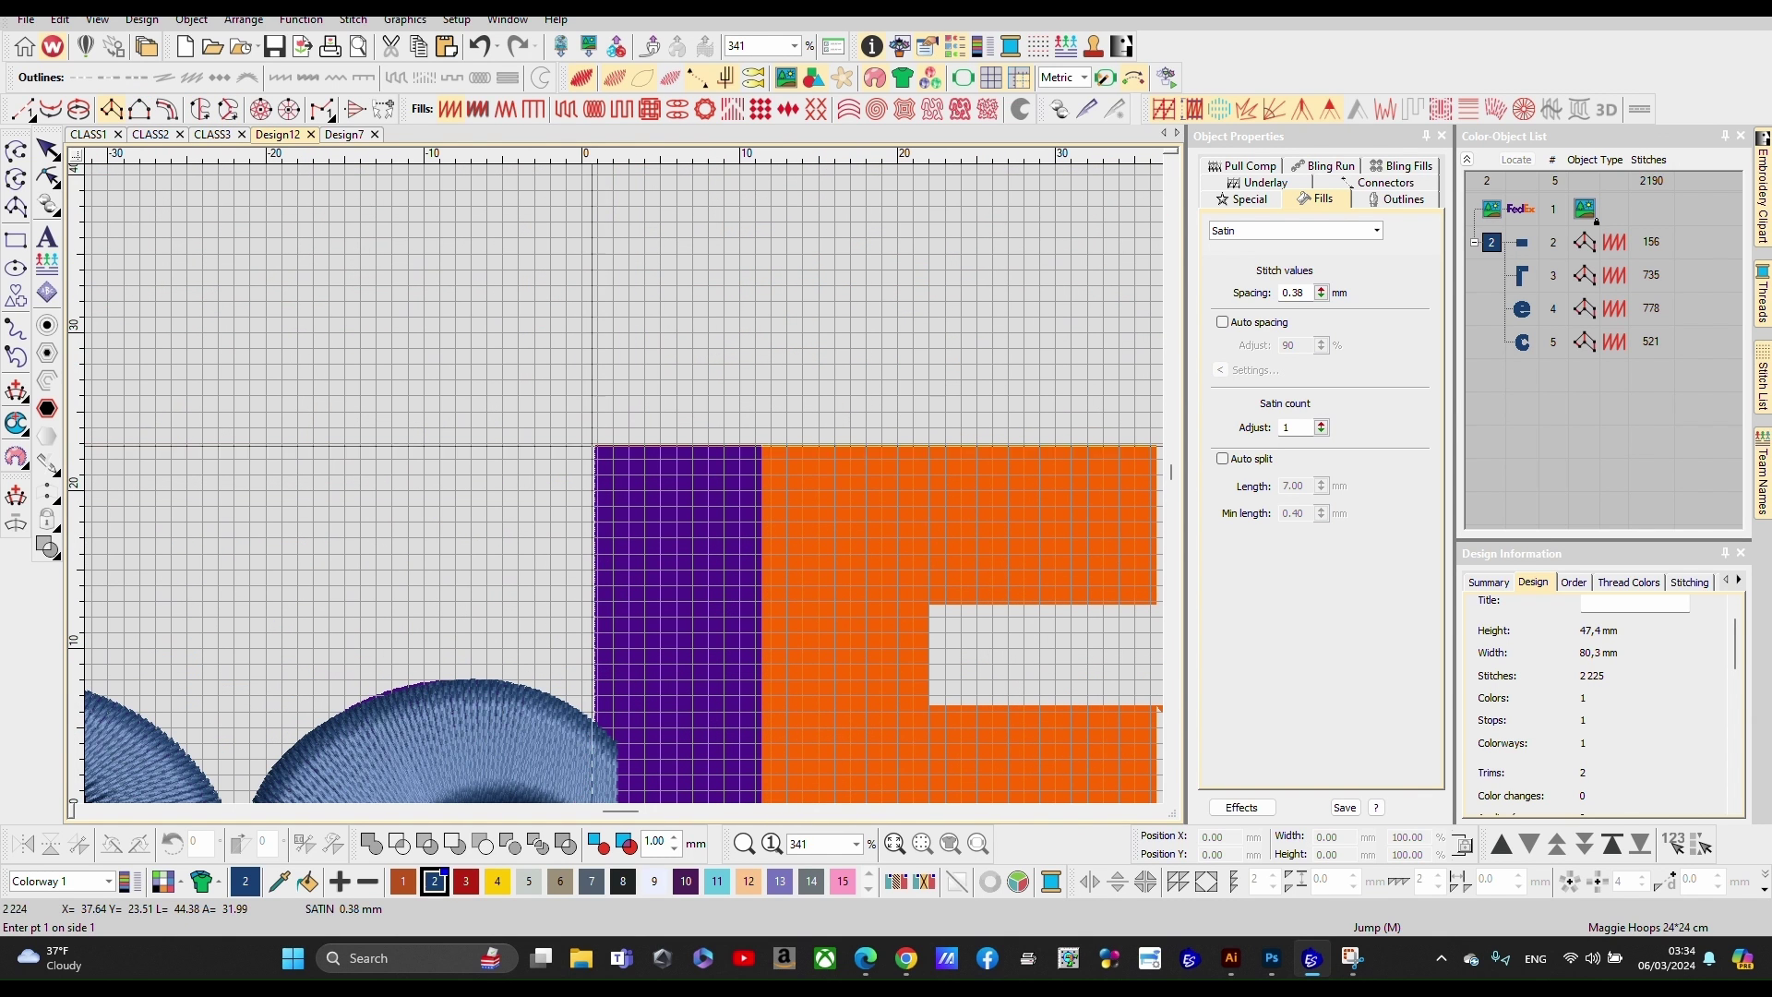
{"action": "left_click", "coordinate": [751, 443]}
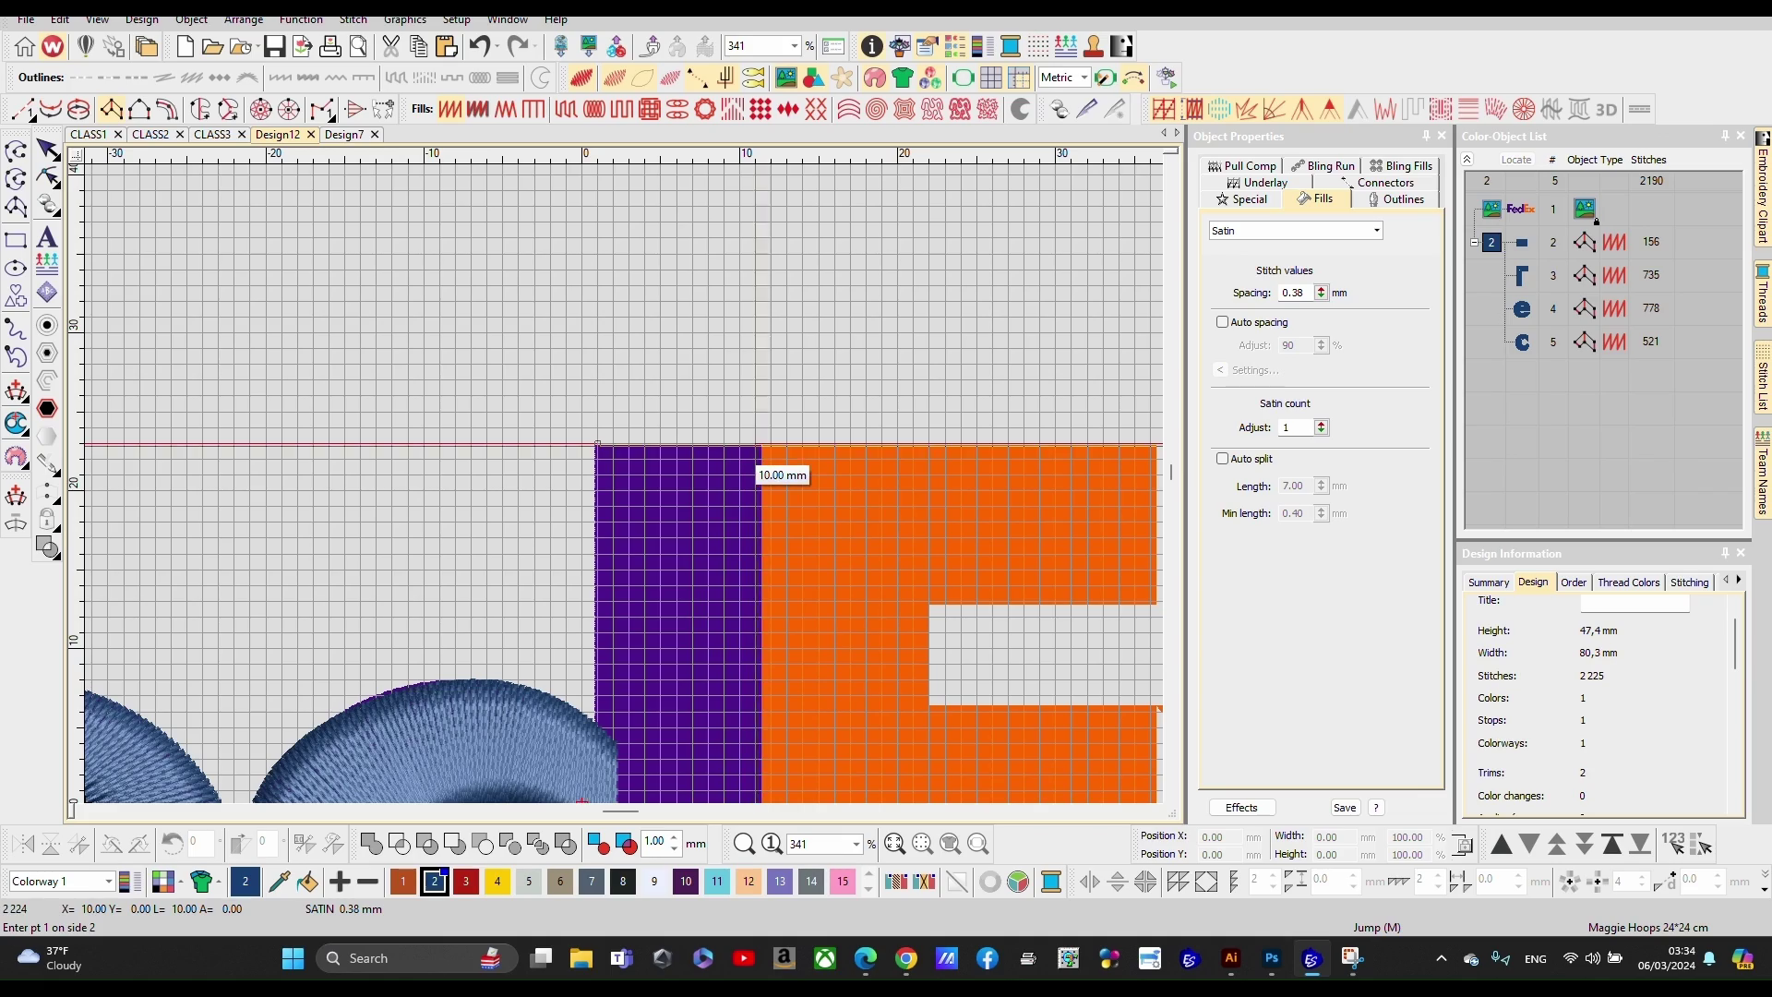
{"action": "left_click", "coordinate": [757, 444]}
Step: Extend the stem's satin column straight down to its bottom edge with a point pair about 11 mm wide and complete the object
{"action": "scroll", "coordinate": [757, 444], "scroll_direction": "down", "scroll_amount": 4}
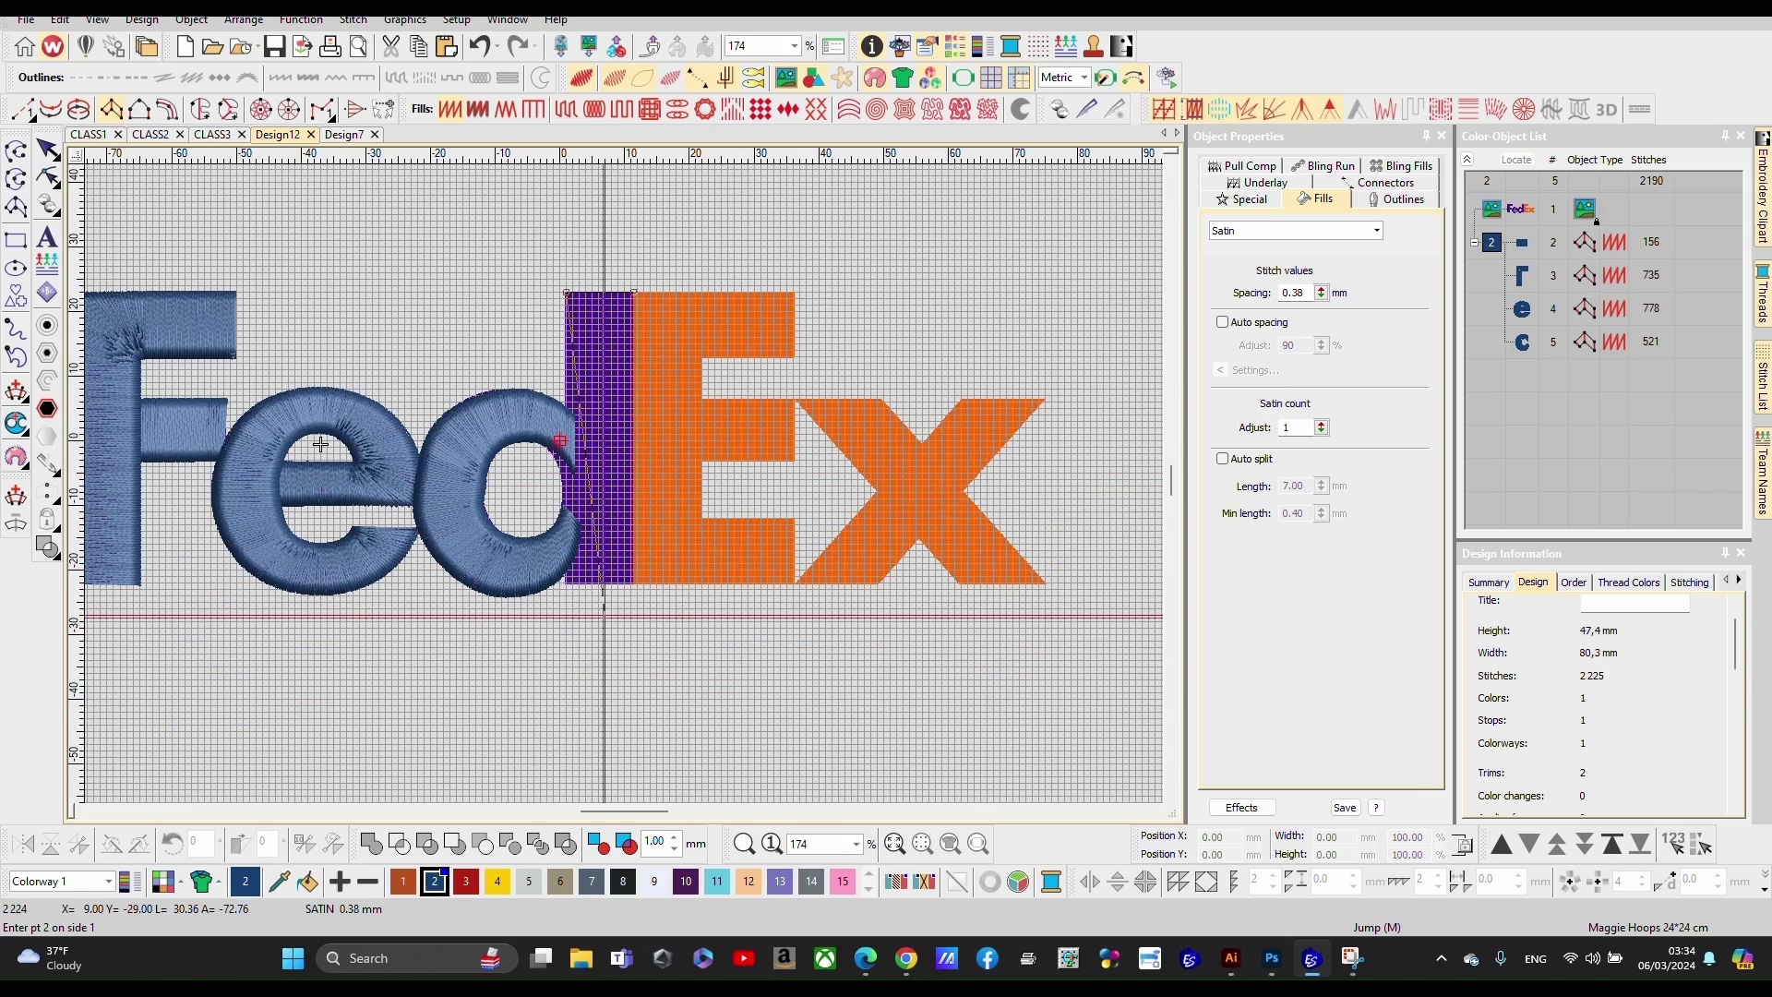
{"action": "scroll", "coordinate": [549, 564], "scroll_direction": "up", "scroll_amount": 9}
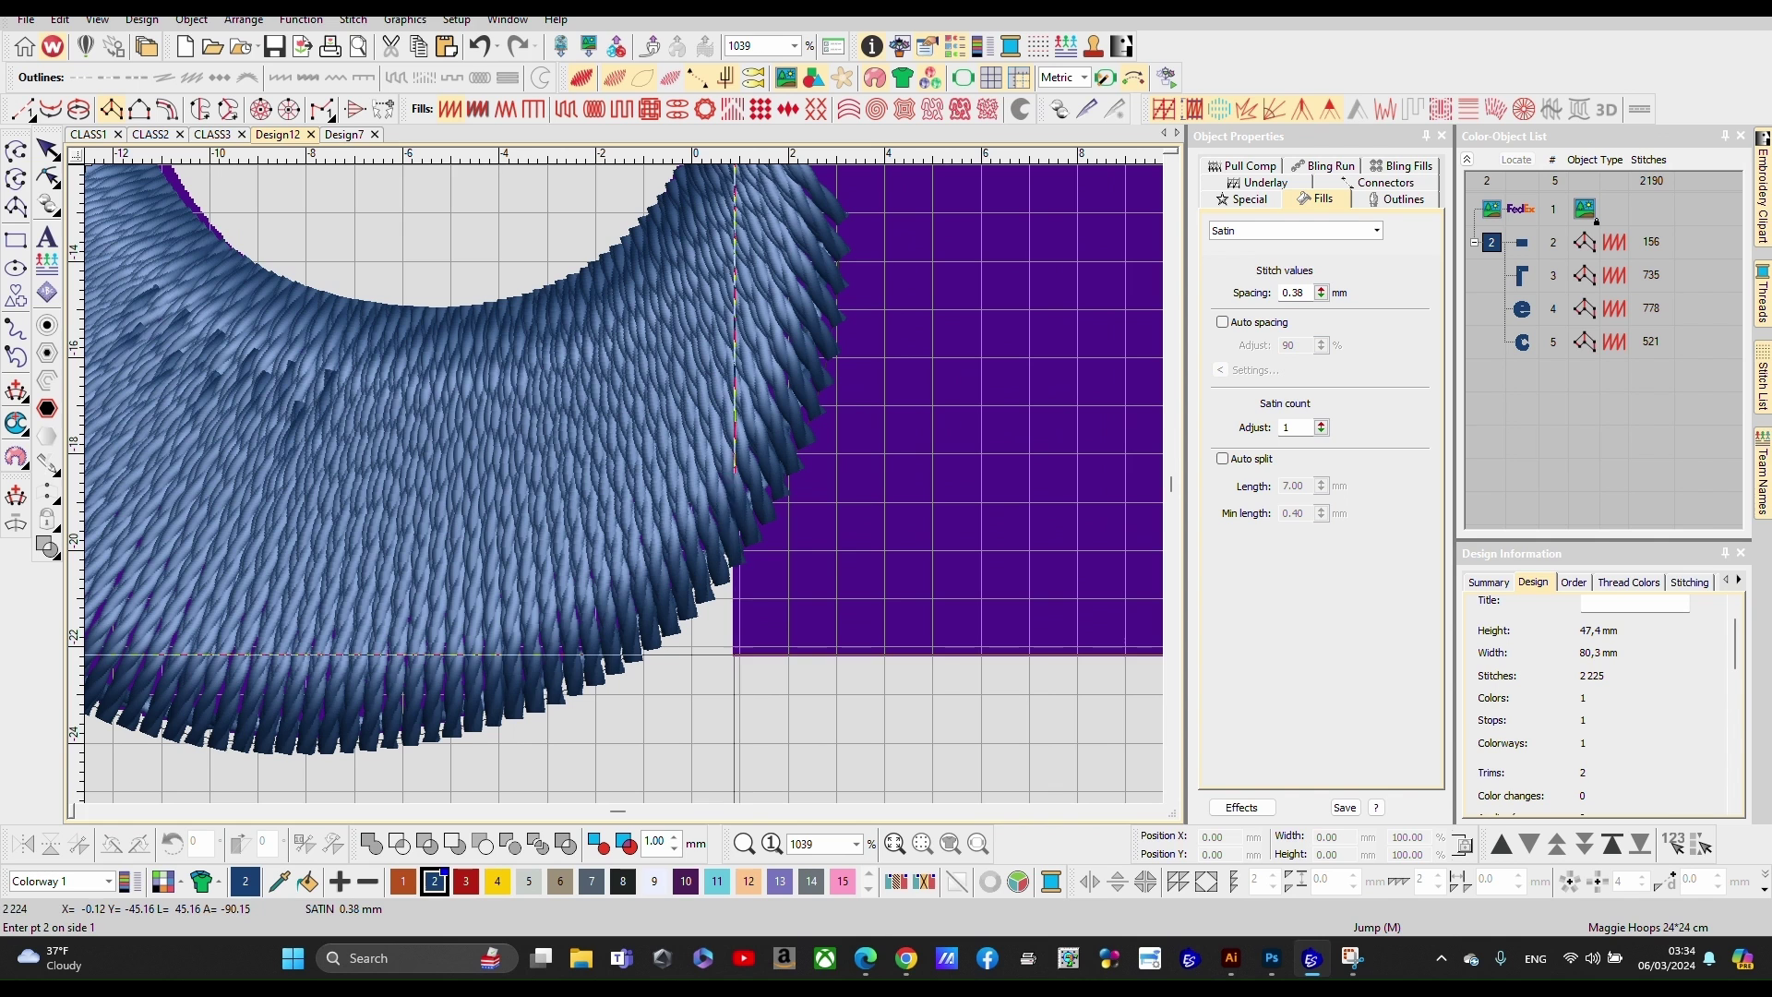
{"action": "left_click", "coordinate": [732, 656]}
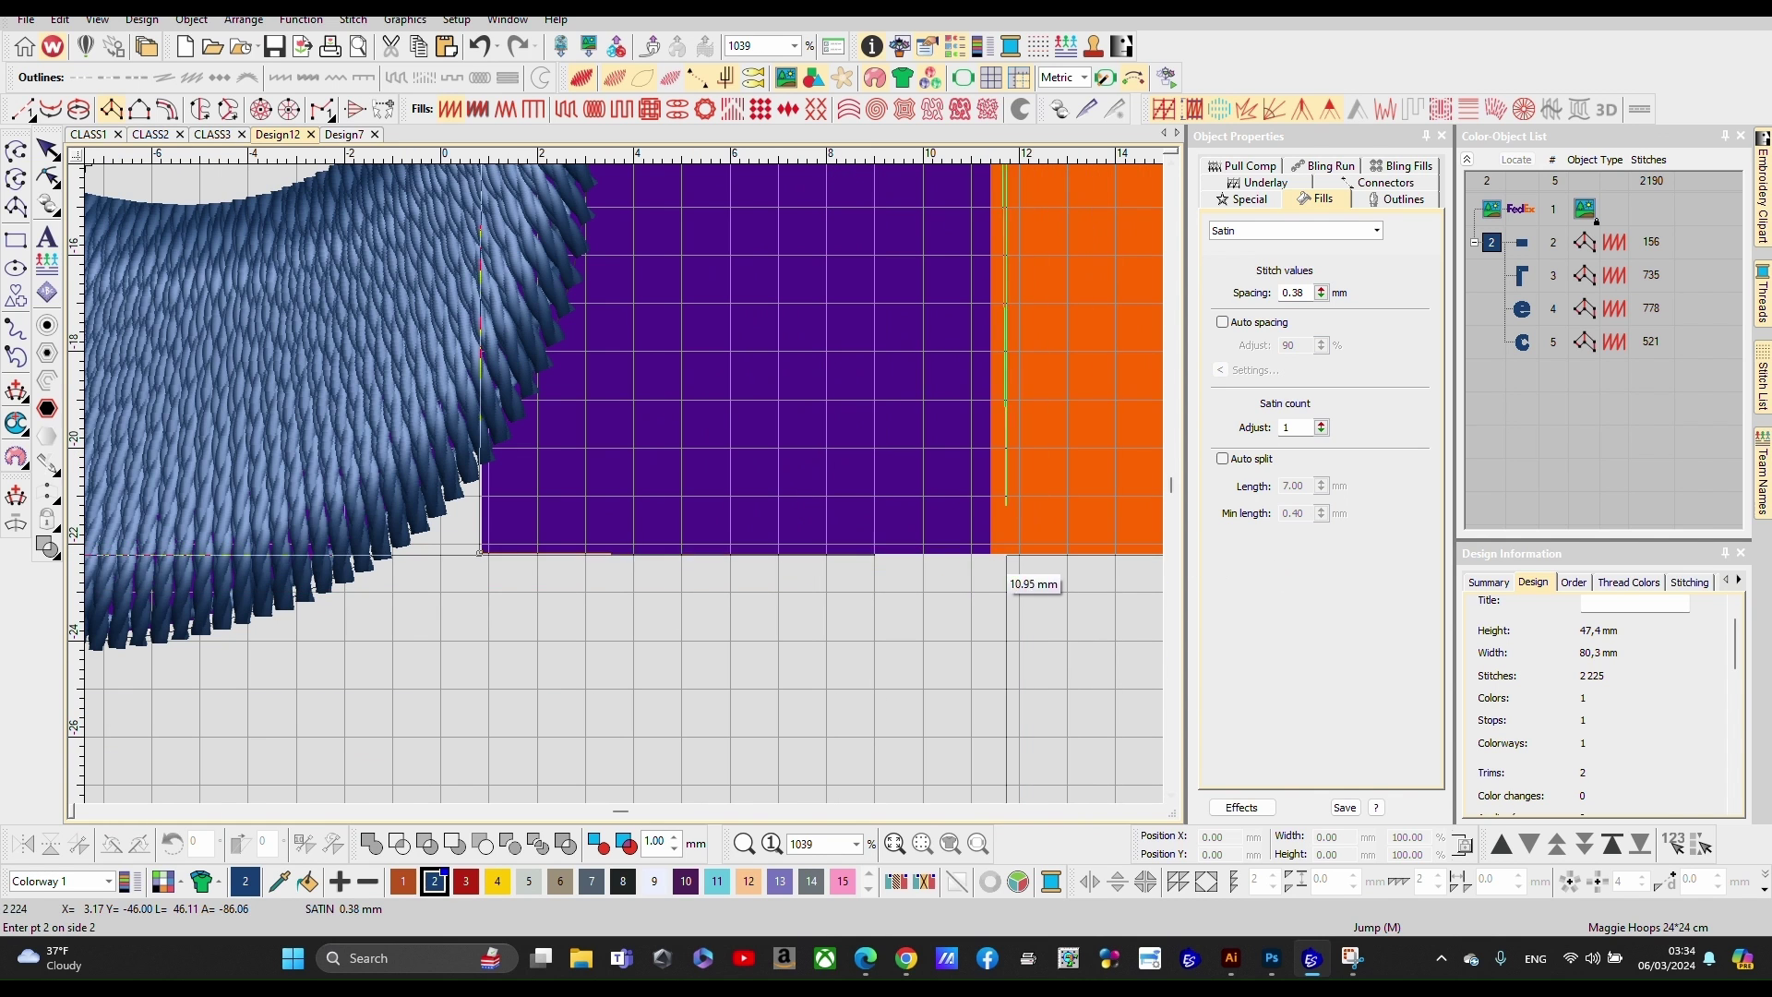
{"action": "key", "text": "Return"}
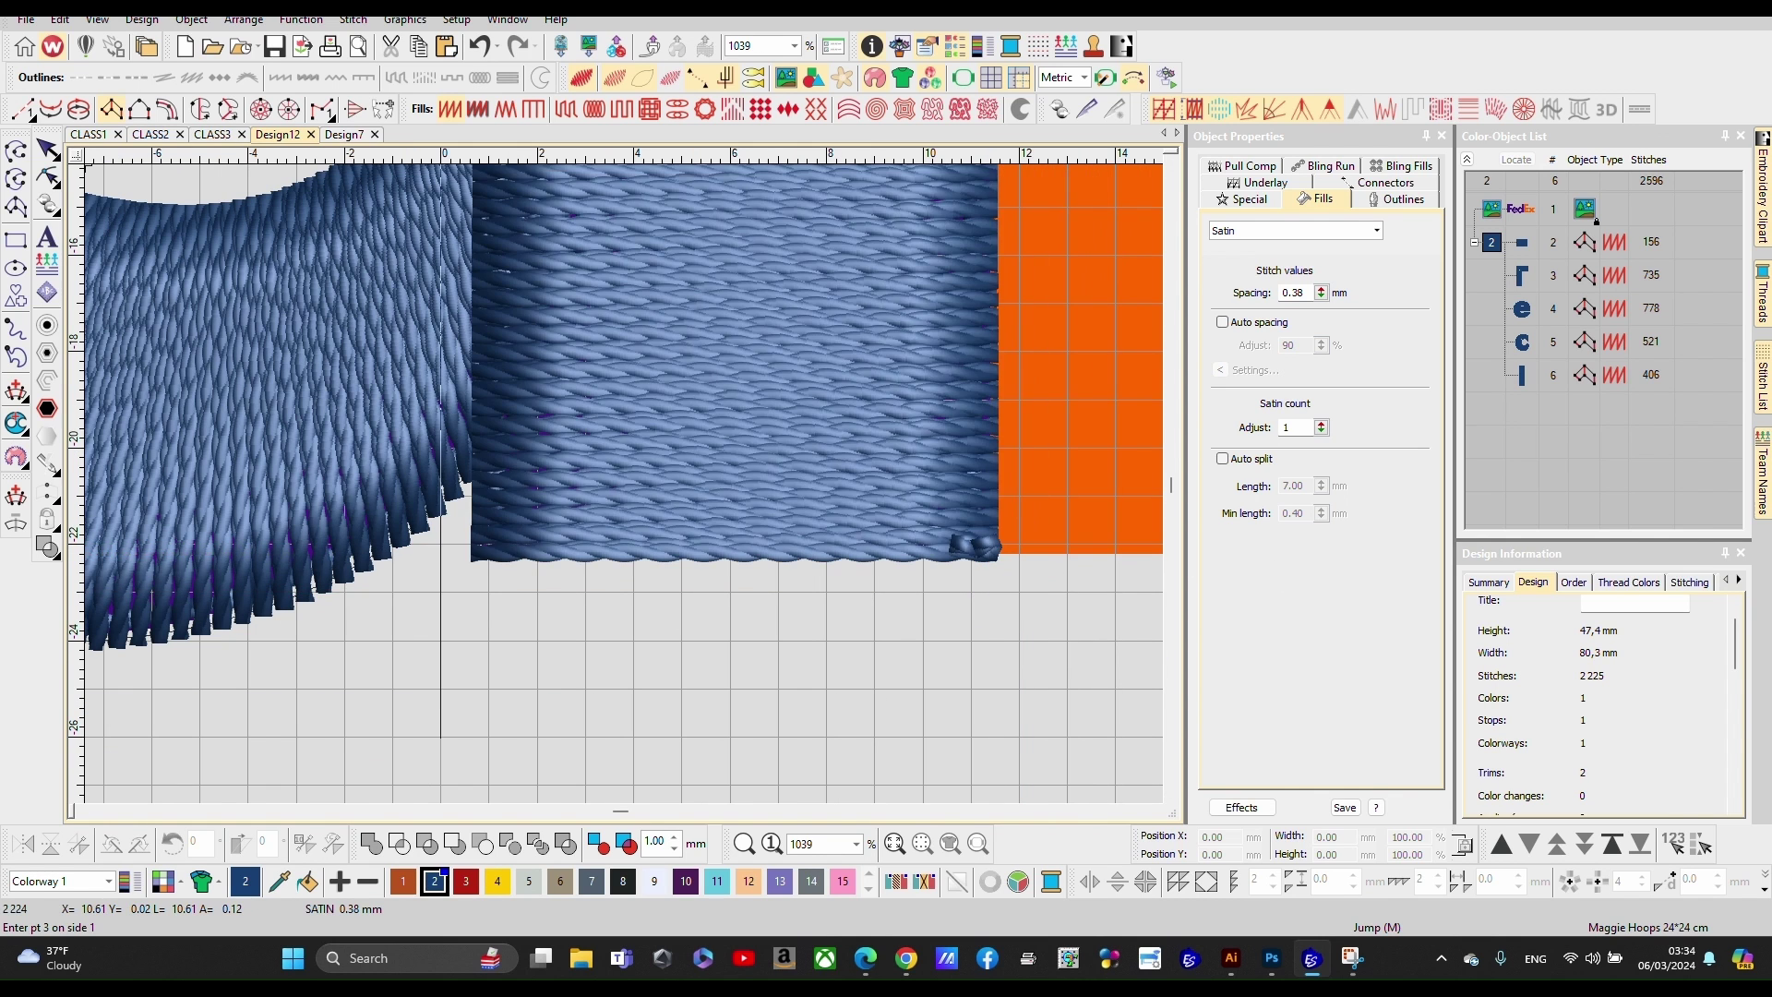
Step: Reshape the d's bowl by lowering its upper inner end point along the counter and shifting the matching outer end point slightly into the stem
{"action": "scroll", "coordinate": [621, 473], "scroll_direction": "down", "scroll_amount": 5}
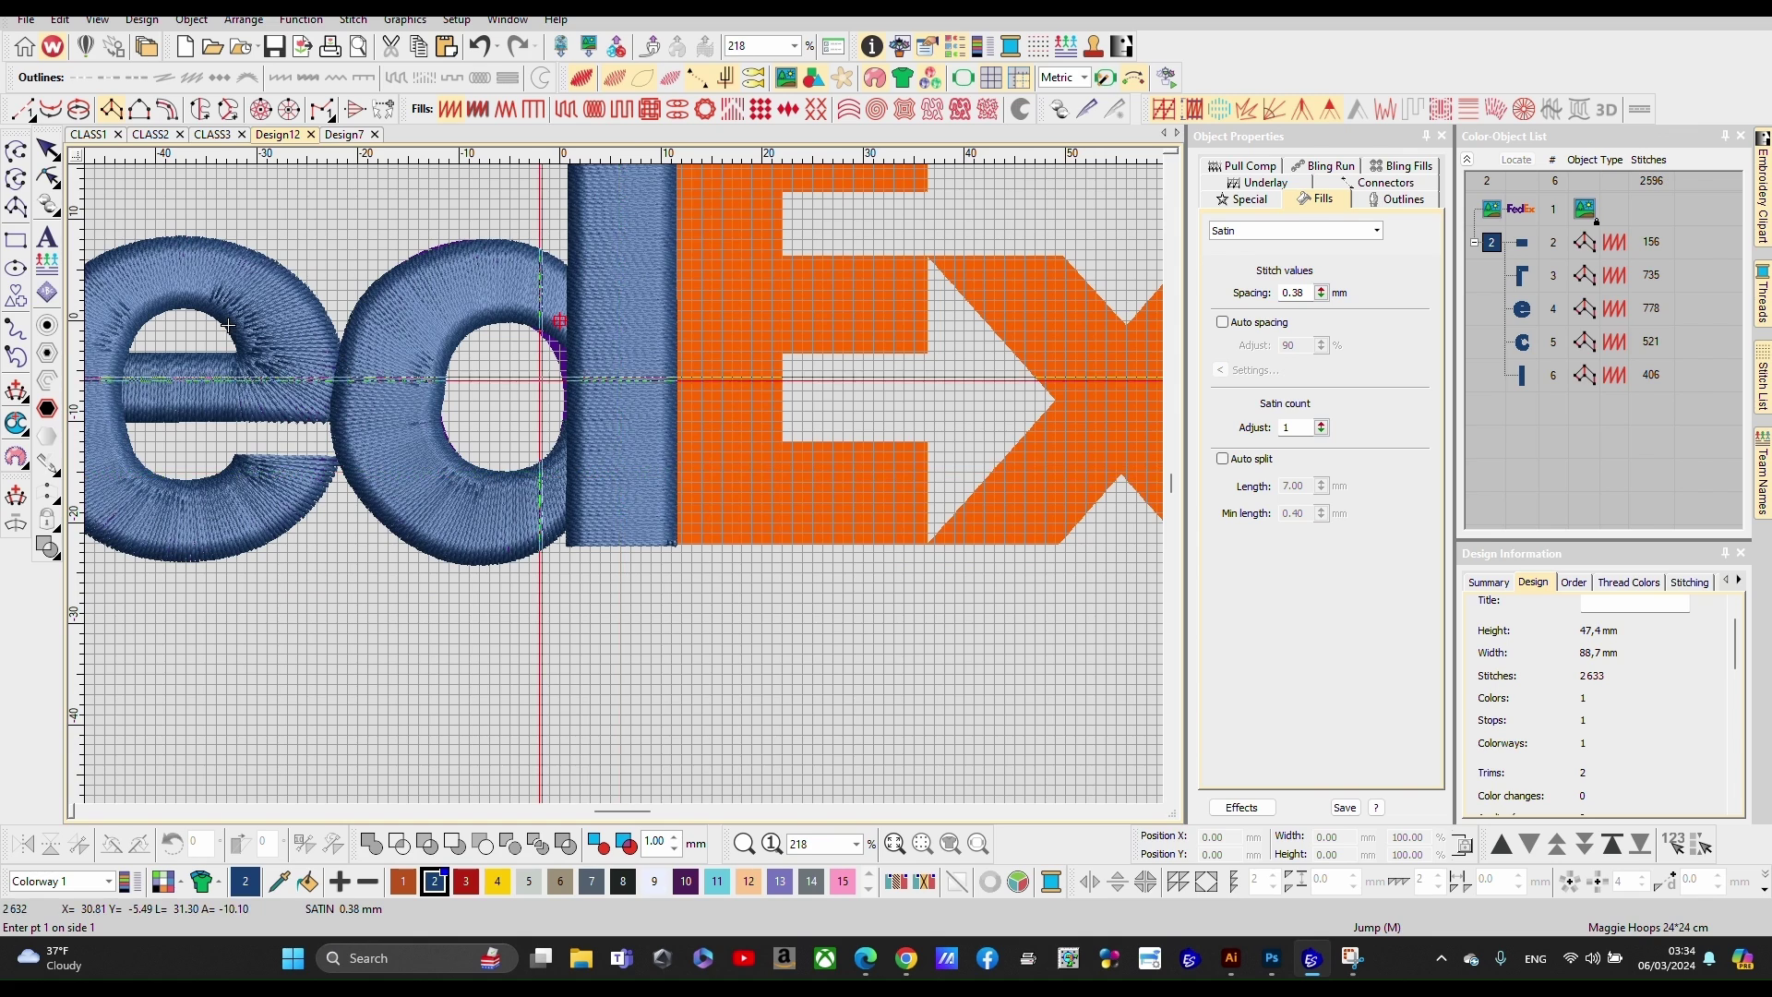
{"action": "scroll", "coordinate": [938, 213], "scroll_direction": "up", "scroll_amount": 3}
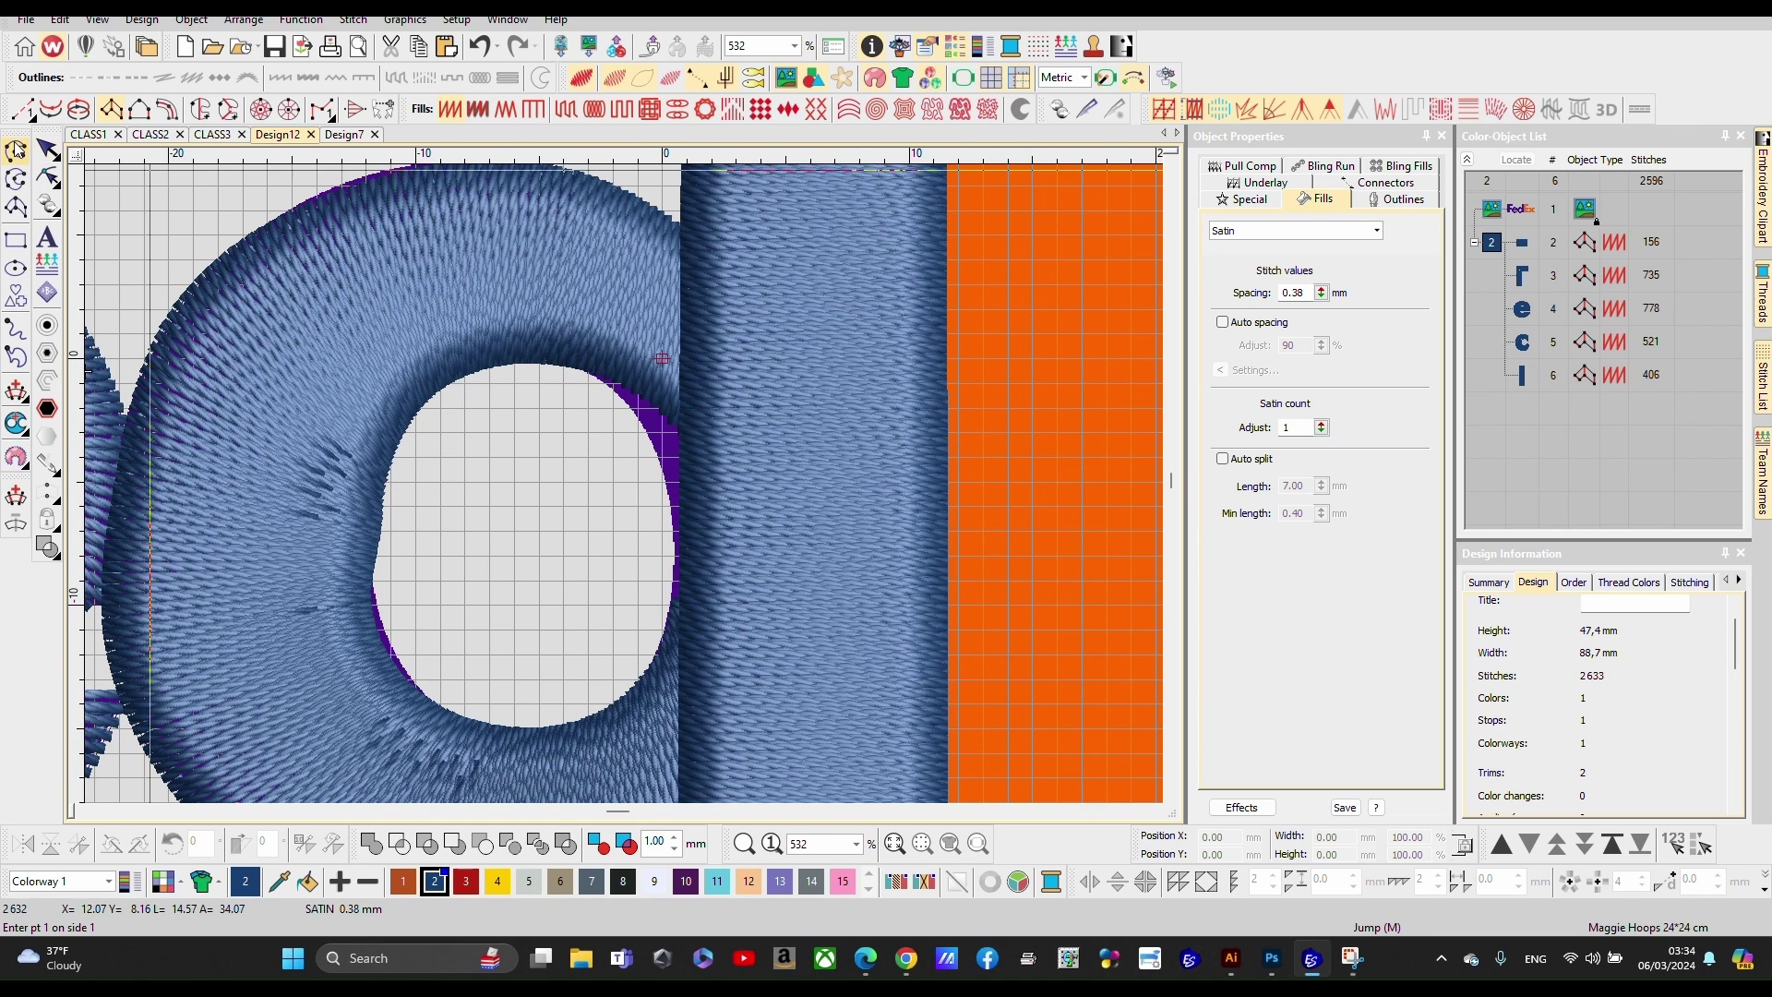
{"action": "left_click", "coordinate": [46, 148]}
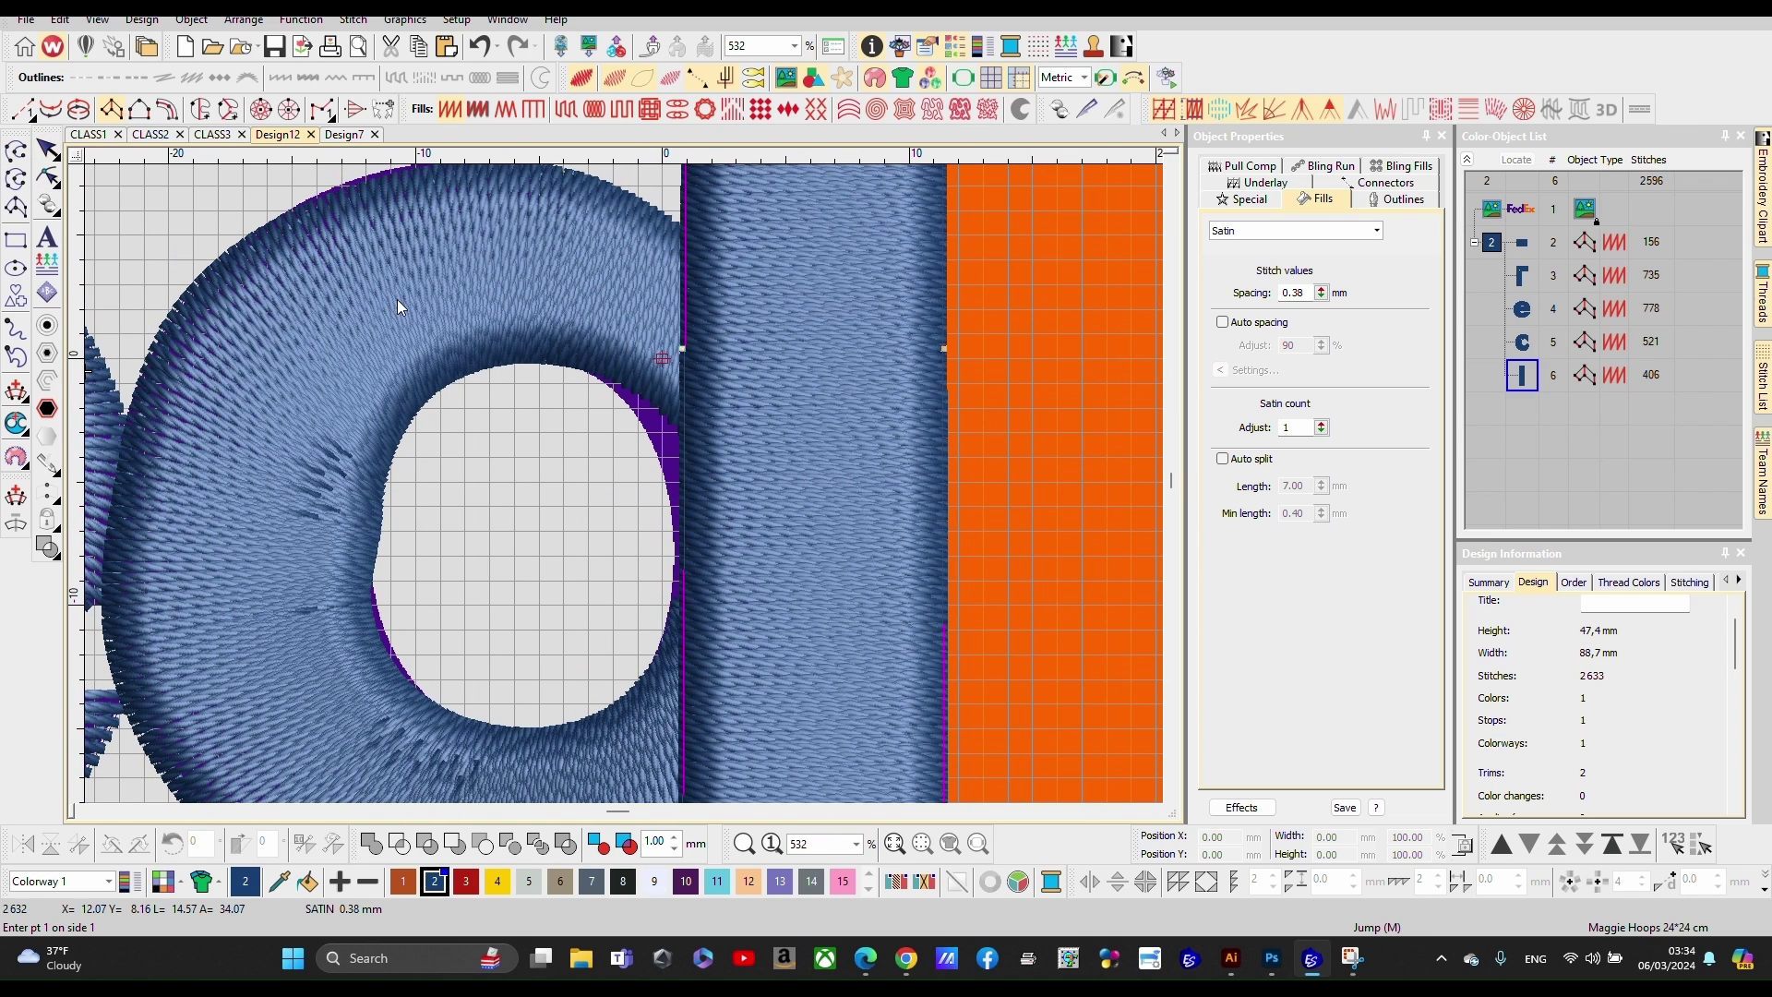
{"action": "left_click", "coordinate": [46, 174]}
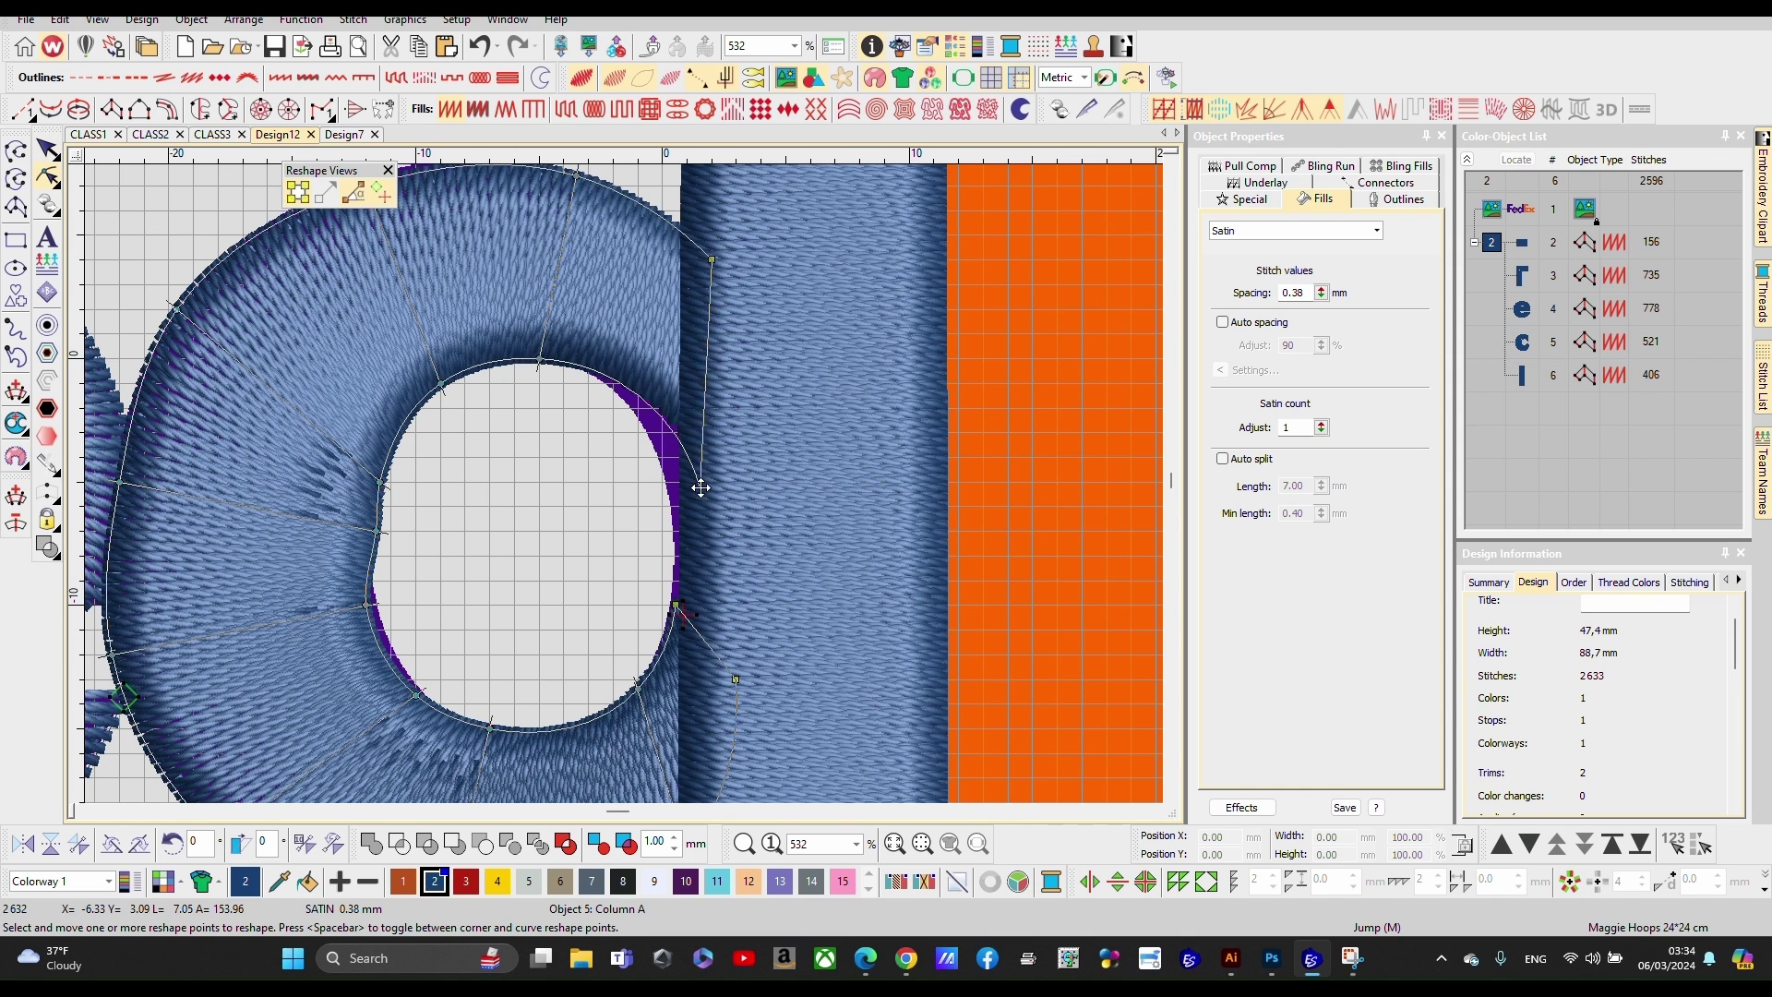
{"action": "left_click", "coordinate": [689, 525]}
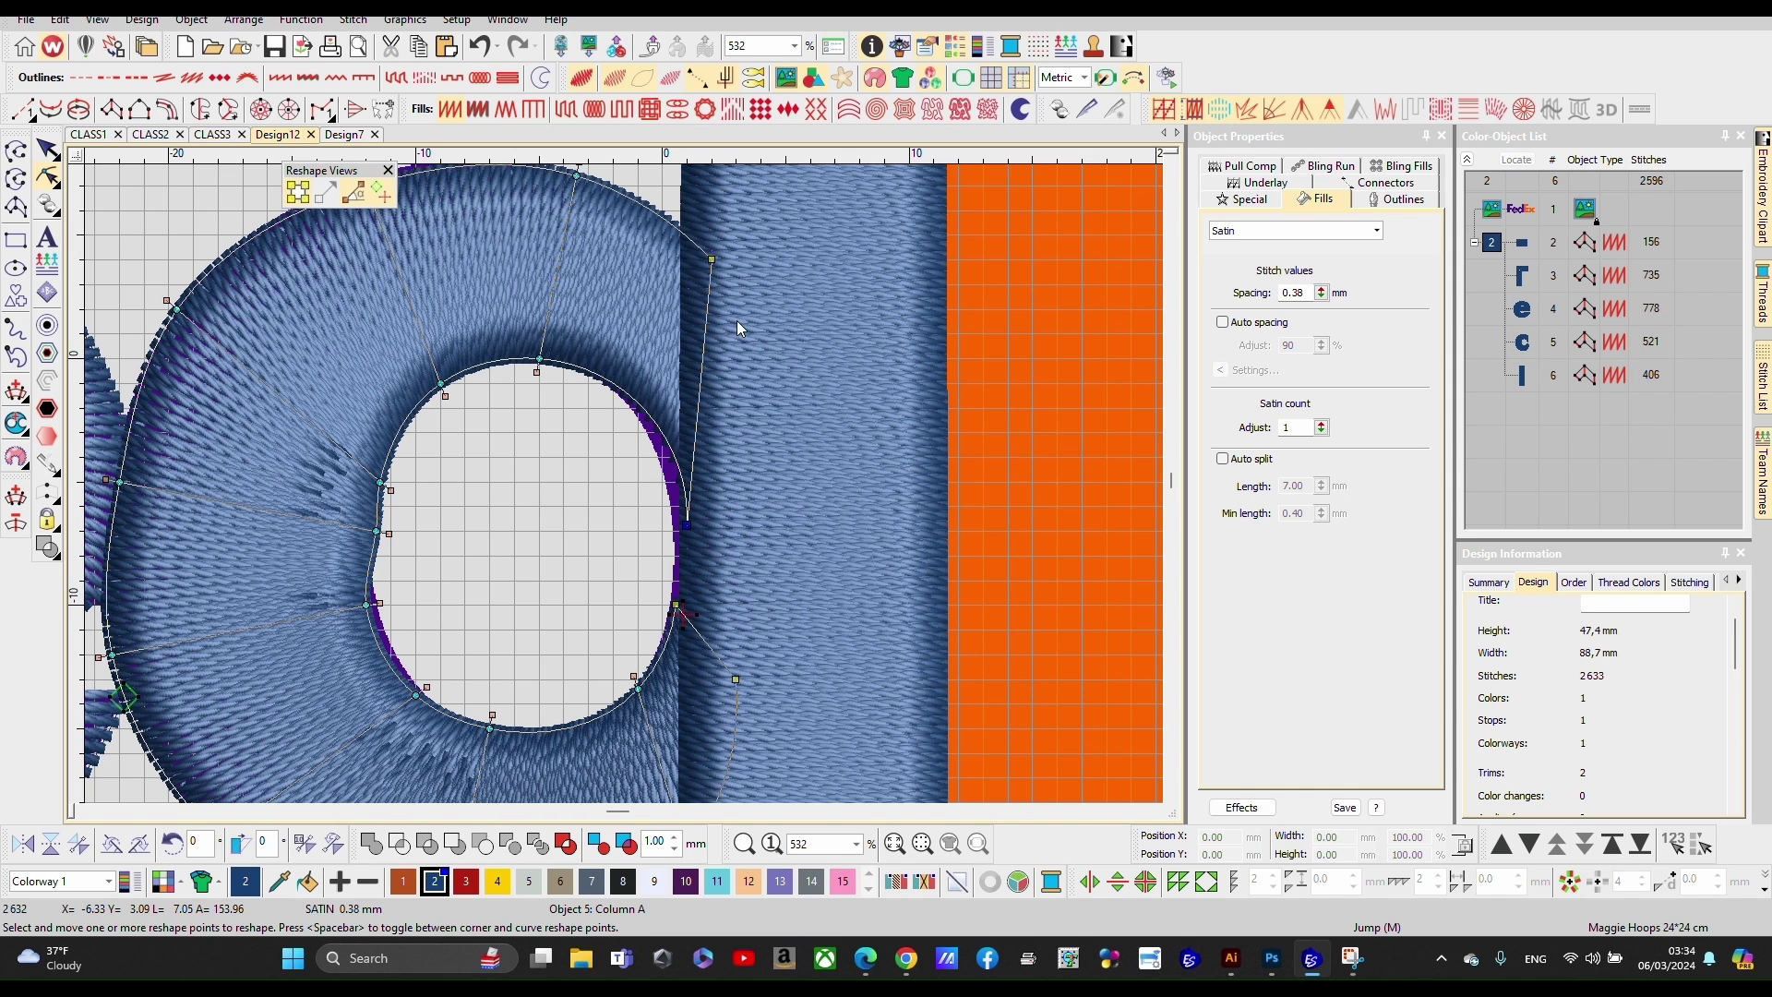
{"action": "left_click_drag", "start_coordinate": [719, 262], "coordinate": [719, 261]}
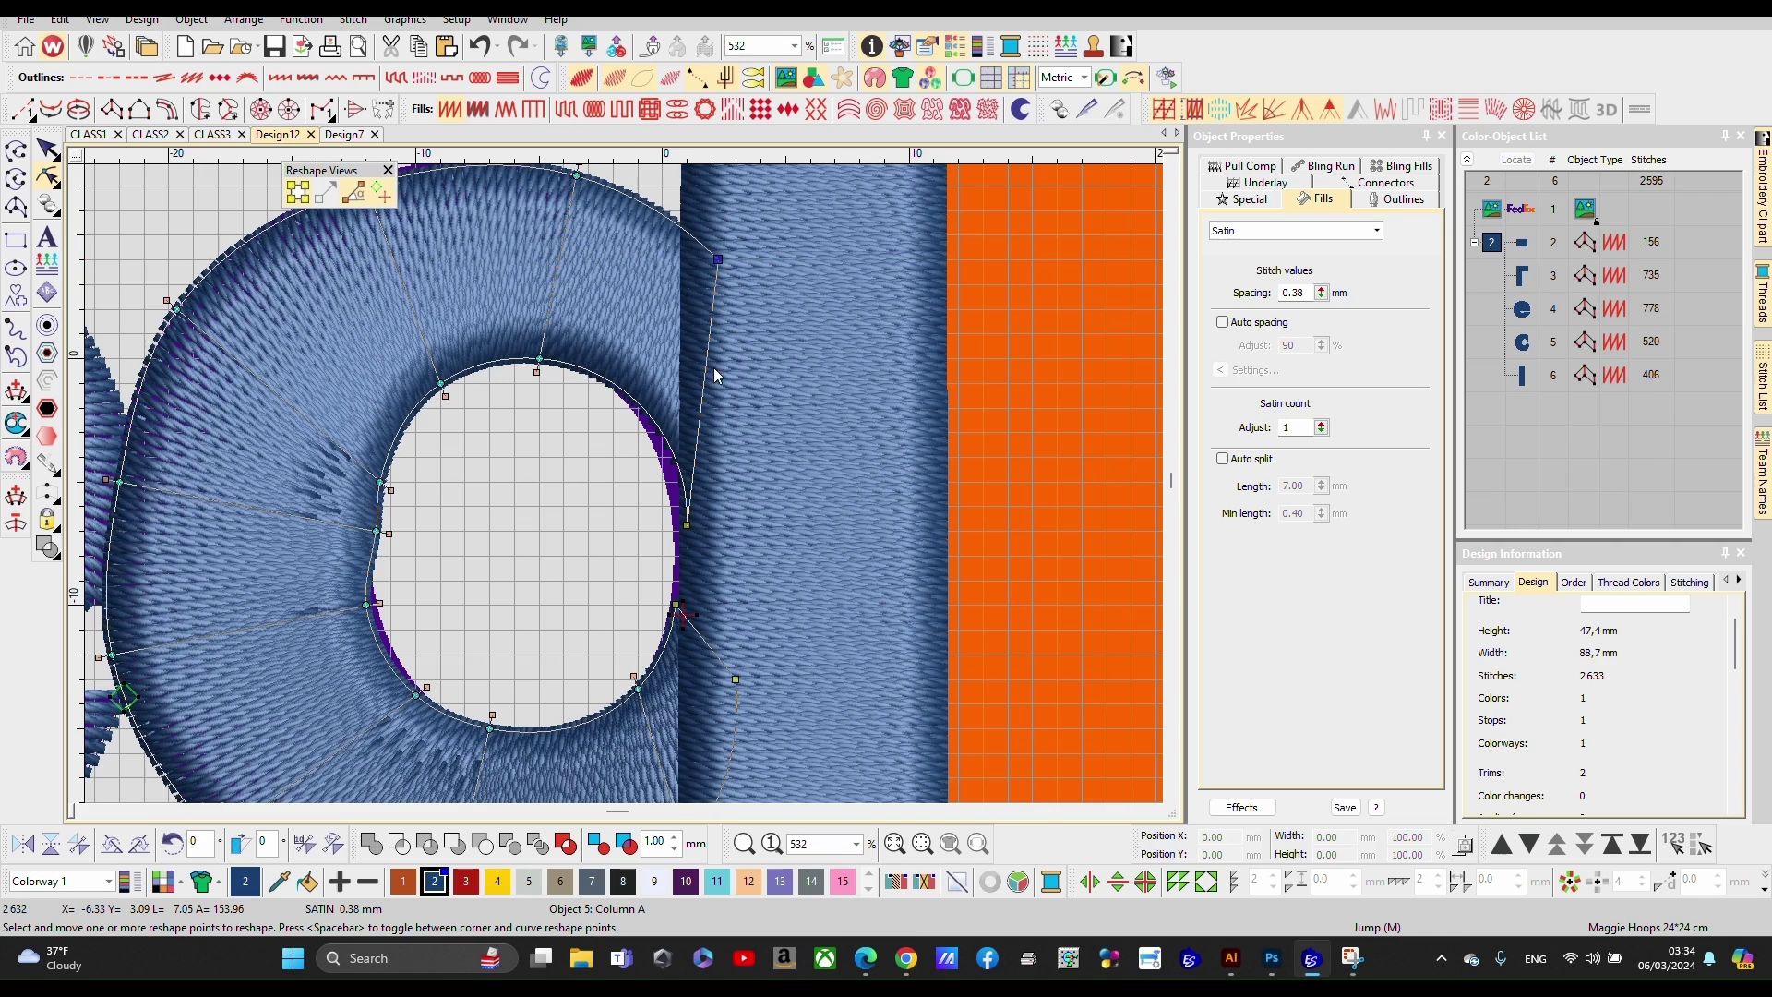
{"action": "left_click", "coordinate": [689, 538]}
Step: Try moving the bowl's upper inner end point slightly further into the stem, and undo the move
{"action": "scroll", "coordinate": [689, 490], "scroll_direction": "down", "scroll_amount": 2}
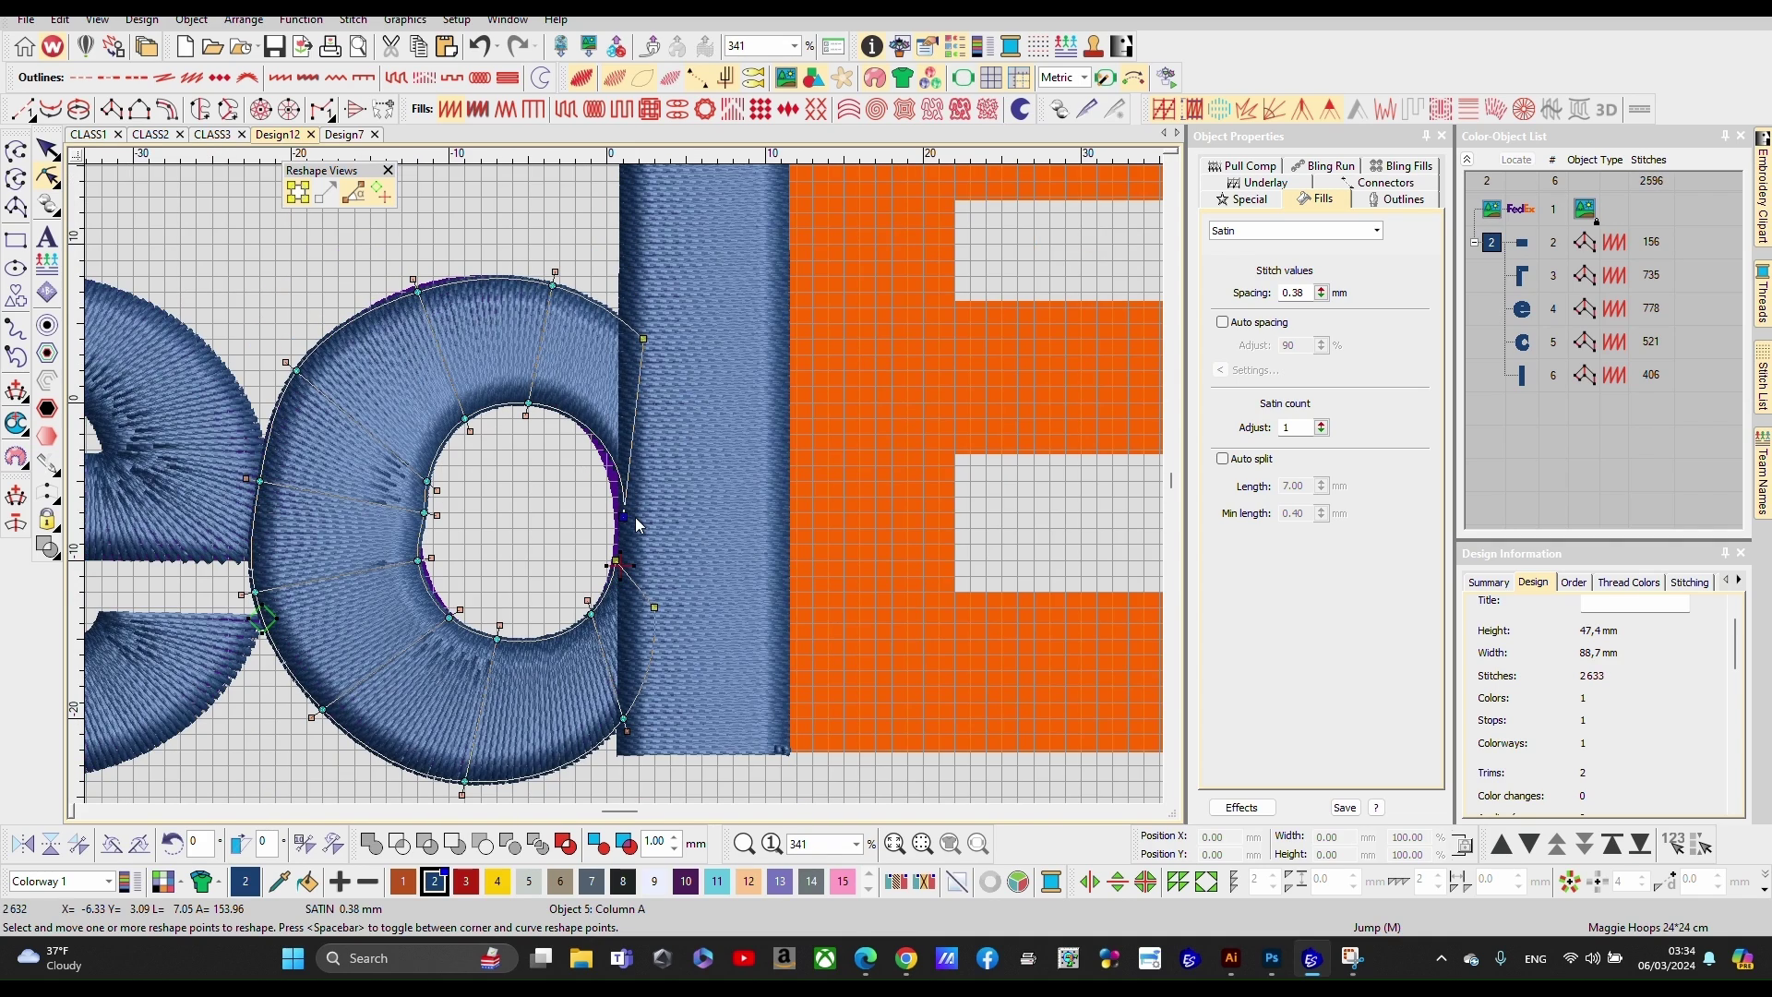
{"action": "scroll", "coordinate": [627, 518], "scroll_direction": "up", "scroll_amount": 2}
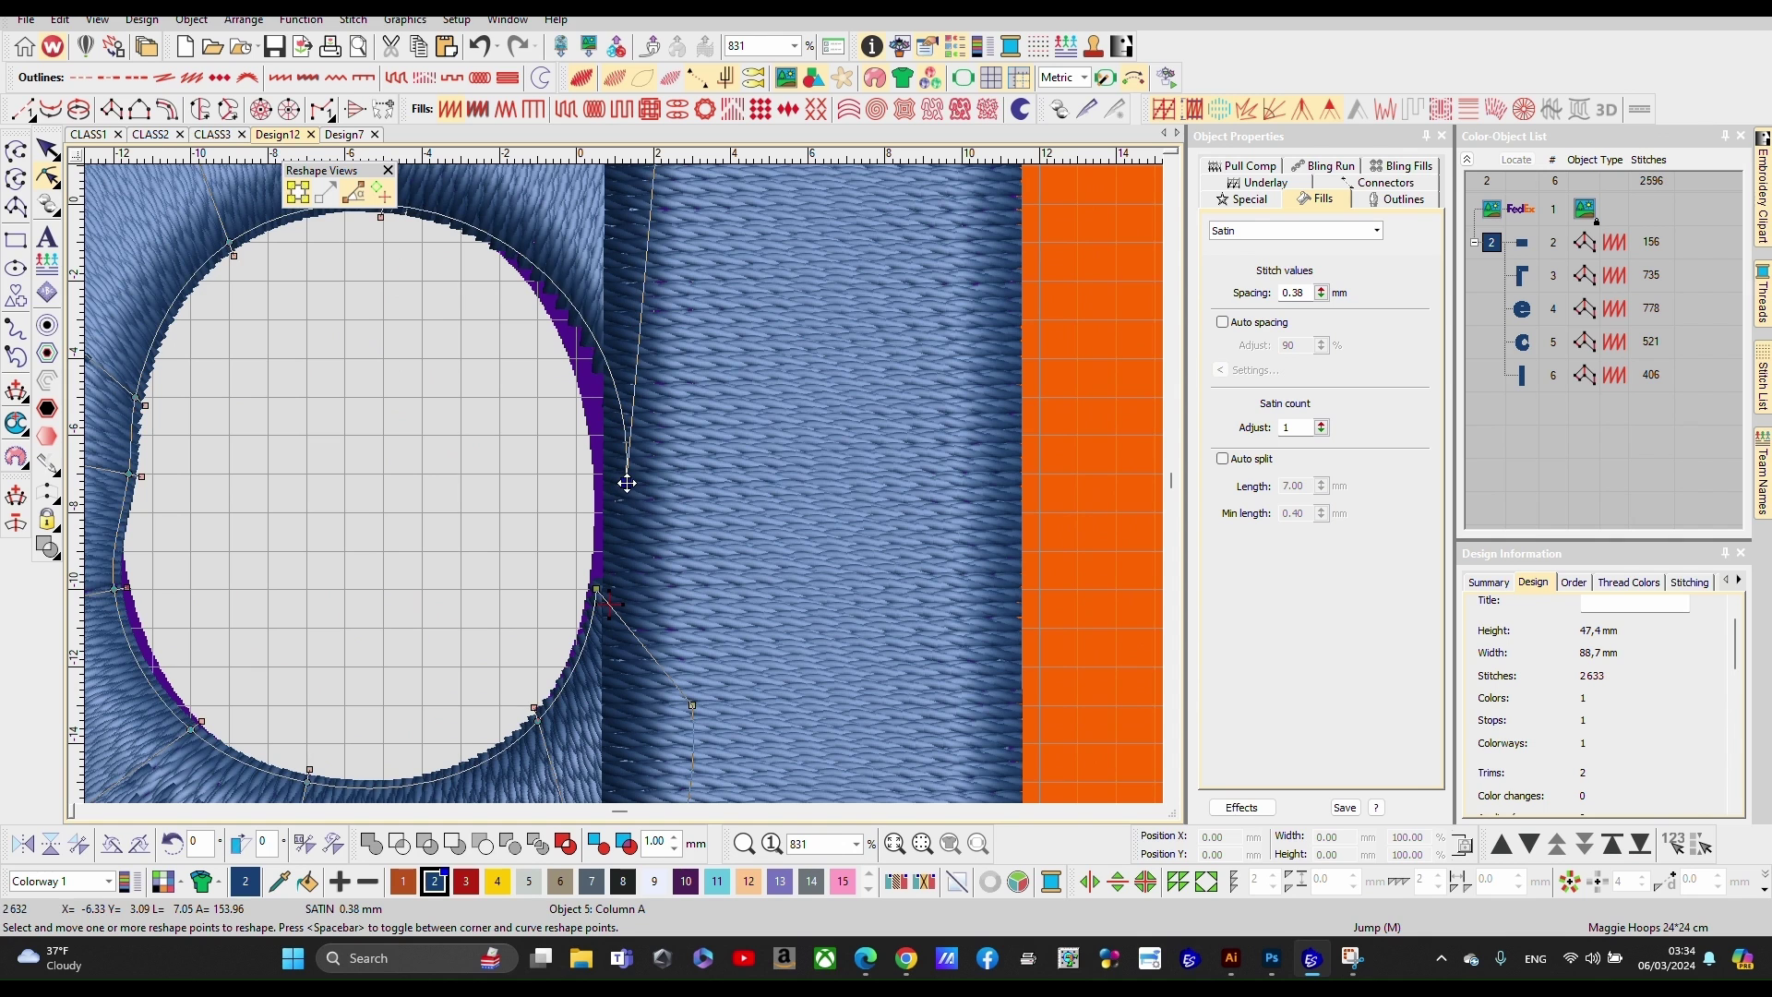
{"action": "left_click_drag", "start_coordinate": [616, 481], "coordinate": [626, 480]}
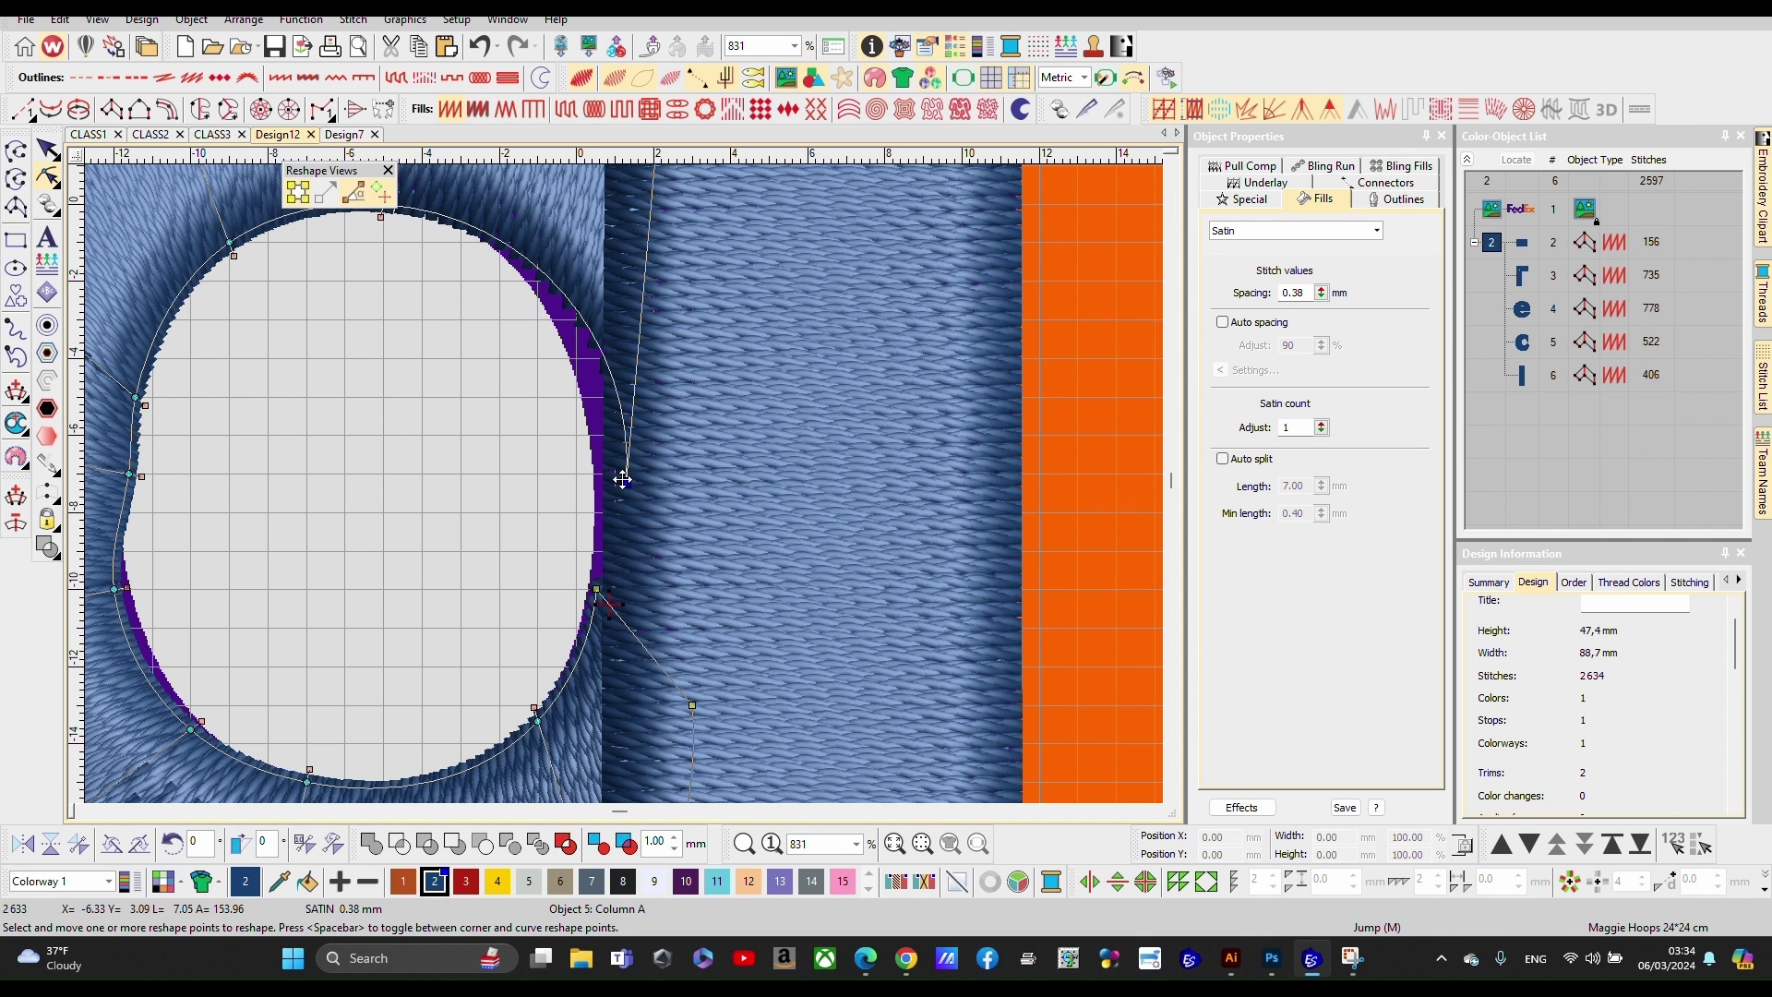
{"action": "key", "text": "ctrl+z"}
Step: Leave reshaping and examine the finished d within the whole logo, including where its stem meets the orange E
{"action": "scroll", "coordinate": [556, 506], "scroll_direction": "down", "scroll_amount": 4}
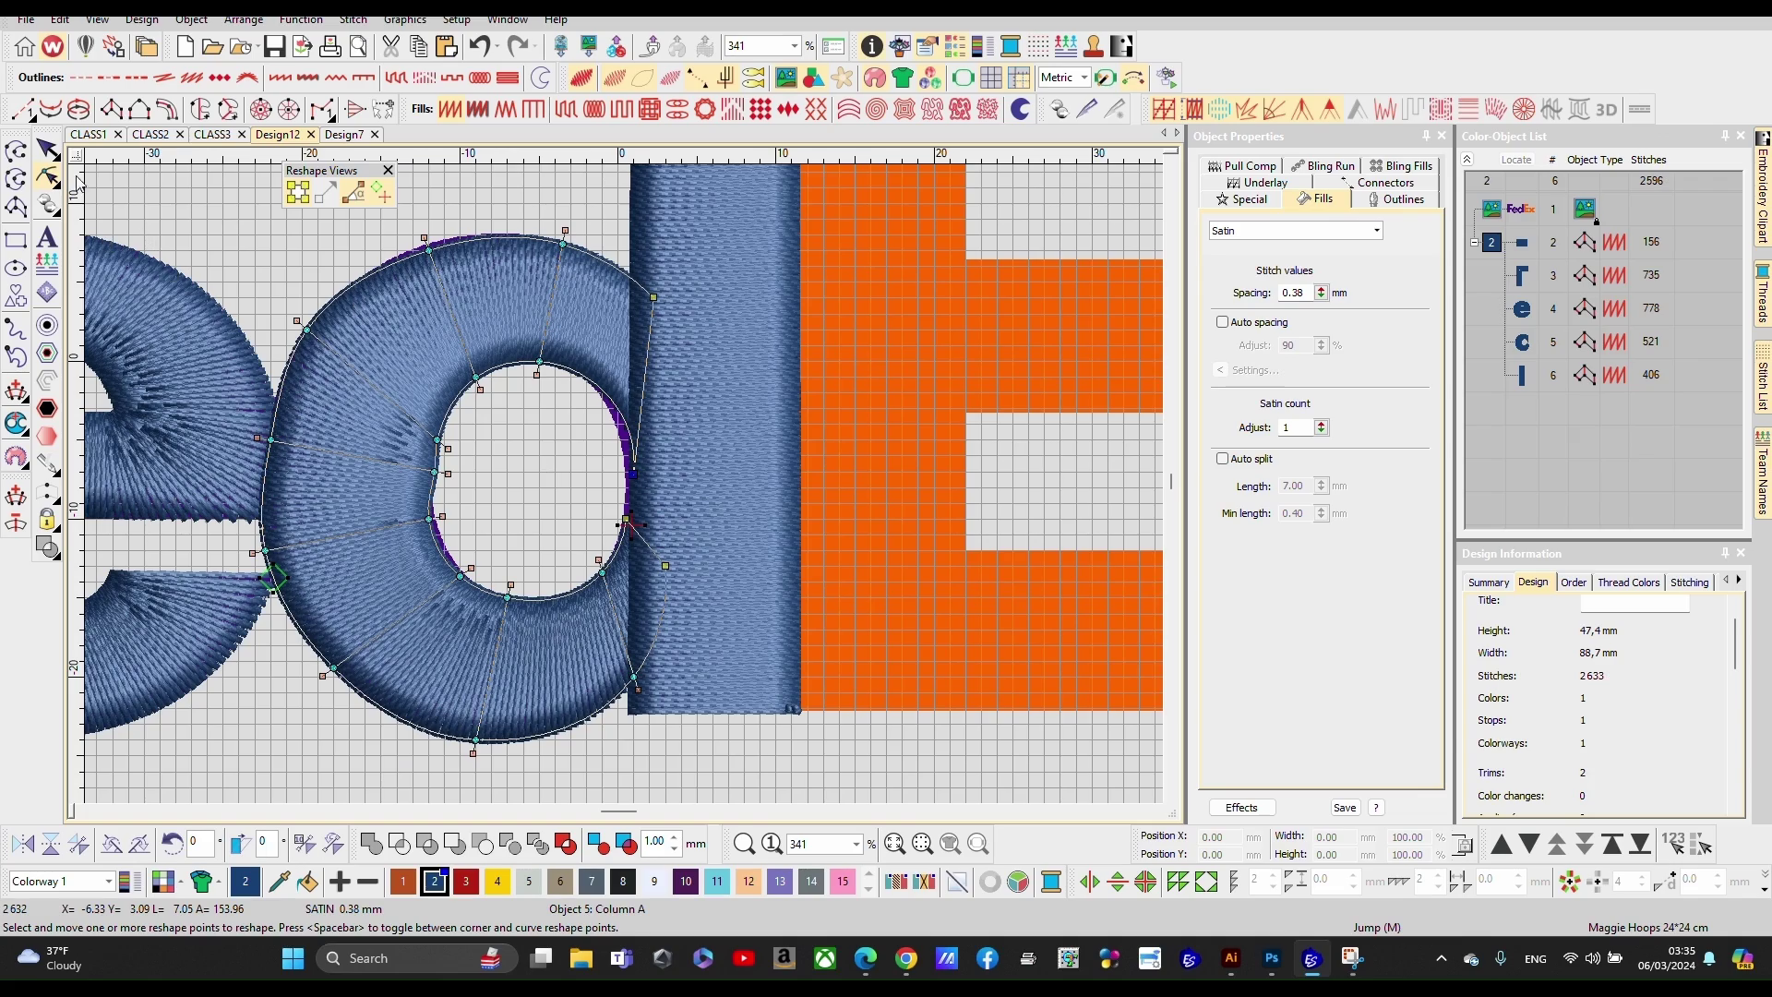
{"action": "left_click", "coordinate": [43, 153]}
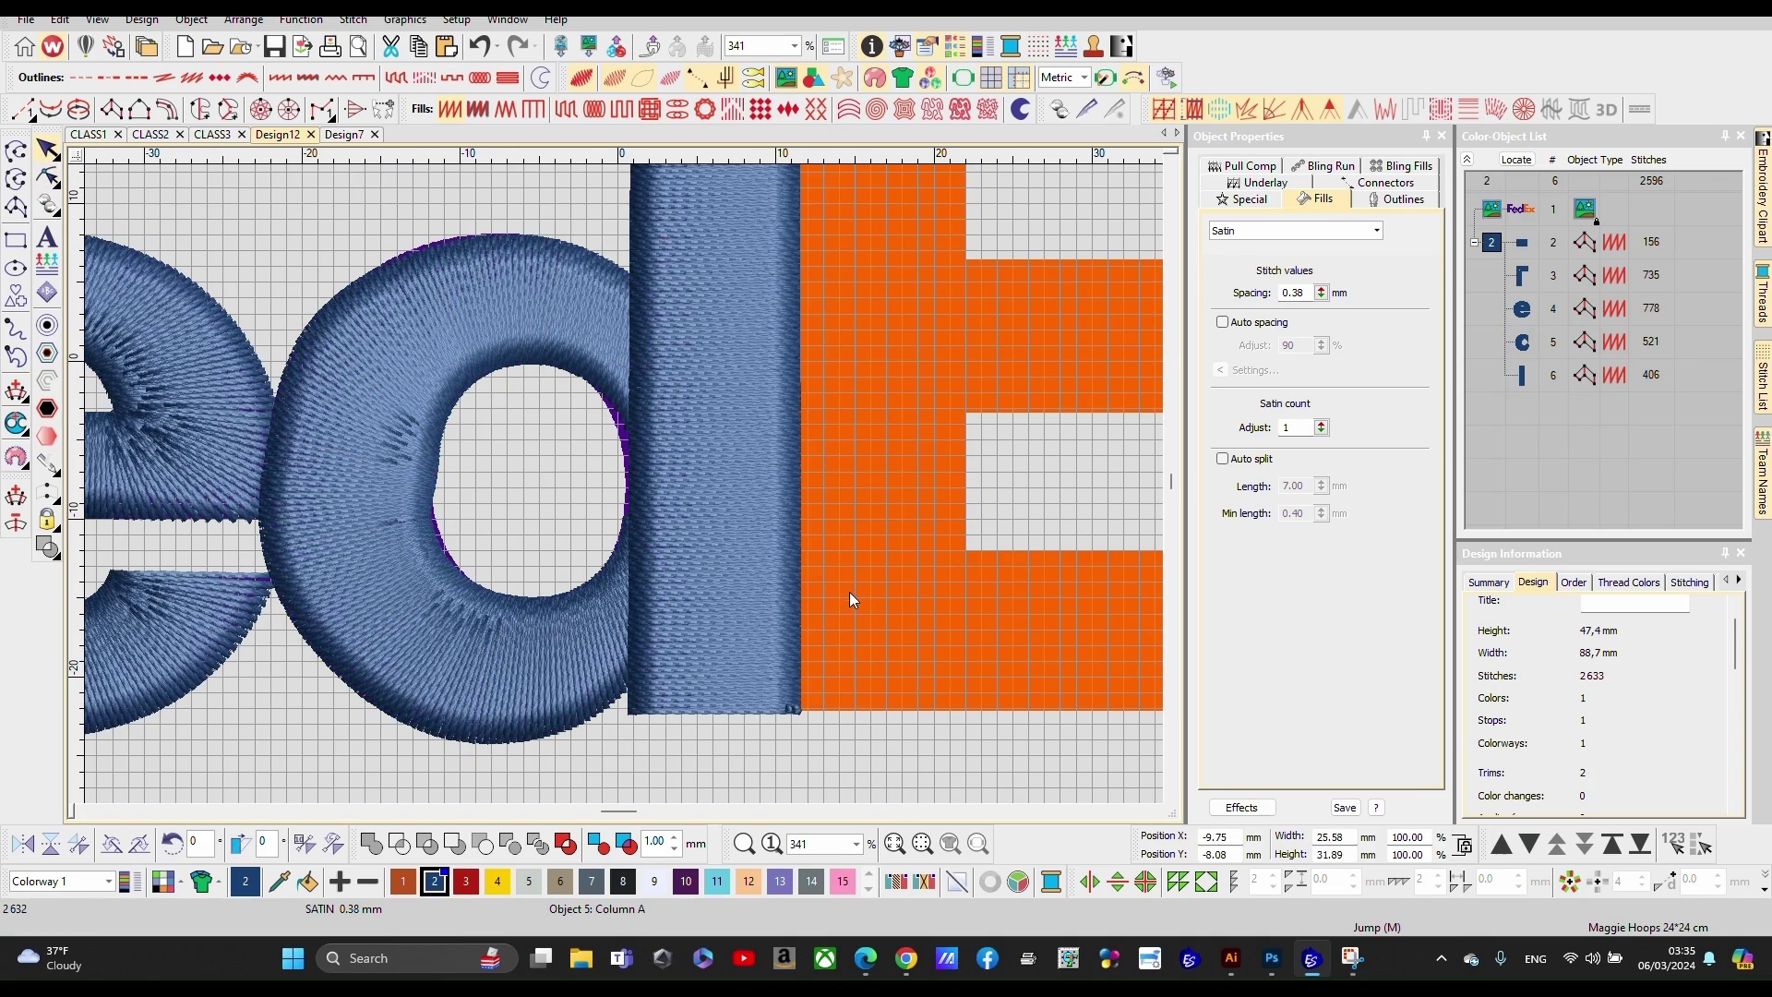
{"action": "scroll", "coordinate": [849, 591], "scroll_direction": "down", "scroll_amount": 2}
{"action": "scroll", "coordinate": [635, 473], "scroll_direction": "down", "scroll_amount": 2}
{"action": "scroll", "coordinate": [524, 464], "scroll_direction": "down", "scroll_amount": 2}
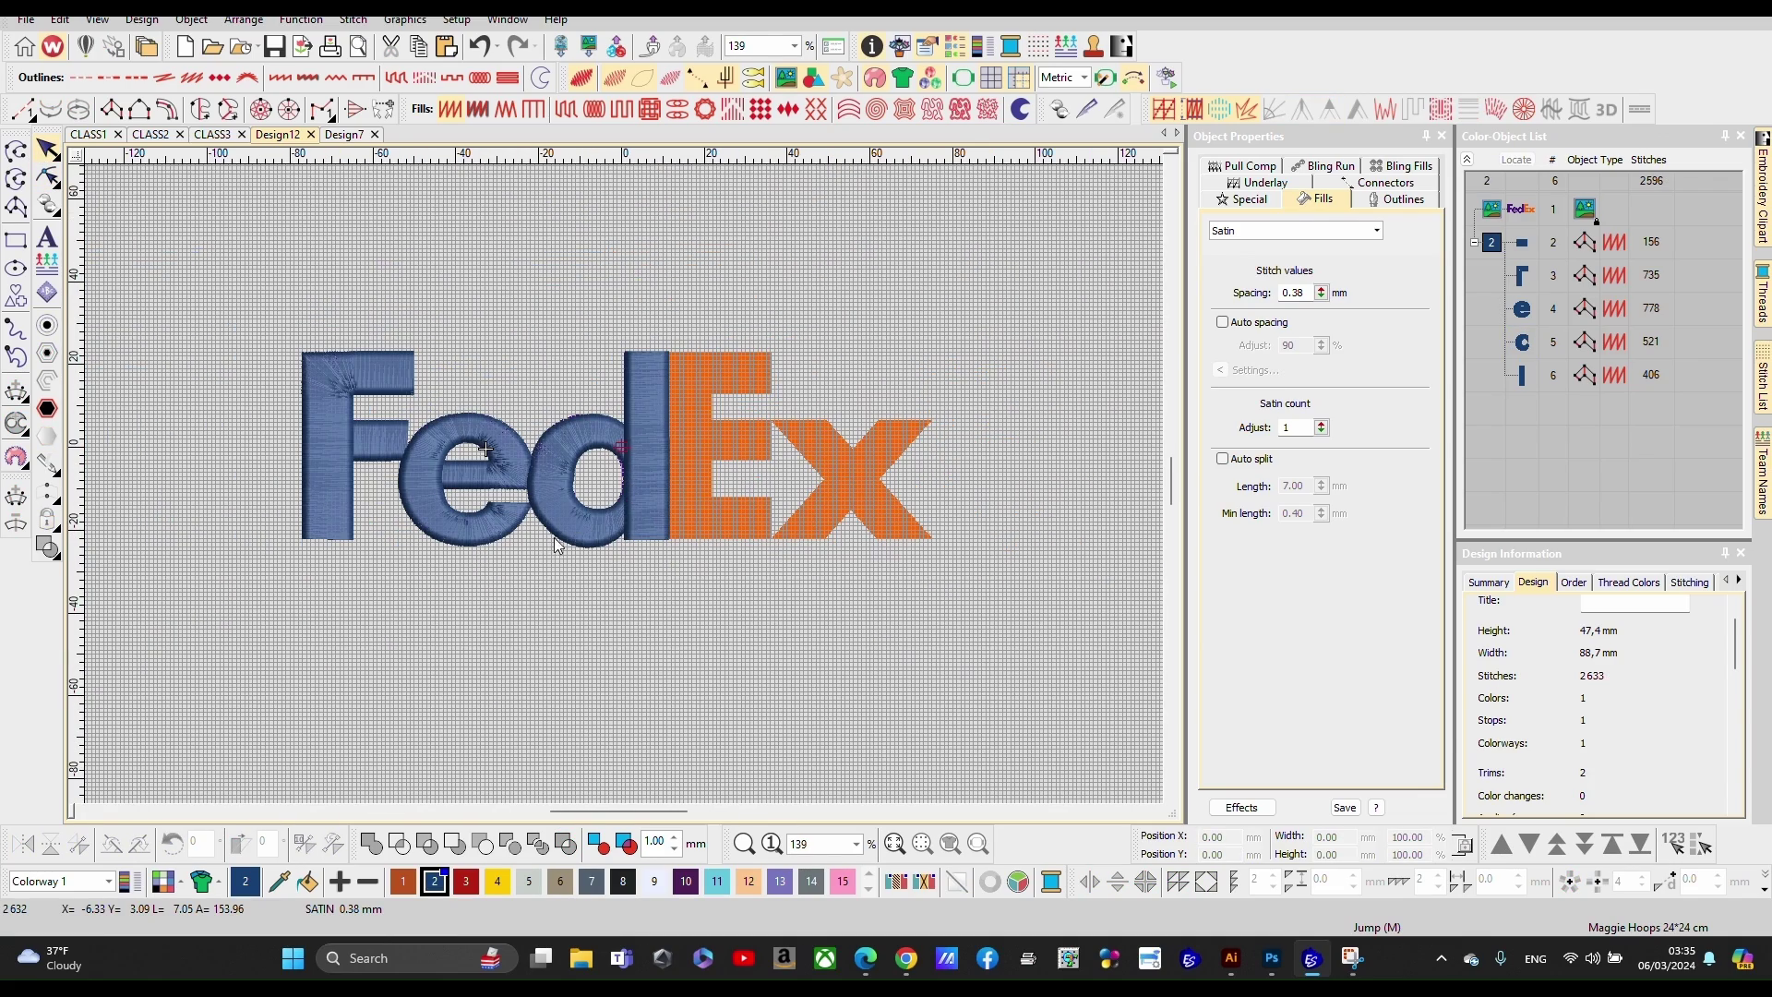
{"action": "scroll", "coordinate": [637, 471], "scroll_direction": "up", "scroll_amount": 3}
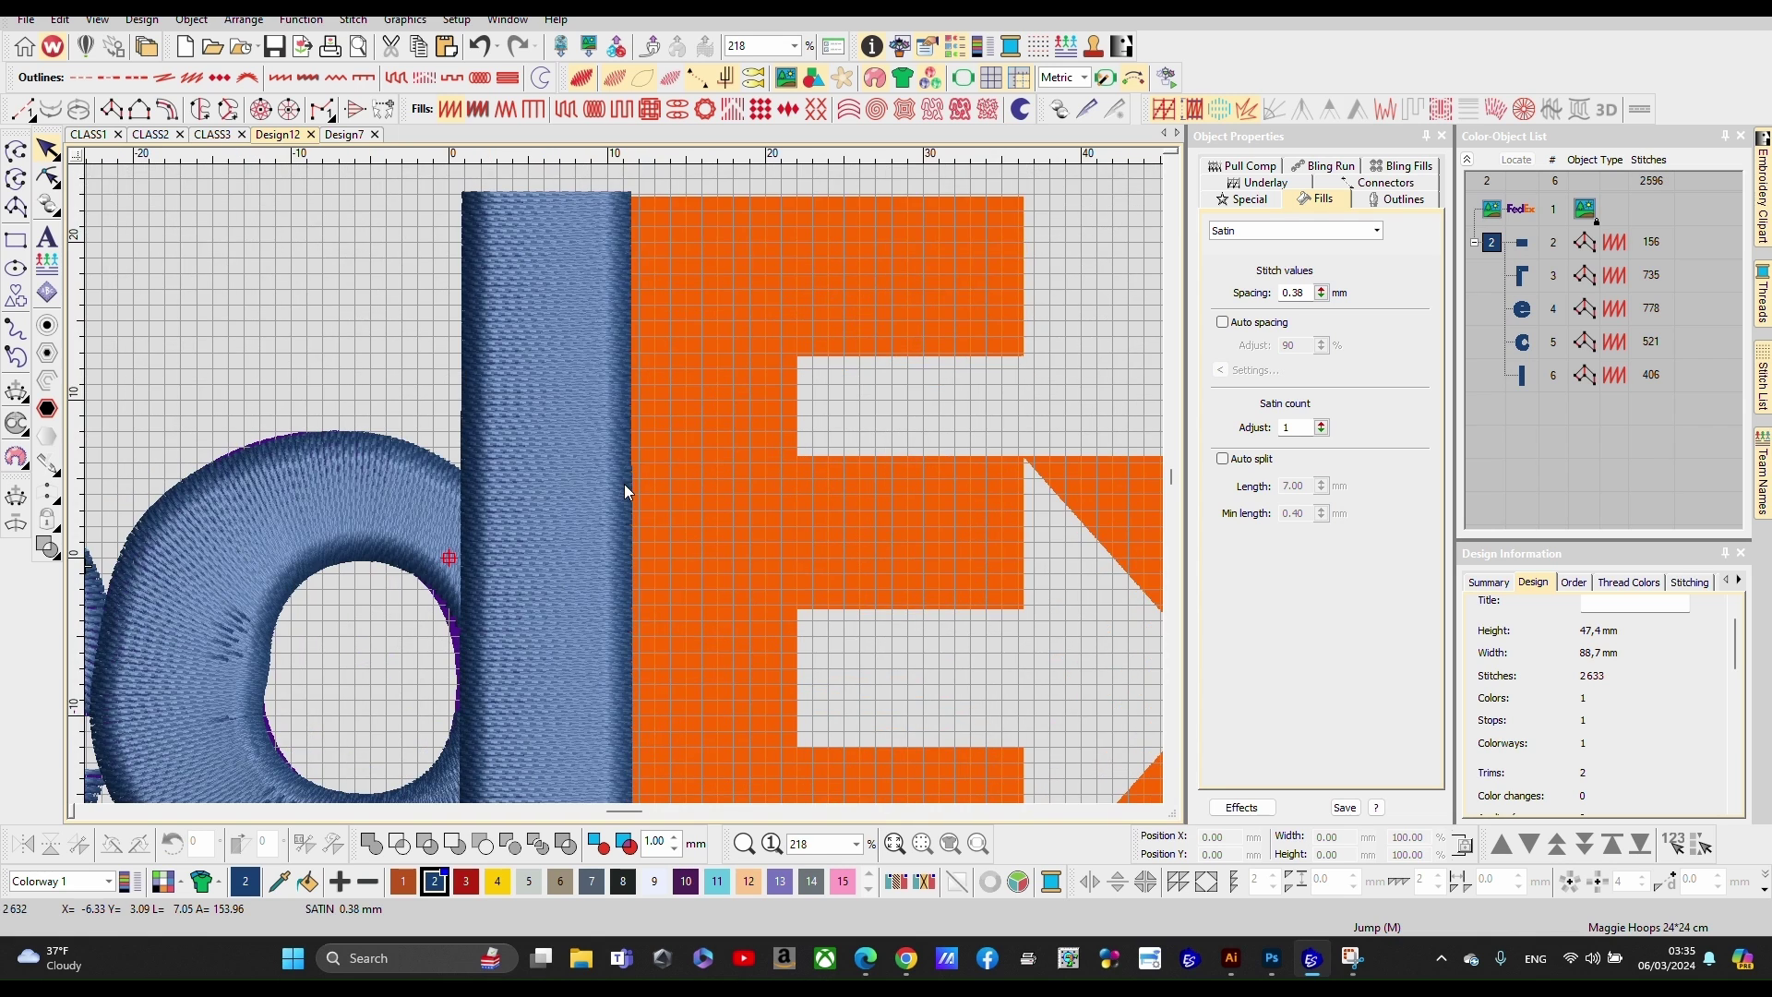
Step: Examine how the E is split into segments in the Design7 lettering outlines, and return to Design12
{"action": "scroll", "coordinate": [628, 480], "scroll_direction": "down", "scroll_amount": 1}
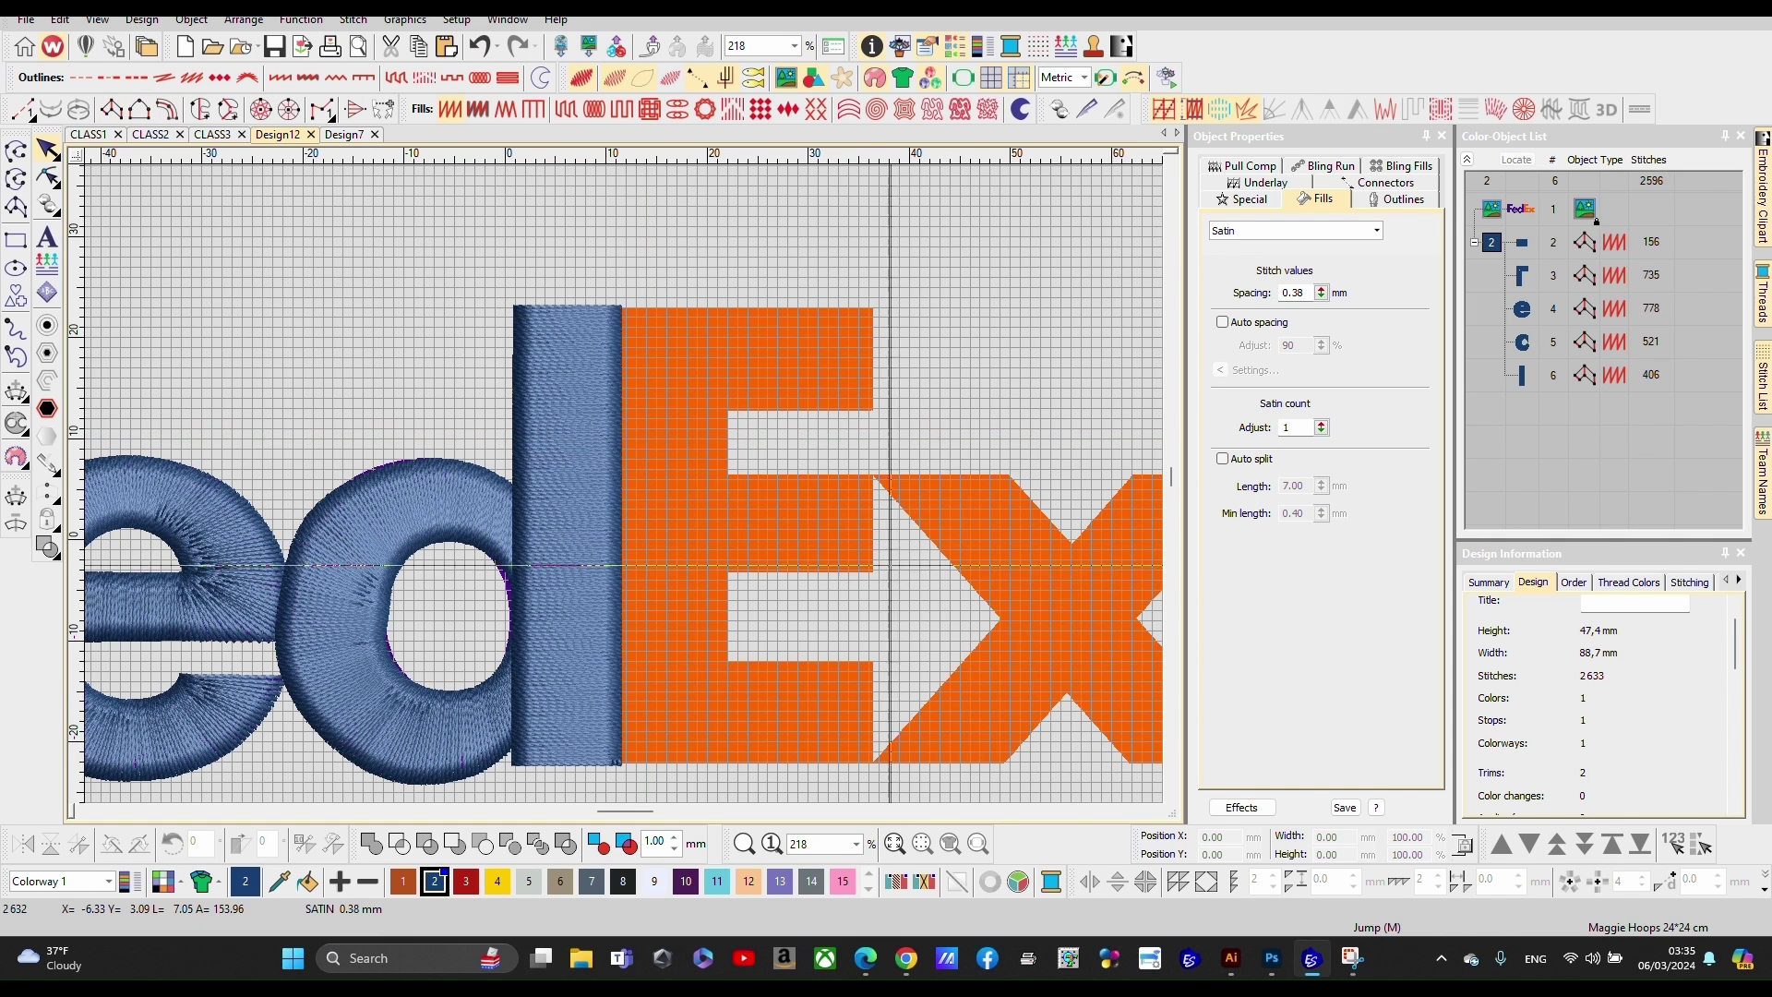
{"action": "scroll", "coordinate": [593, 383], "scroll_direction": "up", "scroll_amount": 1}
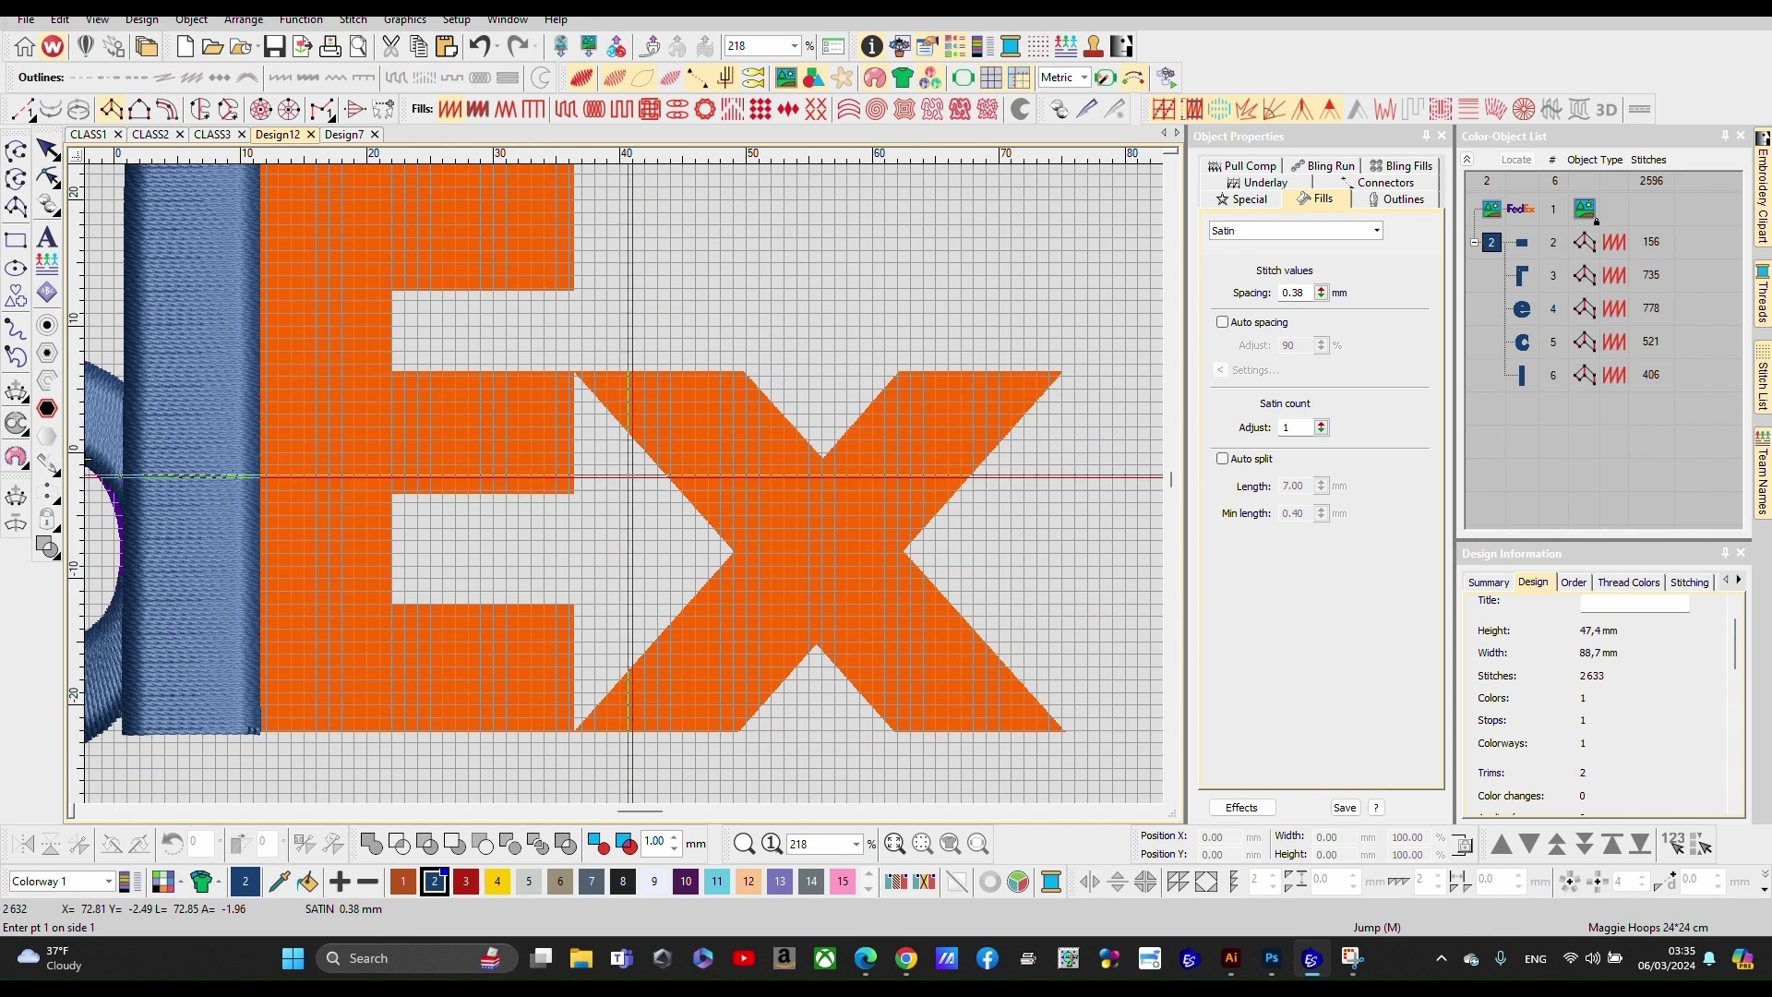
{"action": "left_click", "coordinate": [341, 137]}
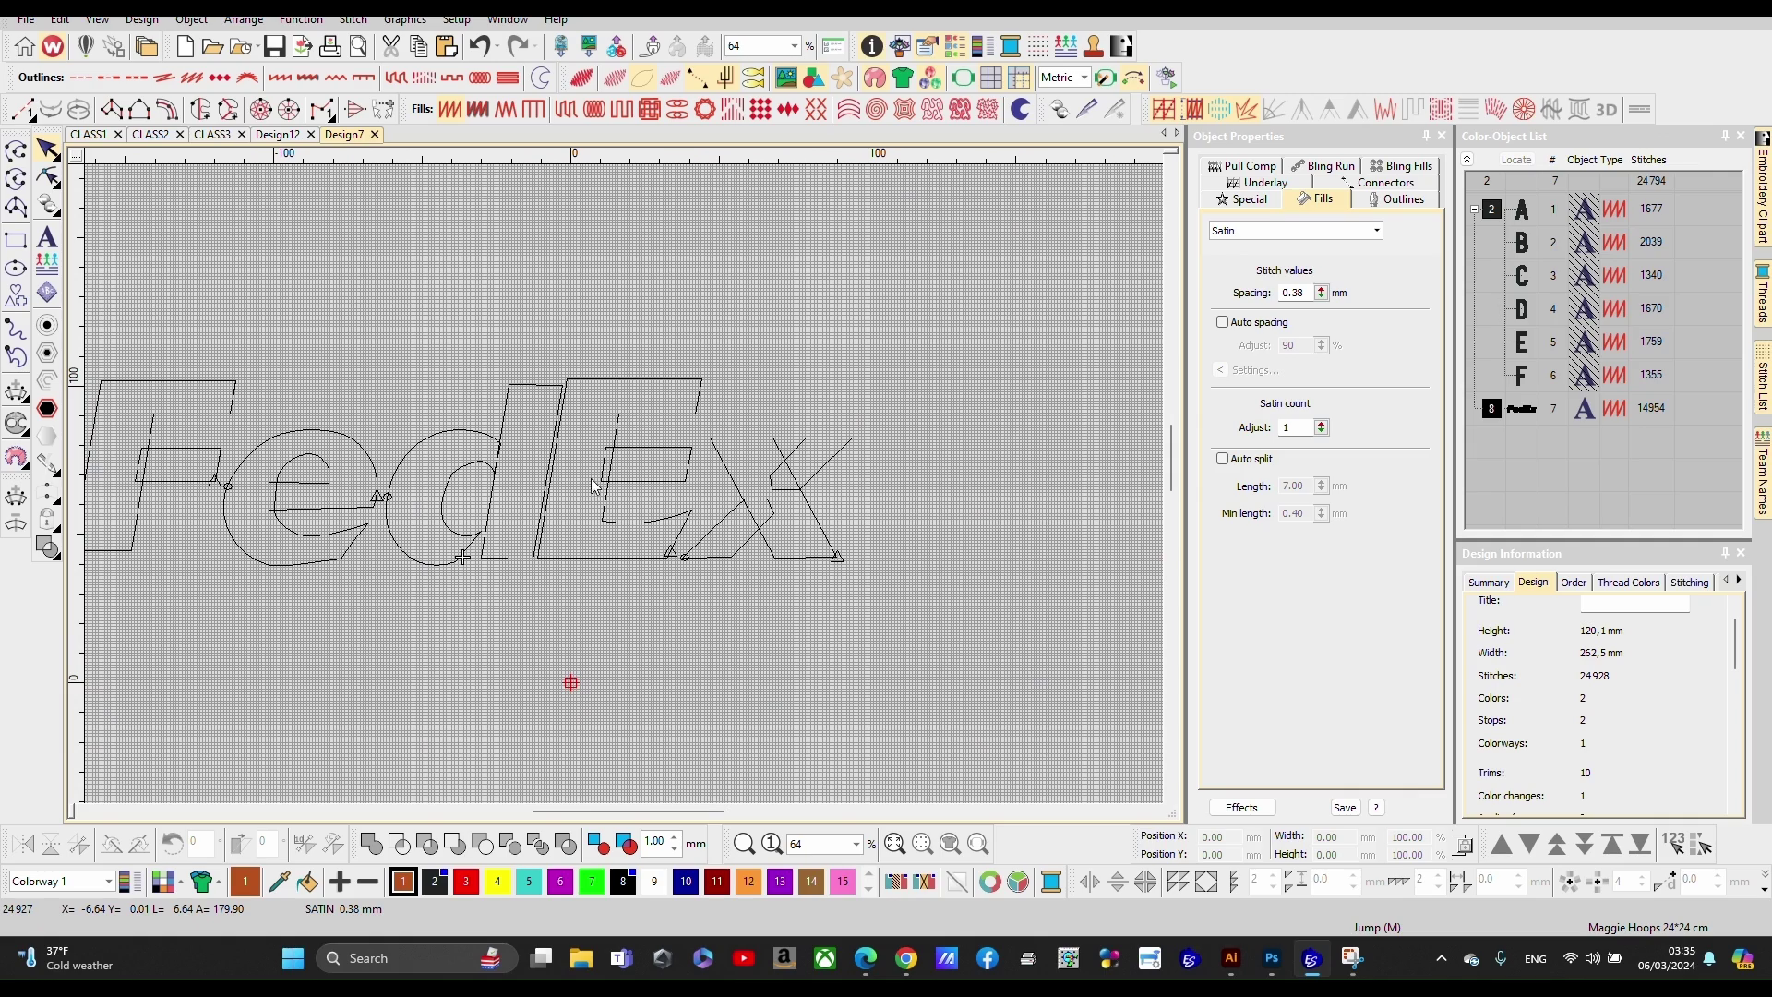
{"action": "left_click", "coordinate": [274, 136]}
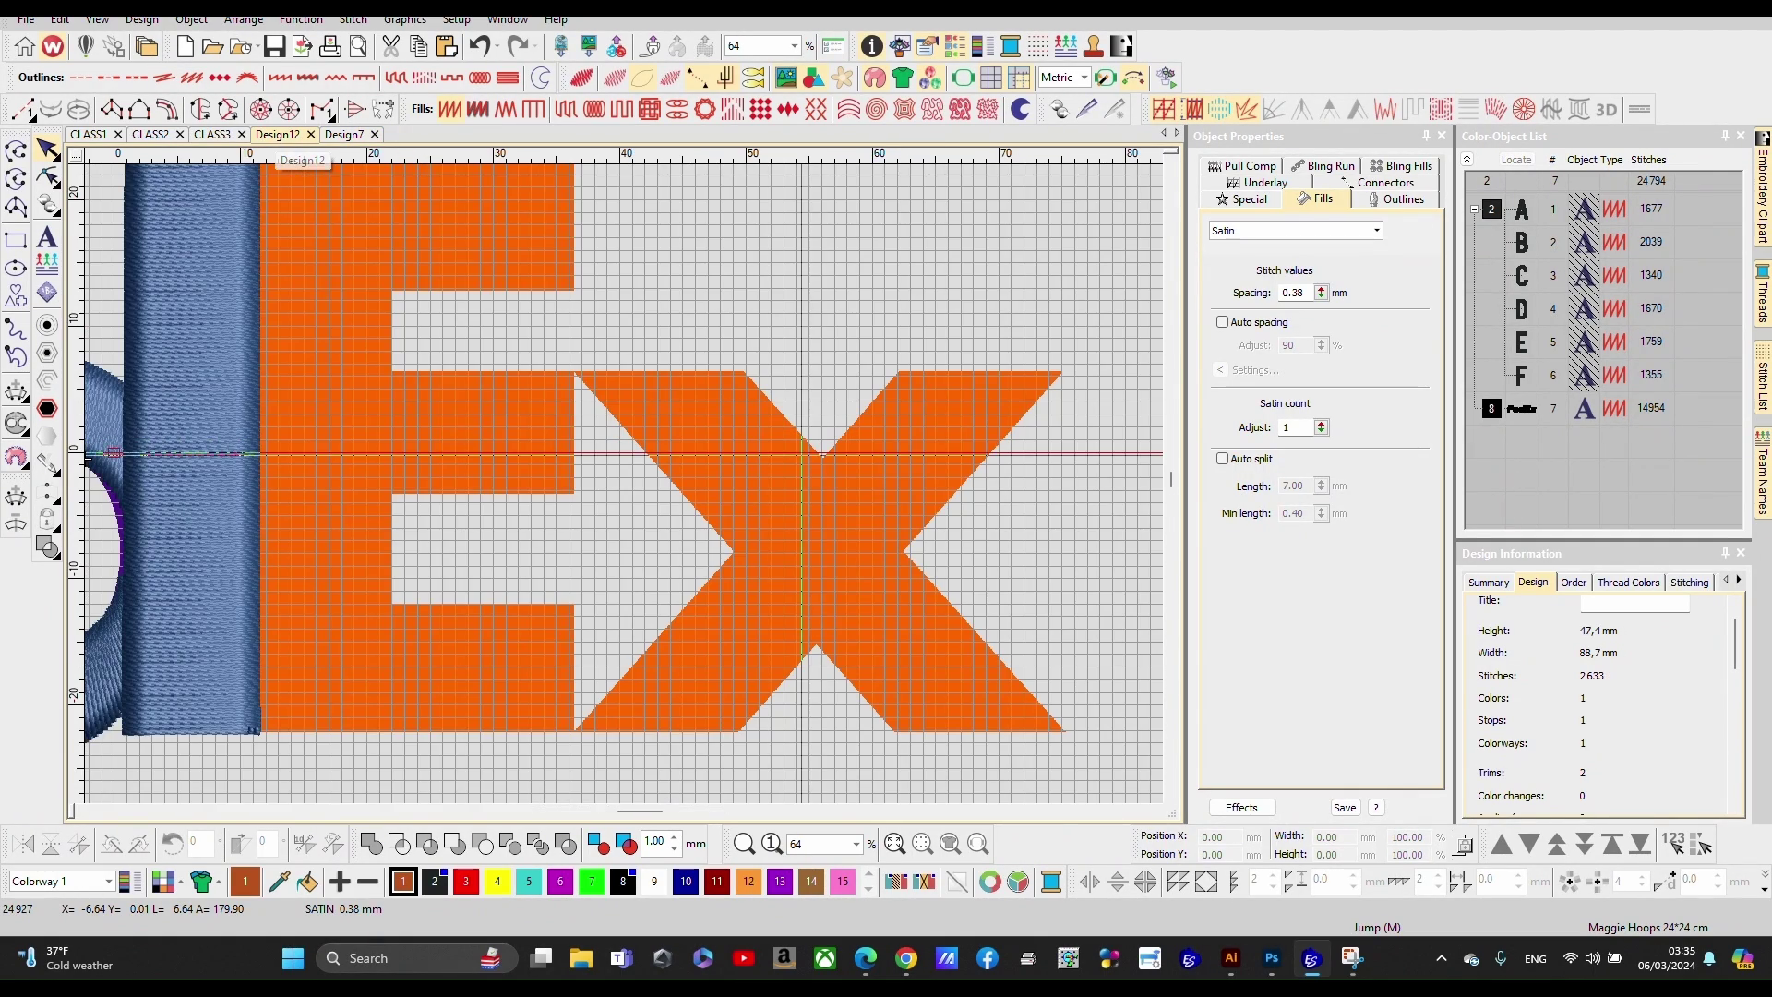
Step: Digitize the E's middle bar as a satin column about 17 mm long and 10 mm high, starting inside the E's stem
{"action": "scroll", "coordinate": [494, 430], "scroll_direction": "up", "scroll_amount": 1}
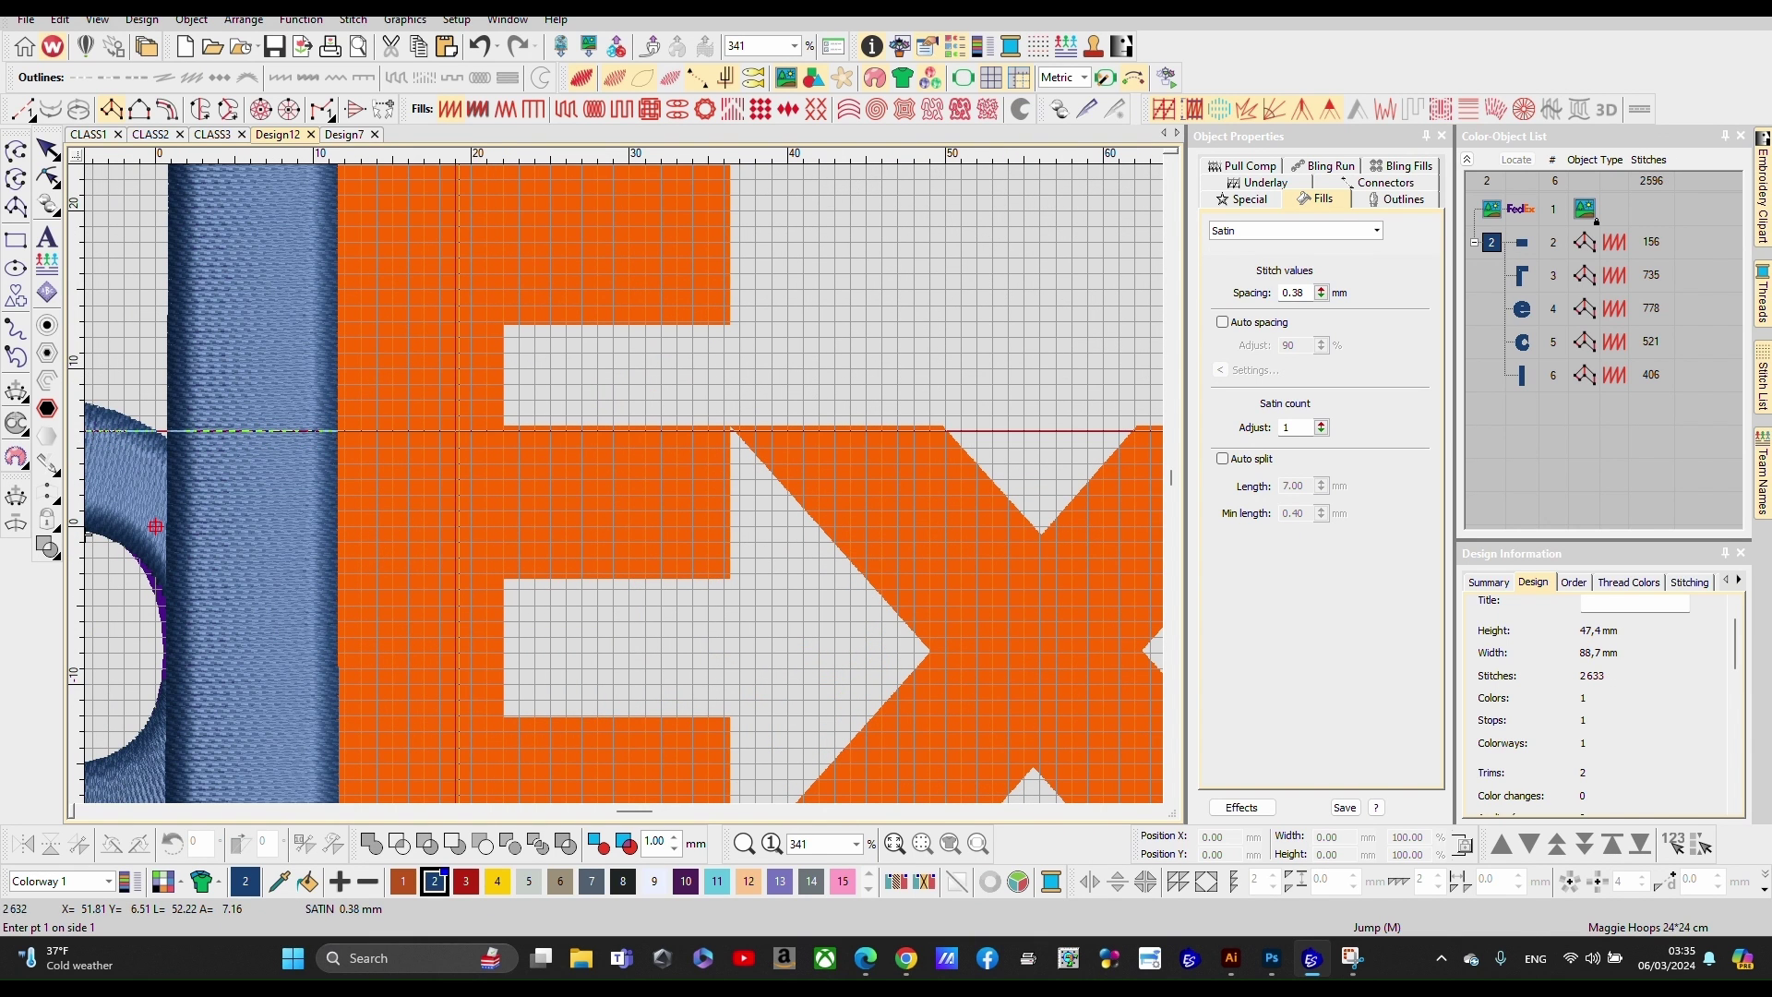
{"action": "mouse_move", "coordinate": [455, 431]}
{"action": "left_mouse_down"}
{"action": "mouse_move", "coordinate": [453, 591]}
{"action": "mouse_move", "coordinate": [752, 517]}
{"action": "mouse_move", "coordinate": [726, 431]}
{"action": "left_mouse_up"}
{"action": "left_click", "coordinate": [725, 428]}
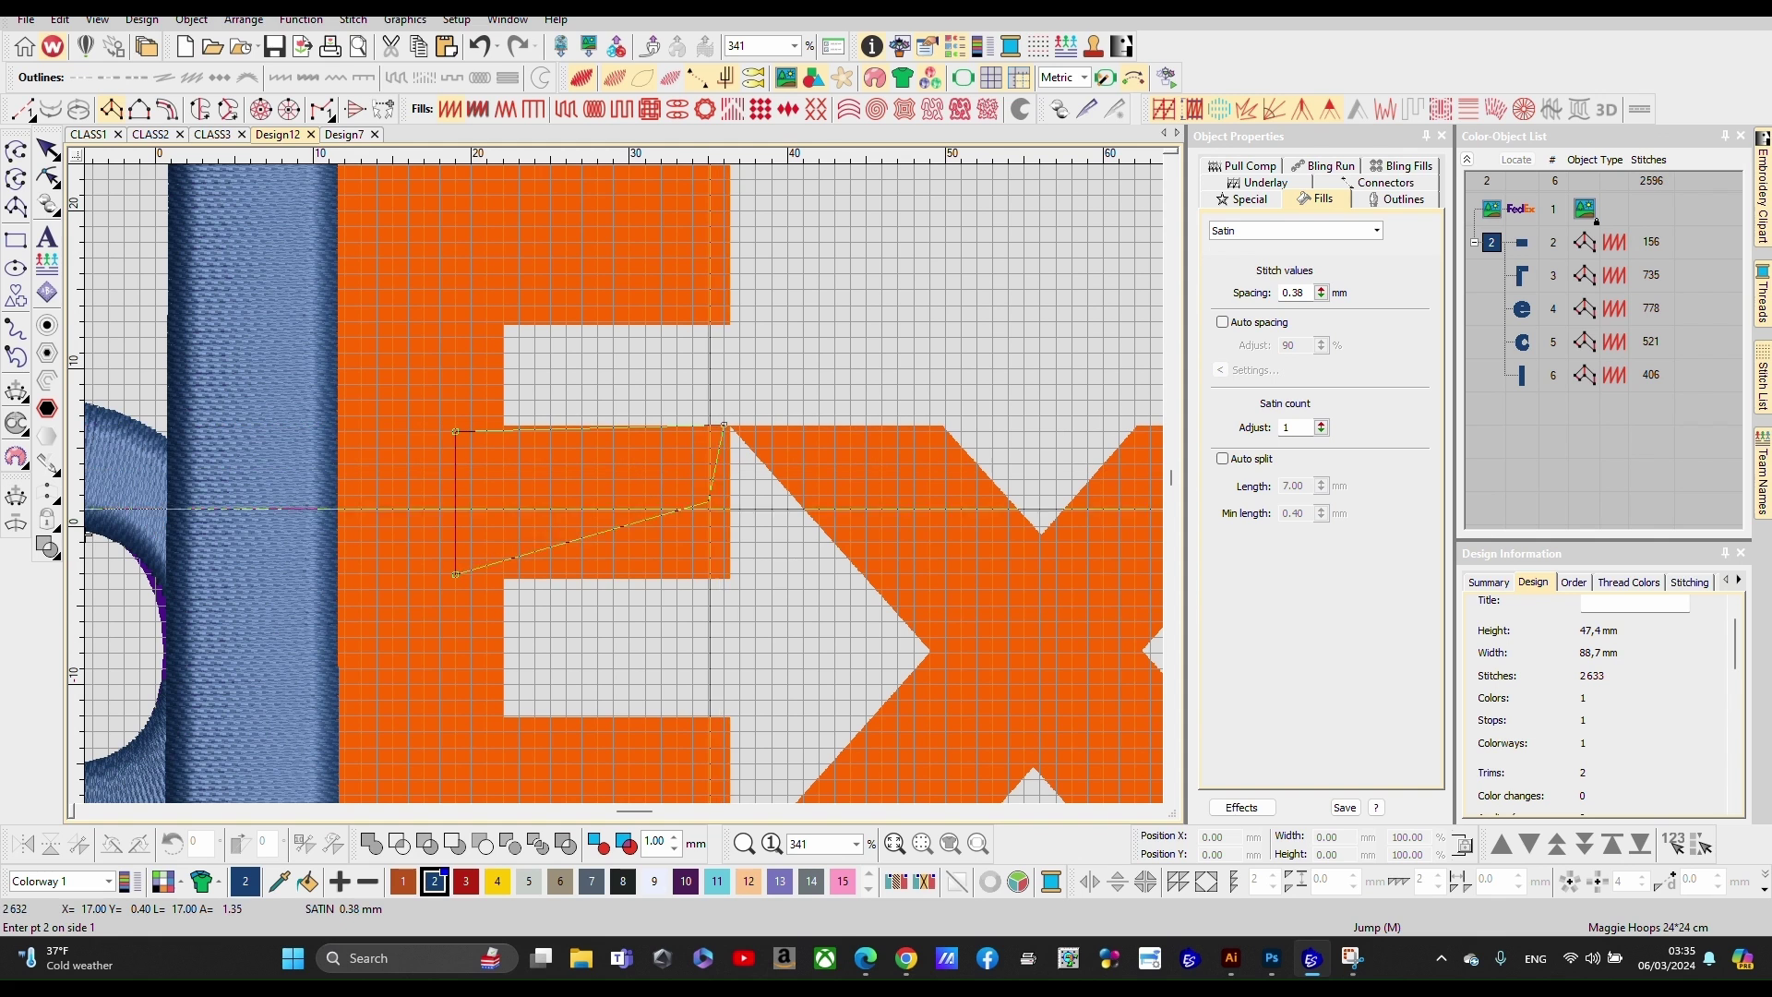
{"action": "left_click", "coordinate": [731, 580]}
{"action": "key", "text": "Return"}
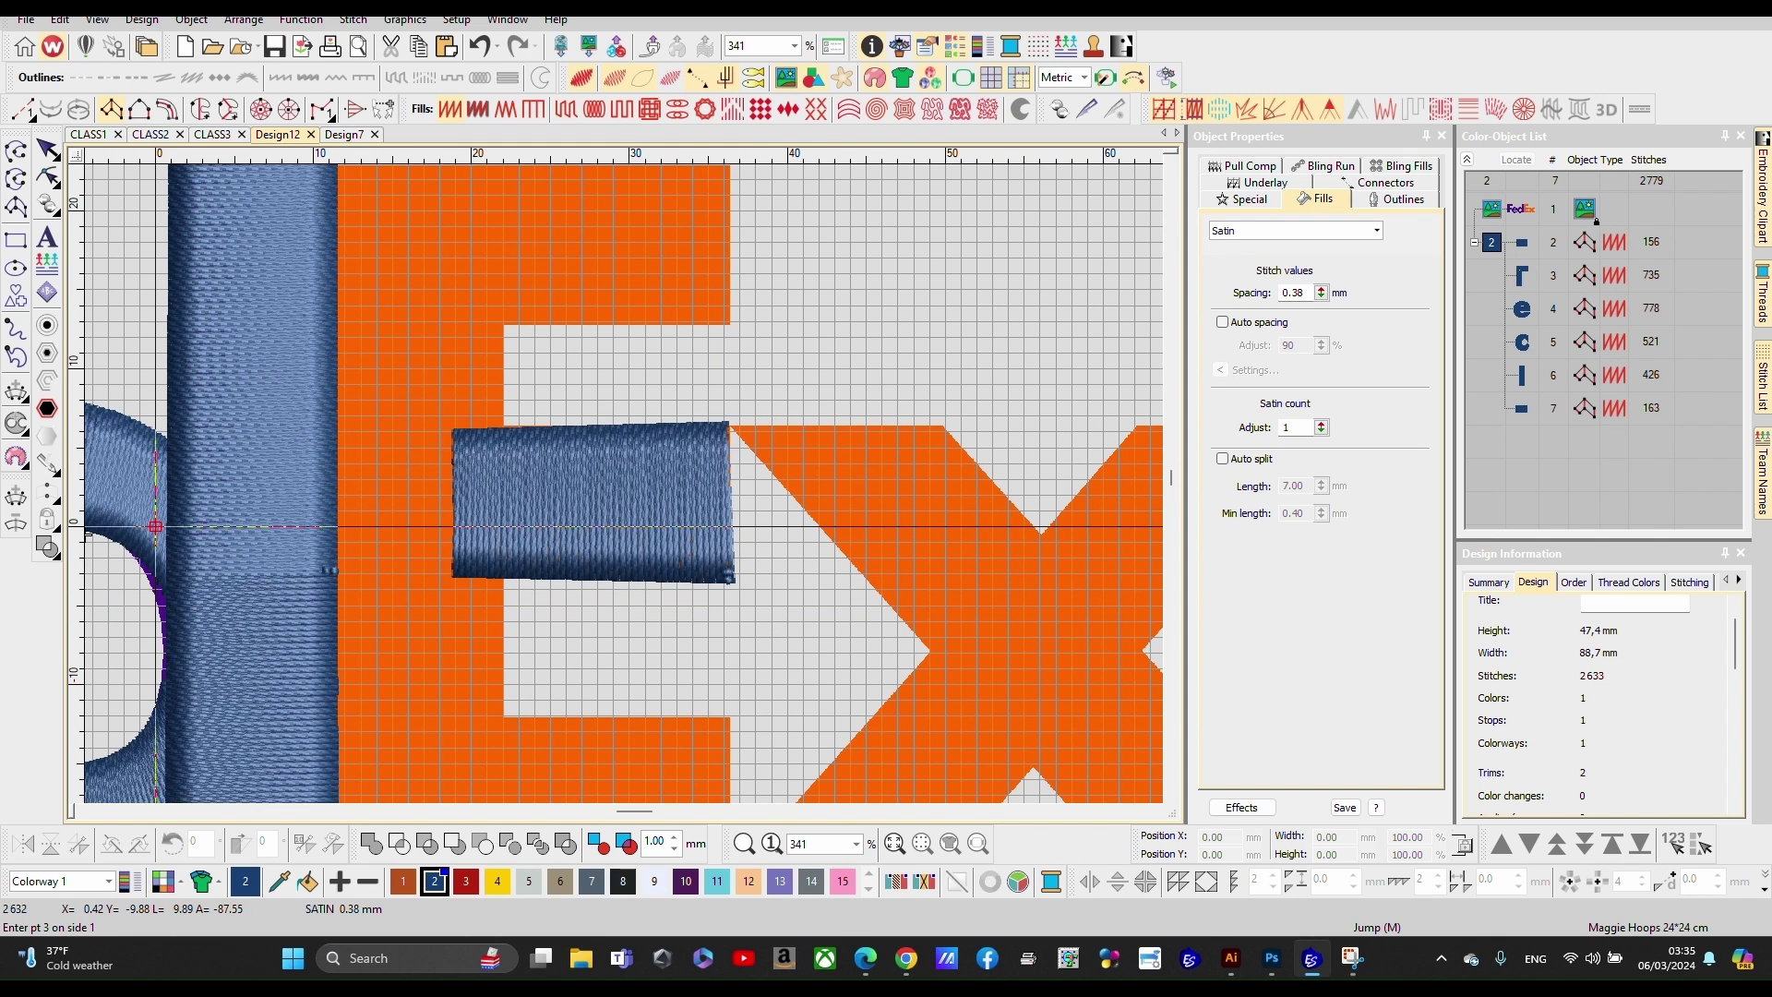
Step: Recolor the E's middle bar with thread color 12
{"action": "scroll", "coordinate": [680, 577], "scroll_direction": "down", "scroll_amount": 2}
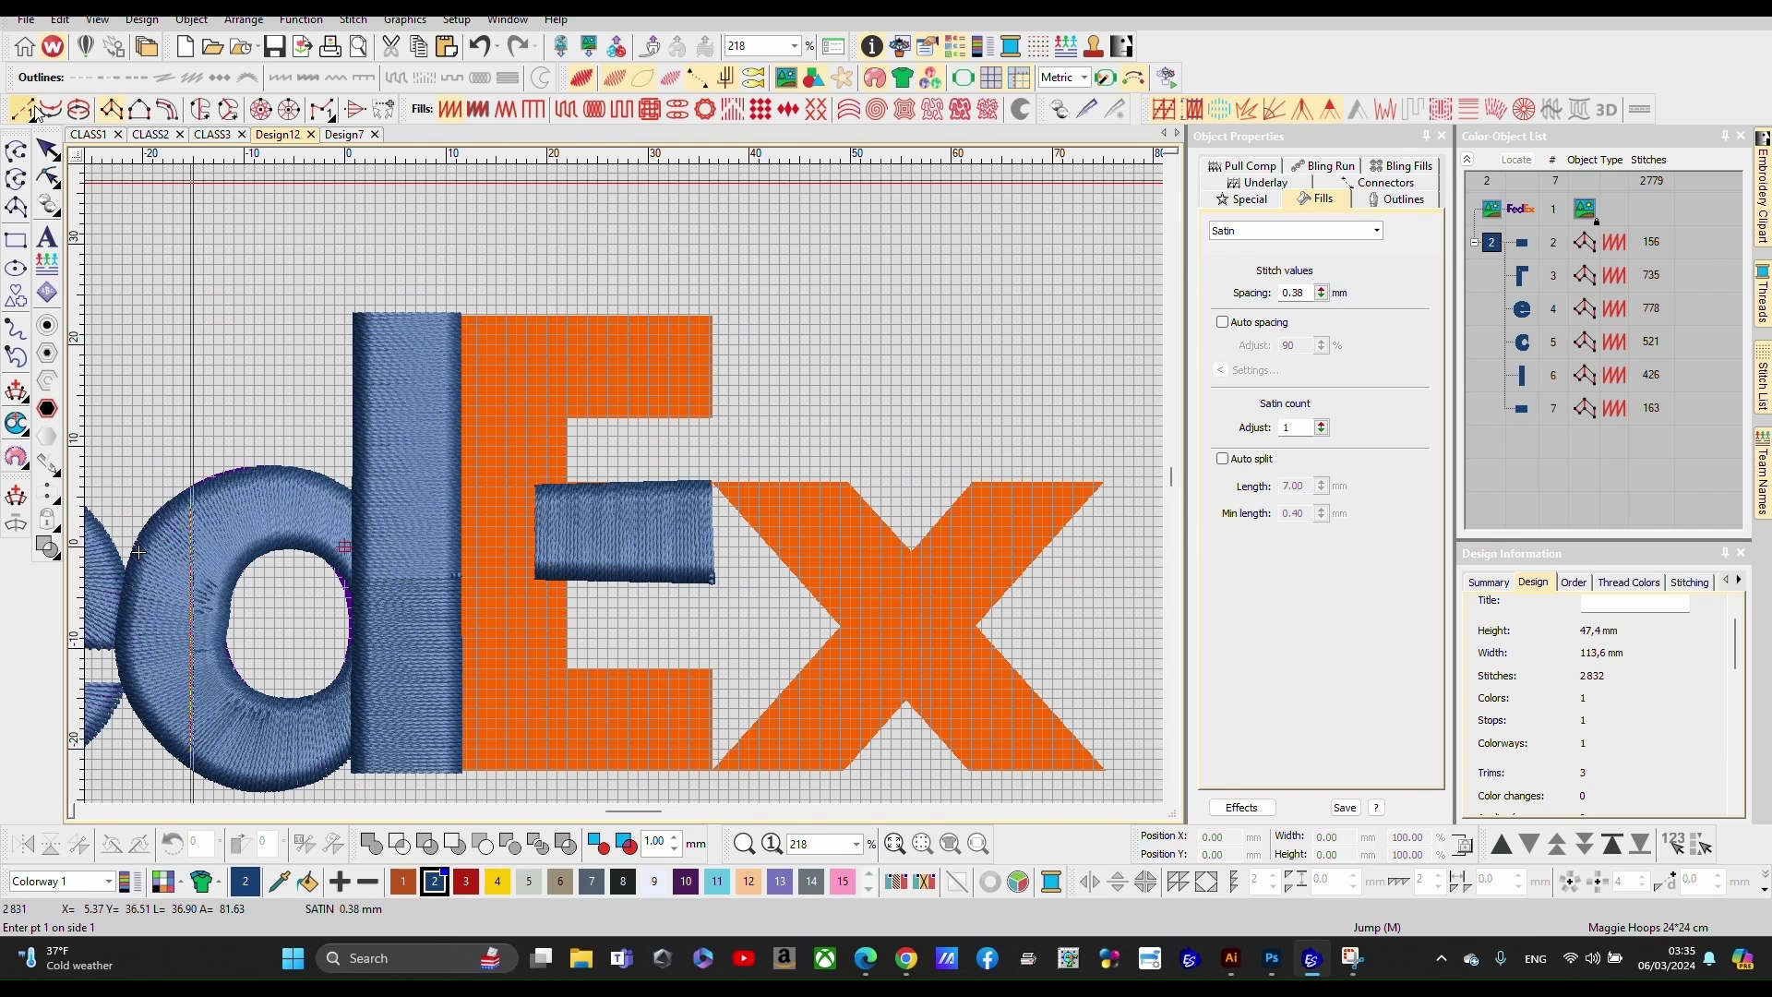
{"action": "left_click", "coordinate": [48, 148]}
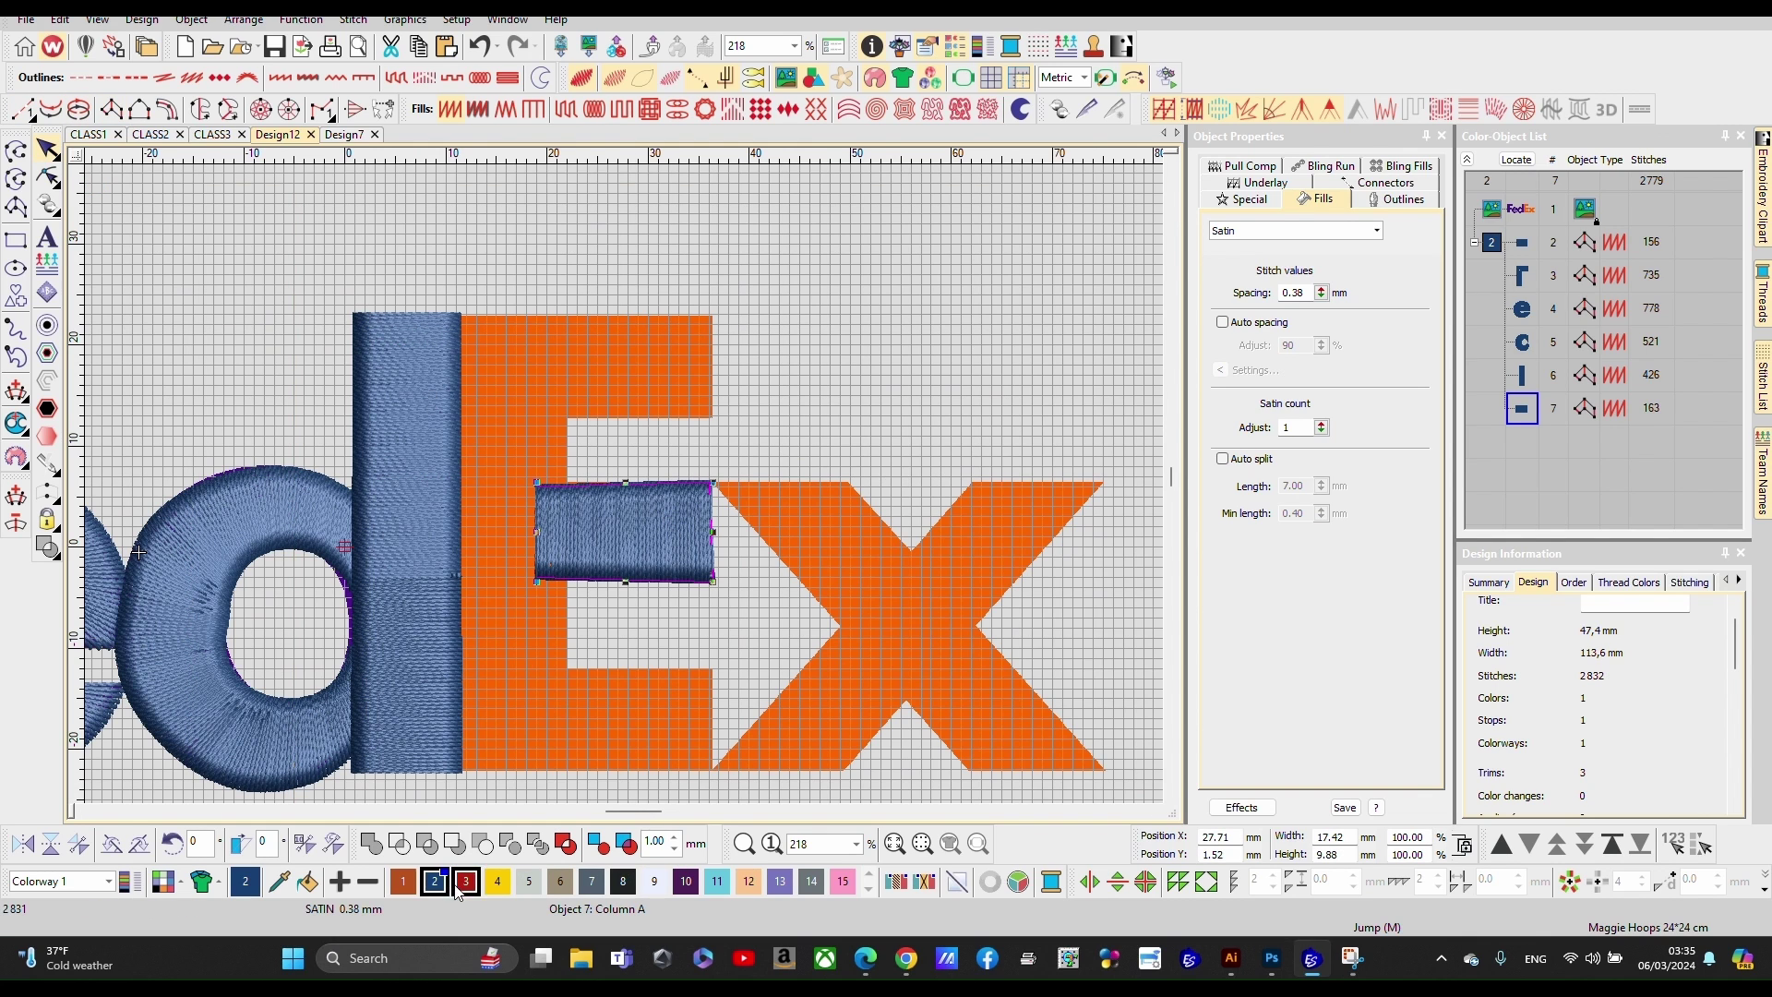
{"action": "left_click", "coordinate": [748, 882]}
Step: Start a Column A satin for the E at the top arm's outer end and carry it to a diagonal point pair across the upper corner
{"action": "scroll", "coordinate": [545, 412], "scroll_direction": "up", "scroll_amount": 2}
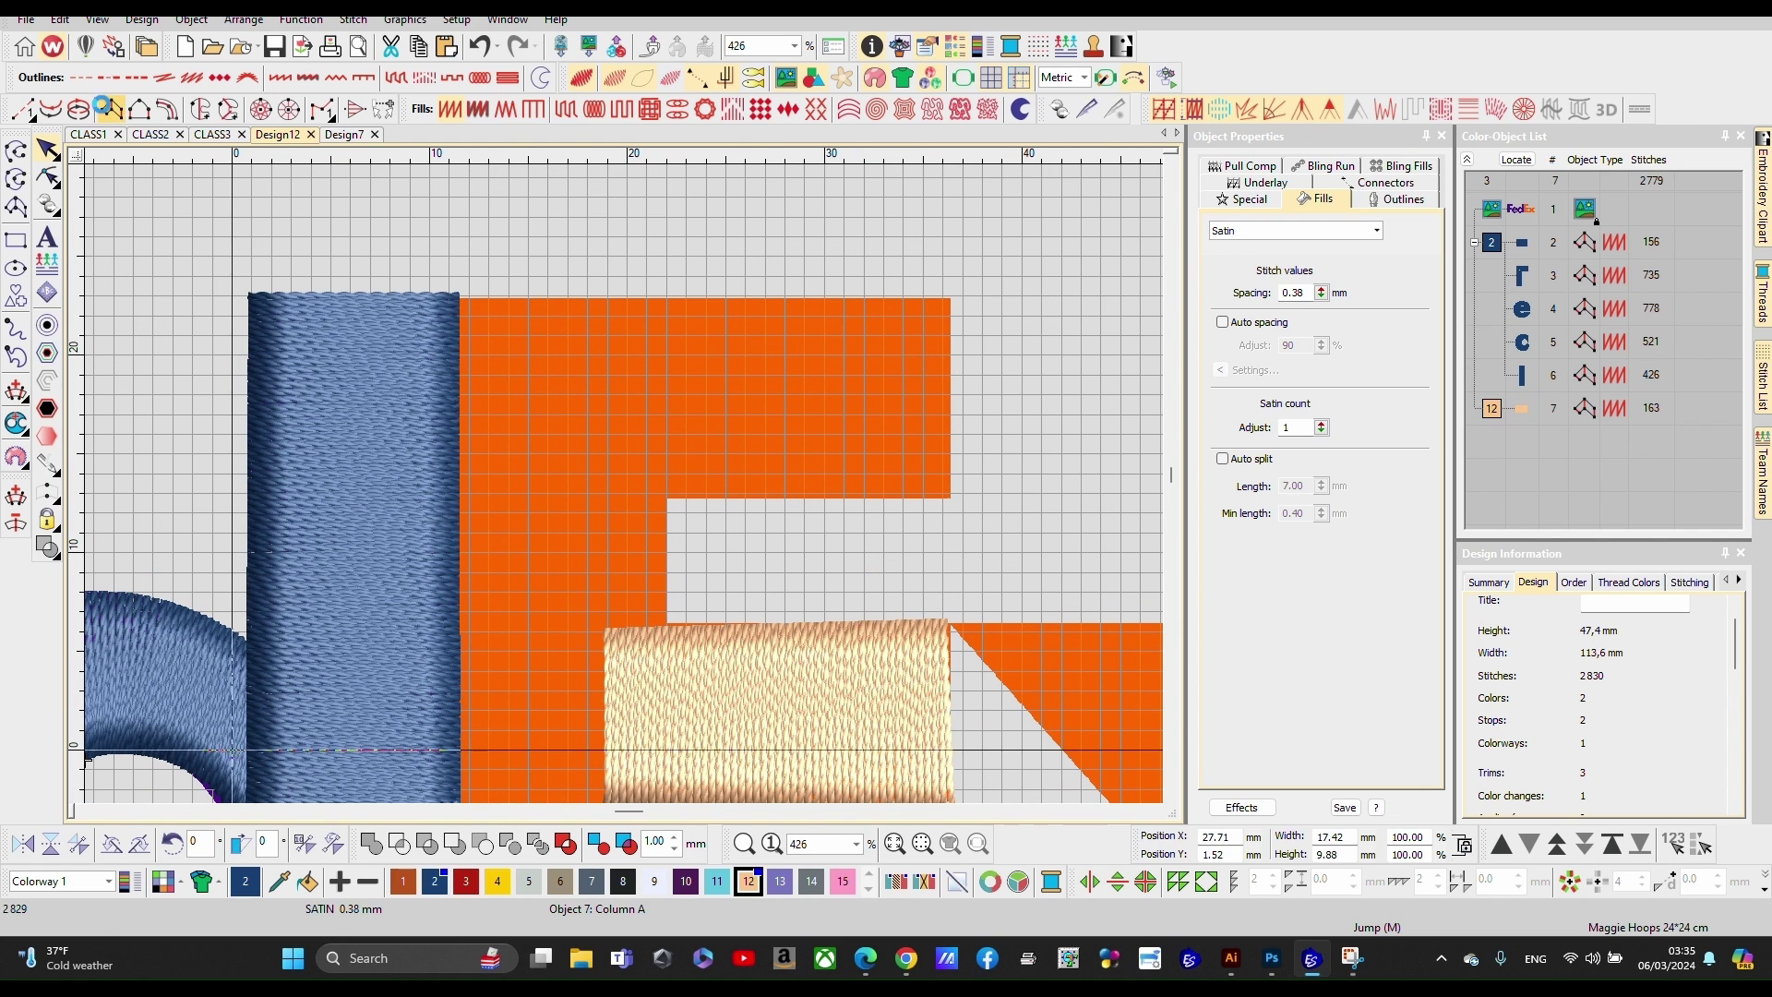
{"action": "left_click", "coordinate": [103, 108]}
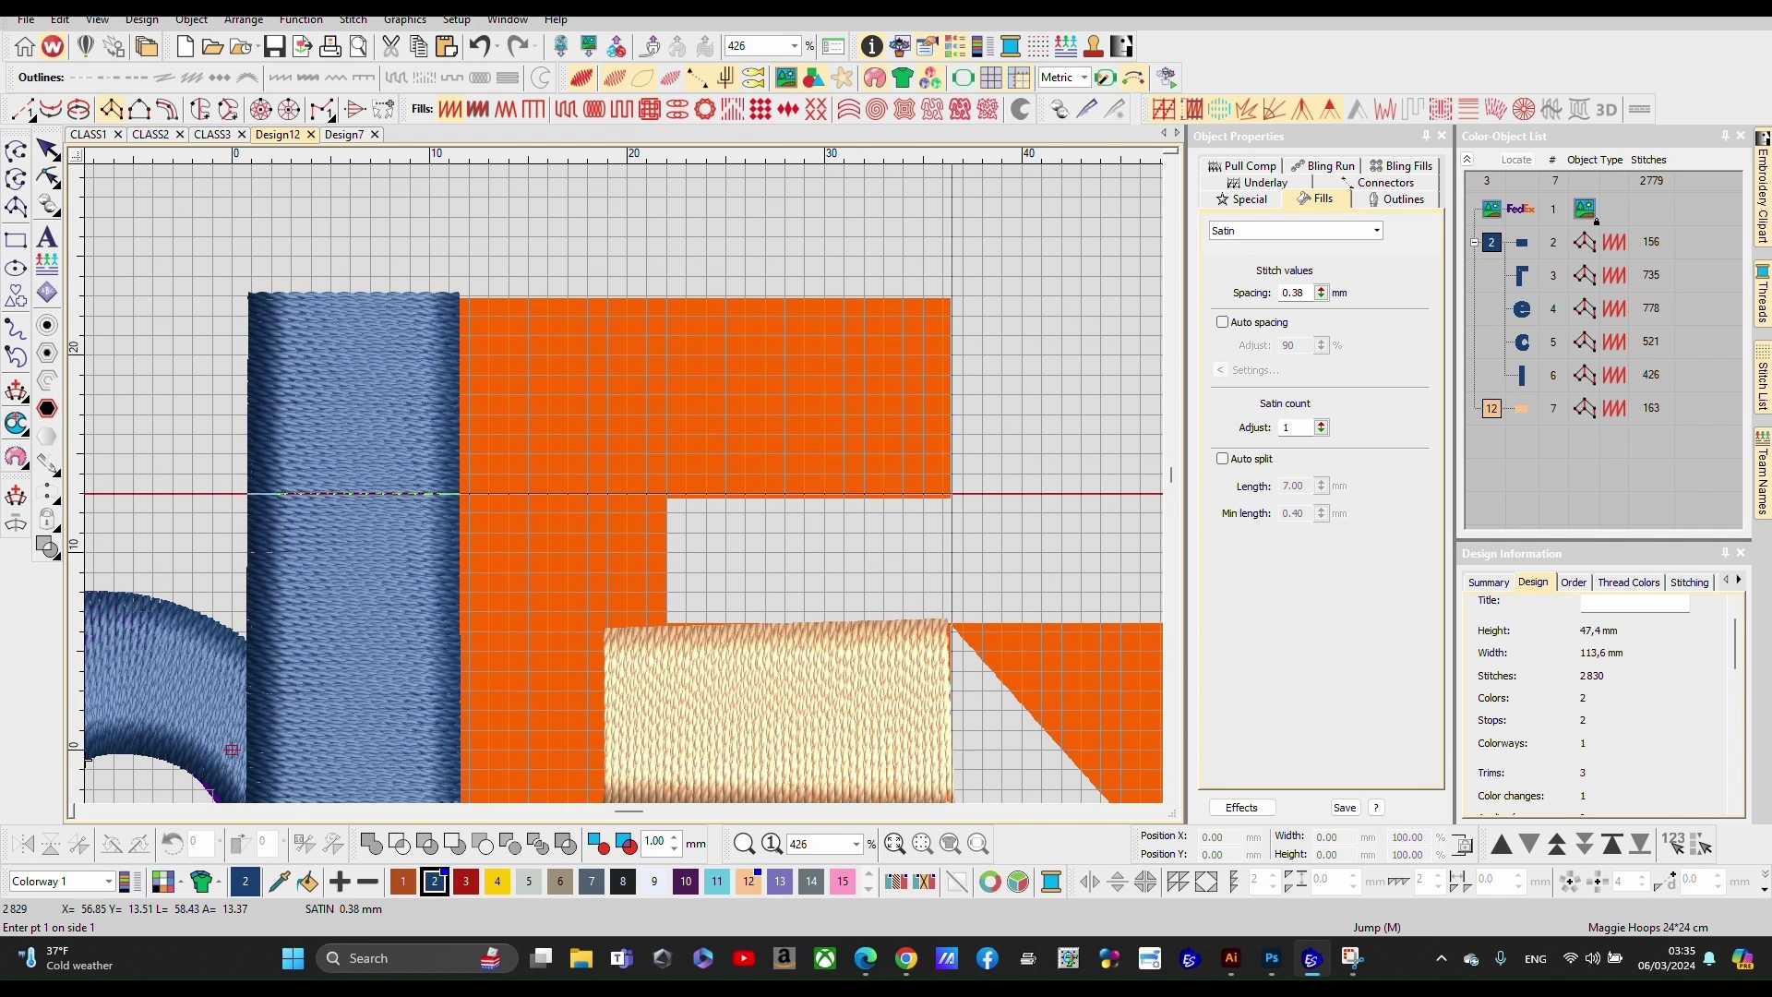
{"action": "left_click", "coordinate": [950, 498]}
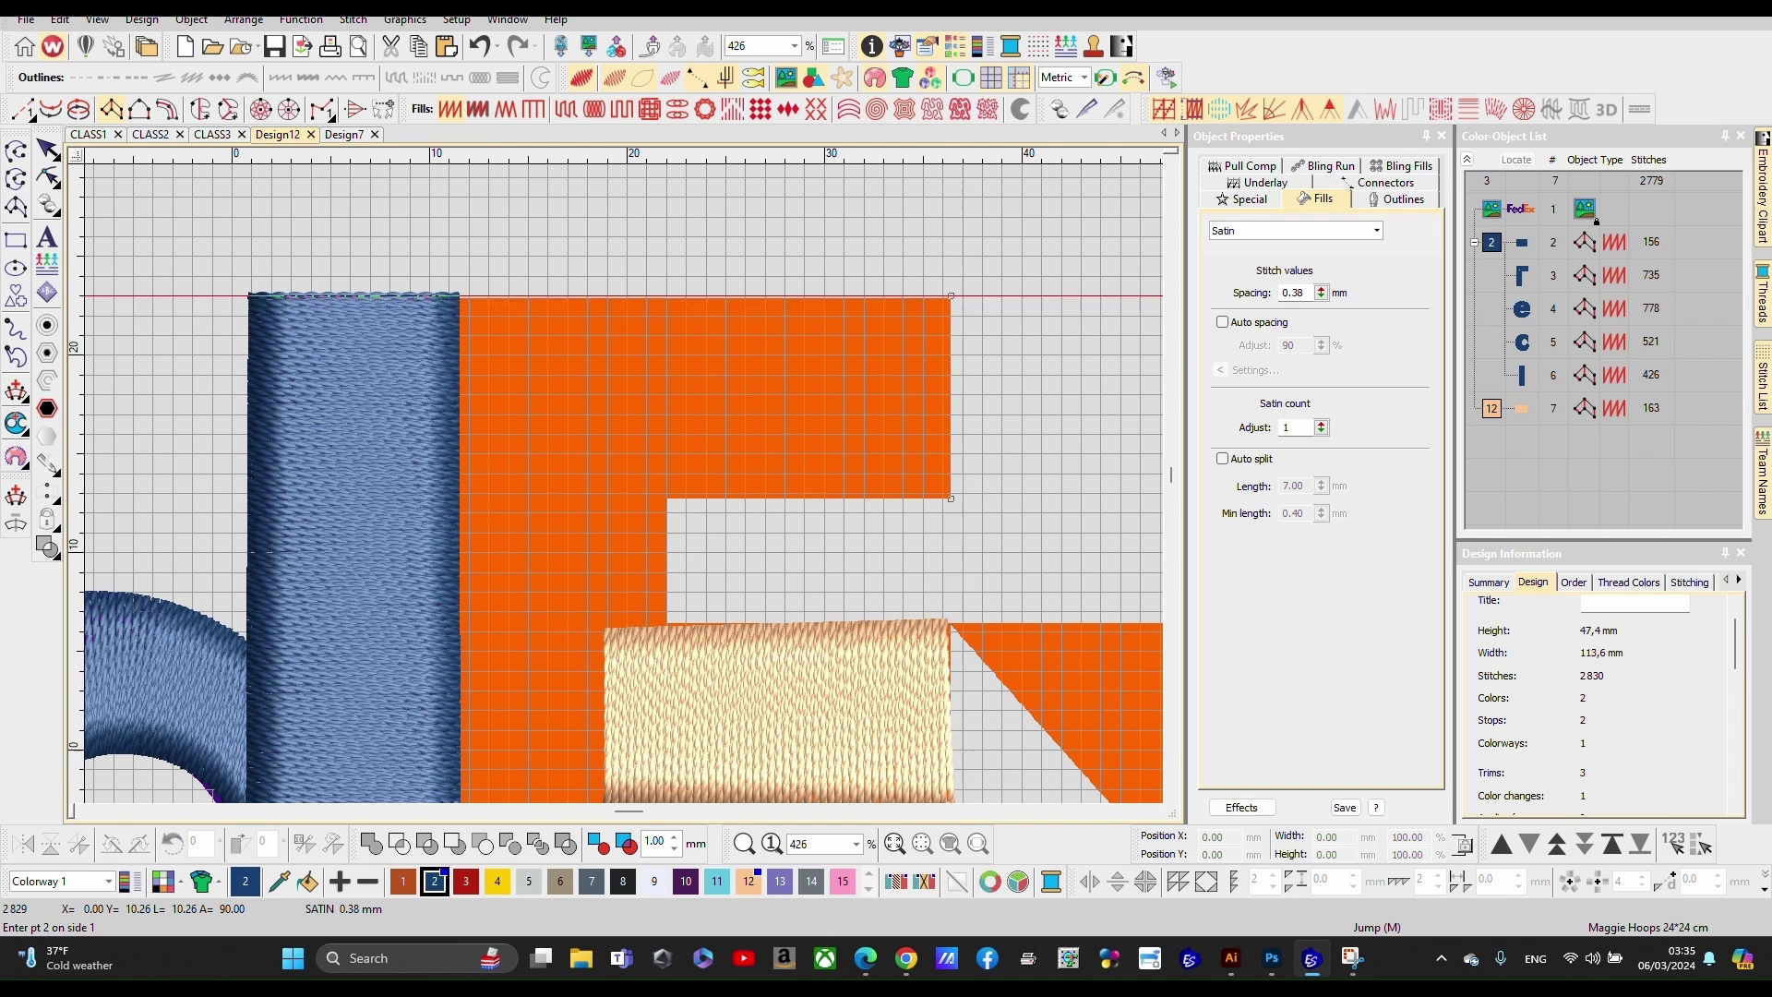
{"action": "left_click", "coordinate": [950, 296]}
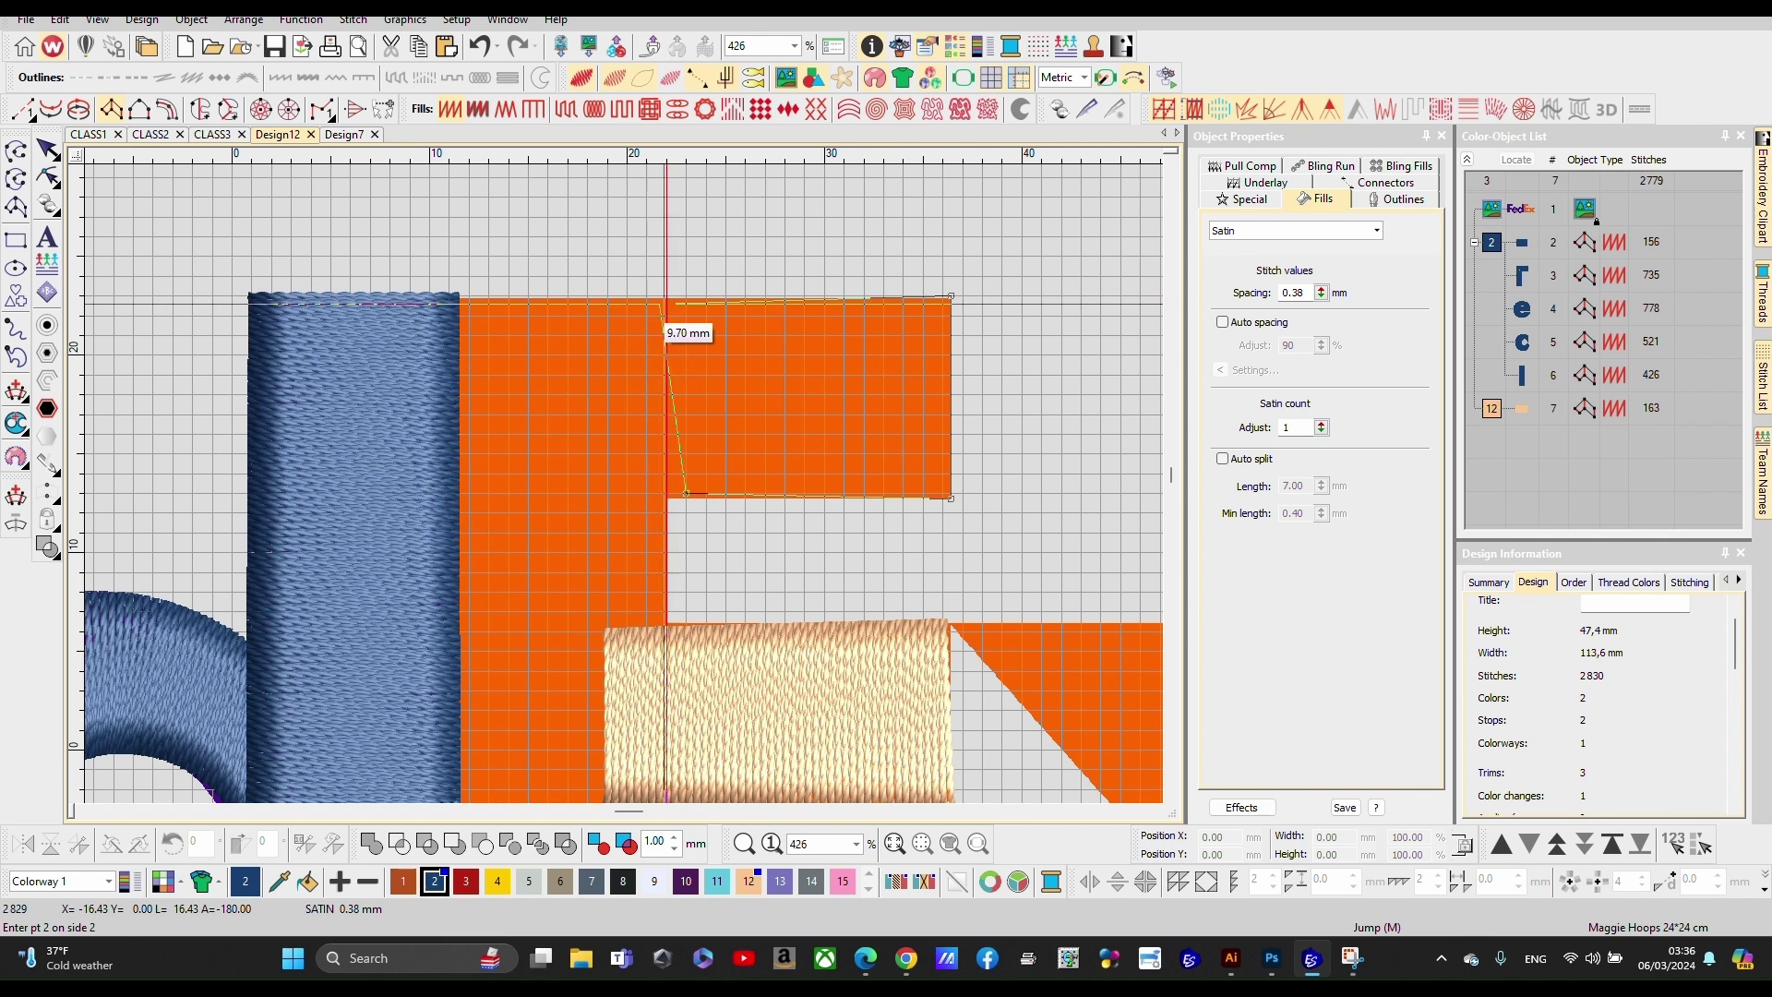
{"action": "left_click", "coordinate": [686, 296]}
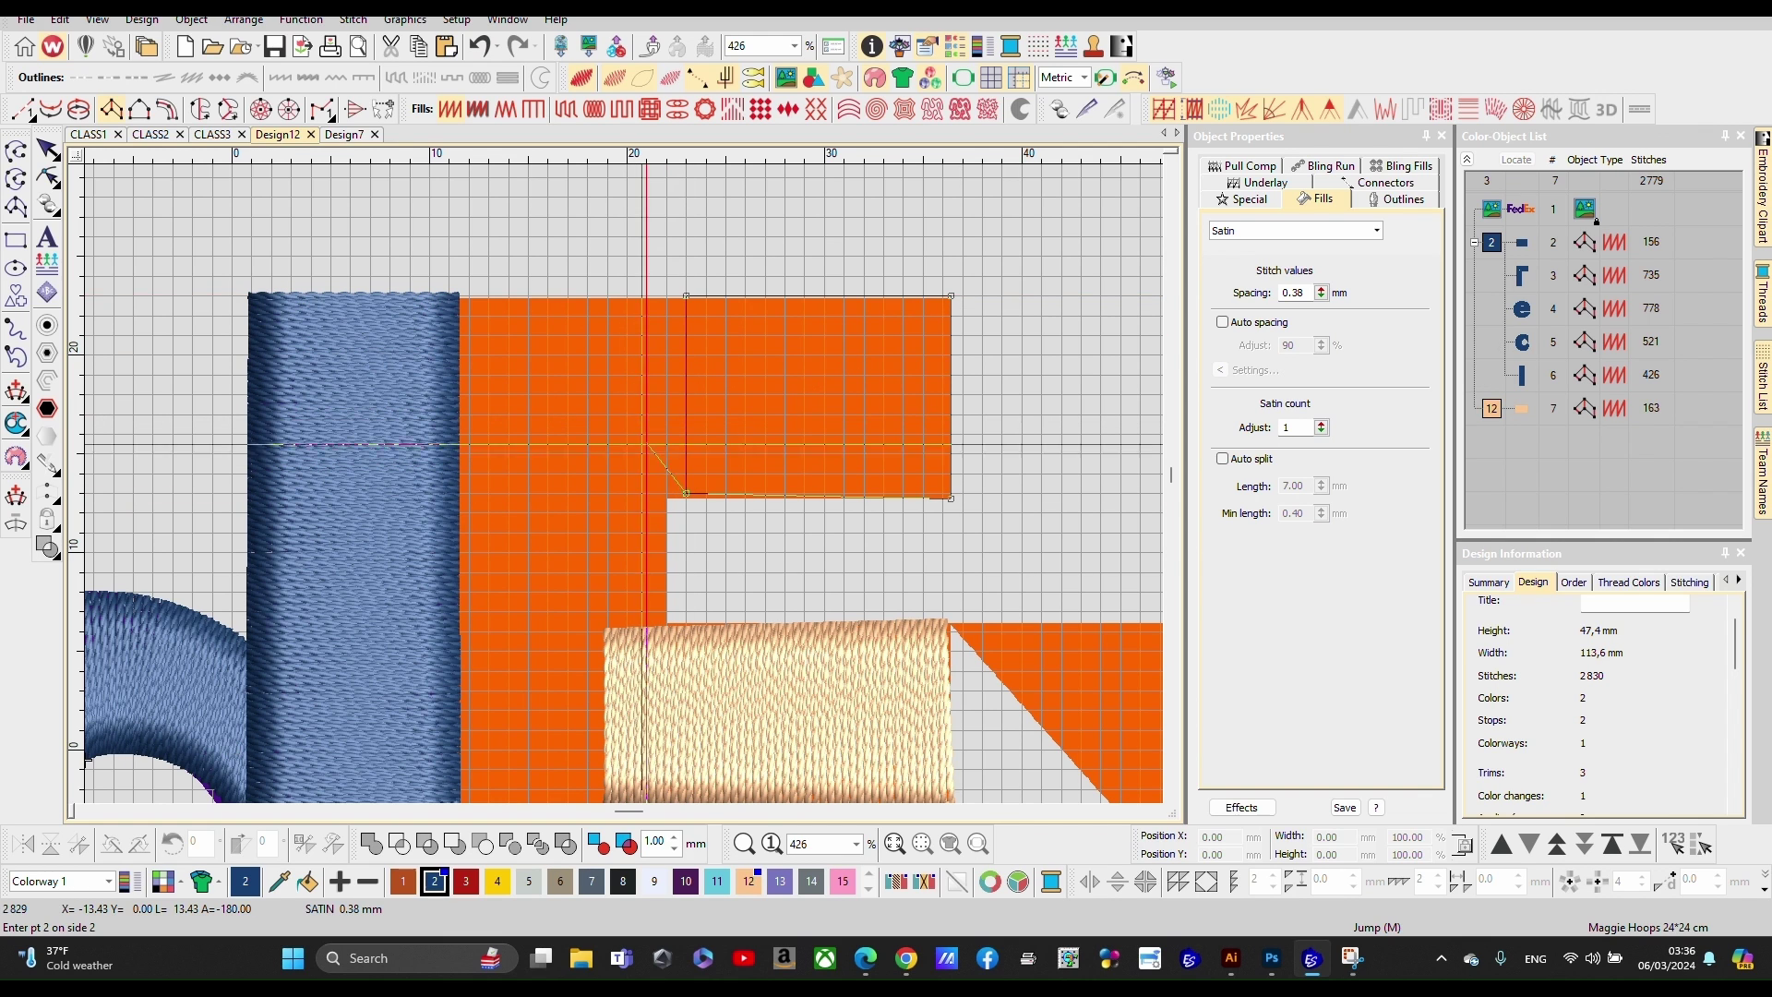
{"action": "left_click", "coordinate": [667, 494]}
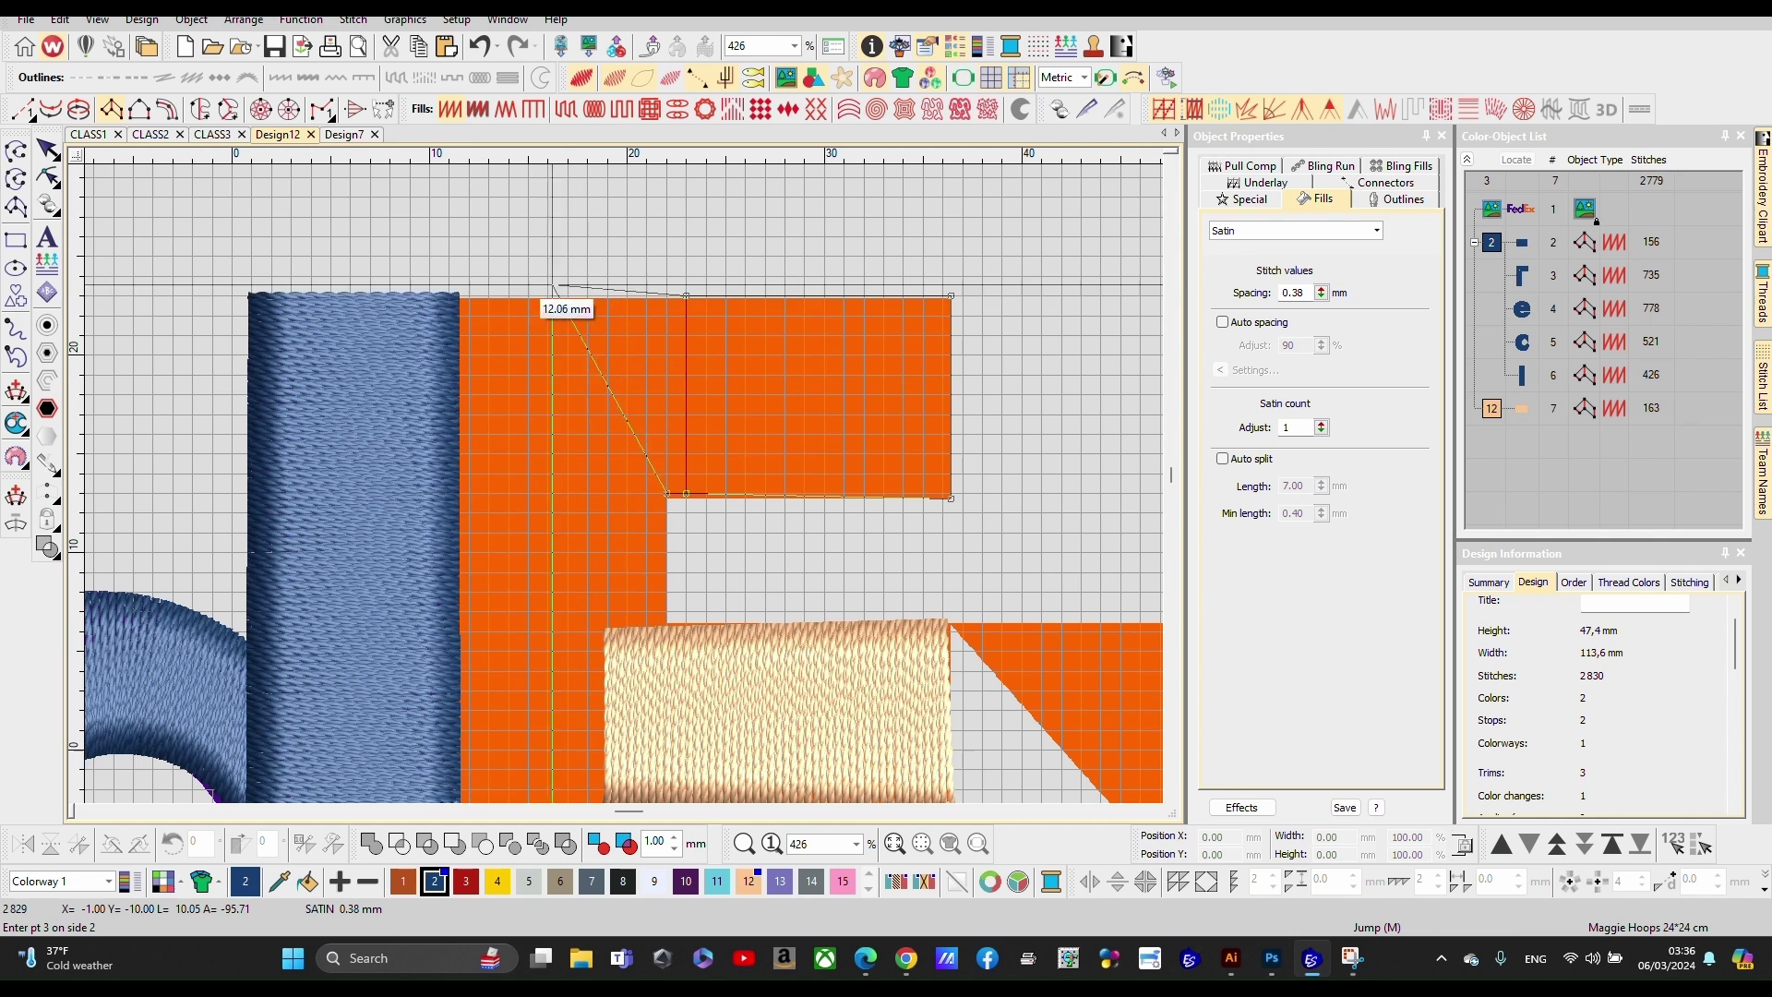
{"action": "left_click", "coordinate": [459, 297]}
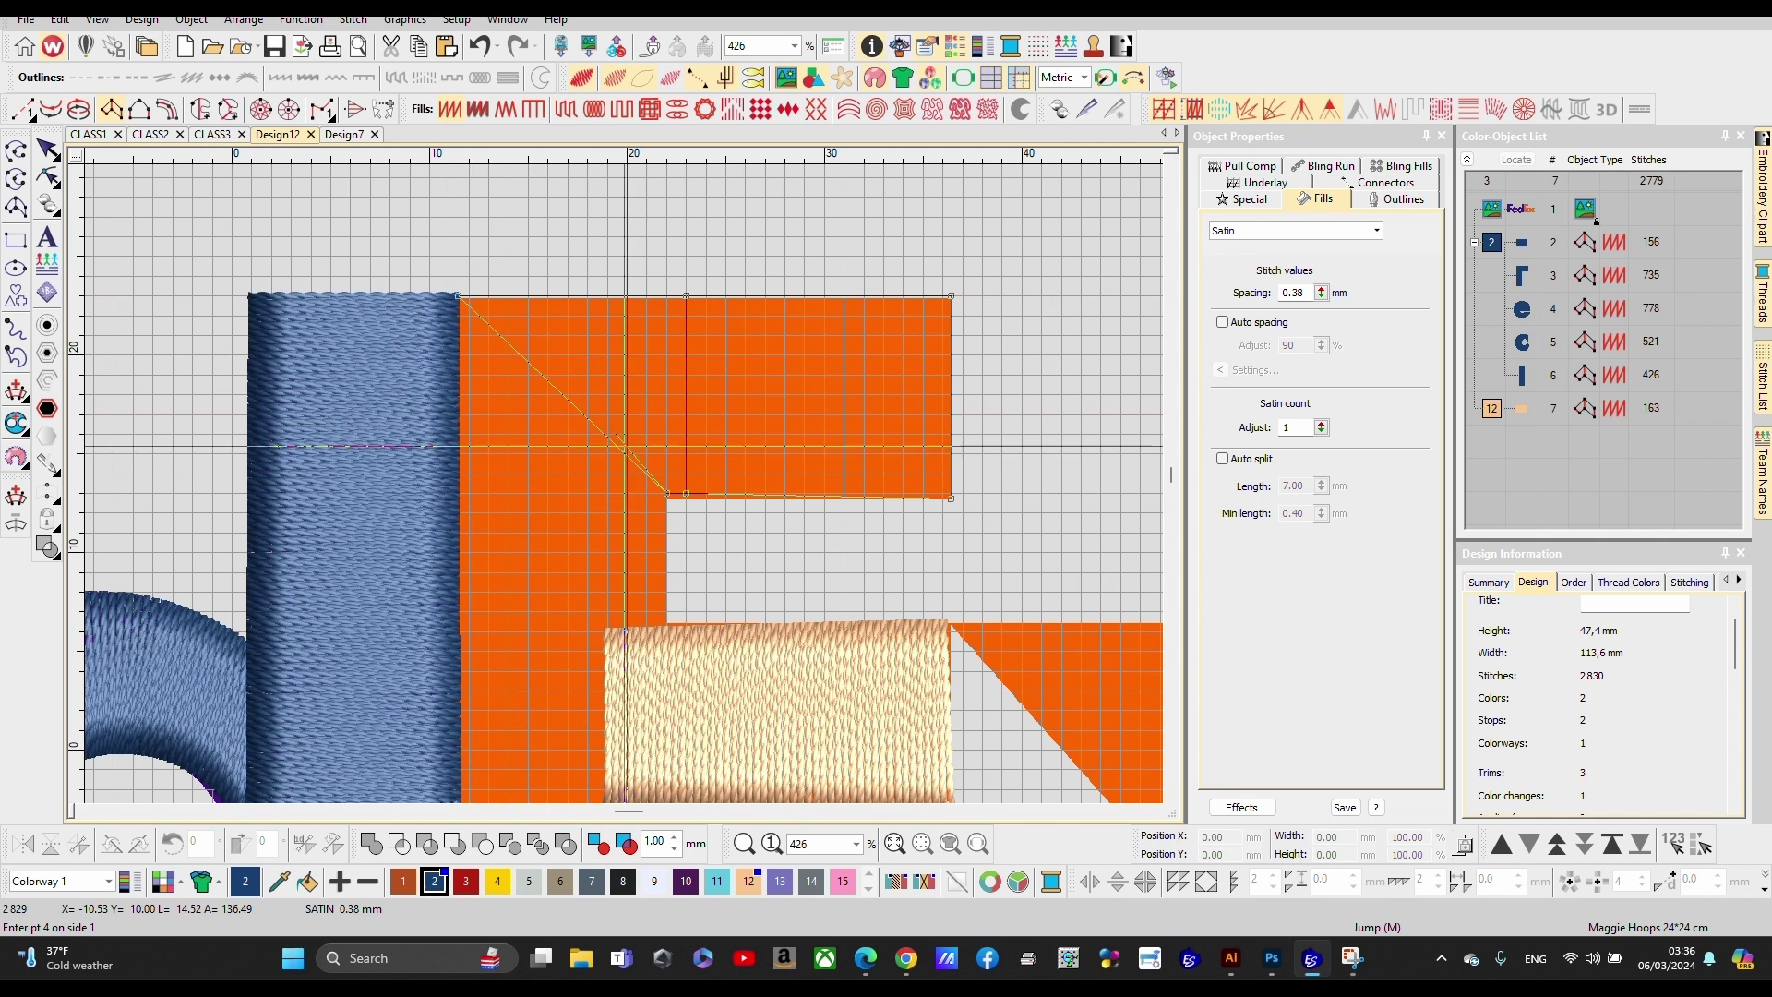
Step: Continue the column down the E's stem, around the lower corner and along the bottom arm, completing a shape about 25 mm wide and 45 mm high
{"action": "scroll", "coordinate": [596, 499], "scroll_direction": "up", "scroll_amount": 3}
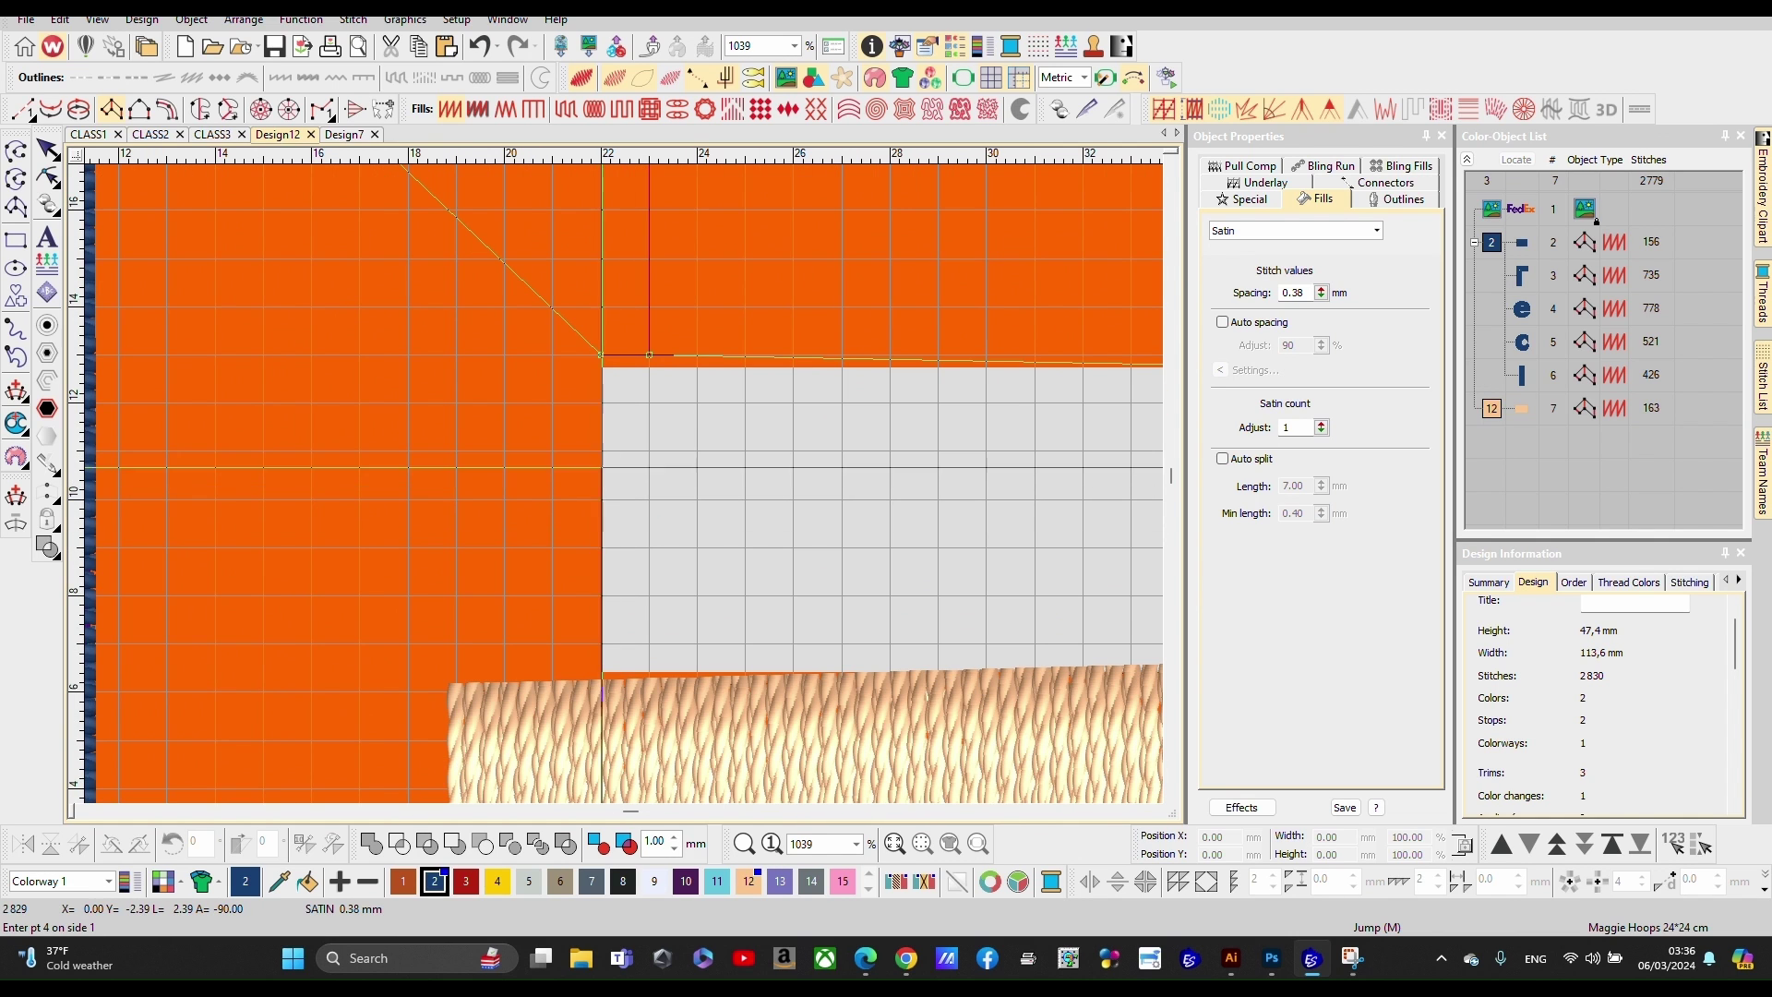
{"action": "left_click", "coordinate": [601, 451]}
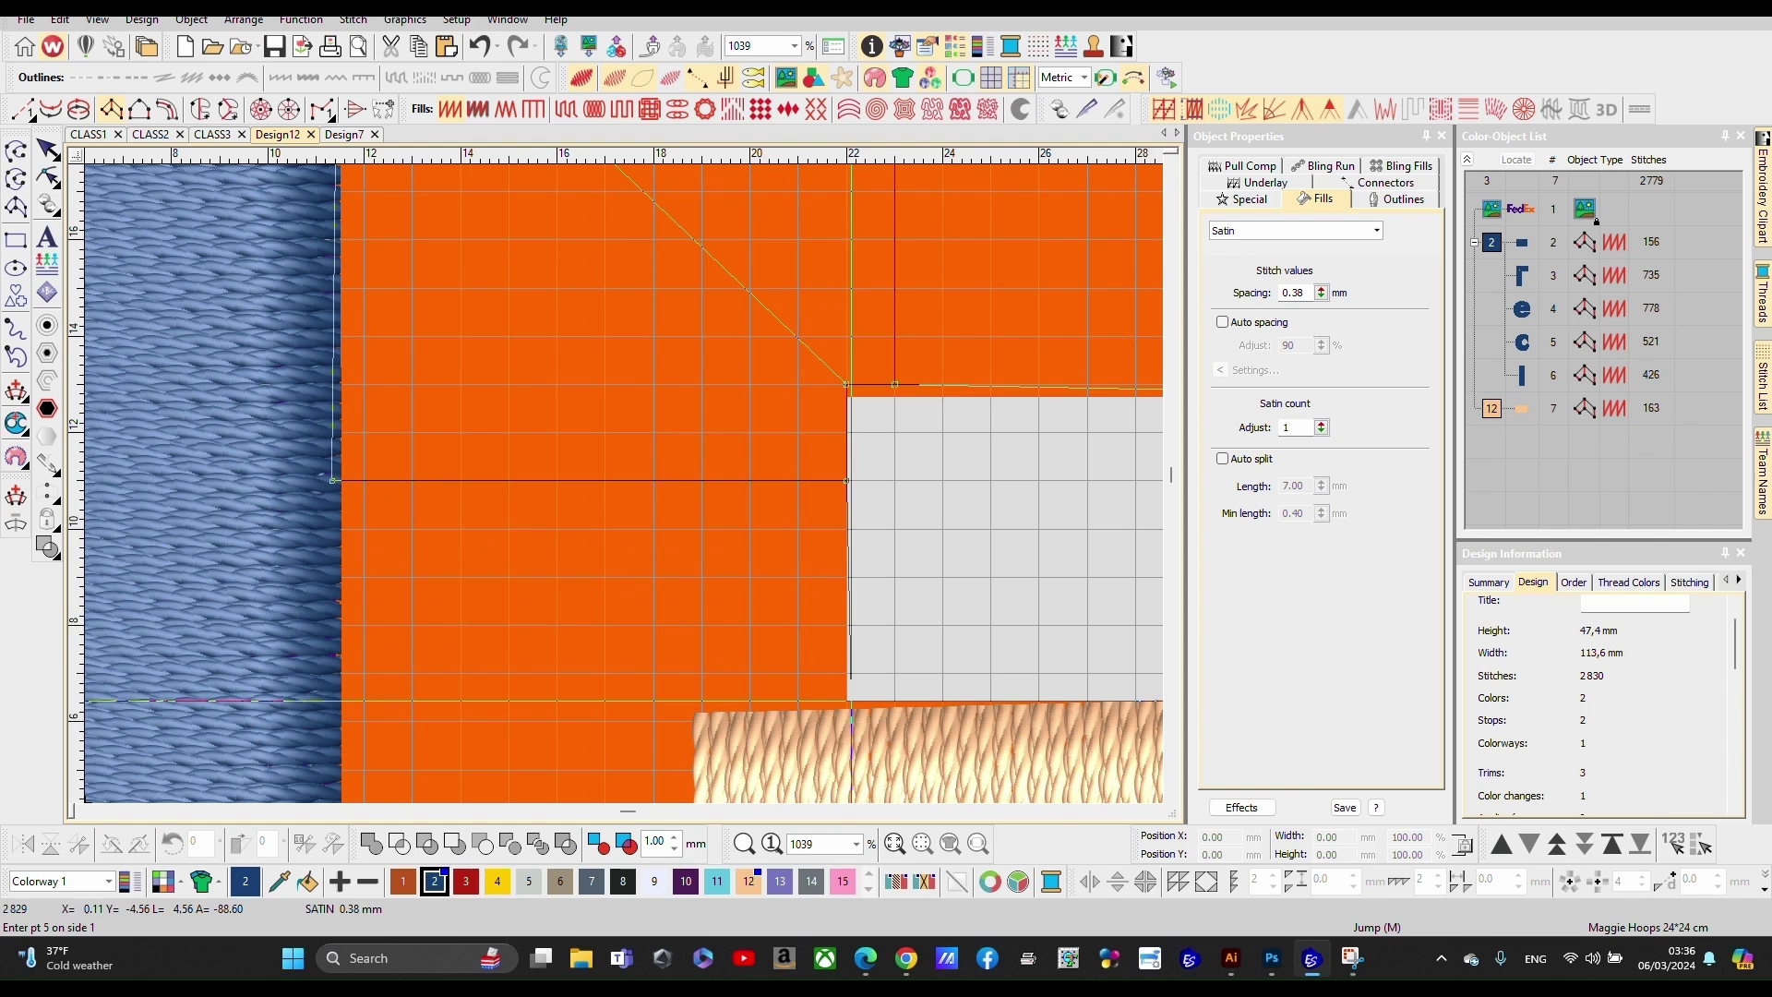
{"action": "scroll", "coordinate": [851, 699], "scroll_direction": "up", "scroll_amount": 3}
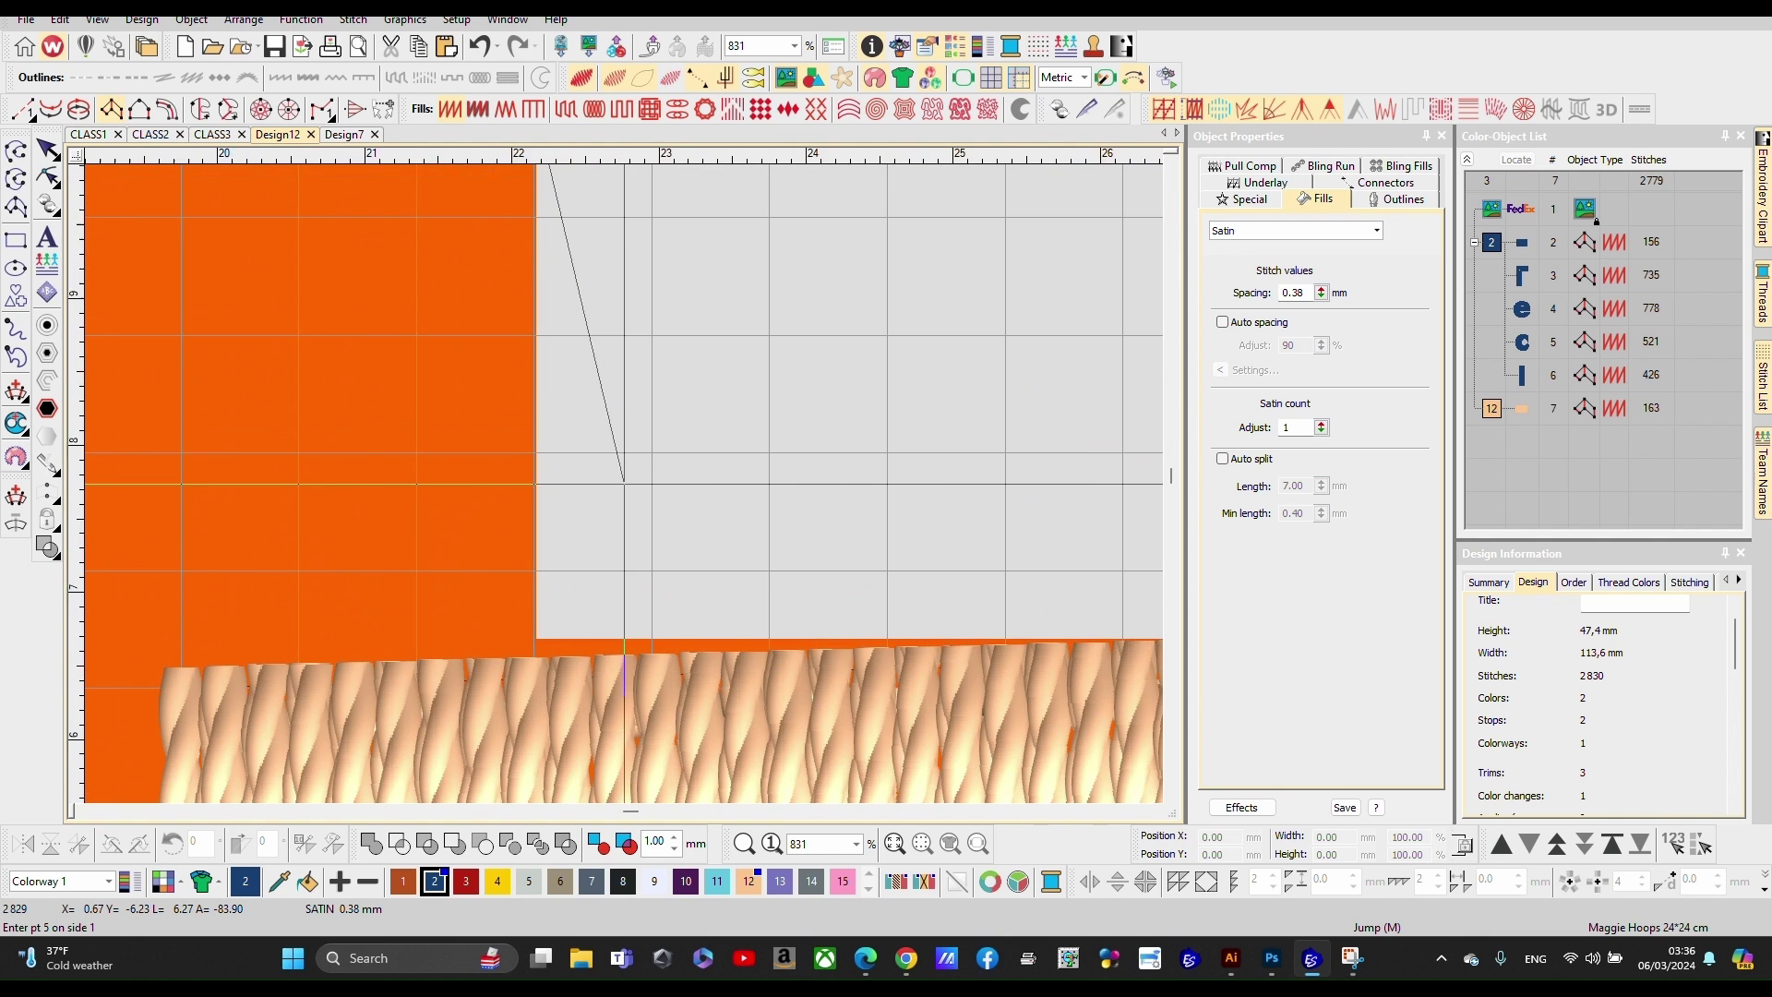
{"action": "scroll", "coordinate": [625, 482], "scroll_direction": "up", "scroll_amount": 3}
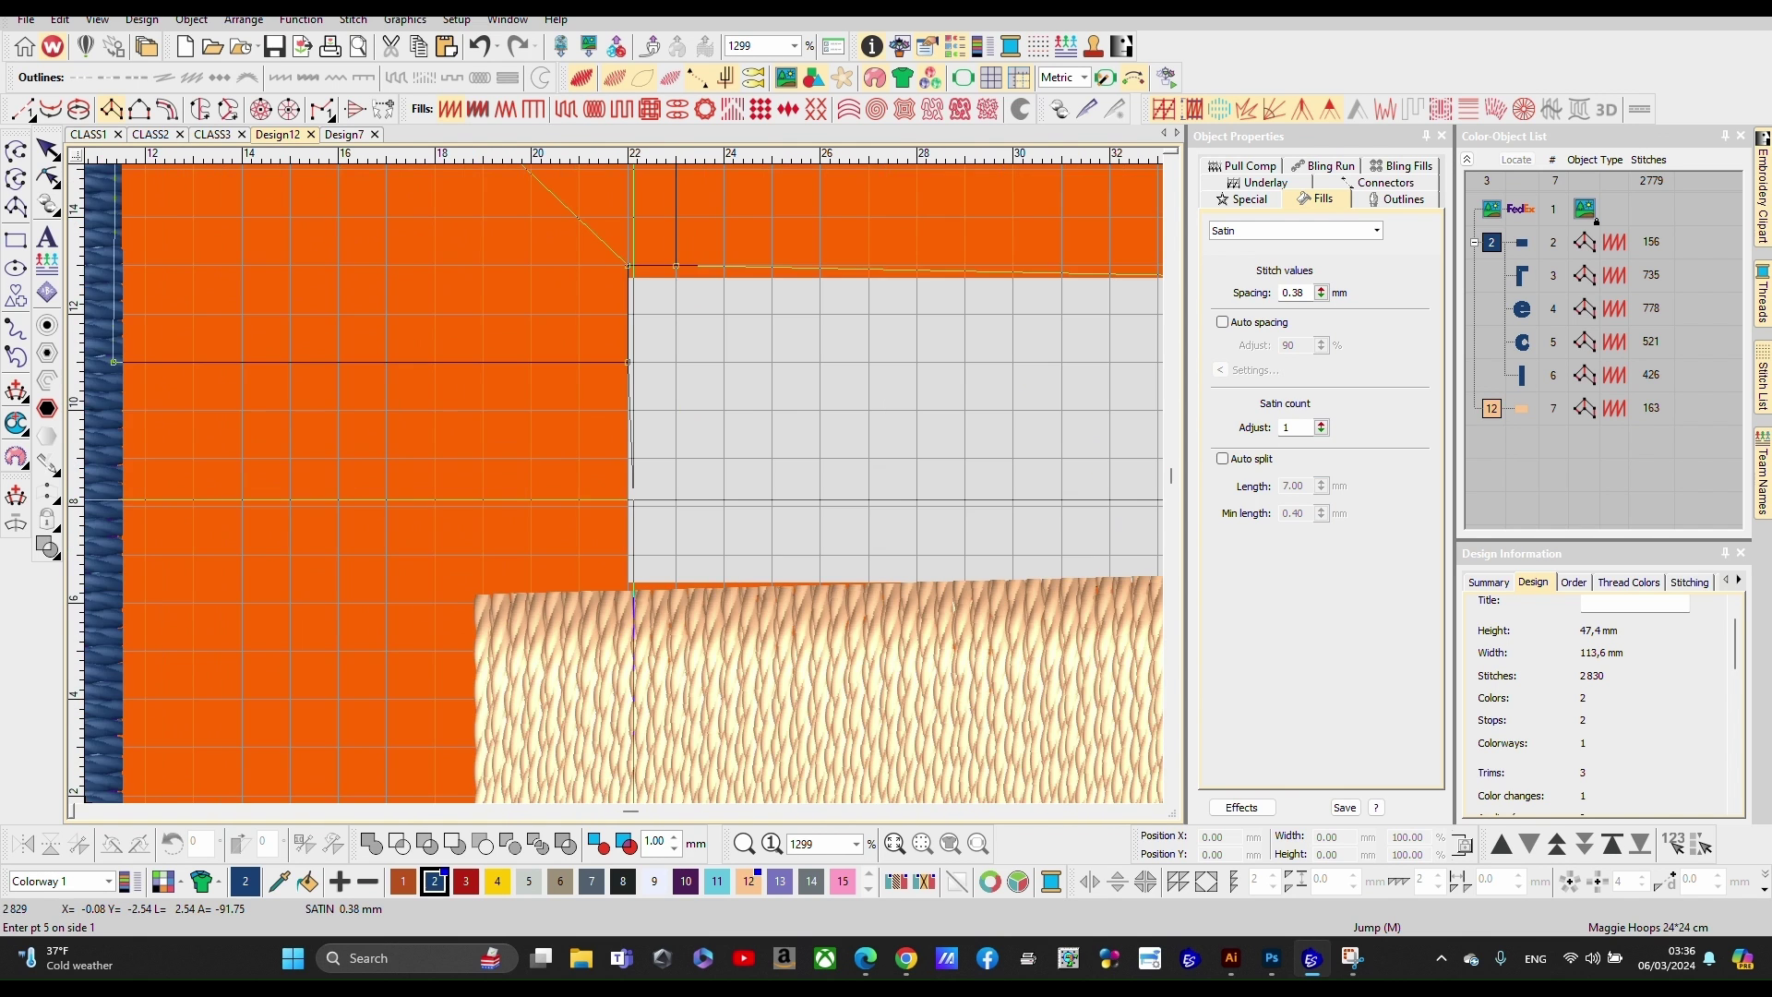
{"action": "scroll", "coordinate": [632, 489], "scroll_direction": "down", "scroll_amount": 3}
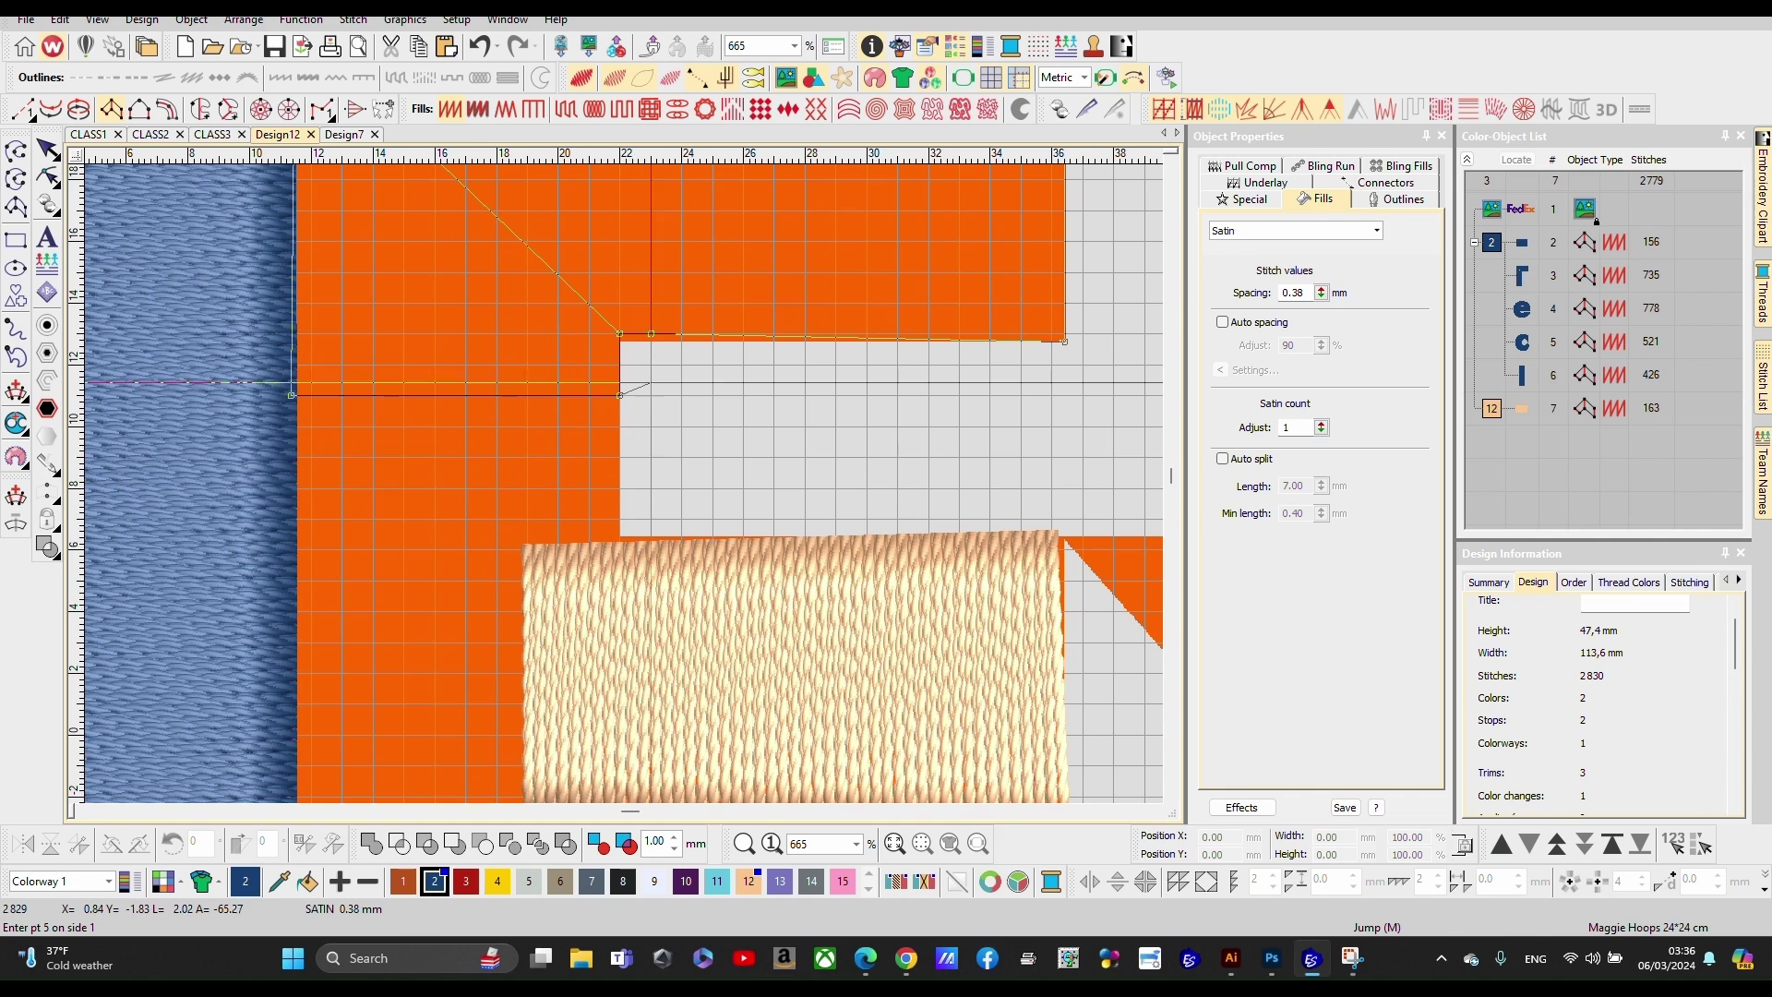
{"action": "scroll", "coordinate": [619, 442], "scroll_direction": "down", "scroll_amount": 3}
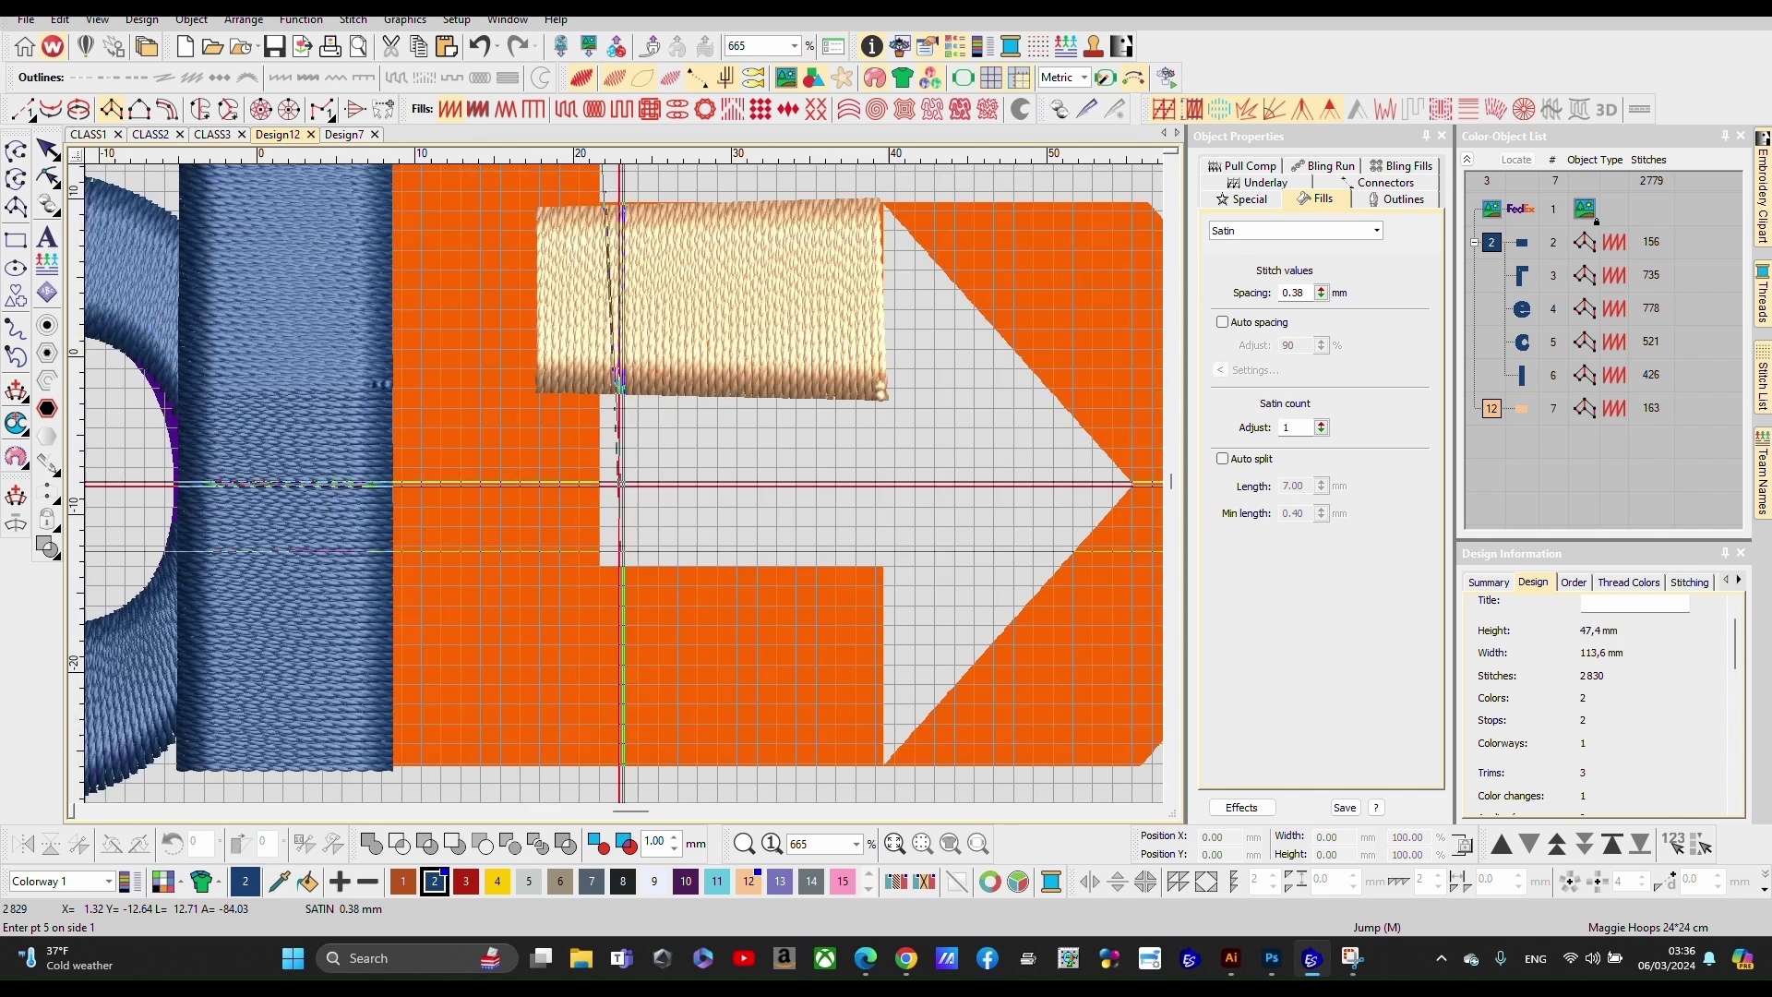
{"action": "scroll", "coordinate": [599, 646], "scroll_direction": "down", "scroll_amount": 3}
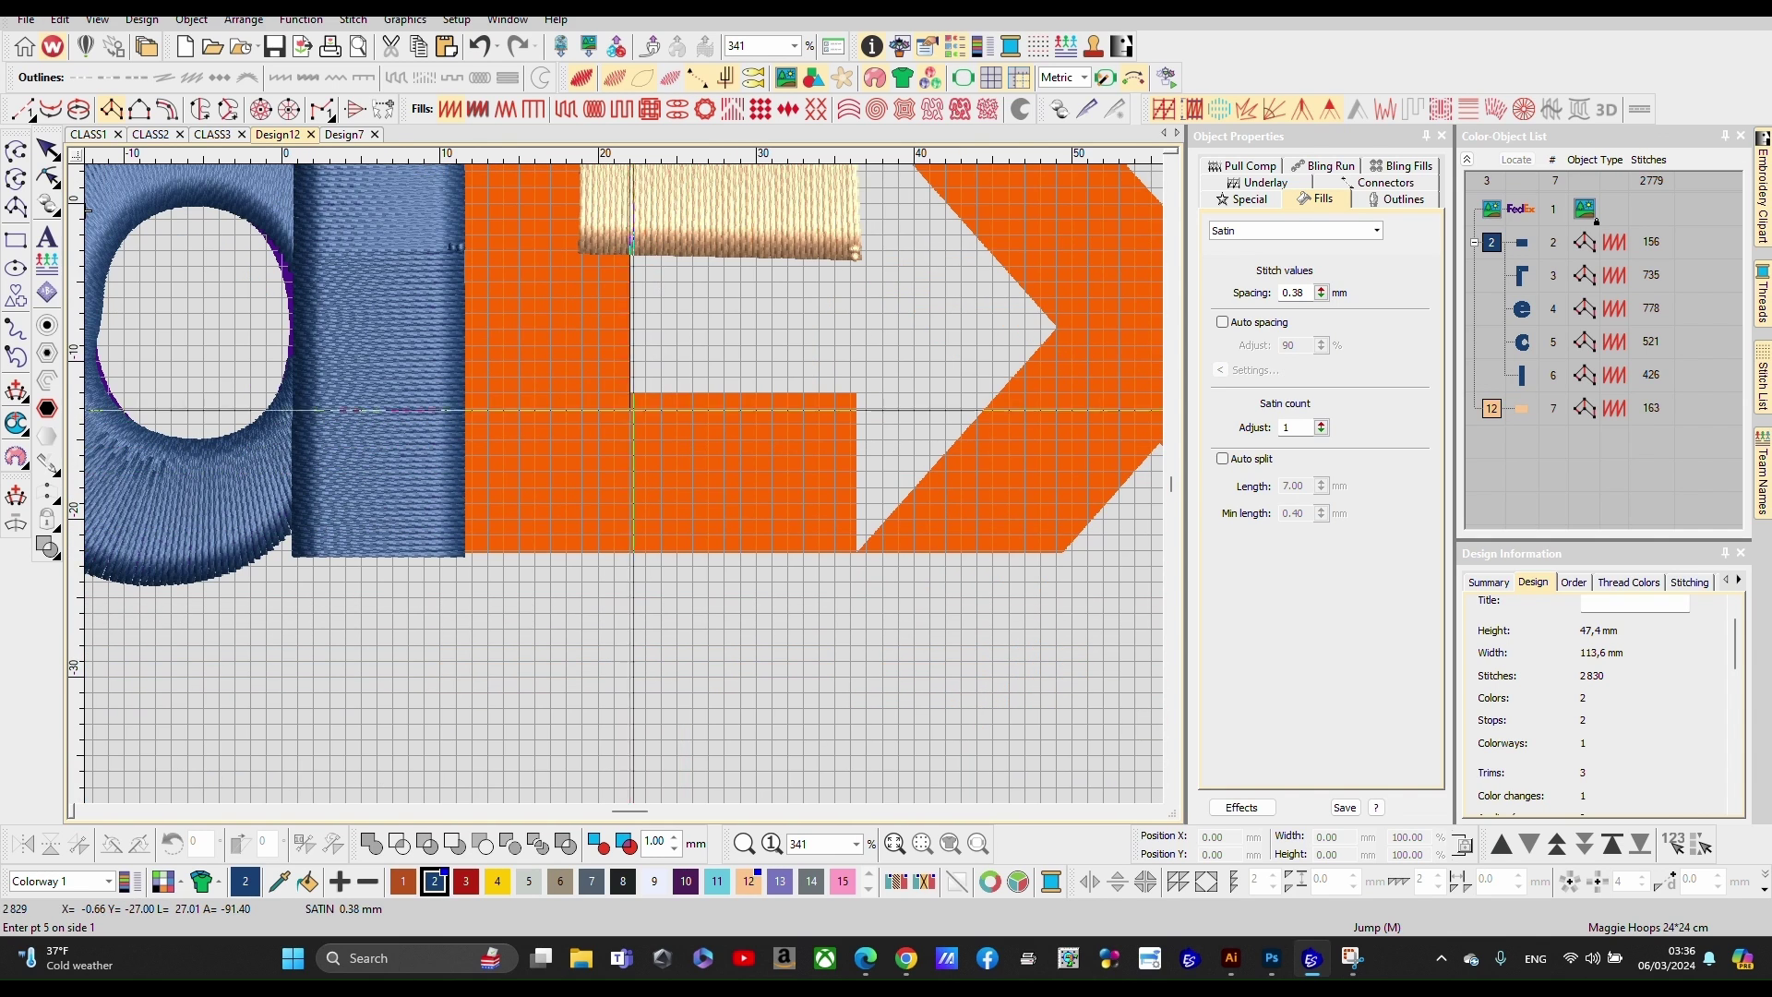
{"action": "left_click", "coordinate": [463, 553]}
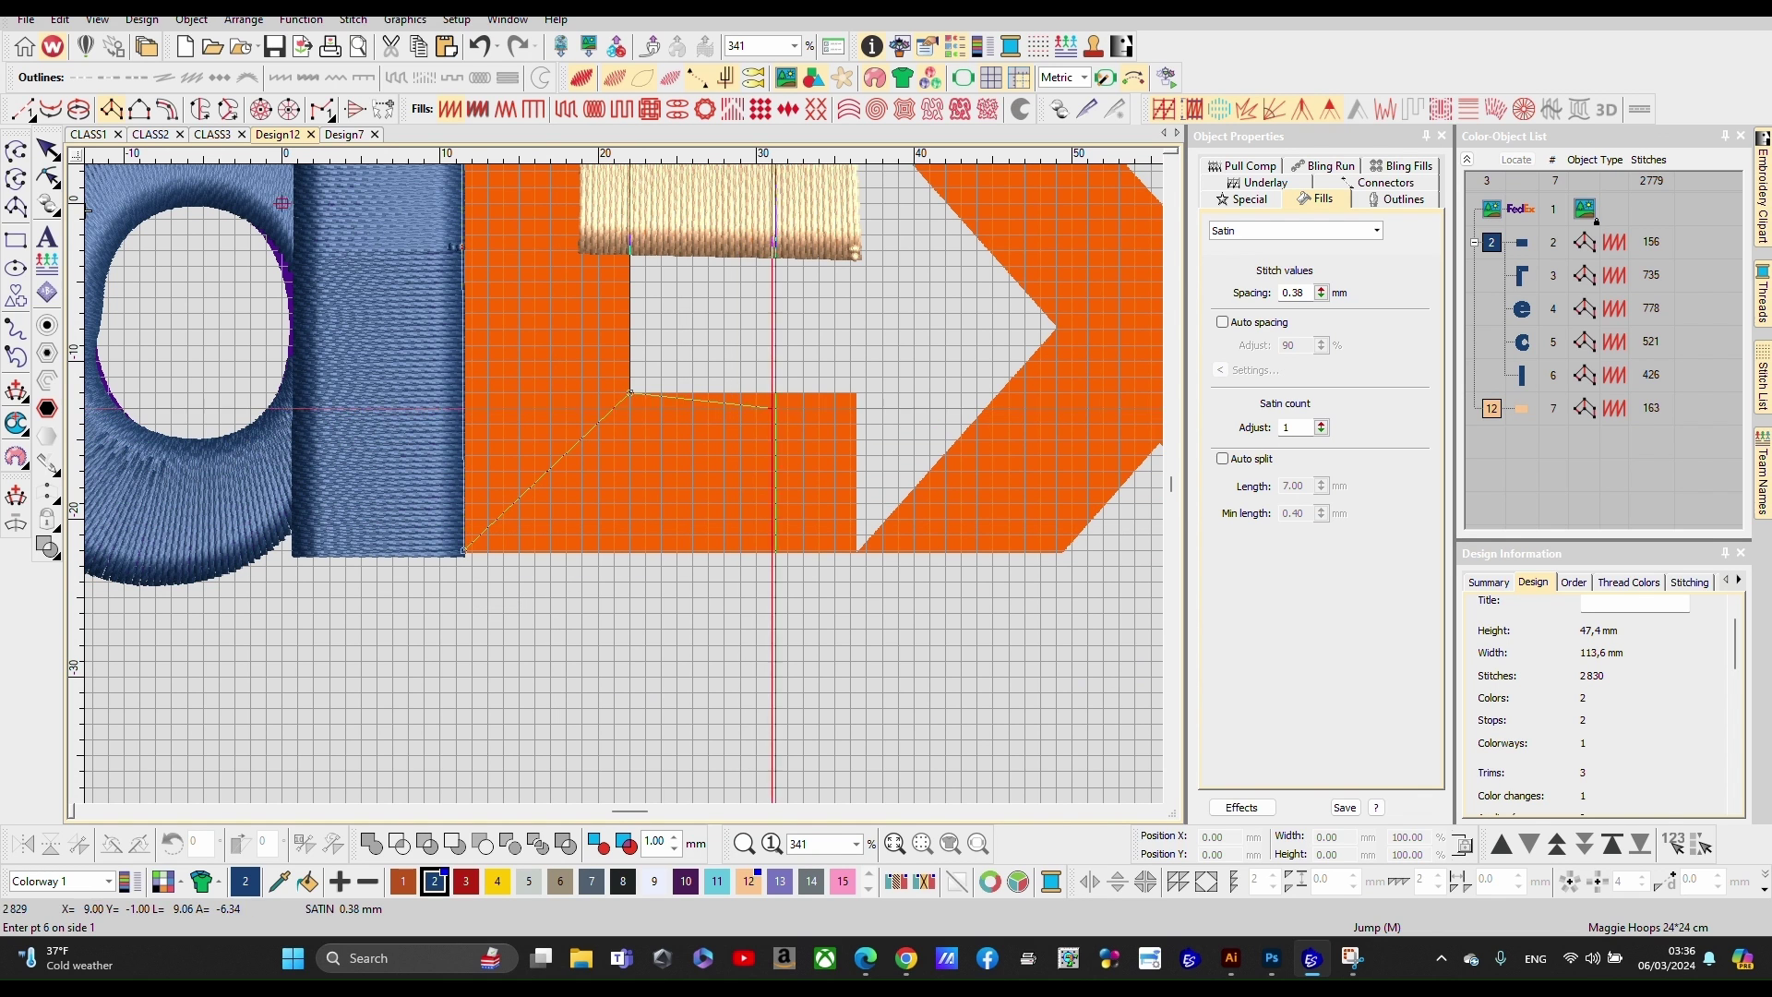
{"action": "left_click", "coordinate": [856, 394]}
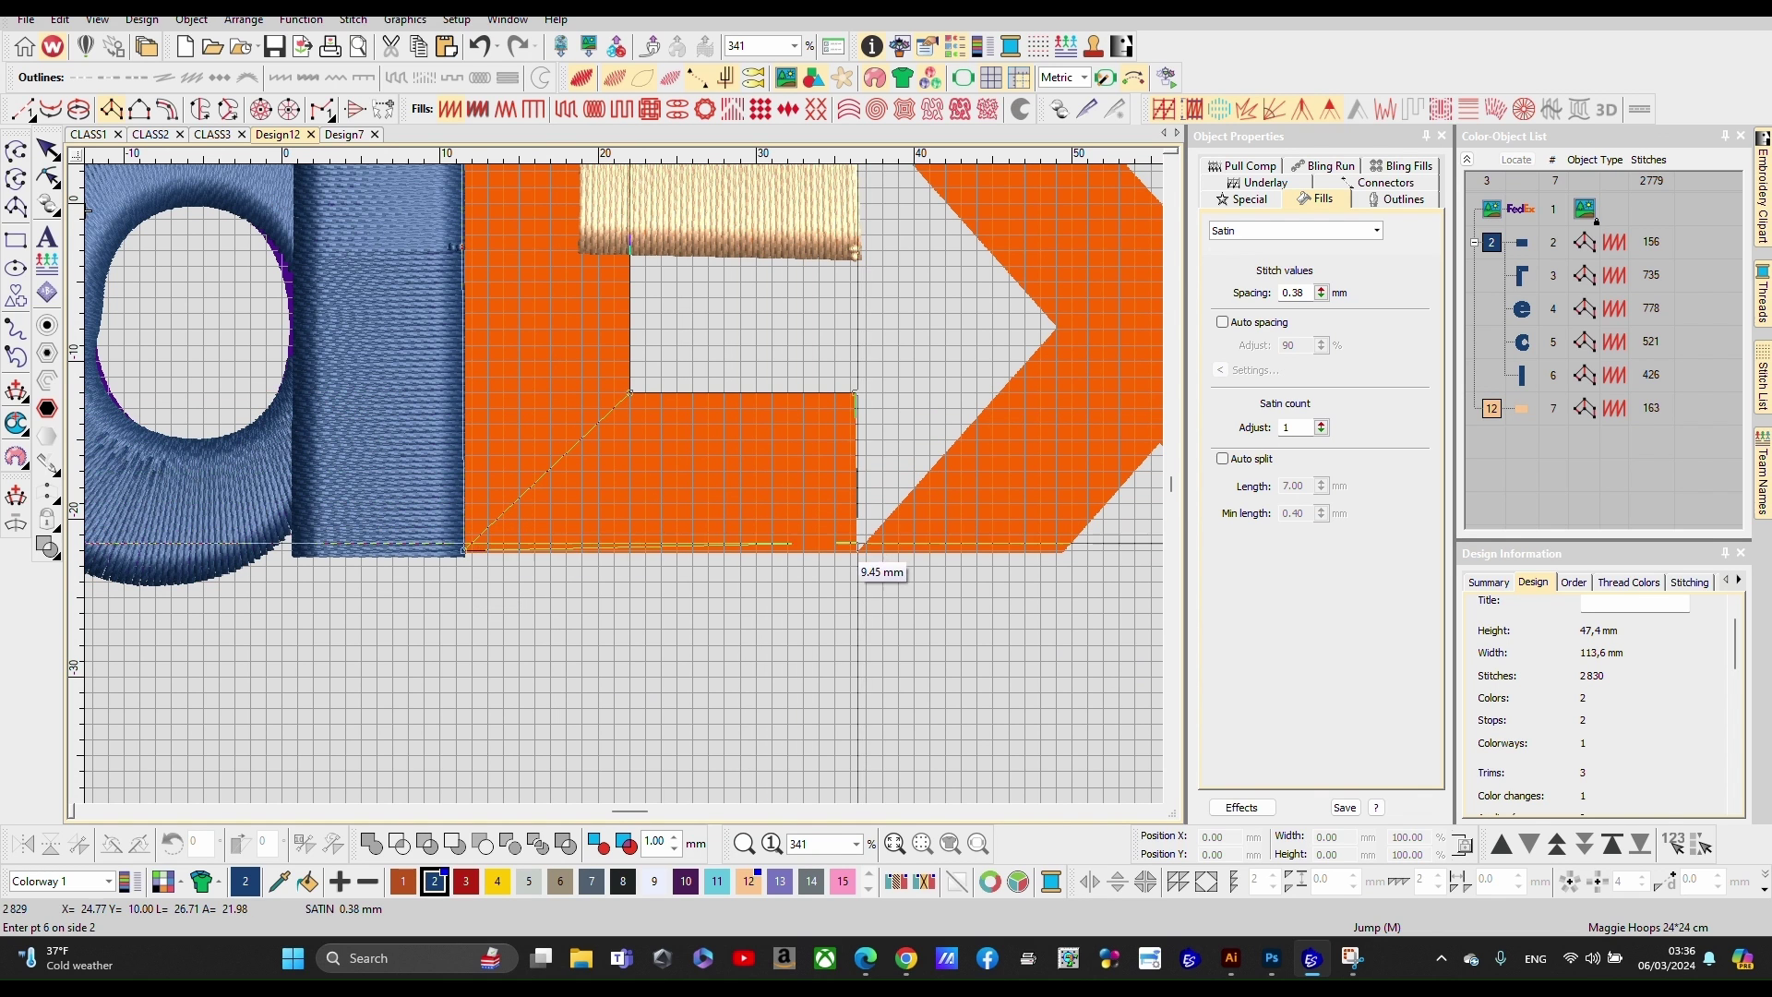
{"action": "key", "text": "Return"}
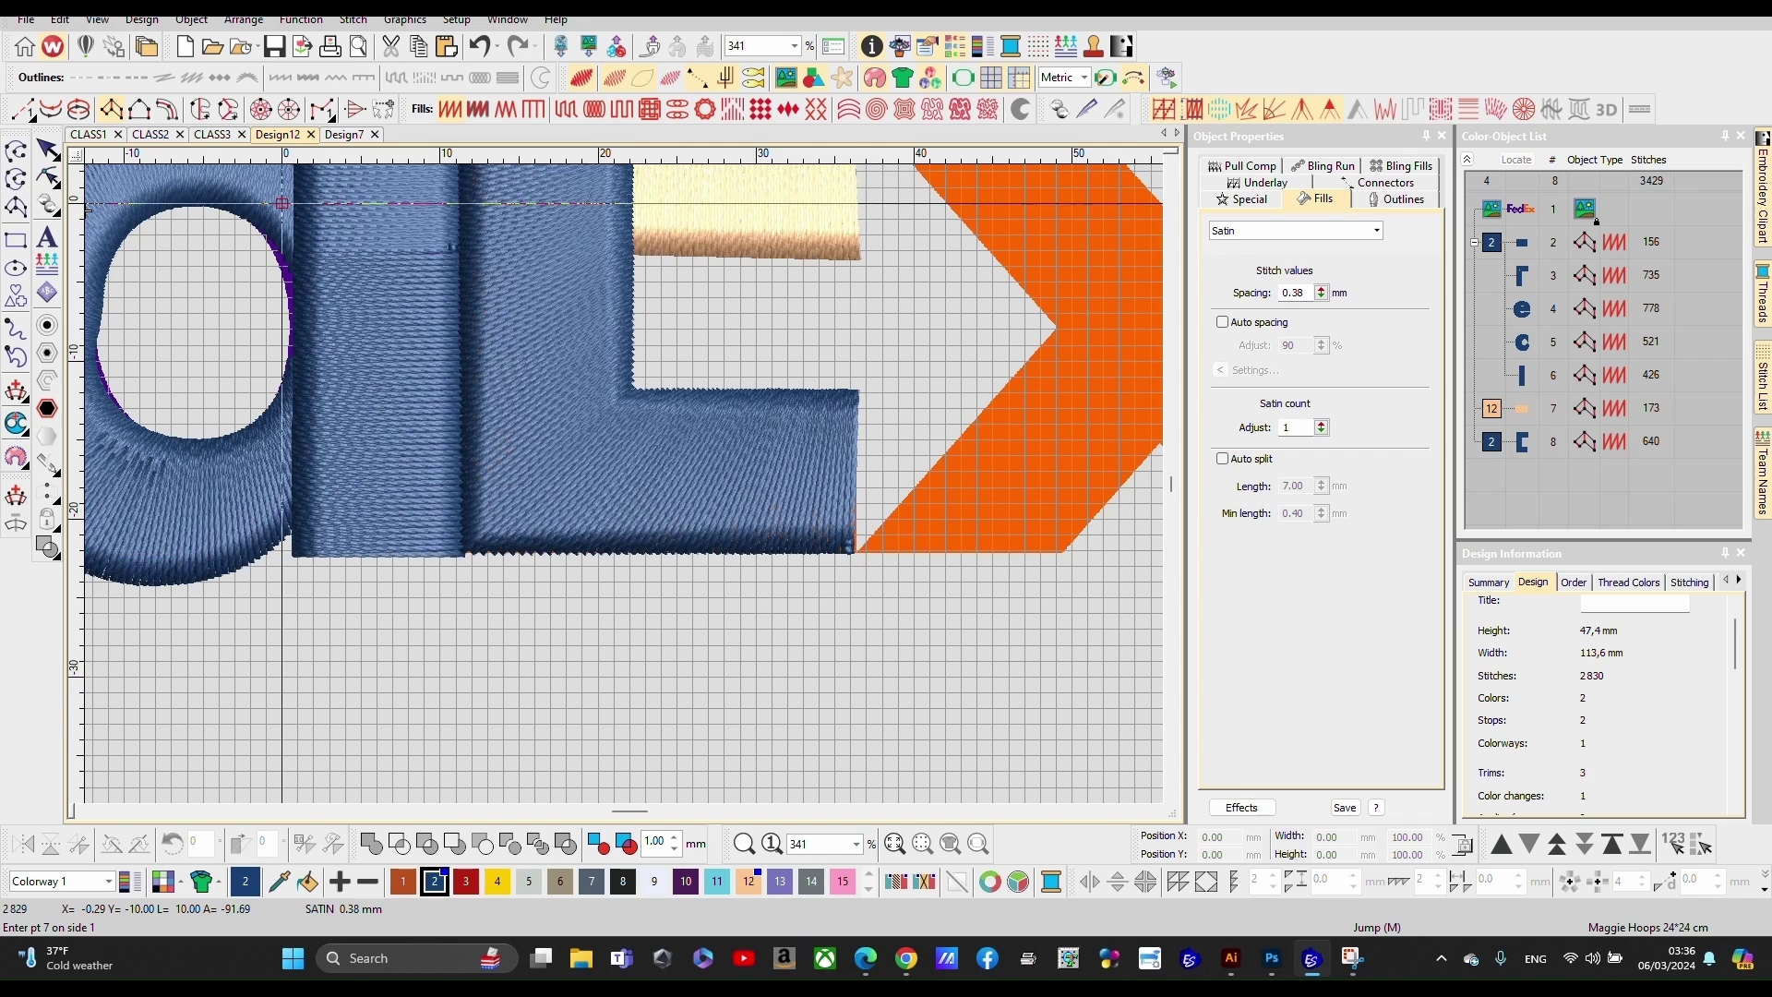
Step: Recolor the E's C-shaped satin column with thread color 12
{"action": "scroll", "coordinate": [646, 462], "scroll_direction": "down", "scroll_amount": 4}
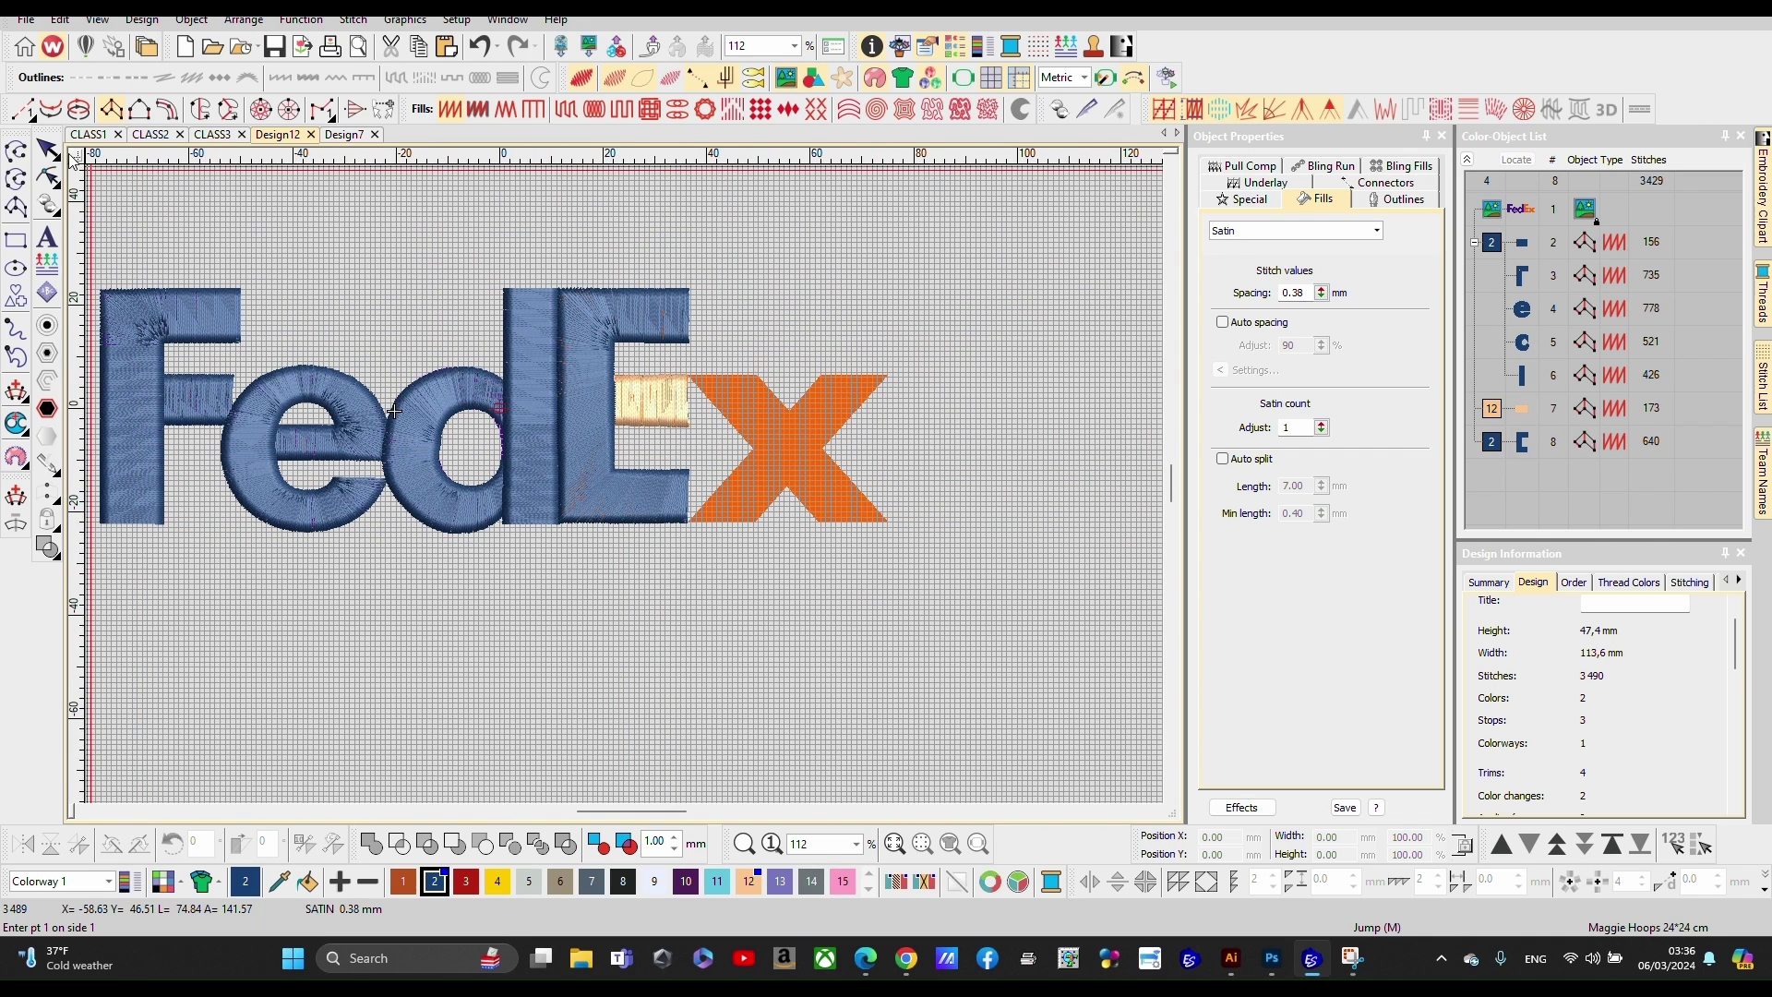
{"action": "key", "text": "Escape"}
{"action": "left_click", "coordinate": [591, 413]}
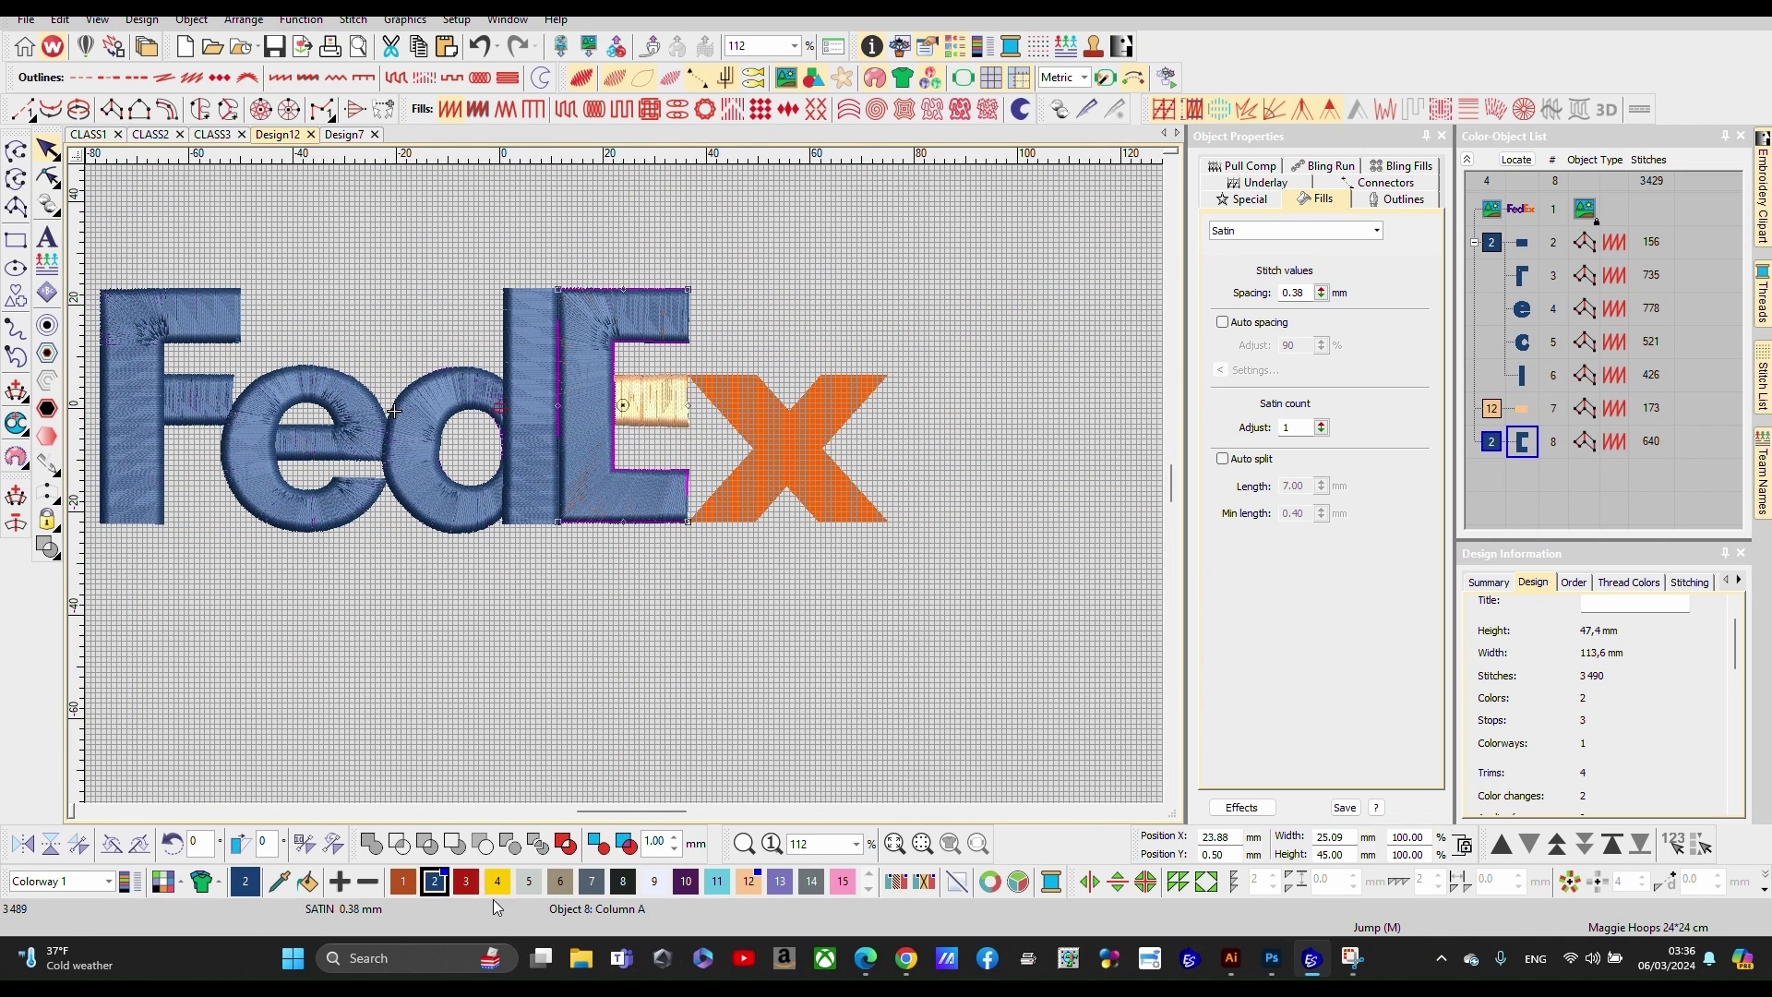
{"action": "left_click", "coordinate": [749, 883]}
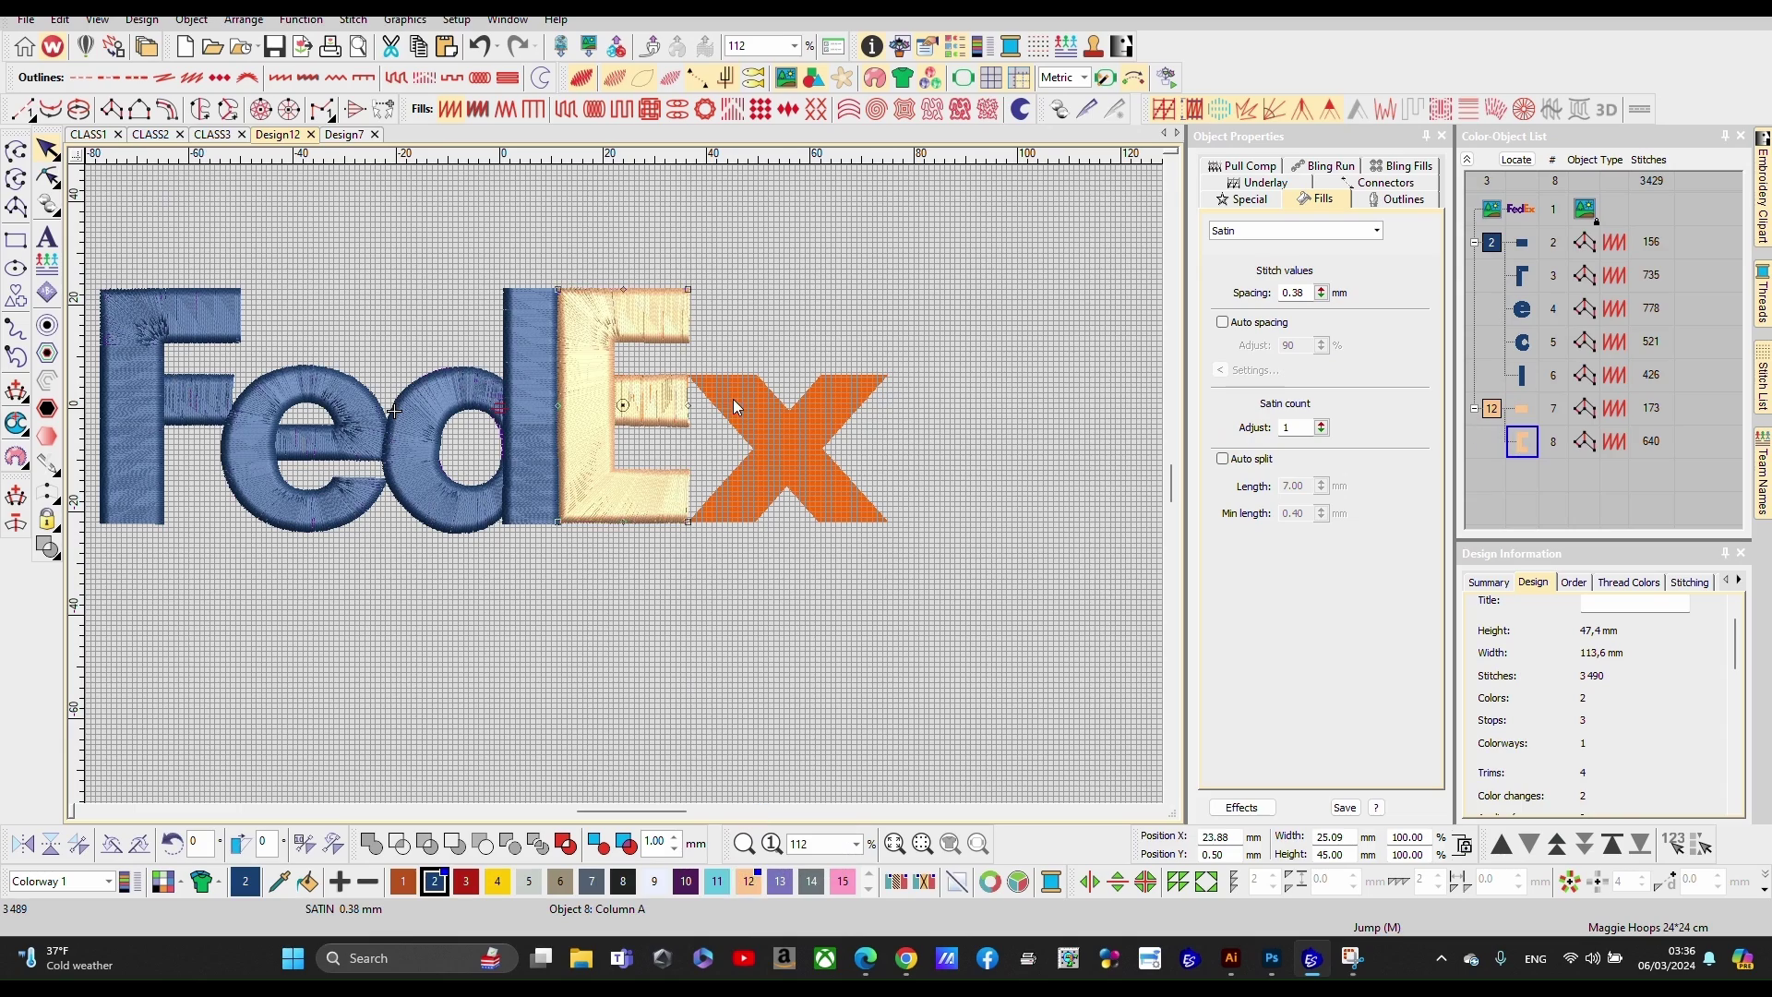
Step: Examine how the x is split into segments in the Design7 lettering outlines, and return to Design12
{"action": "scroll", "coordinate": [732, 408], "scroll_direction": "up", "scroll_amount": 3}
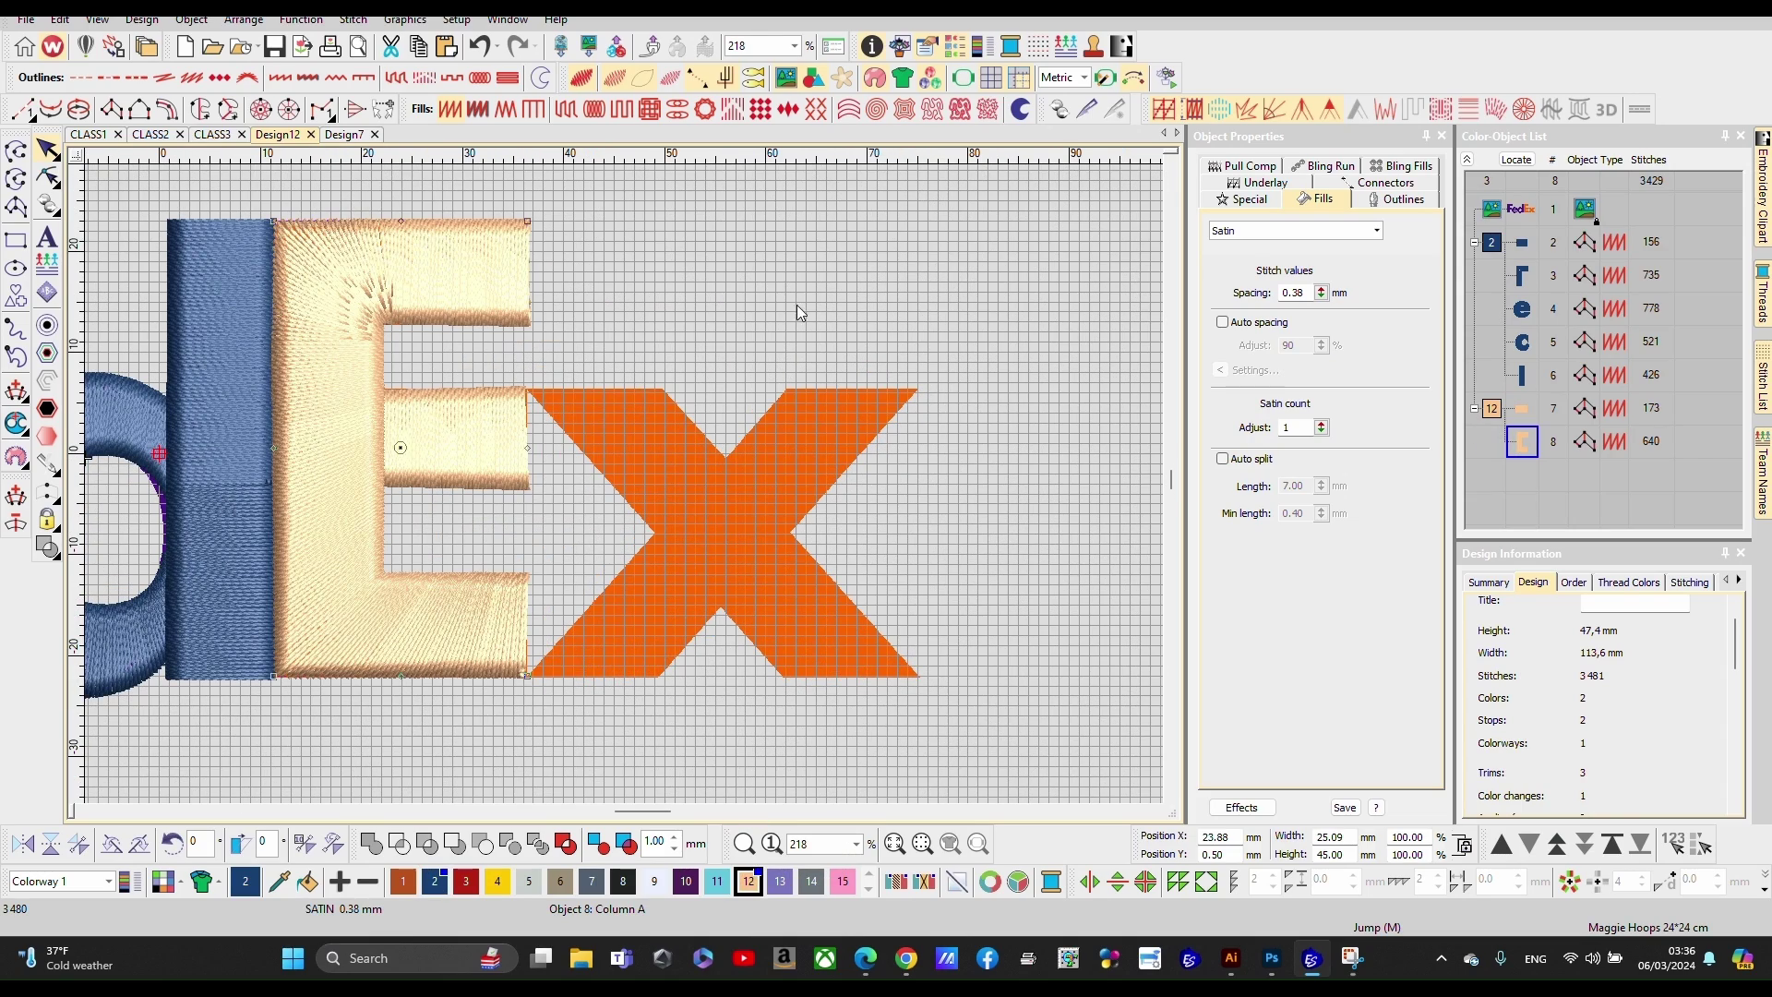
{"action": "left_click", "coordinate": [344, 135]}
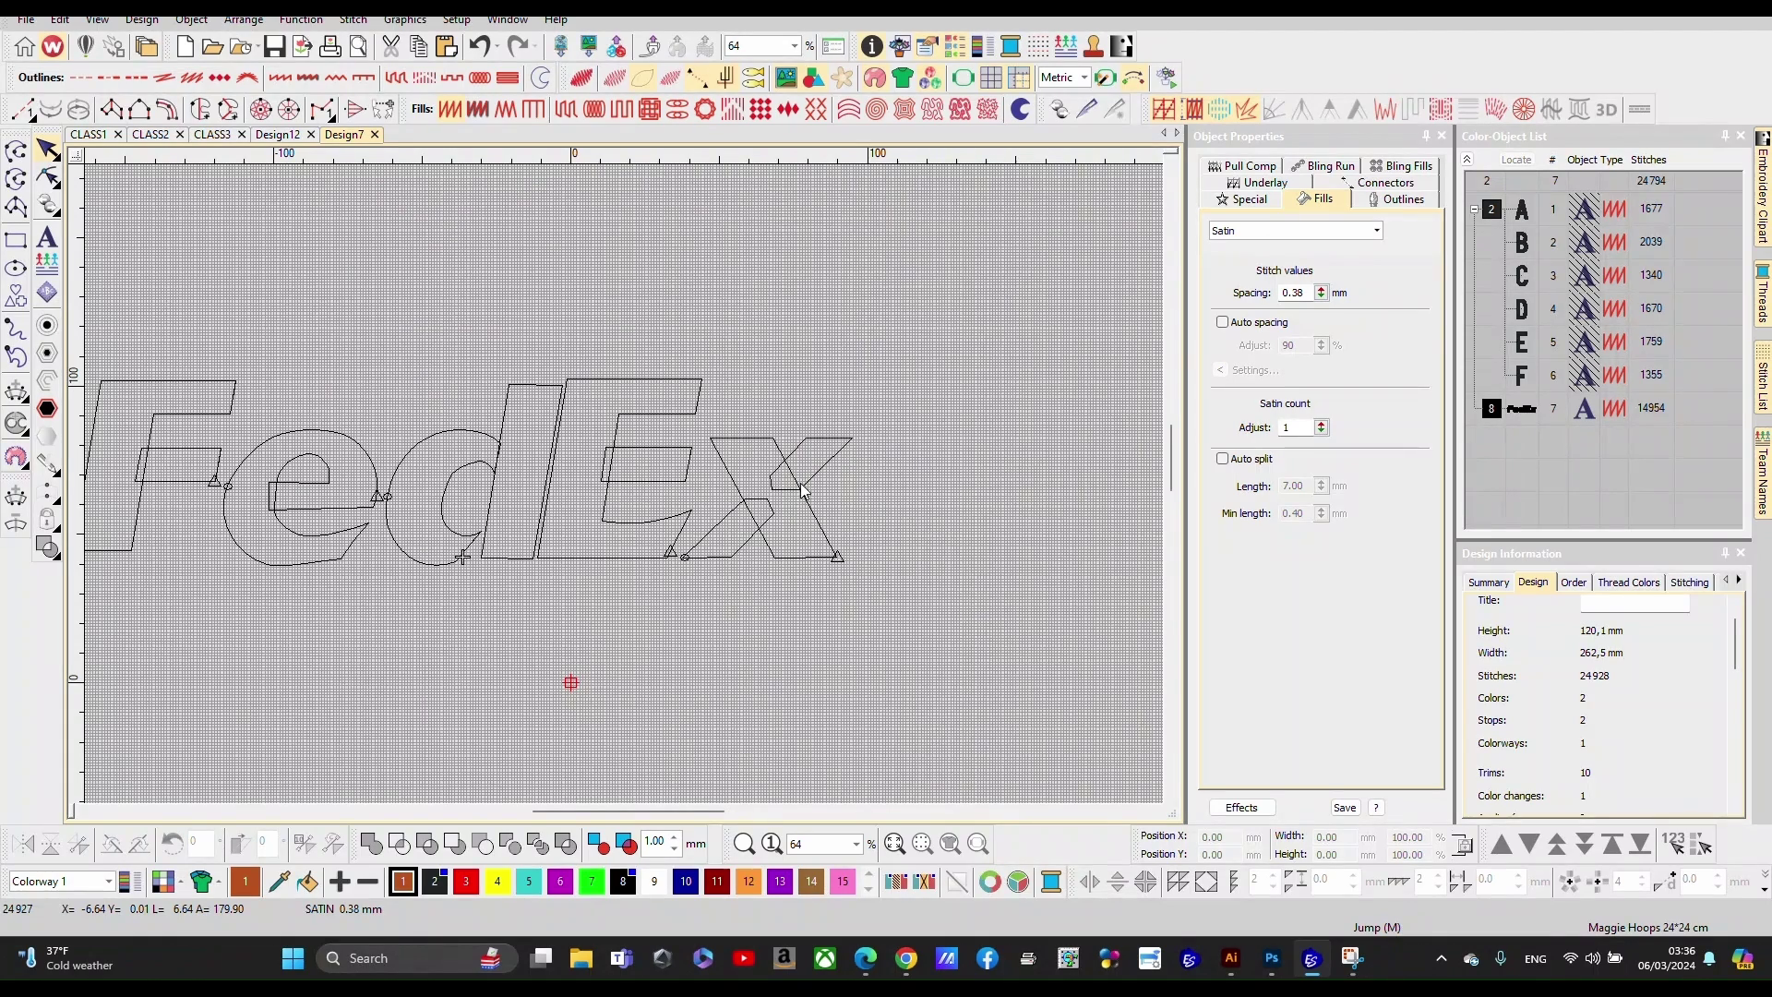
{"action": "left_click", "coordinate": [279, 135]}
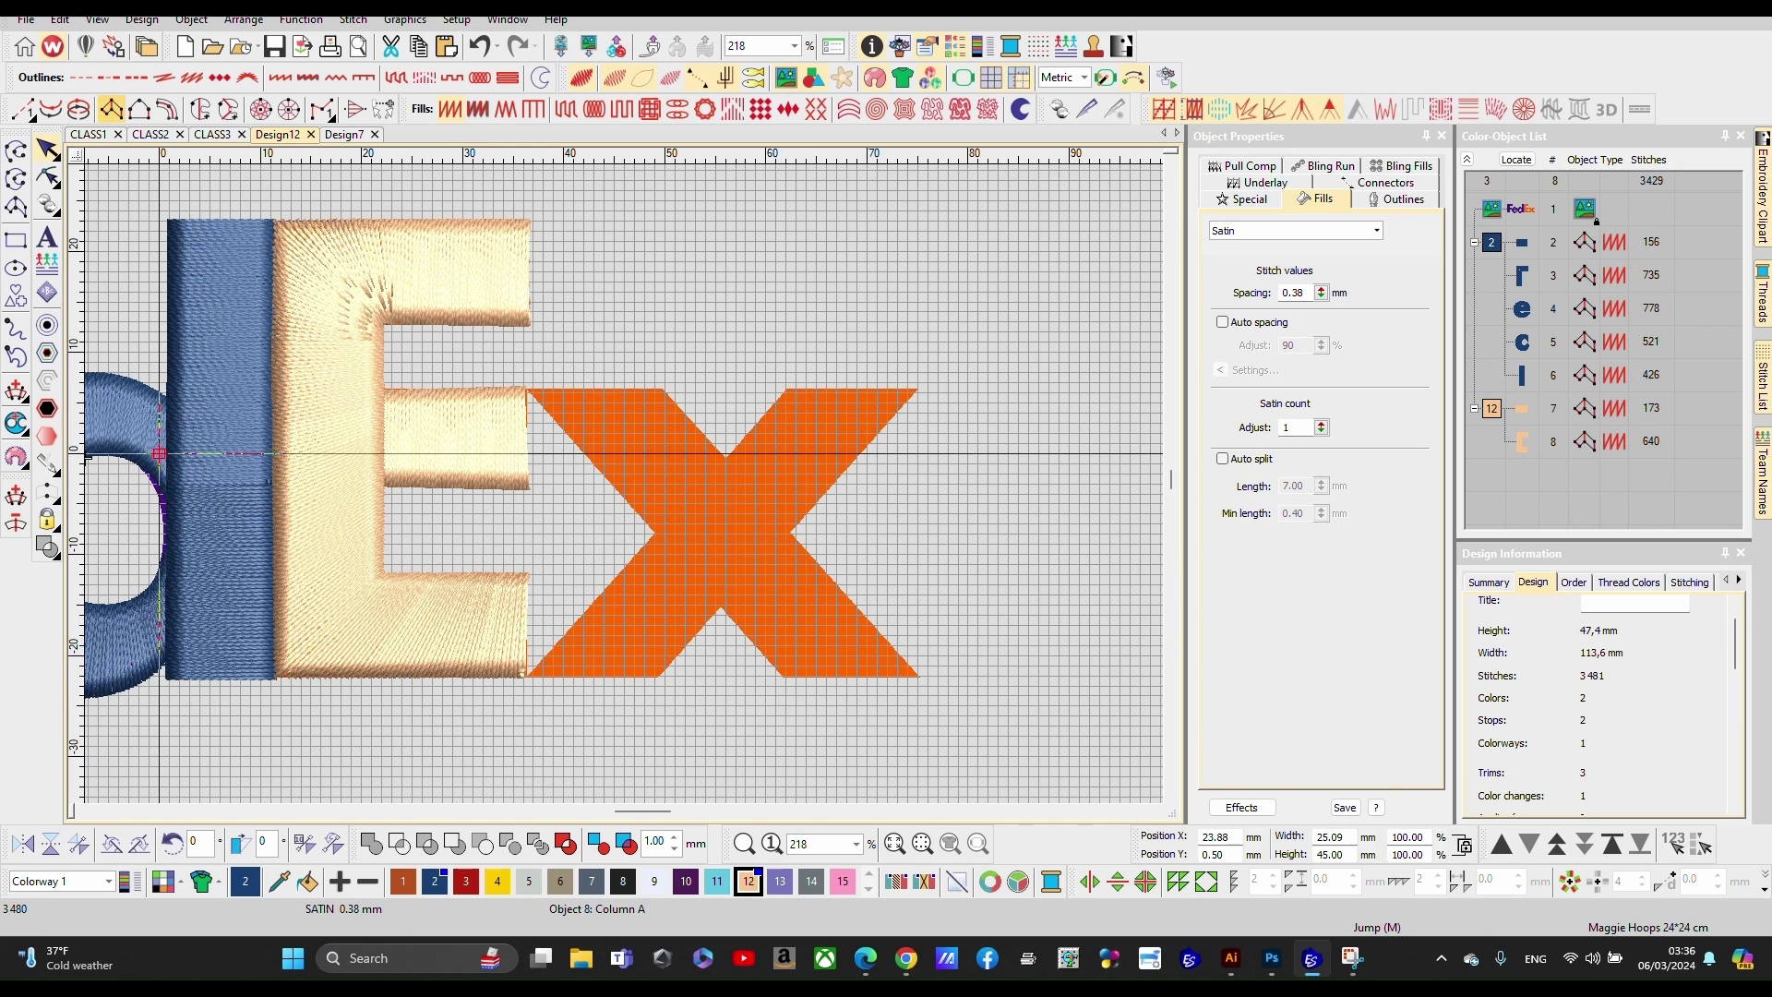
Step: Digitize the x's upper-right arm as a Column A satin, ending it slightly inside the crossing diagonal
{"action": "key", "text": "a"}
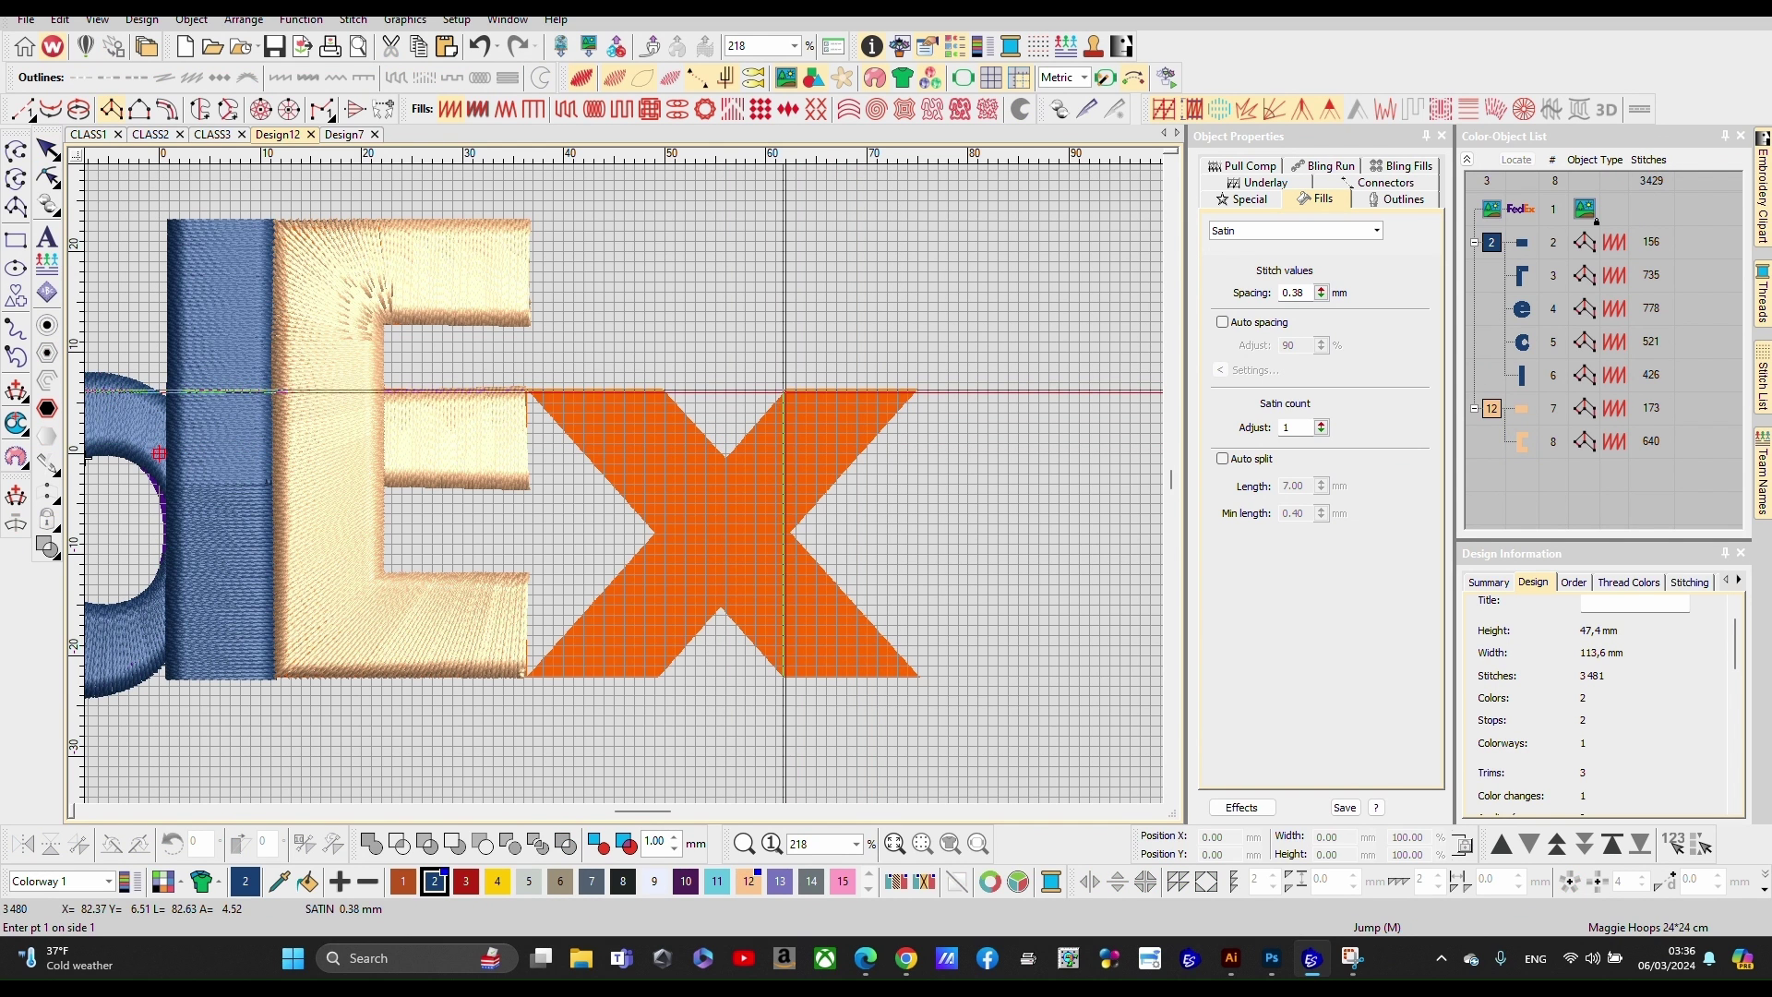
{"action": "left_click", "coordinate": [918, 393]}
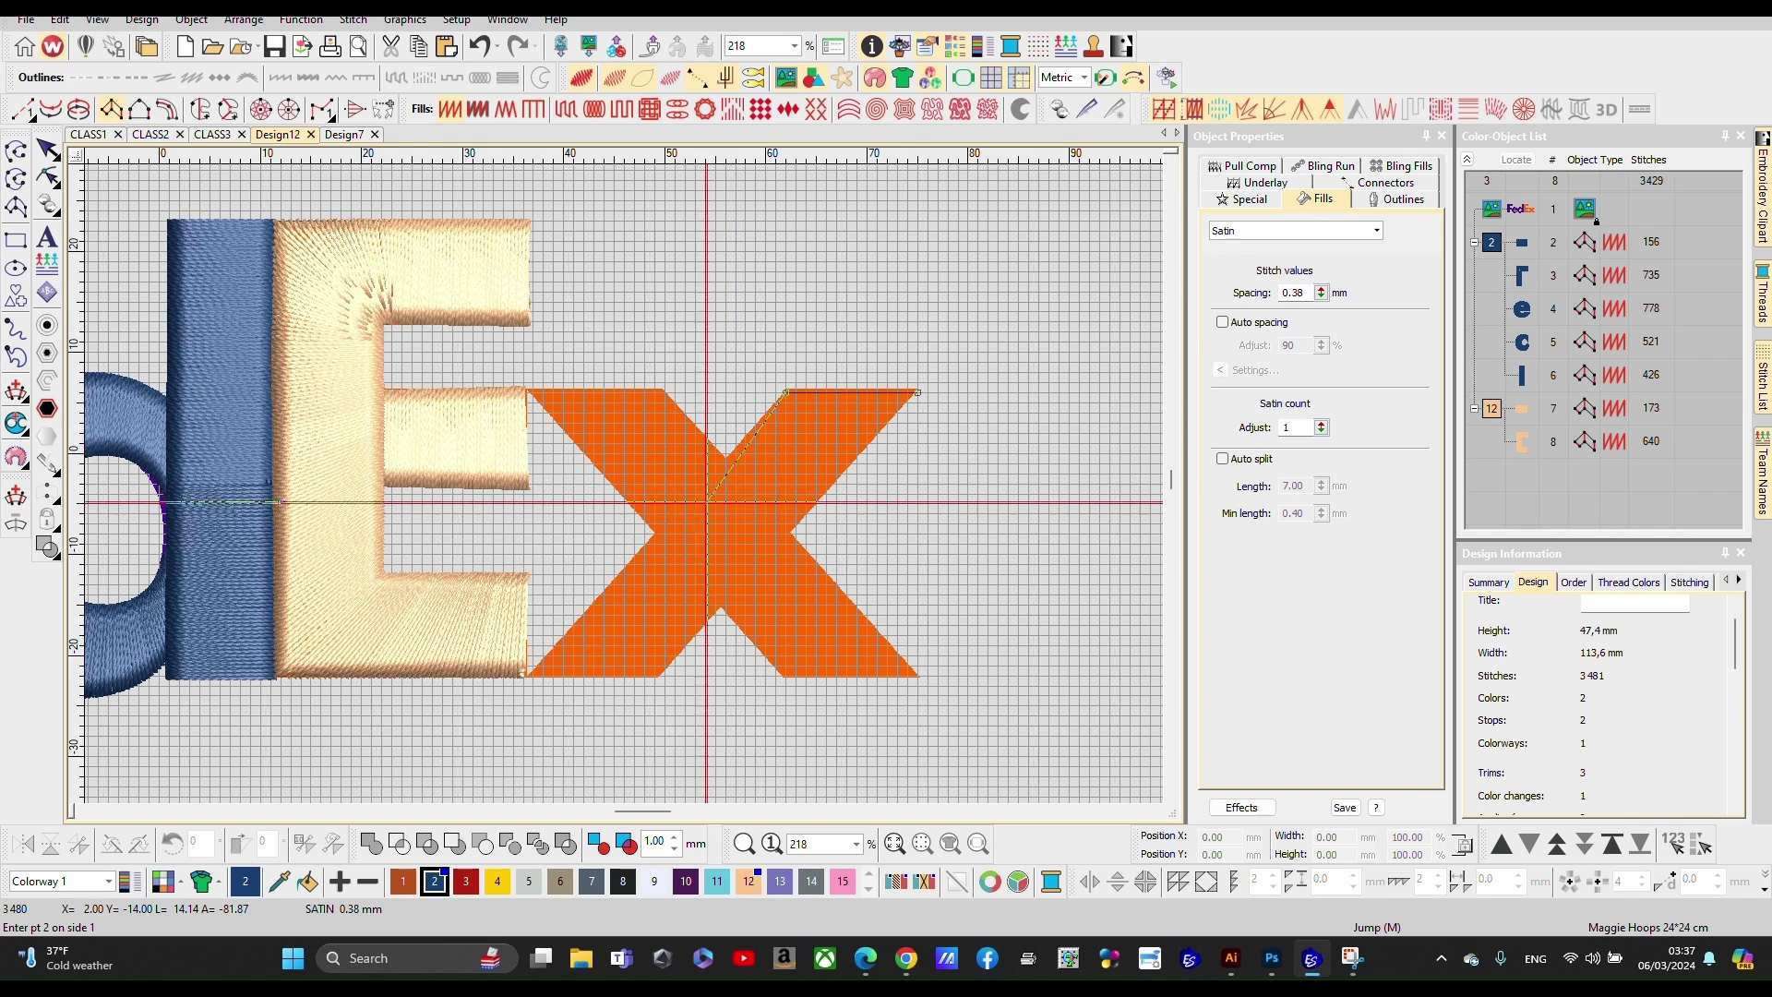
{"action": "left_click", "coordinate": [711, 474]}
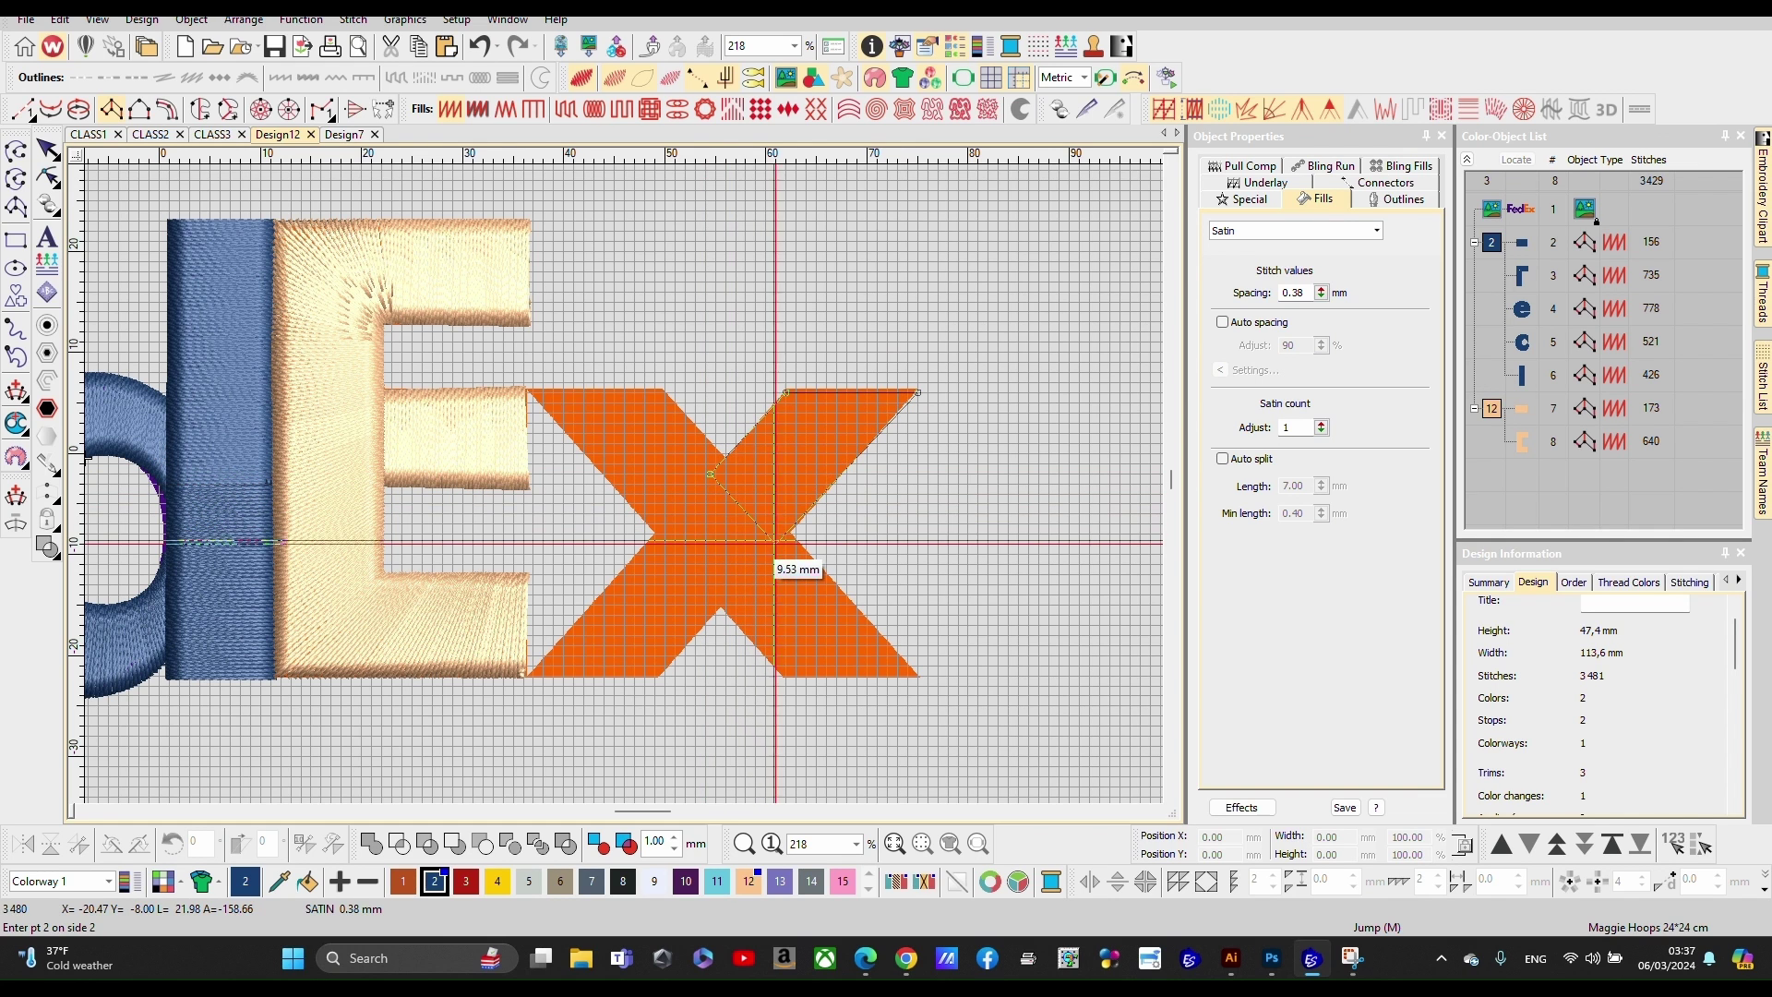
{"action": "left_click", "coordinate": [778, 540]}
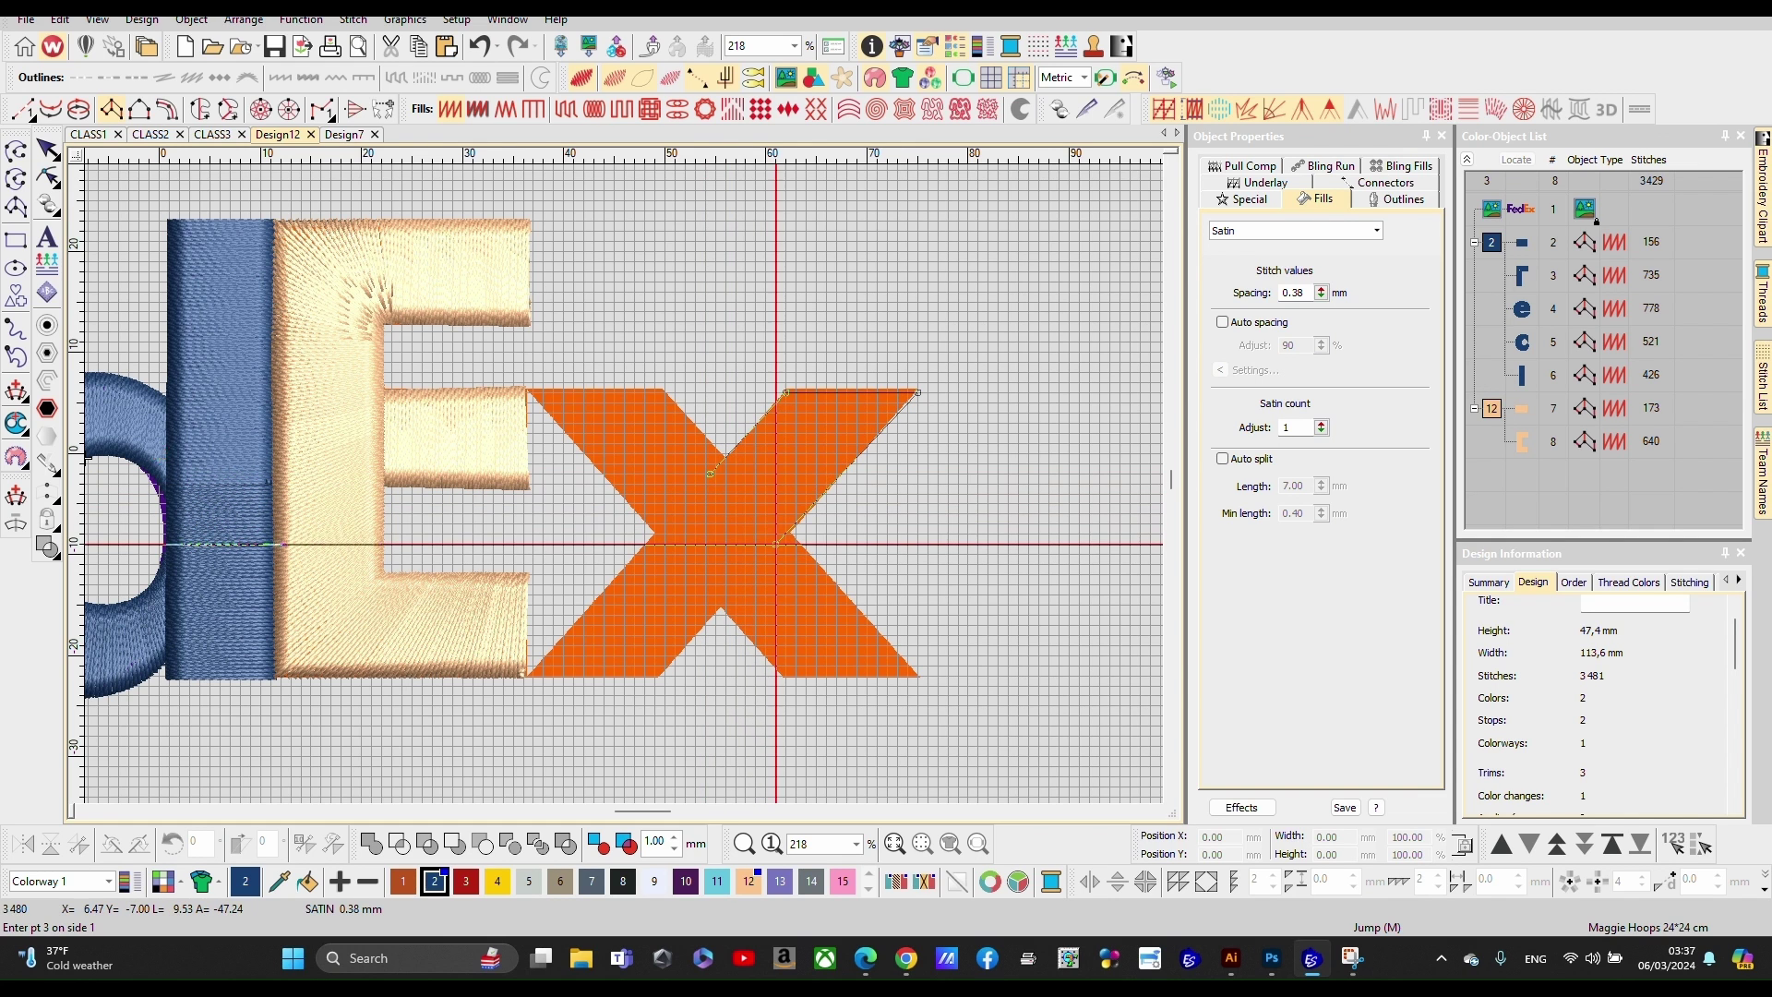
{"action": "key", "text": "Return"}
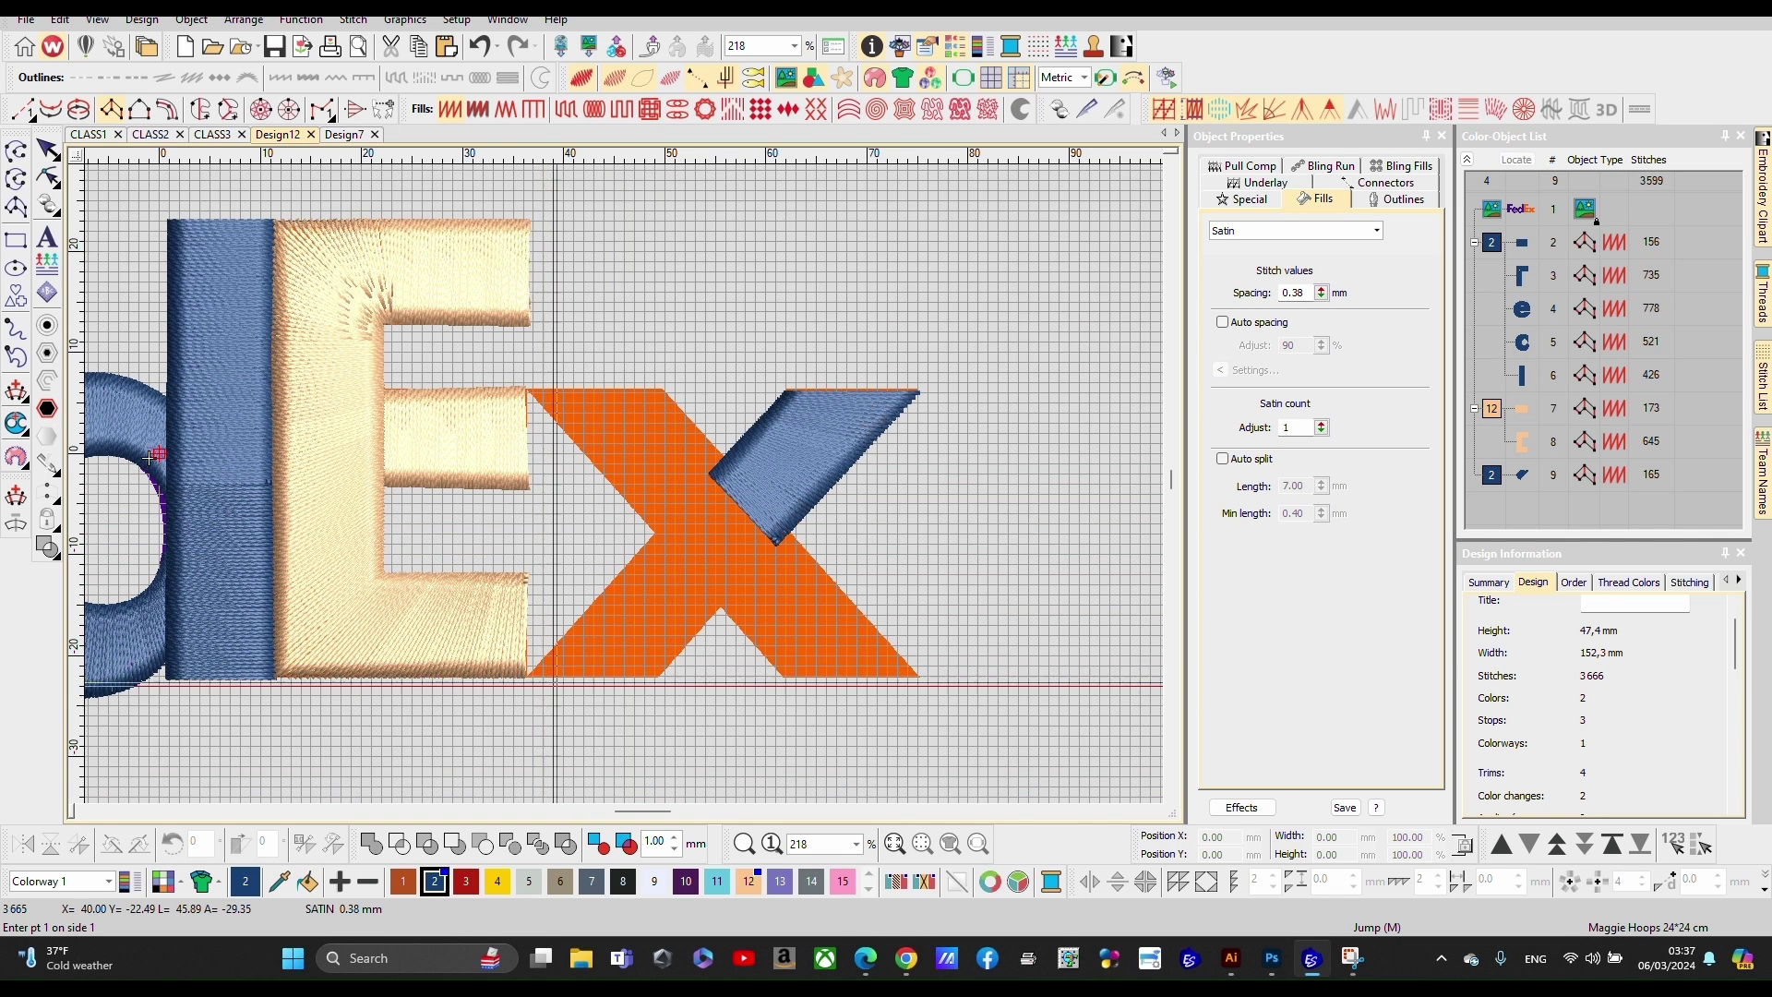
Step: Add a Column A satin for the x's lower-left leg, from its base corners up into the crossing diagonal
{"action": "scroll", "coordinate": [547, 675], "scroll_direction": "up", "scroll_amount": 3}
{"action": "scroll", "coordinate": [625, 476], "scroll_direction": "up", "scroll_amount": 4}
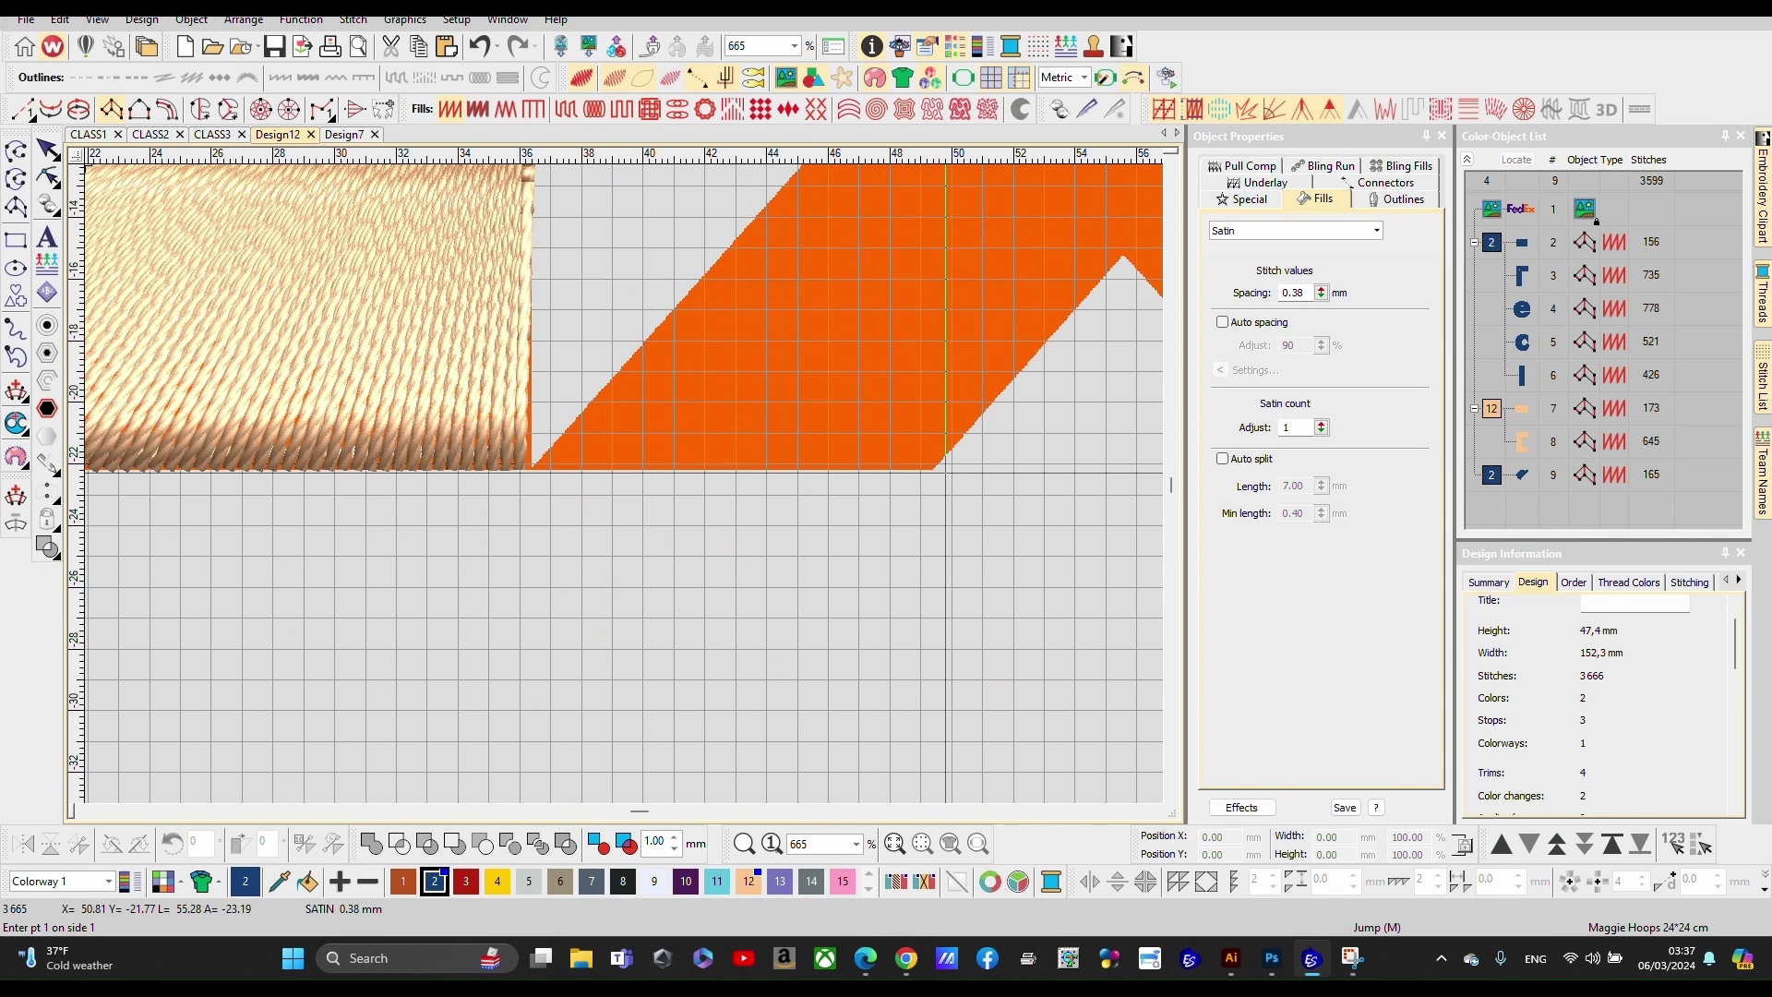
{"action": "left_click", "coordinate": [934, 469]}
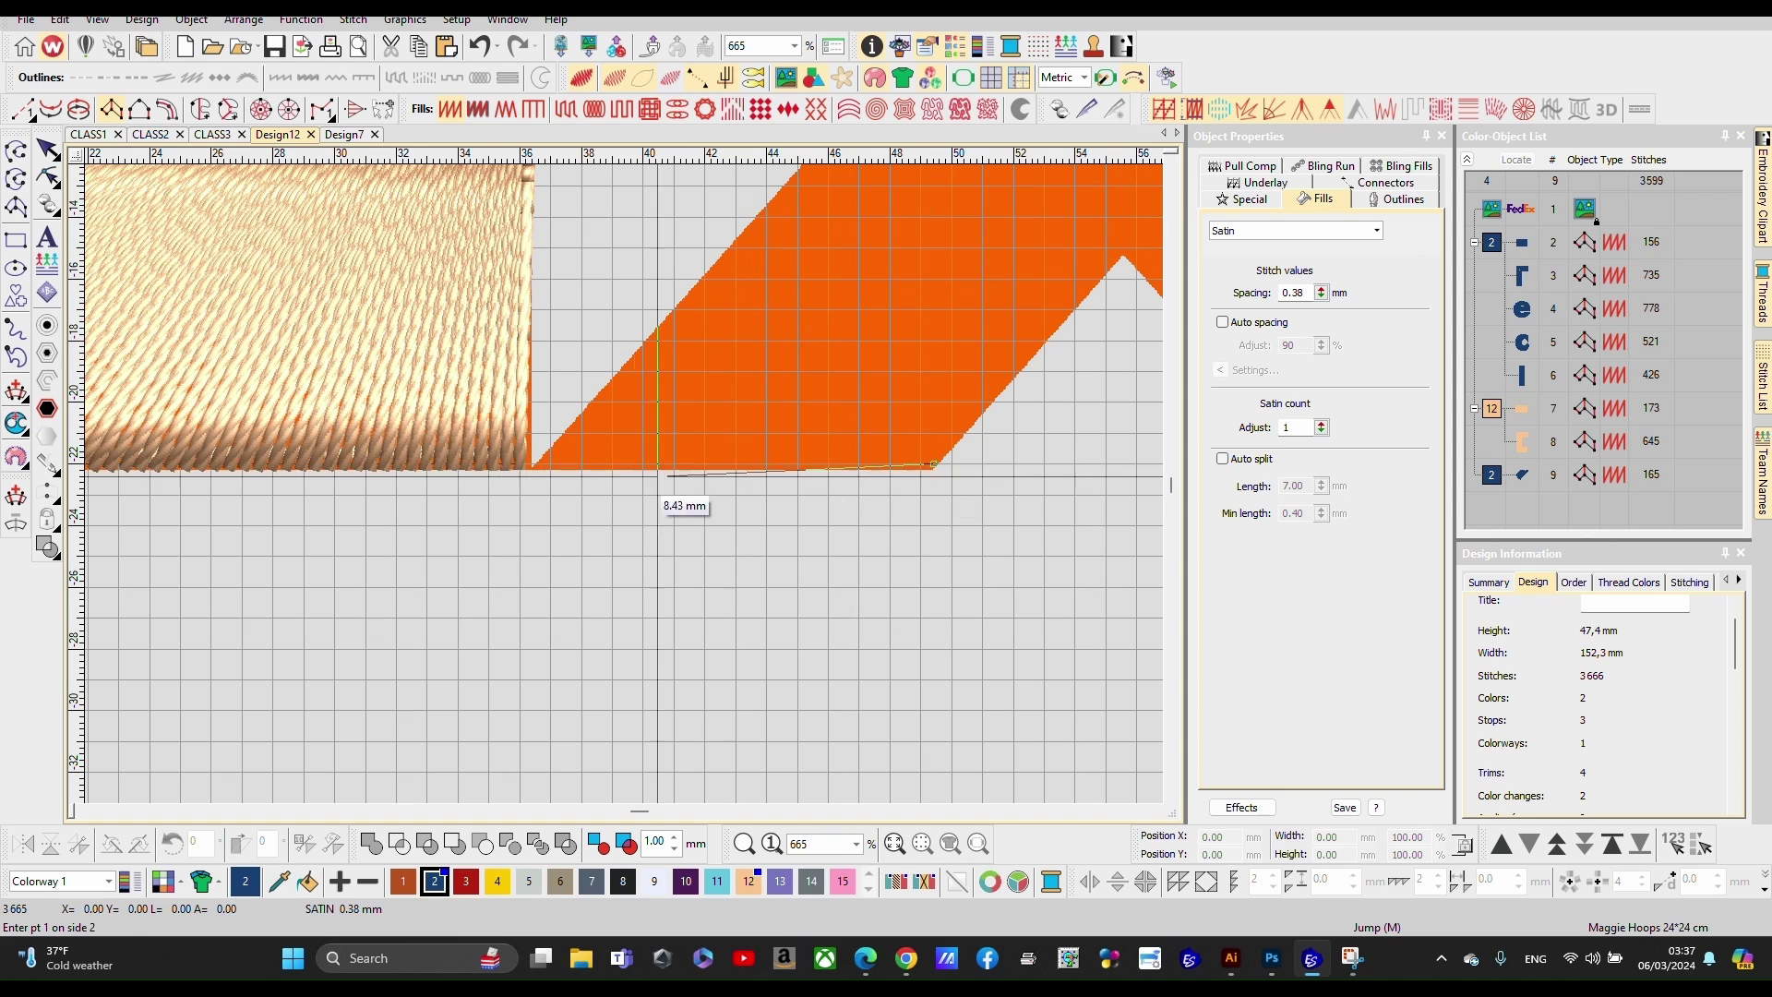
{"action": "left_click", "coordinate": [533, 464]}
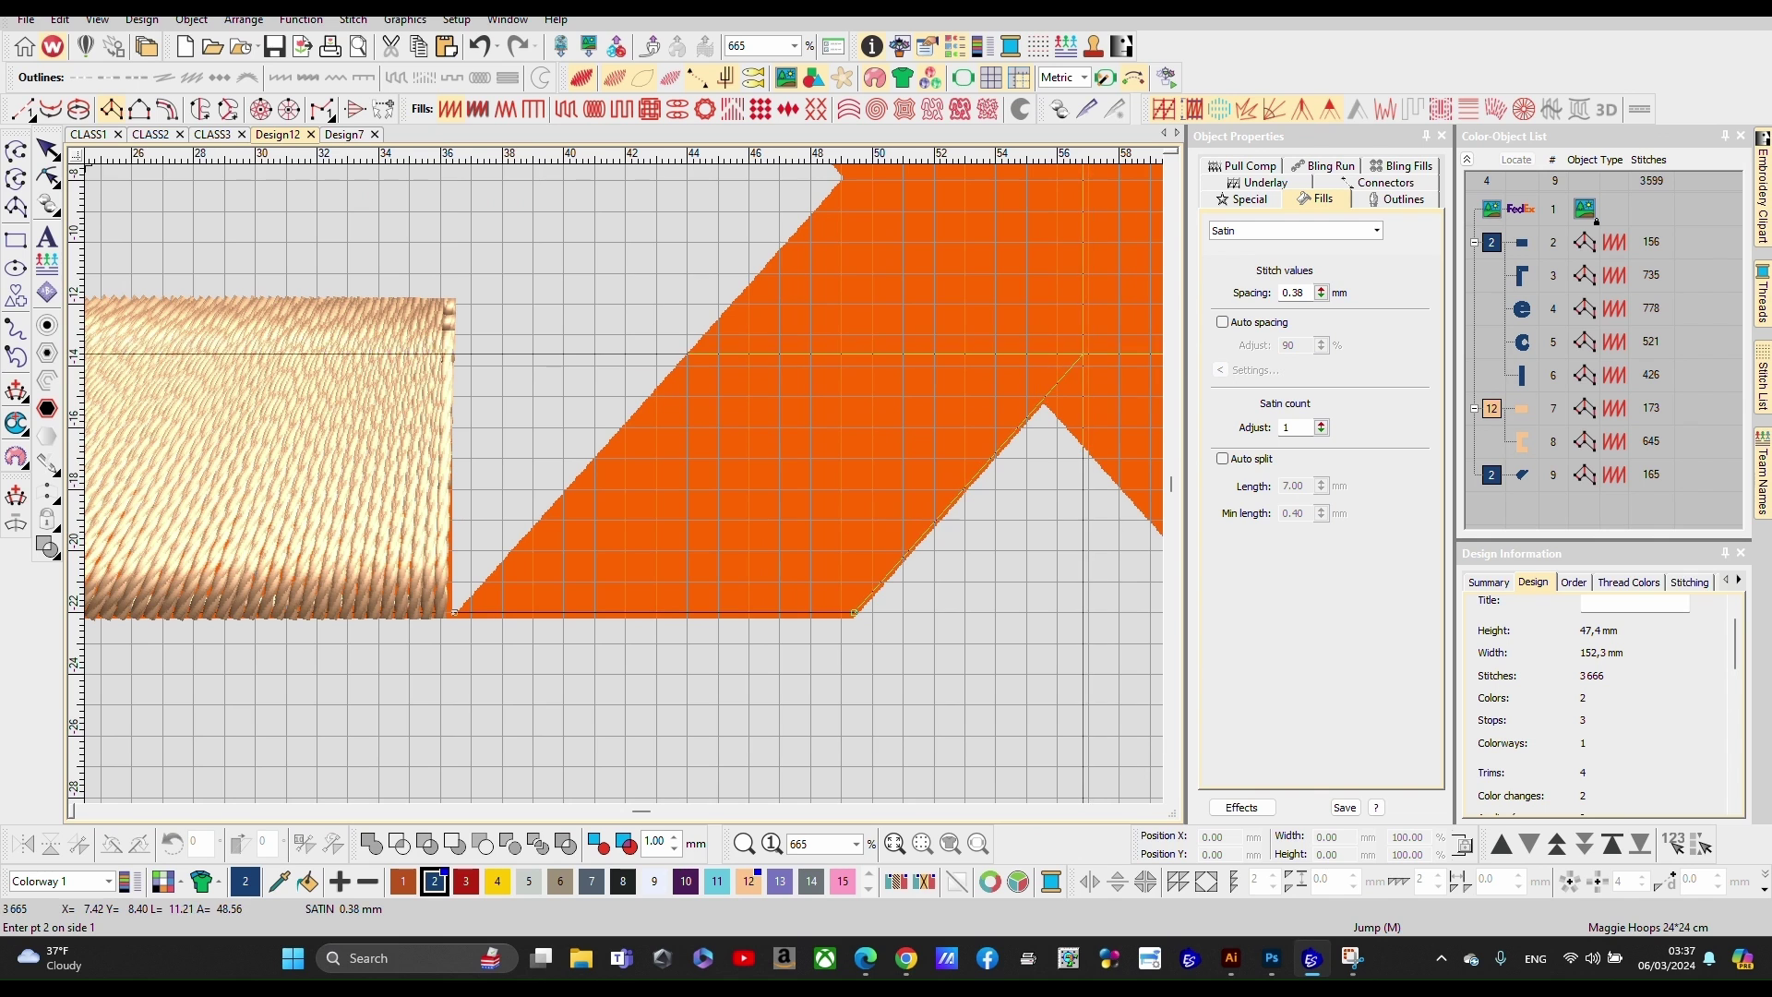
{"action": "left_click", "coordinate": [1084, 353]}
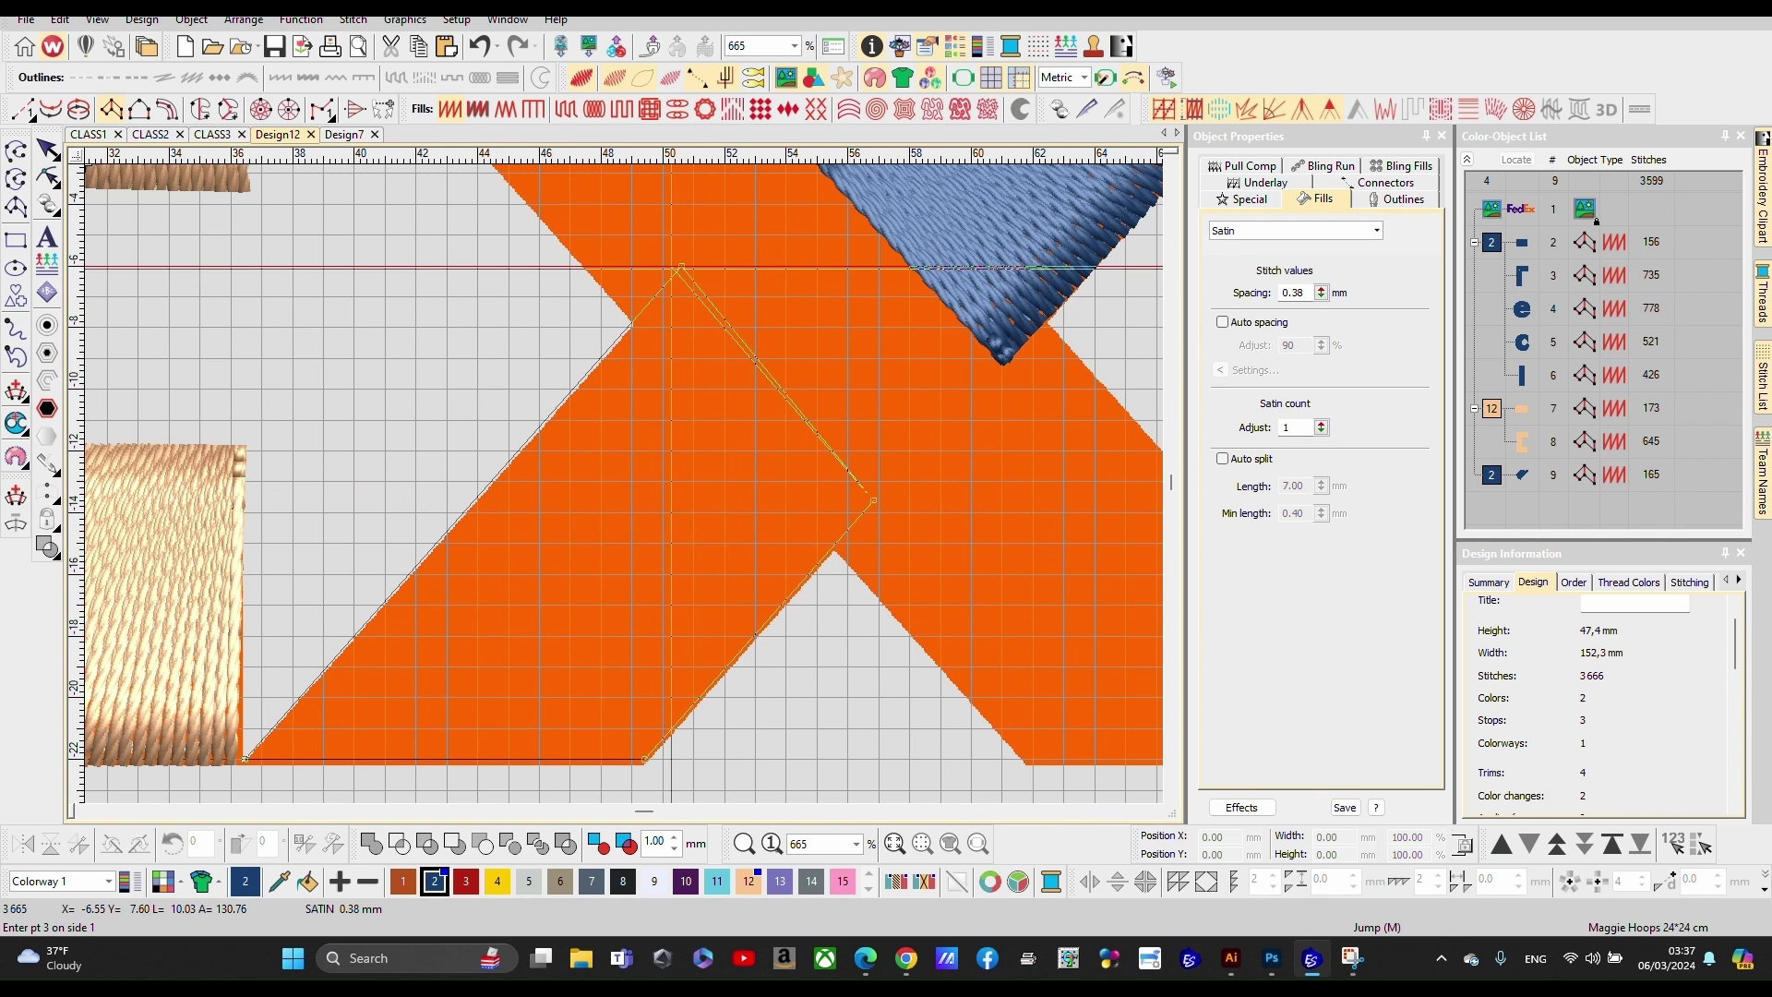
{"action": "key", "text": "Return"}
Step: Cover the x's full diagonal from upper left to lower right with one Column A satin about 39 mm wide and 28.7 mm high
{"action": "scroll", "coordinate": [554, 277], "scroll_direction": "down", "scroll_amount": 5}
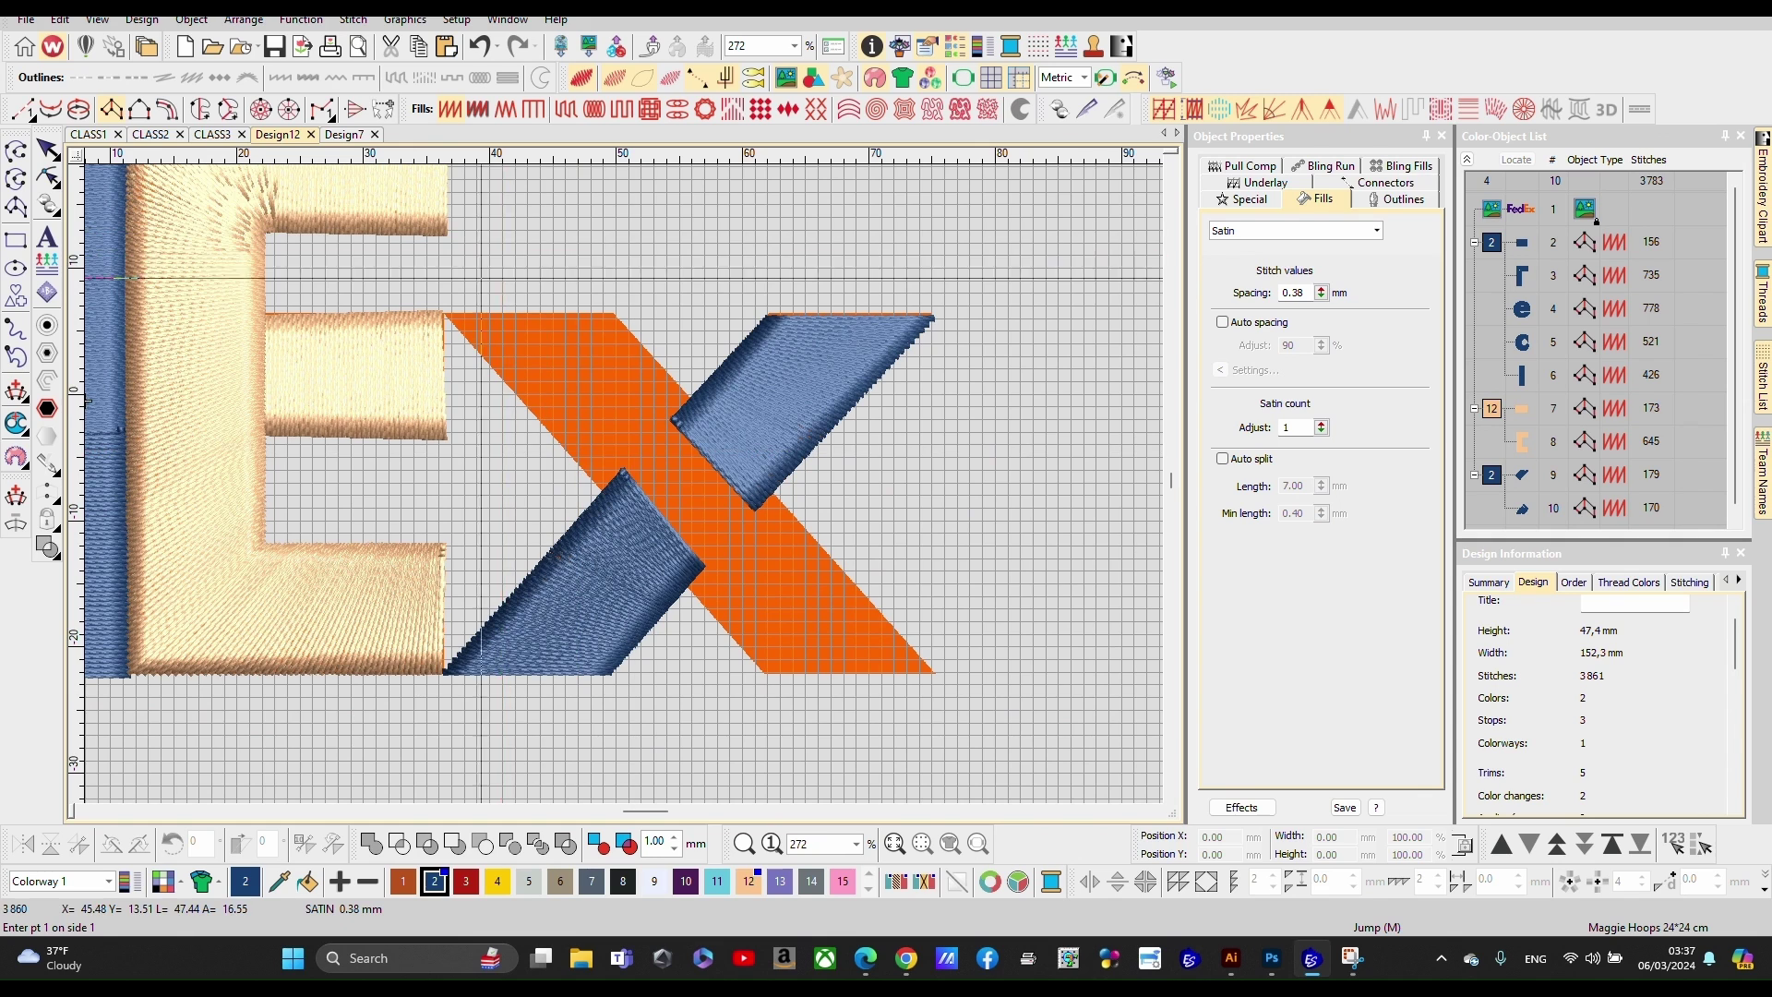
{"action": "scroll", "coordinate": [644, 389], "scroll_direction": "up", "scroll_amount": 5}
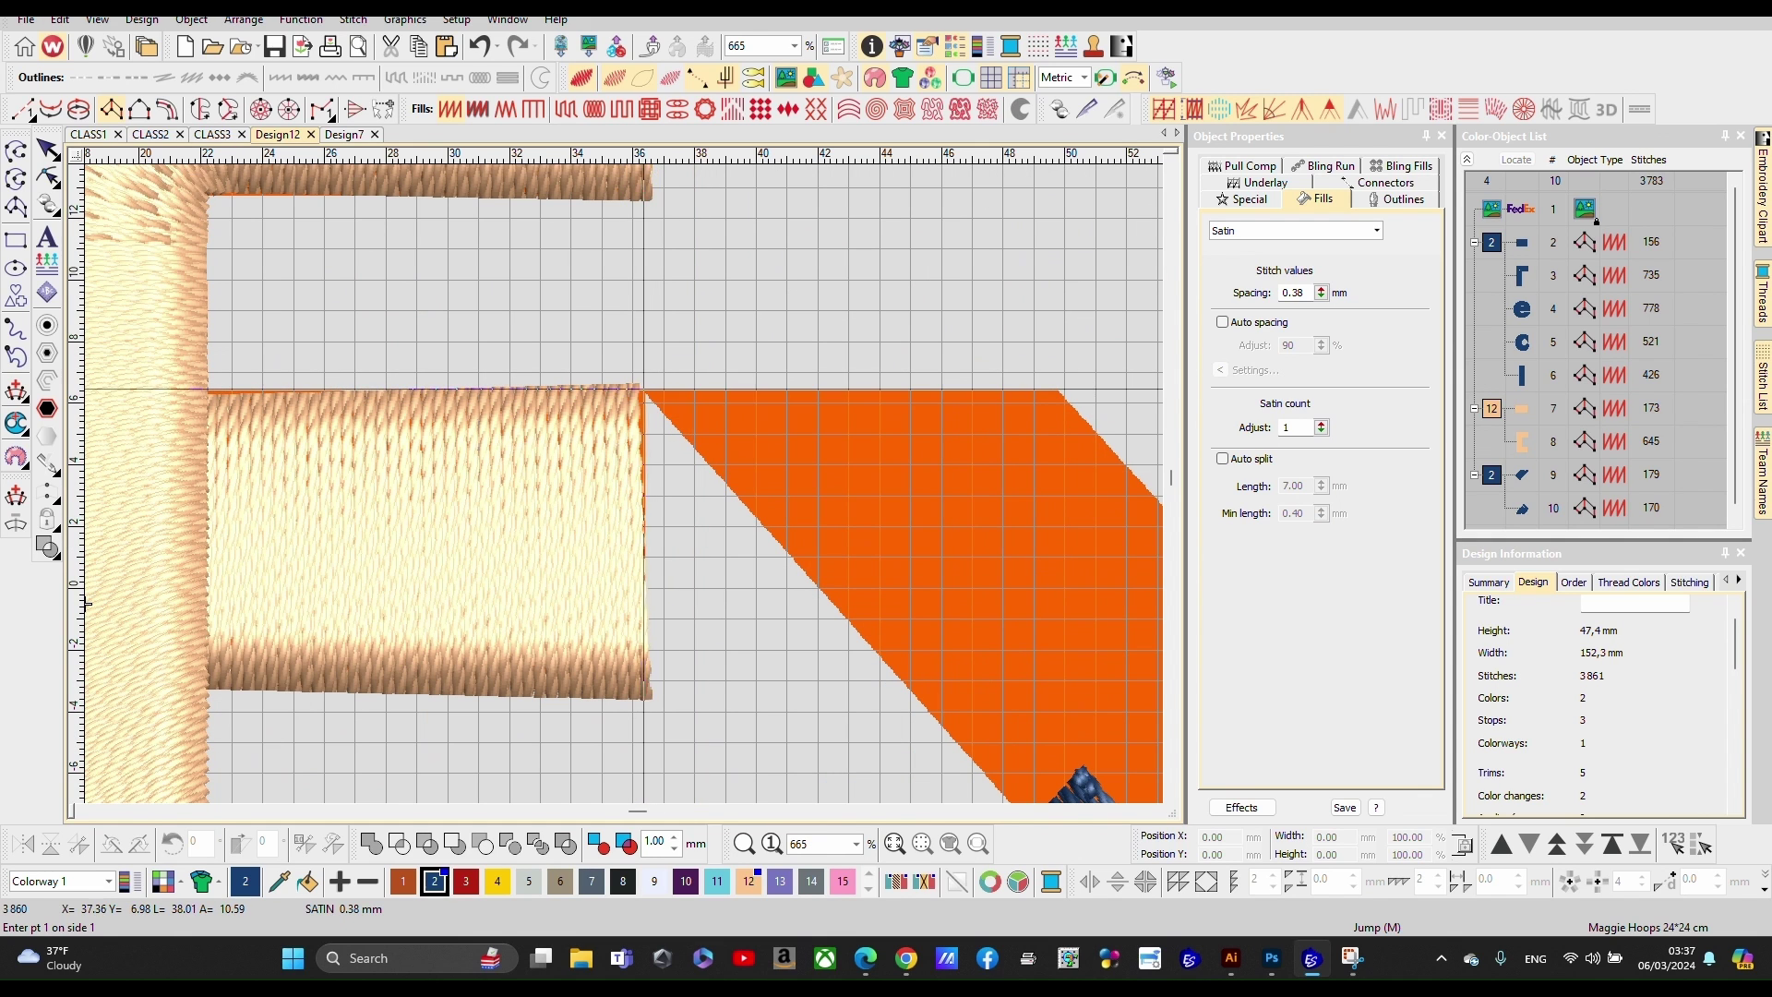
{"action": "left_click", "coordinate": [644, 390]}
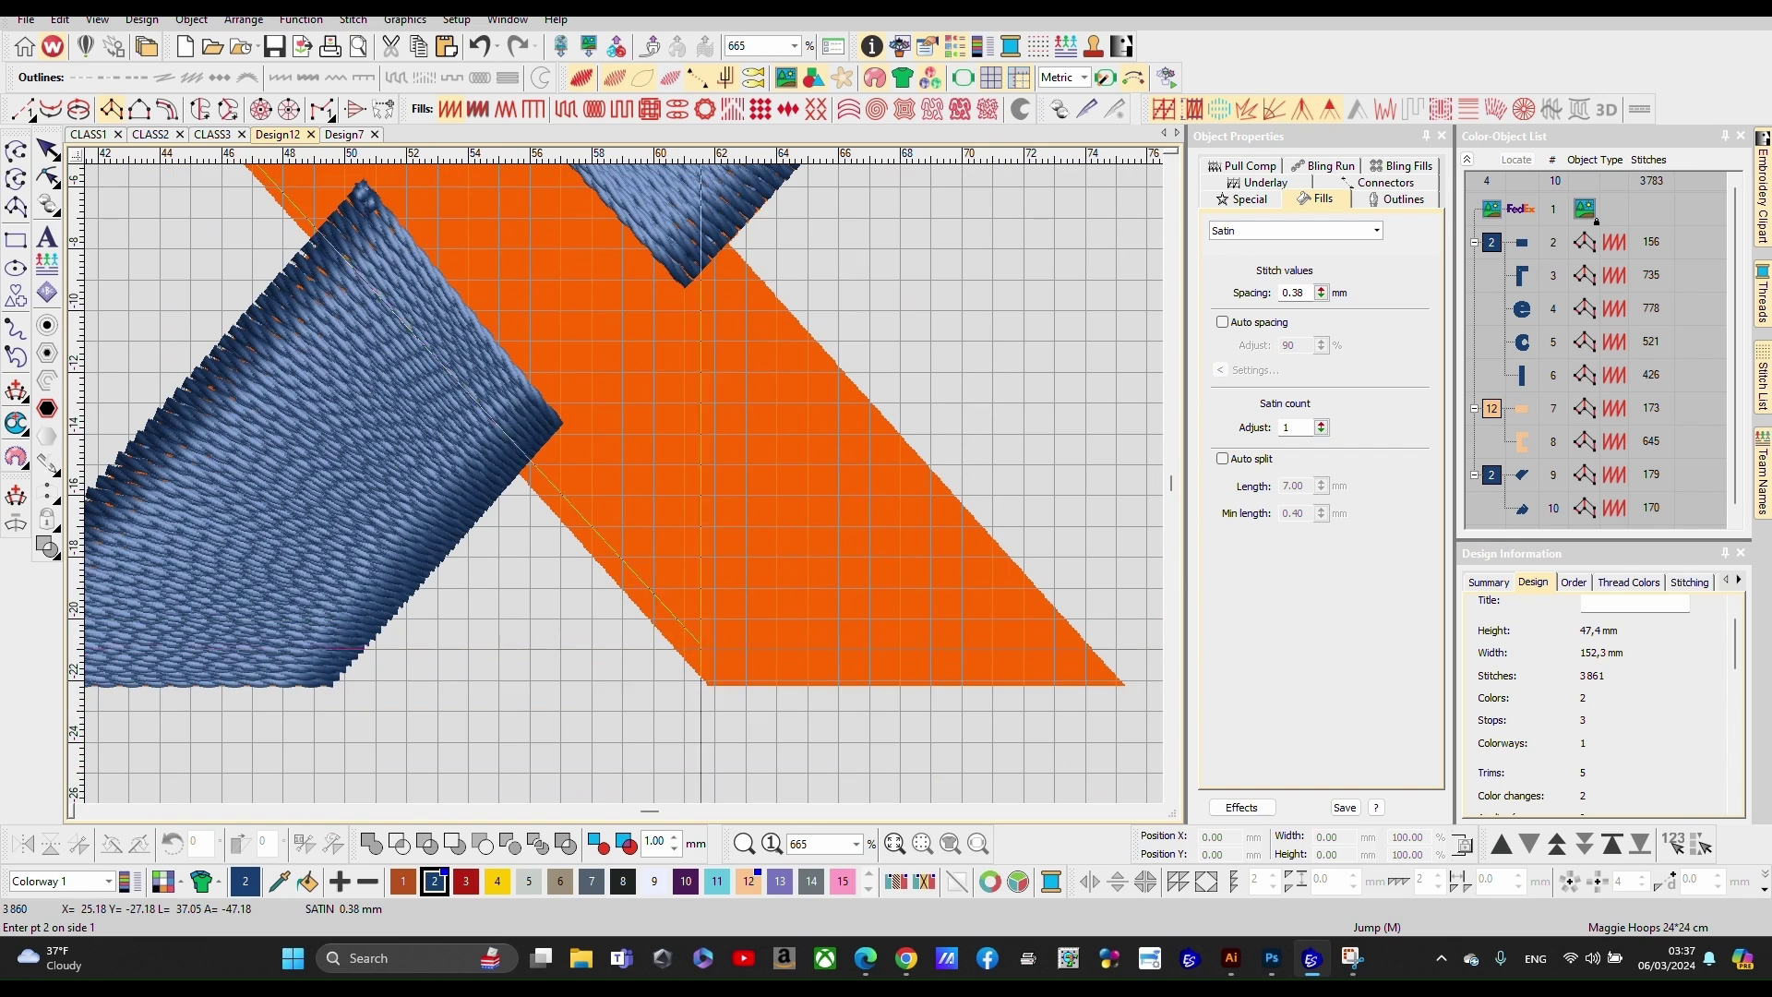
{"action": "left_click", "coordinate": [714, 696]}
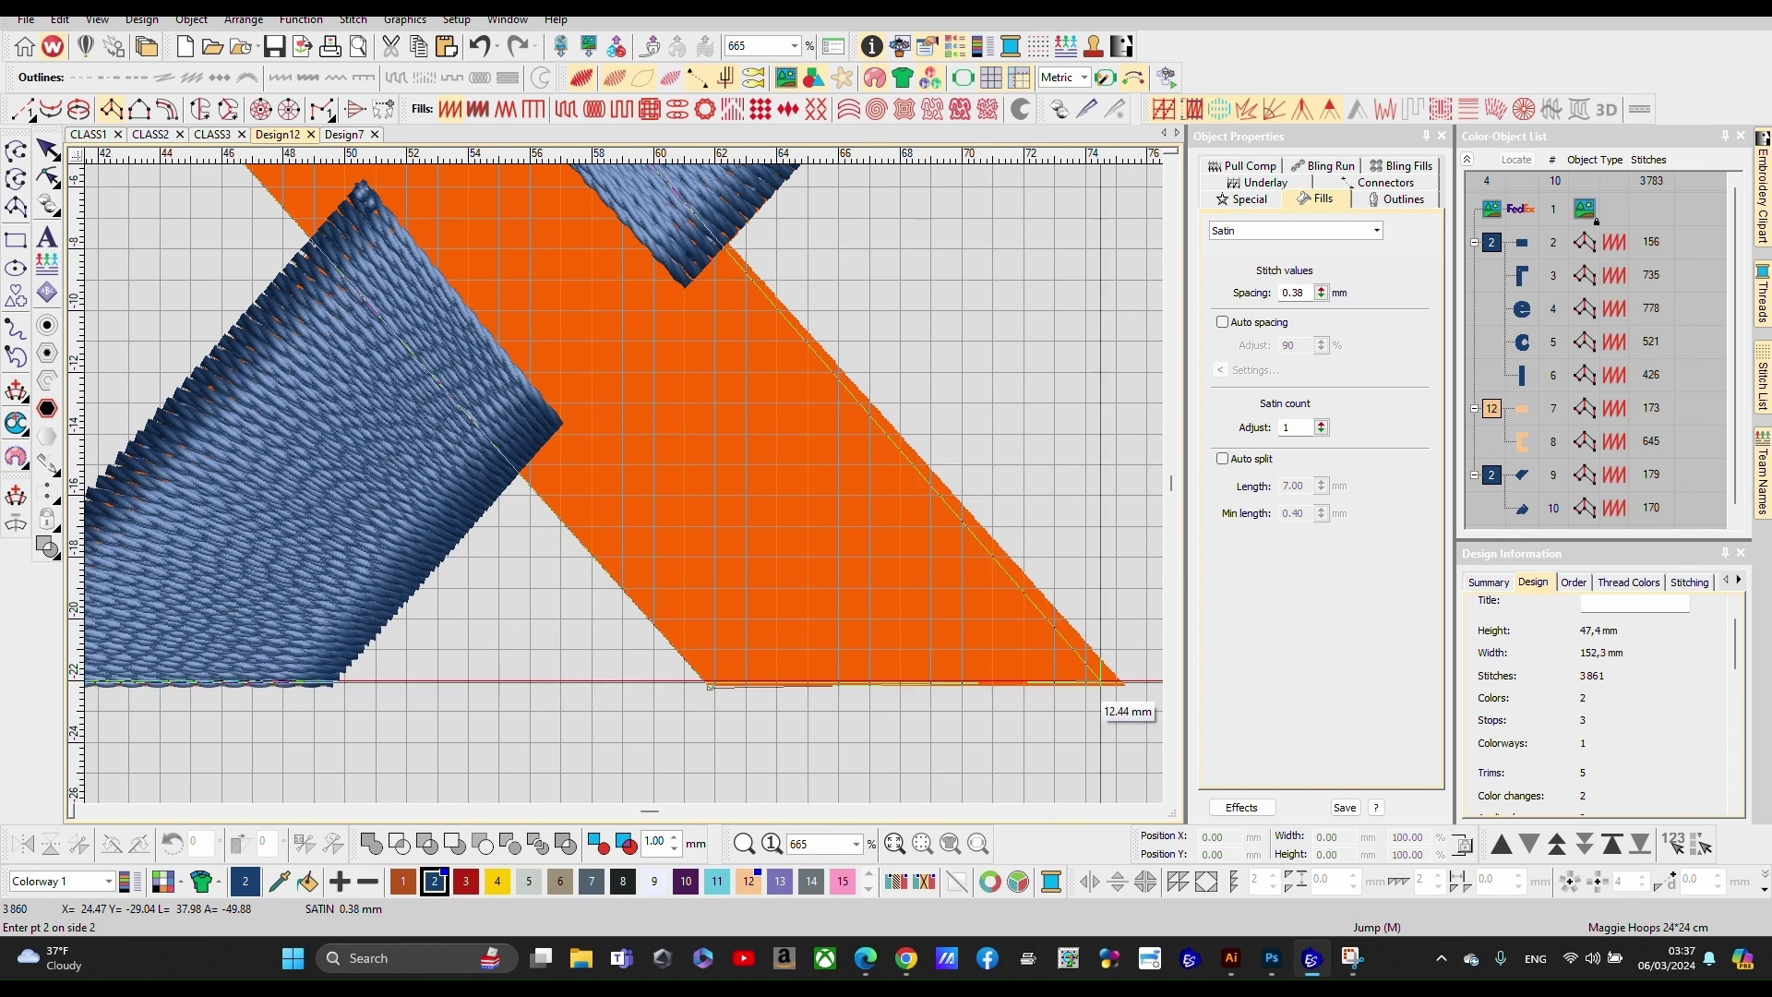
{"action": "left_click", "coordinate": [1122, 686]}
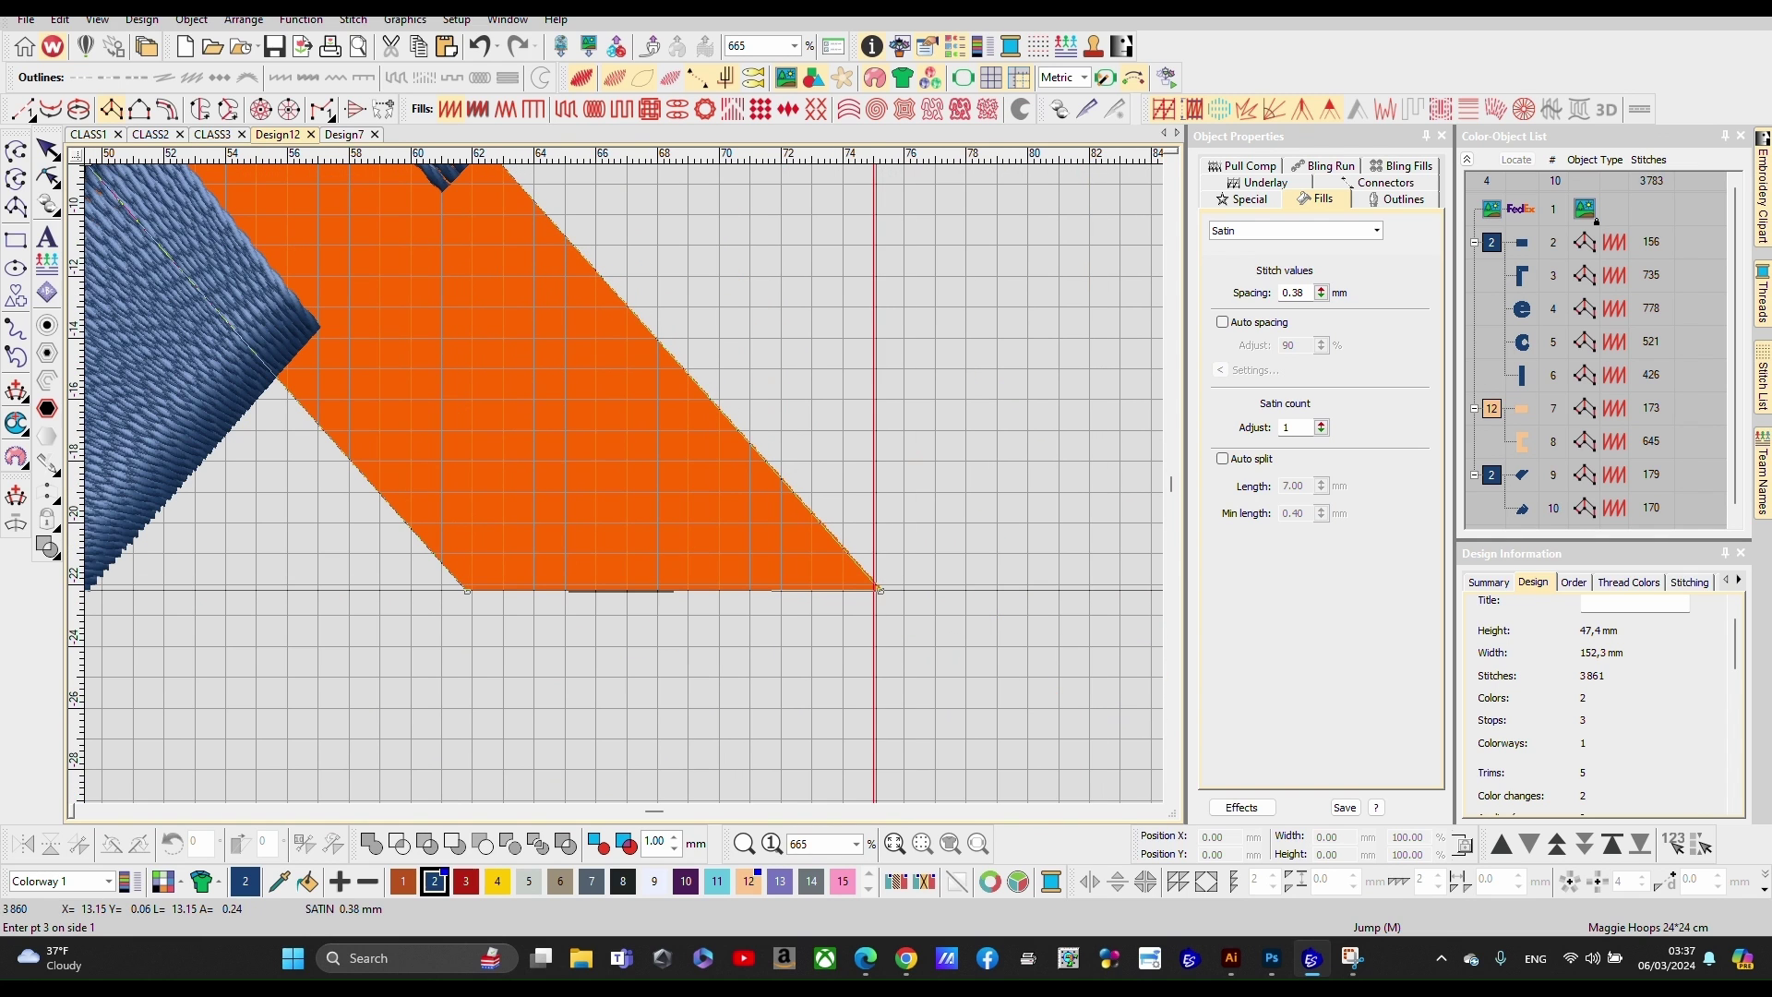
{"action": "key", "text": "Return"}
{"action": "scroll", "coordinate": [193, 500], "scroll_direction": "down", "scroll_amount": 4}
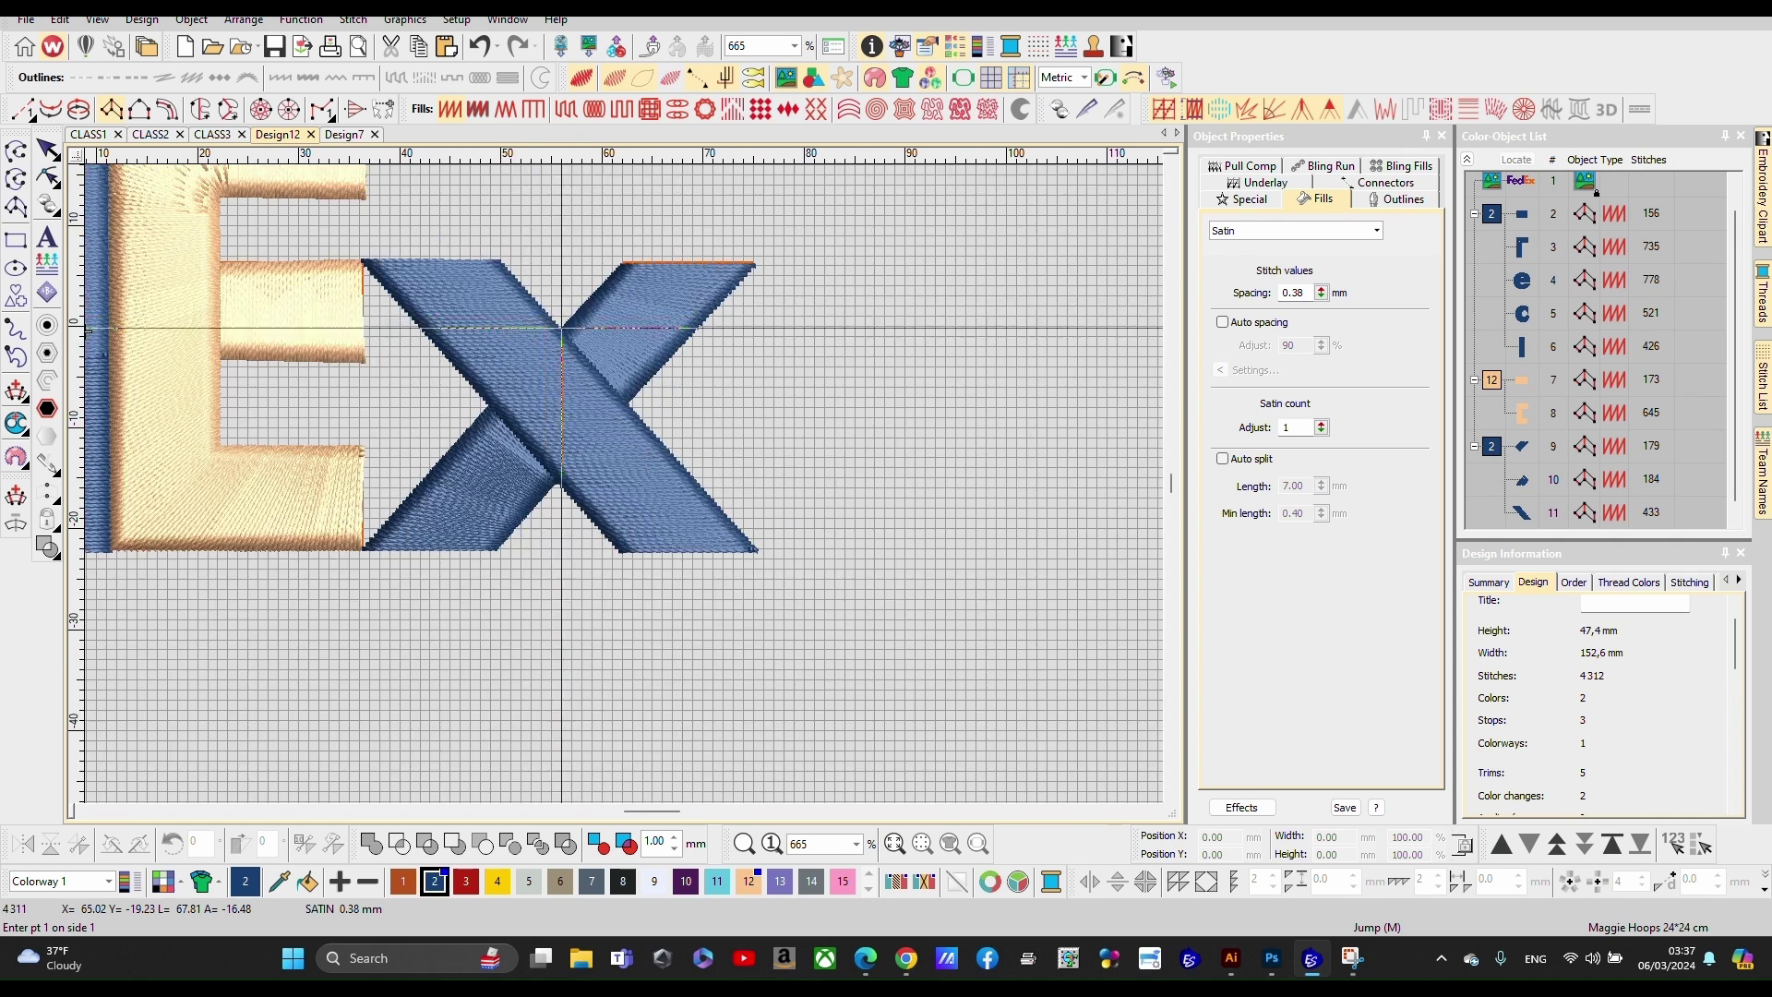
{"action": "scroll", "coordinate": [194, 500], "scroll_direction": "down", "scroll_amount": 4}
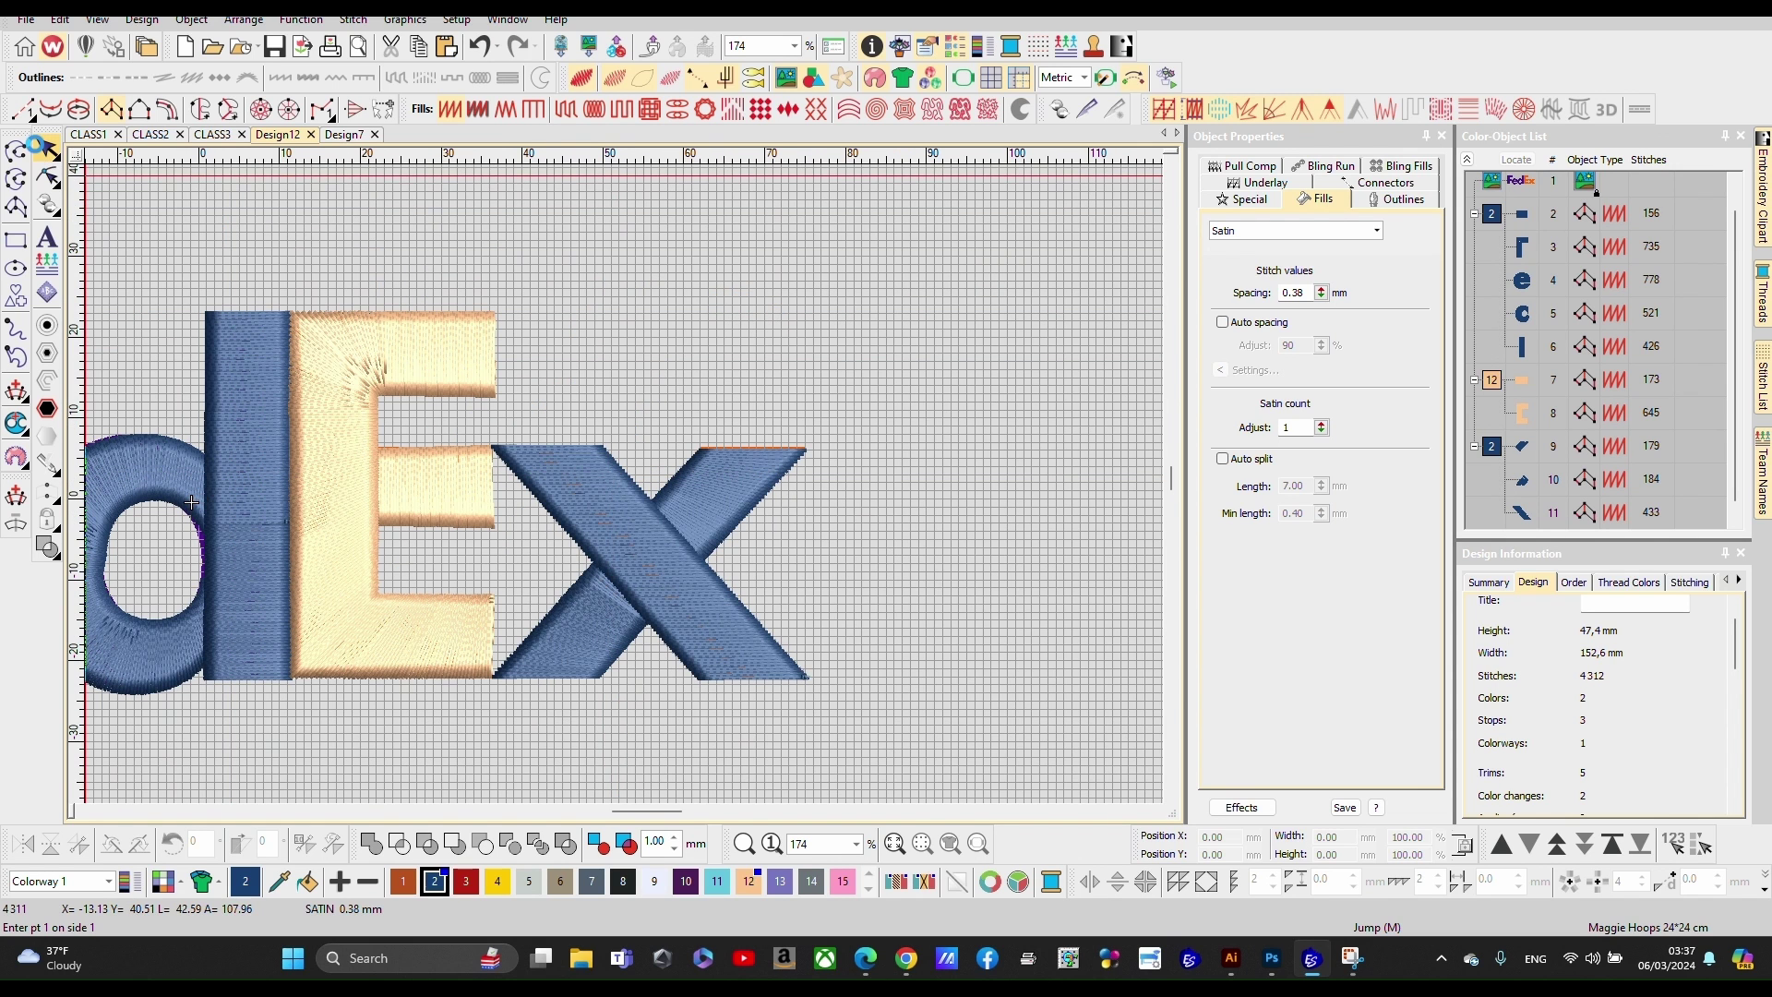
{"action": "key", "text": "Escape"}
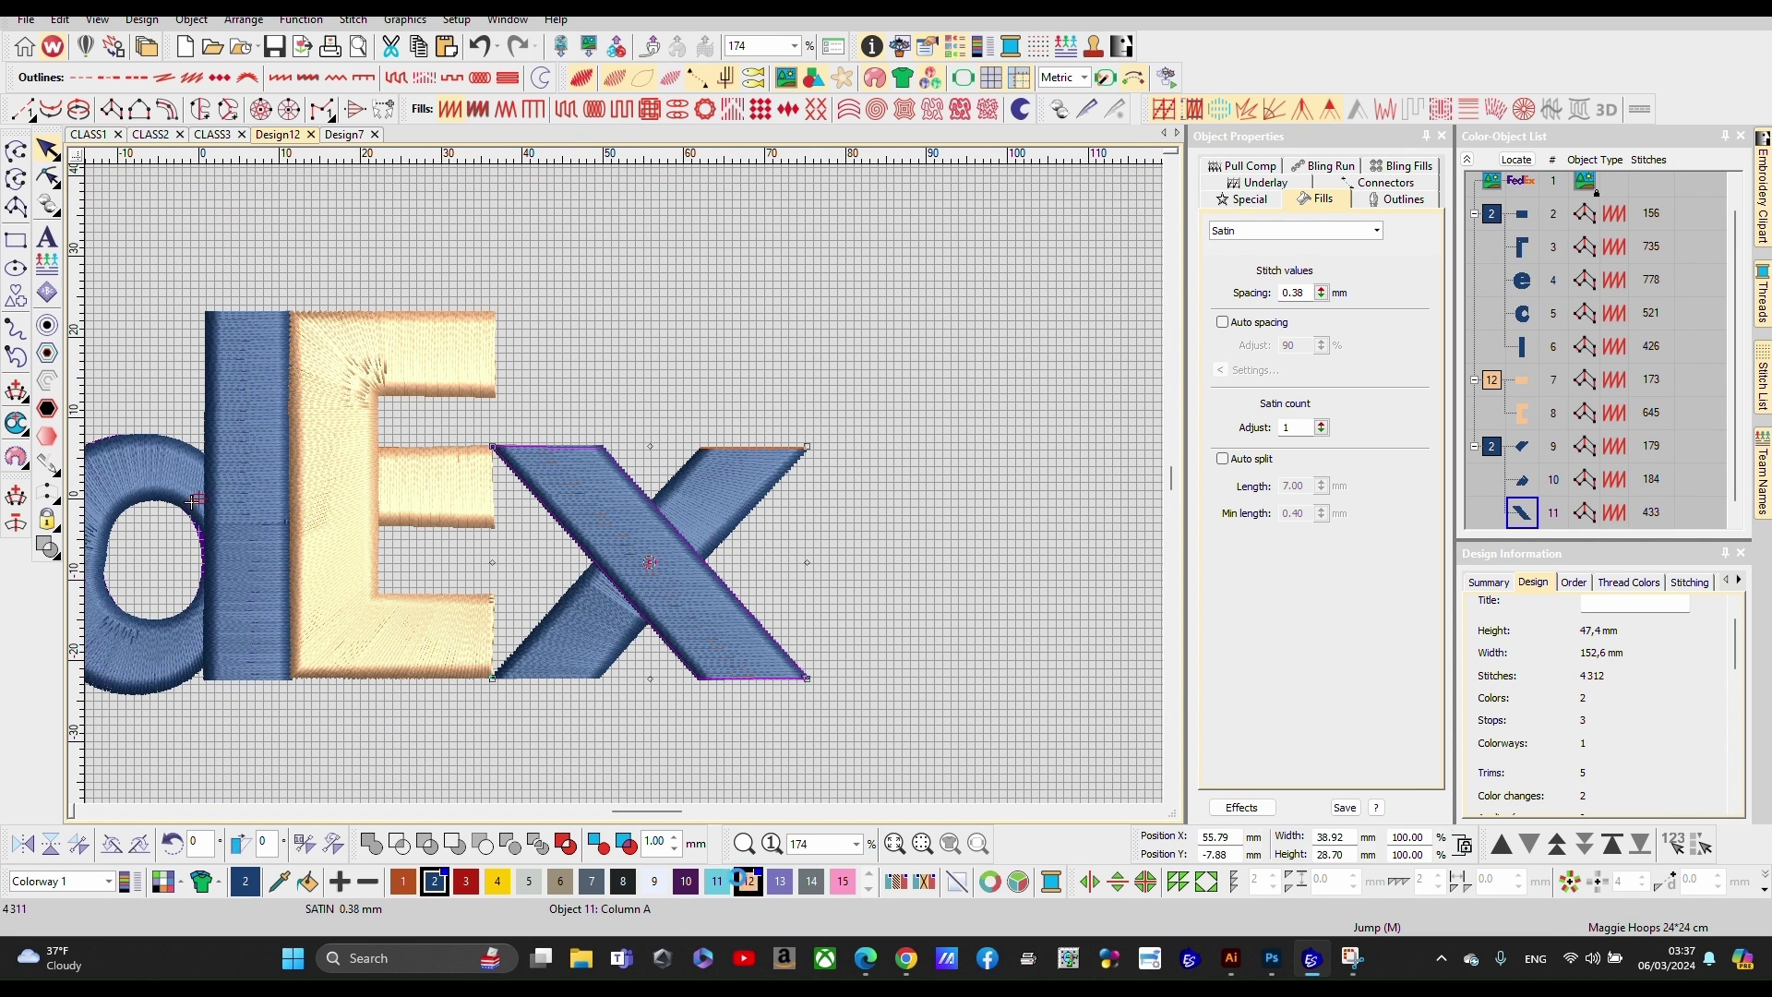
Step: Recolor all three satin segments of the x with thread color 12
{"action": "left_click", "coordinate": [745, 880]}
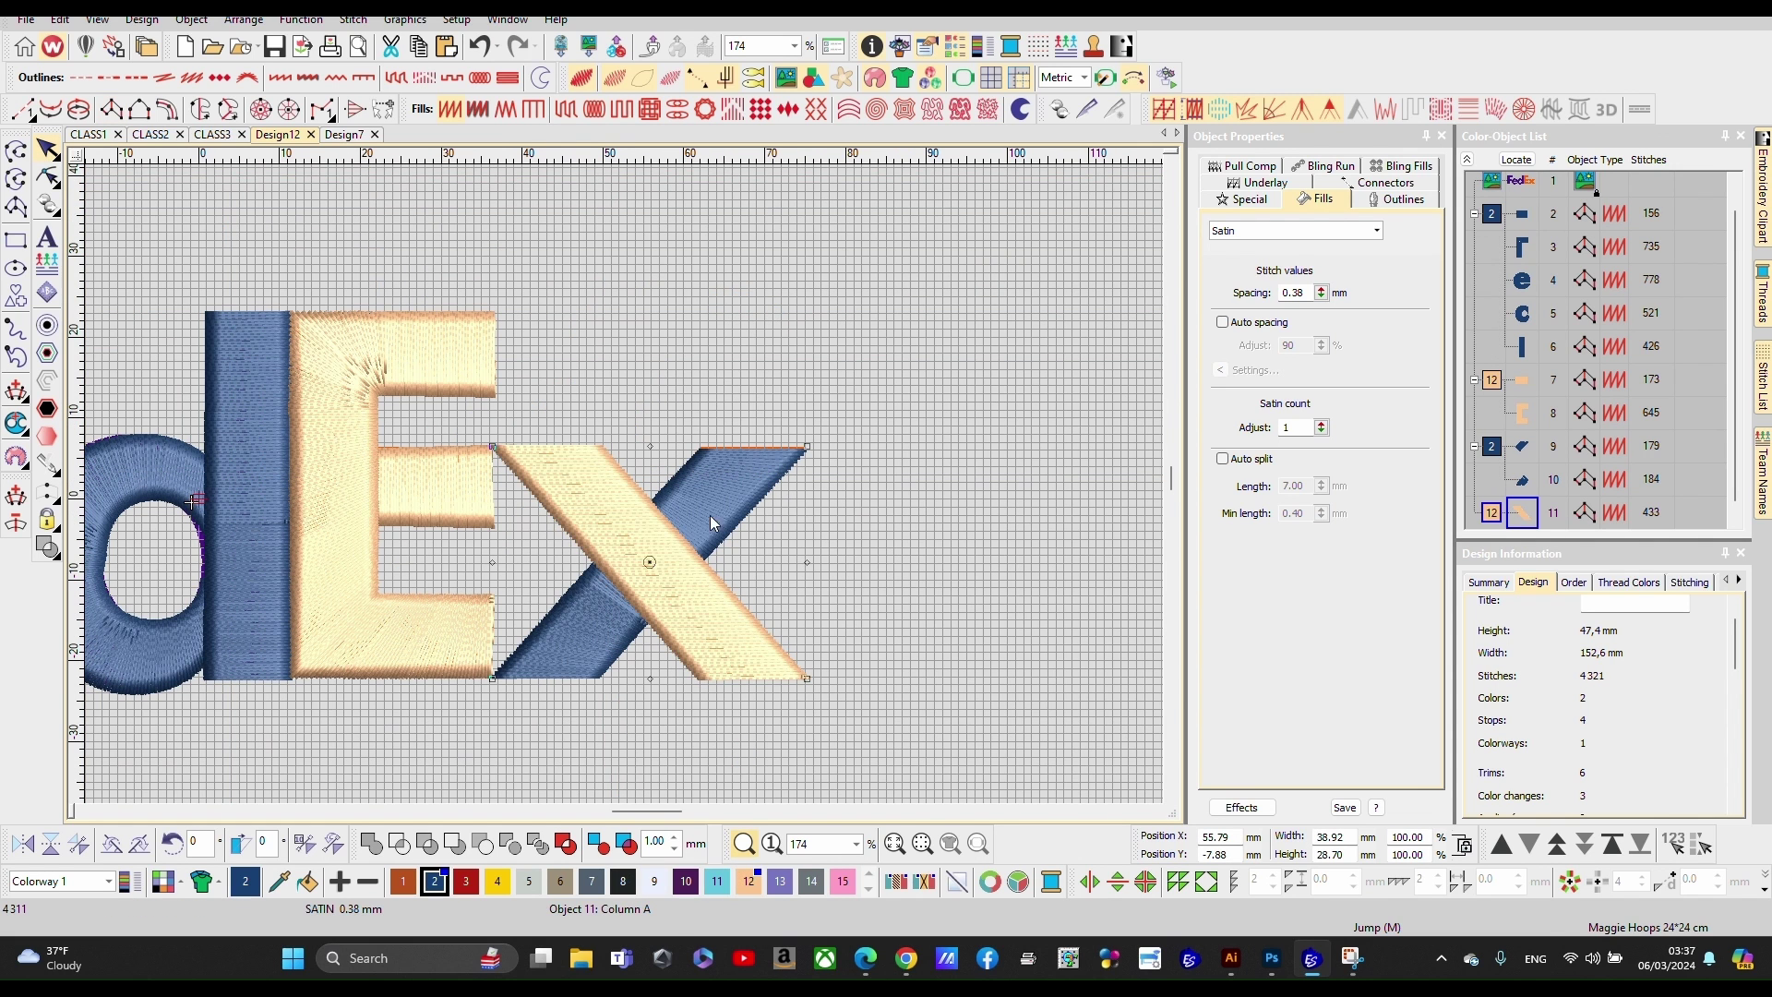
{"action": "left_click", "coordinate": [750, 882]}
{"action": "scroll", "coordinate": [796, 535], "scroll_direction": "down", "scroll_amount": 5}
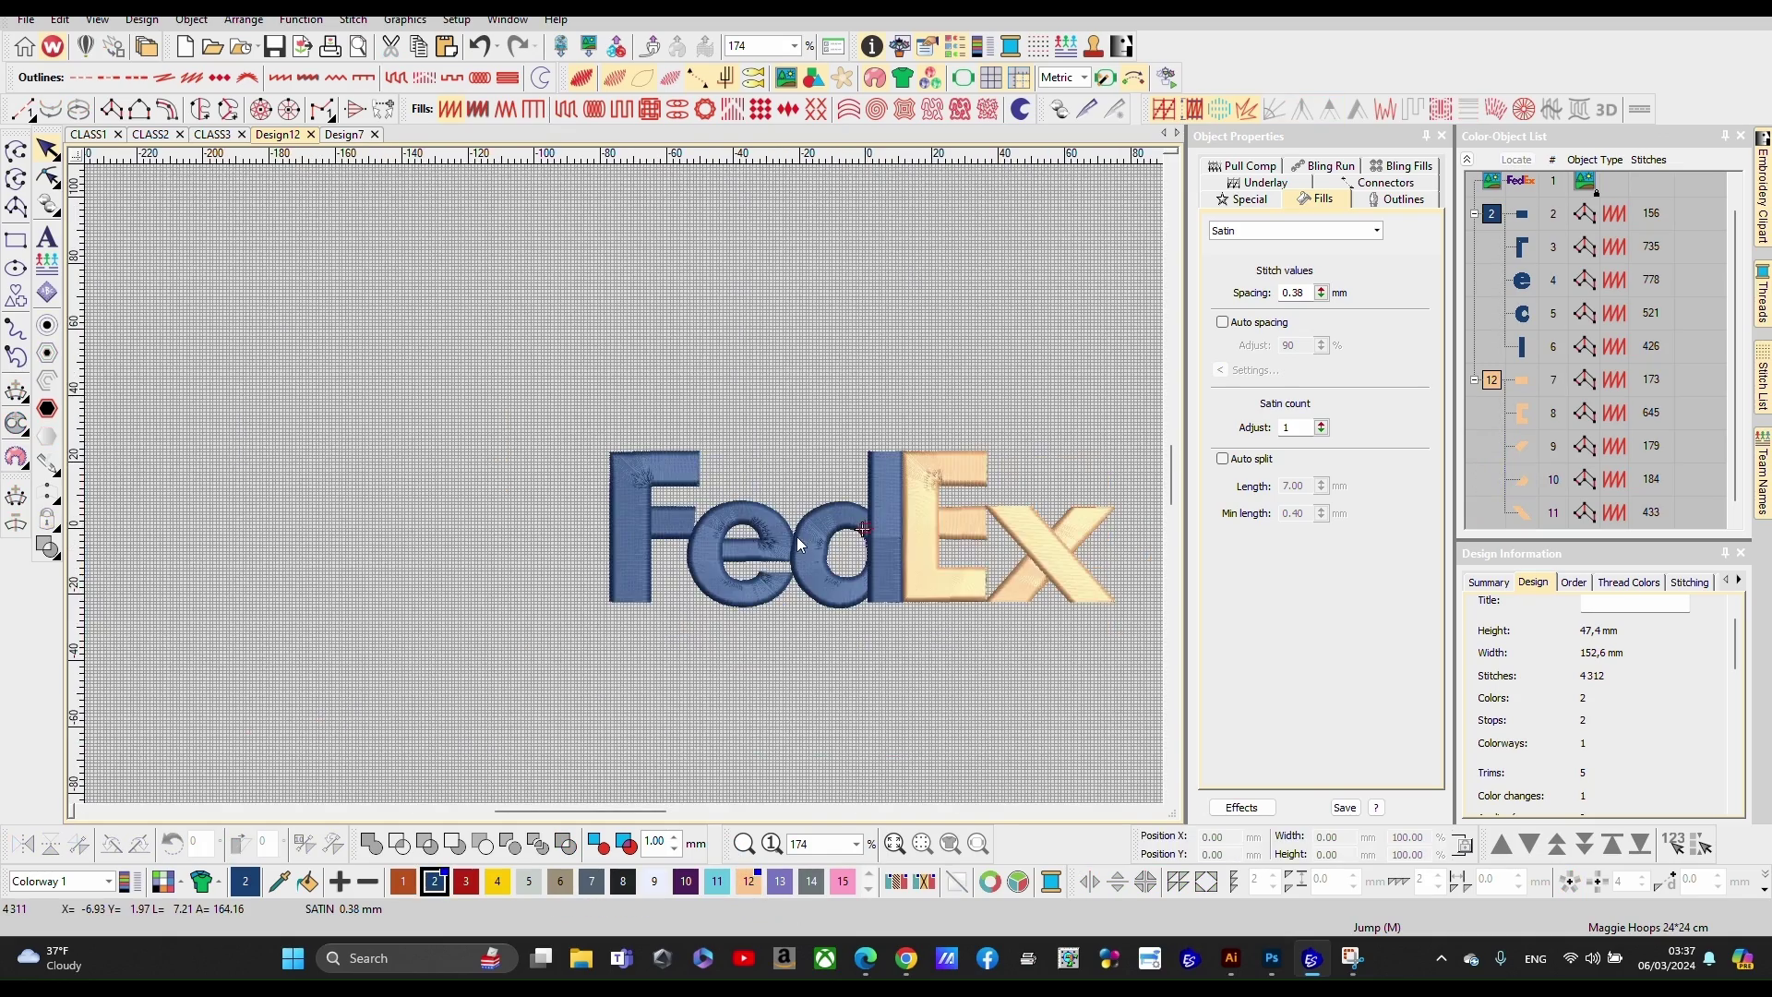
{"action": "scroll", "coordinate": [632, 489], "scroll_direction": "up", "scroll_amount": 2}
{"action": "scroll", "coordinate": [631, 489], "scroll_direction": "up", "scroll_amount": 3}
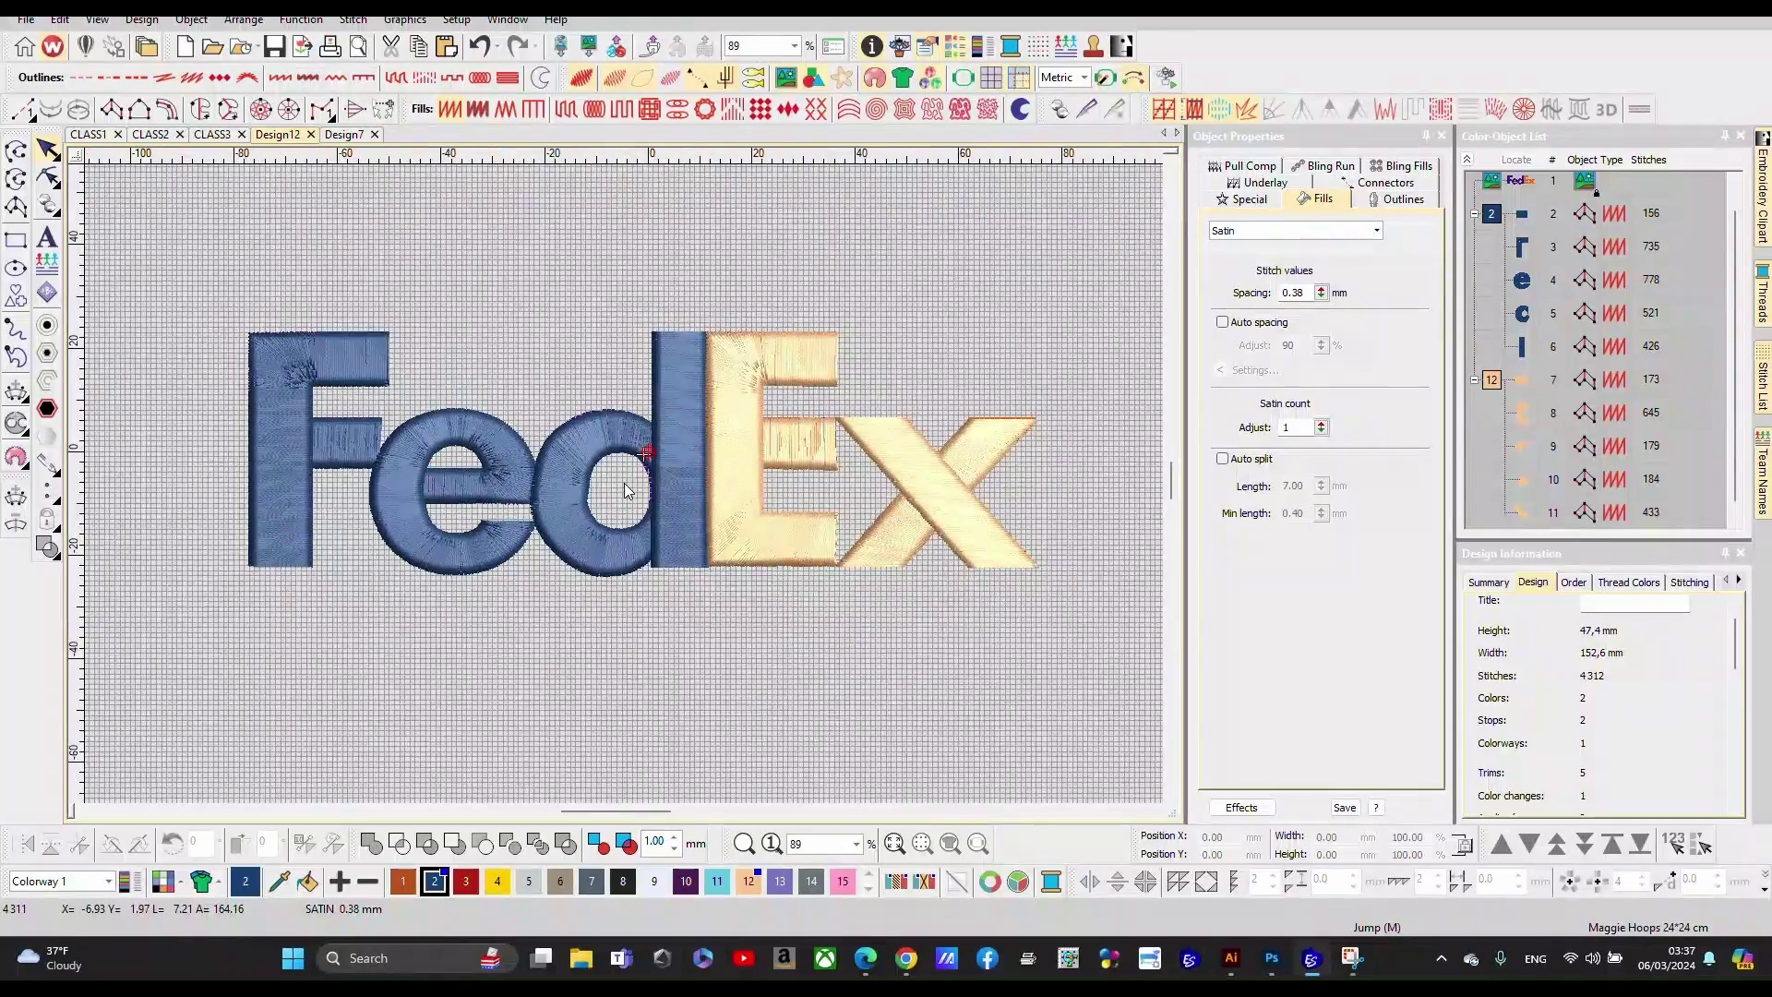